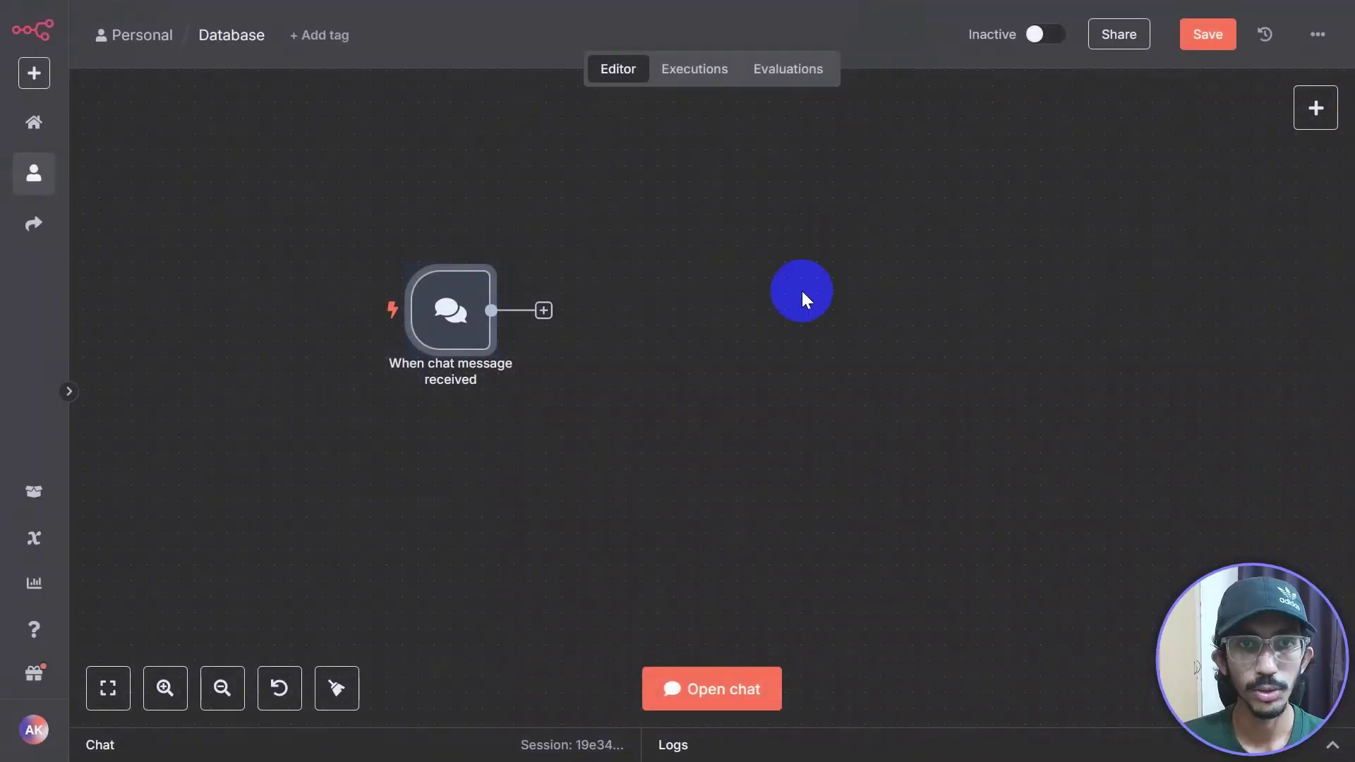
Step: Add an AI Agent node from the AI category directly after the chat message trigger
drag(705, 423, 644, 382)
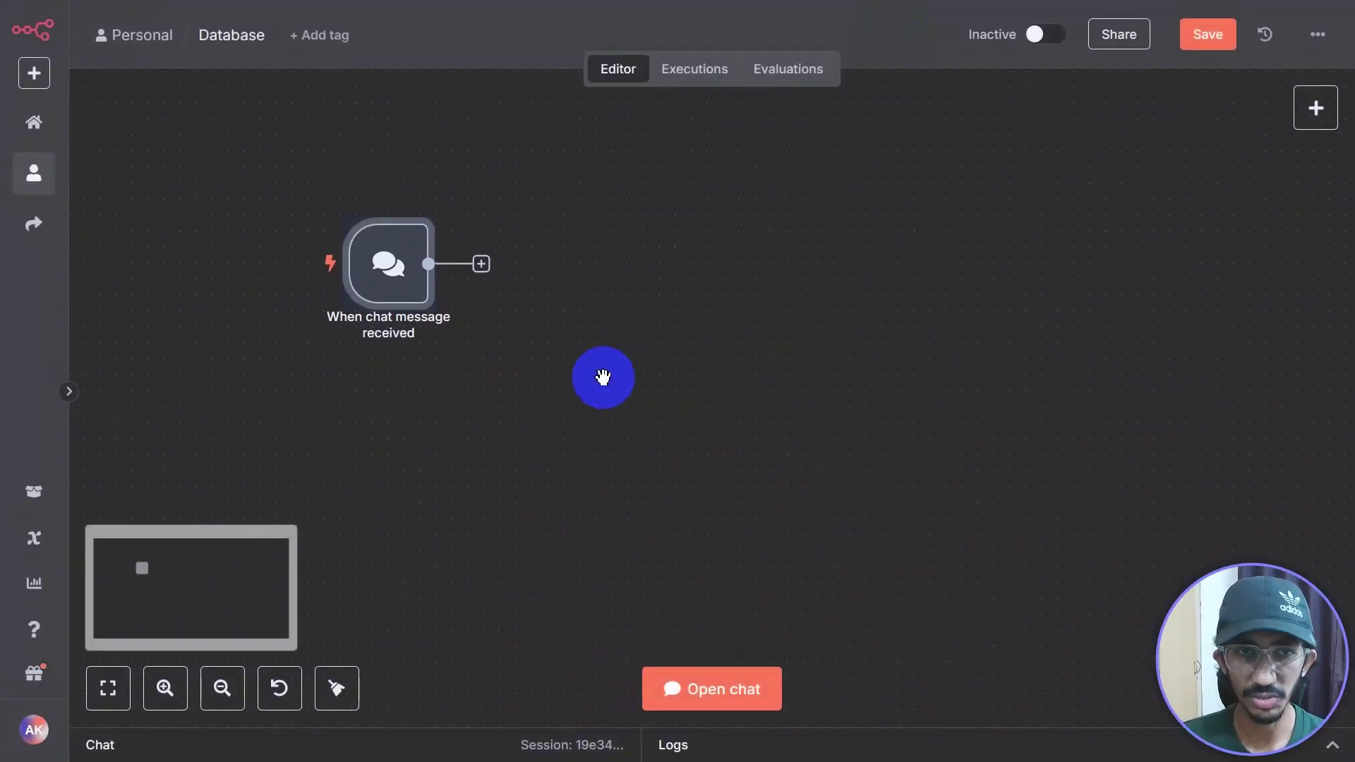
scroll(602, 378, down, 1)
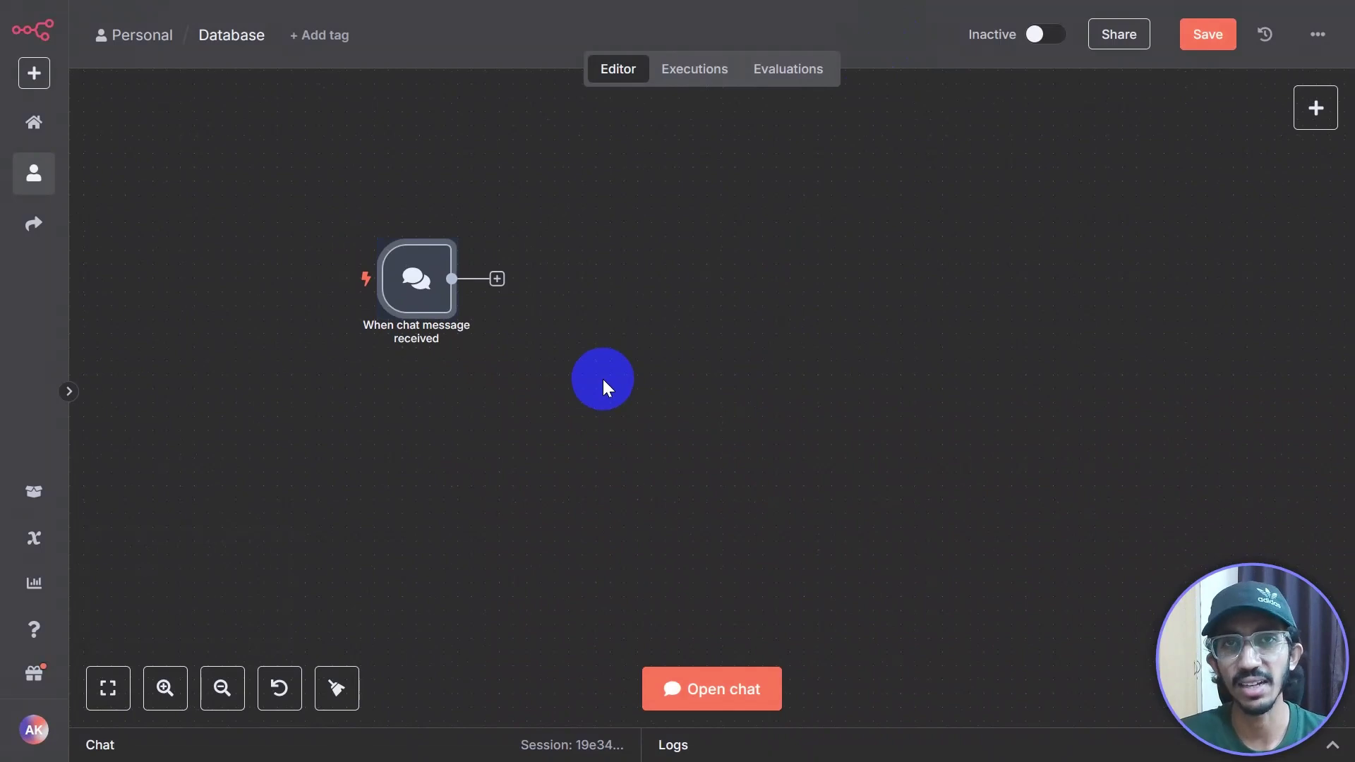
click(556, 395)
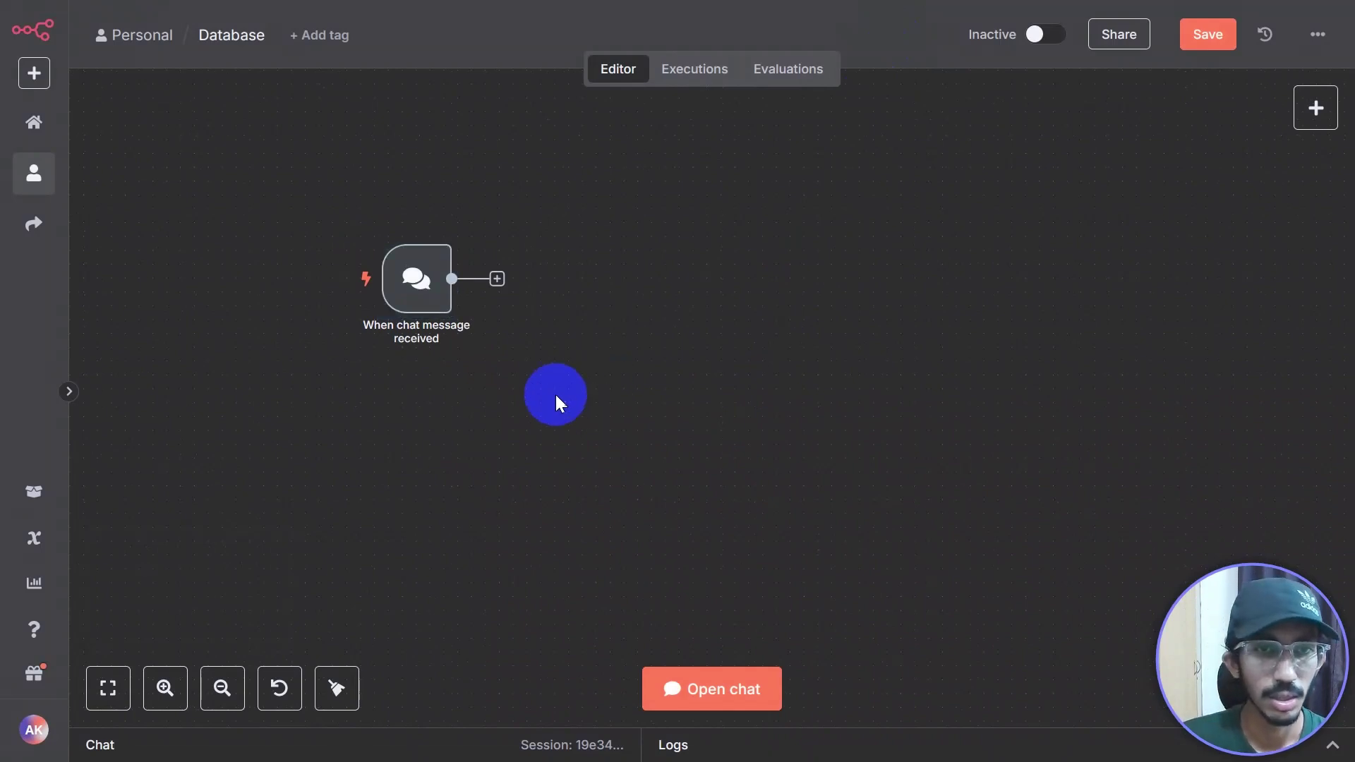
drag(497, 430, 367, 430)
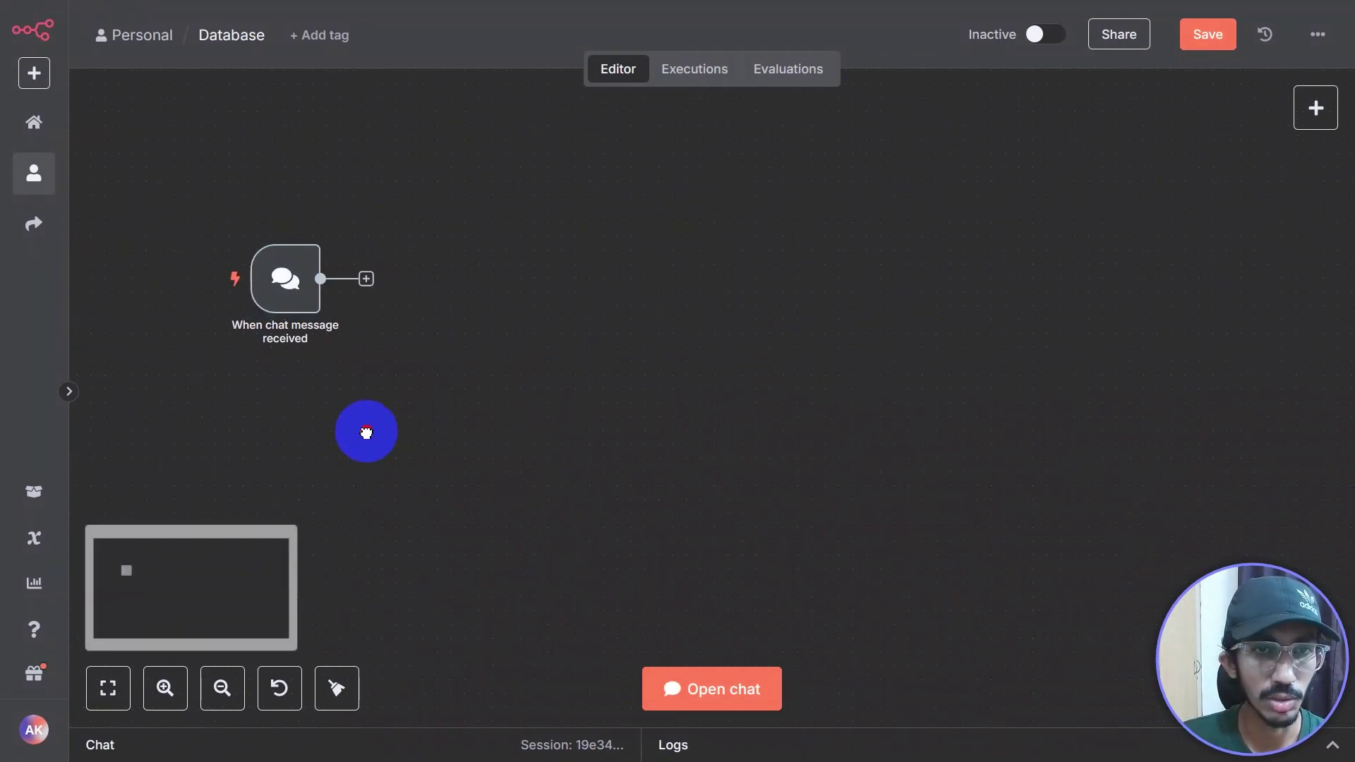
click(367, 288)
click(1080, 264)
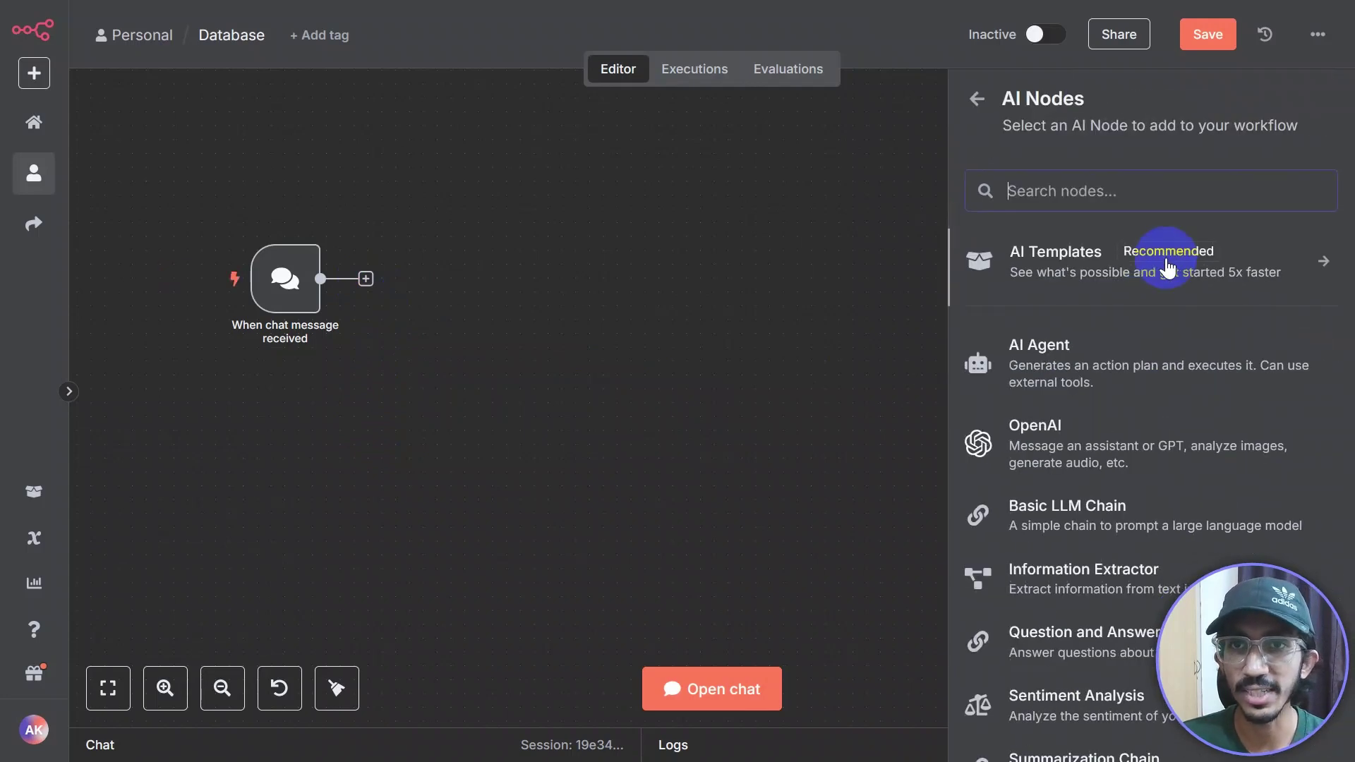
click(1132, 348)
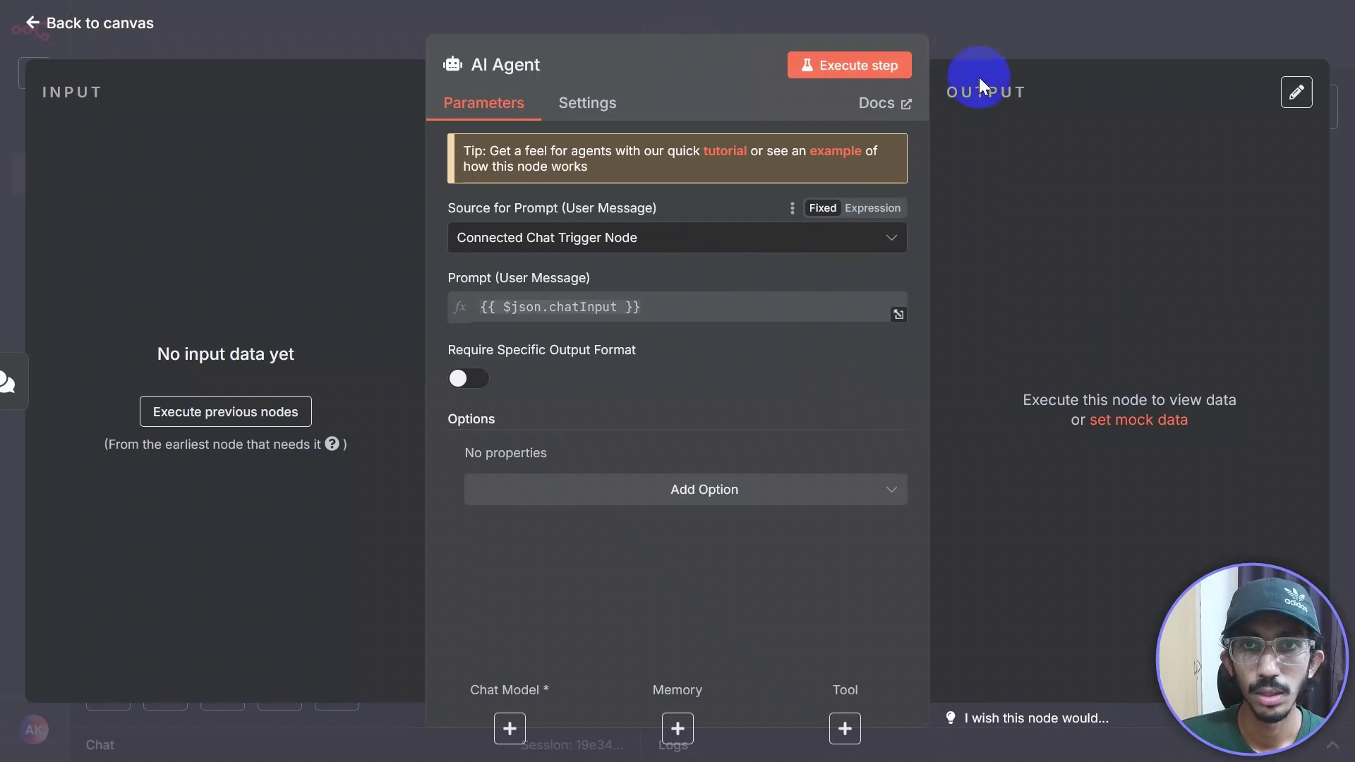
click(988, 53)
drag(505, 443, 708, 390)
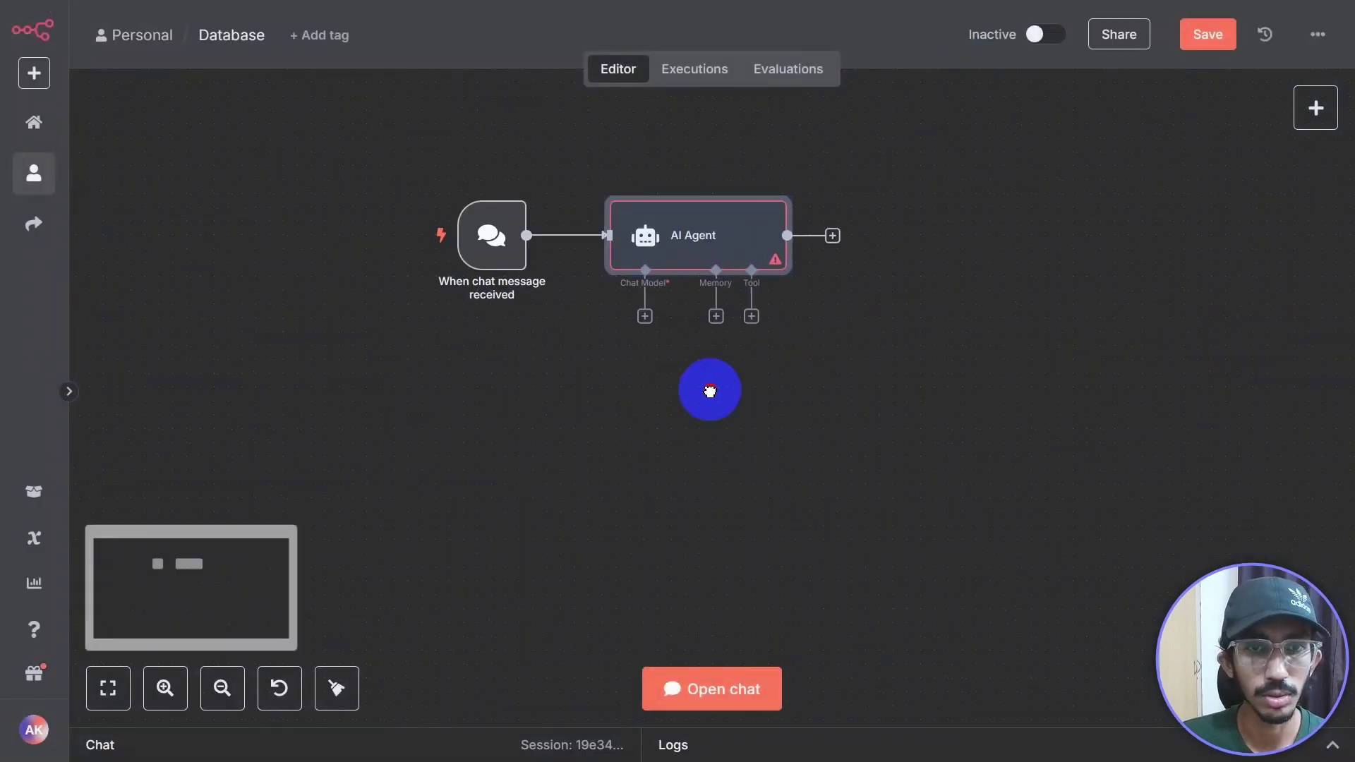
Step: Attach an OpenAI Chat Model as the AI Agent's language model
scroll(690, 390, up, 2)
click(633, 295)
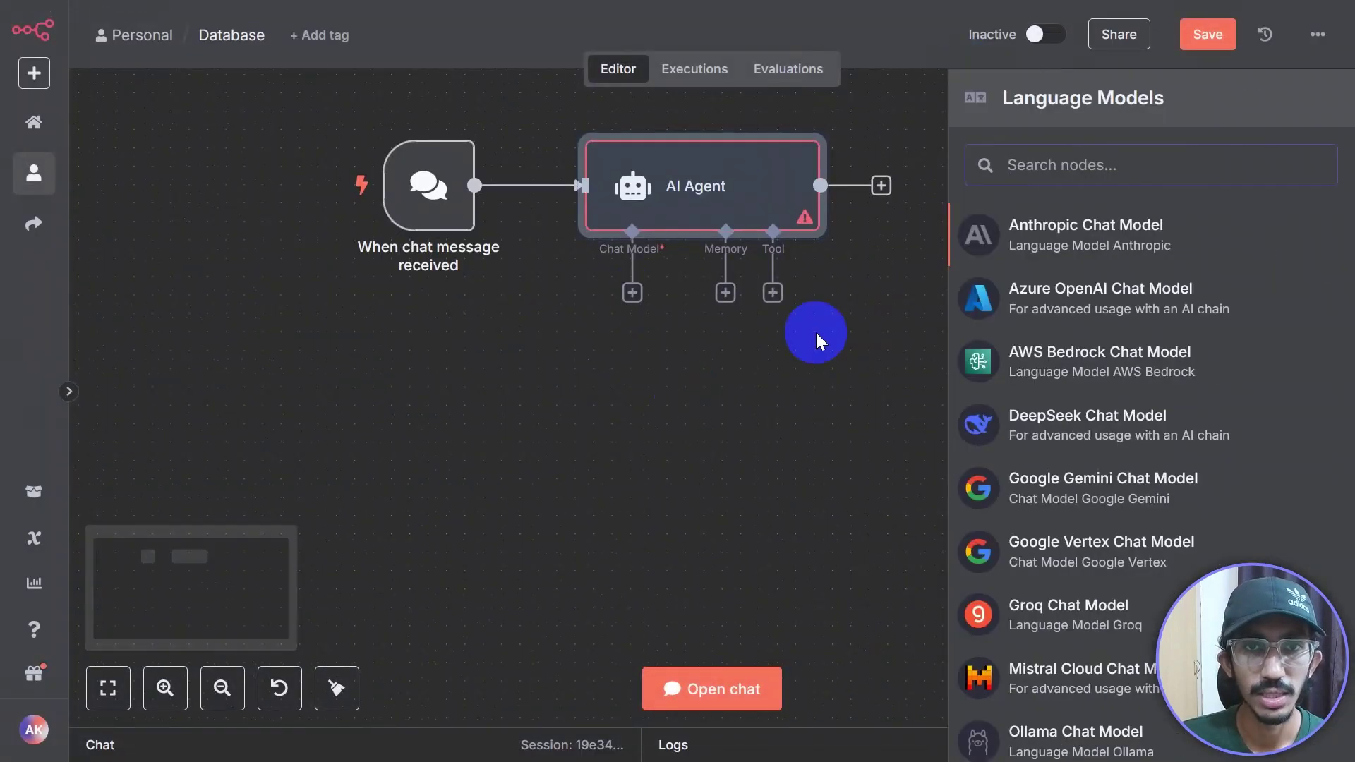
scroll(1045, 523, down, 3)
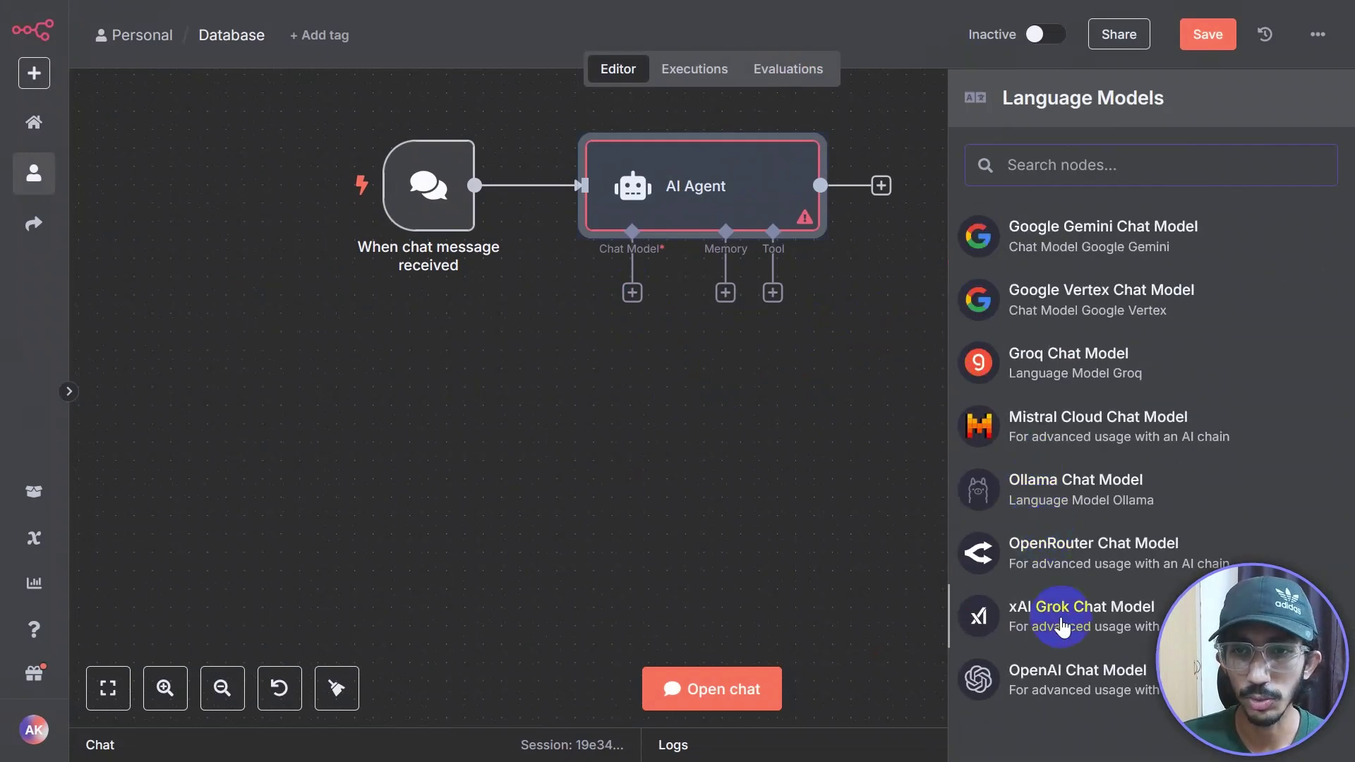
click(1058, 681)
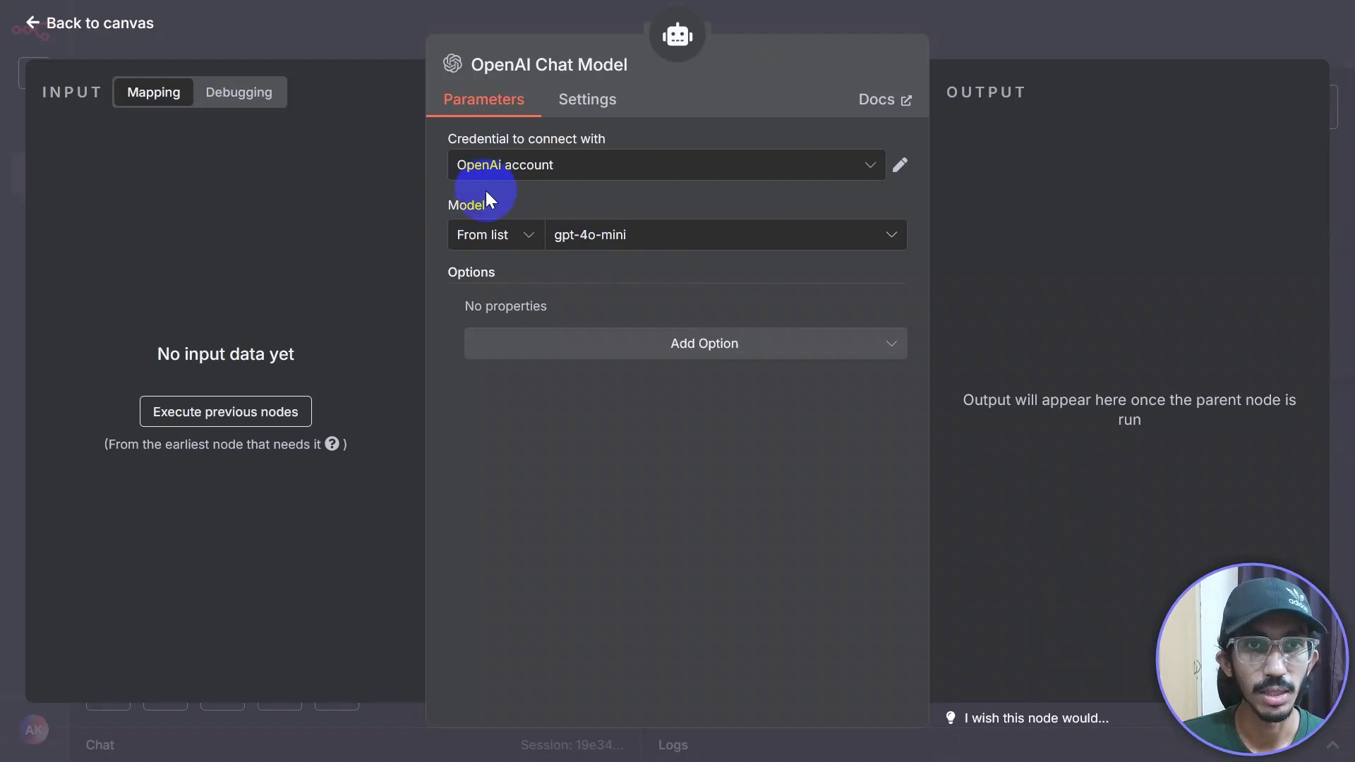
click(1056, 37)
drag(678, 402, 494, 388)
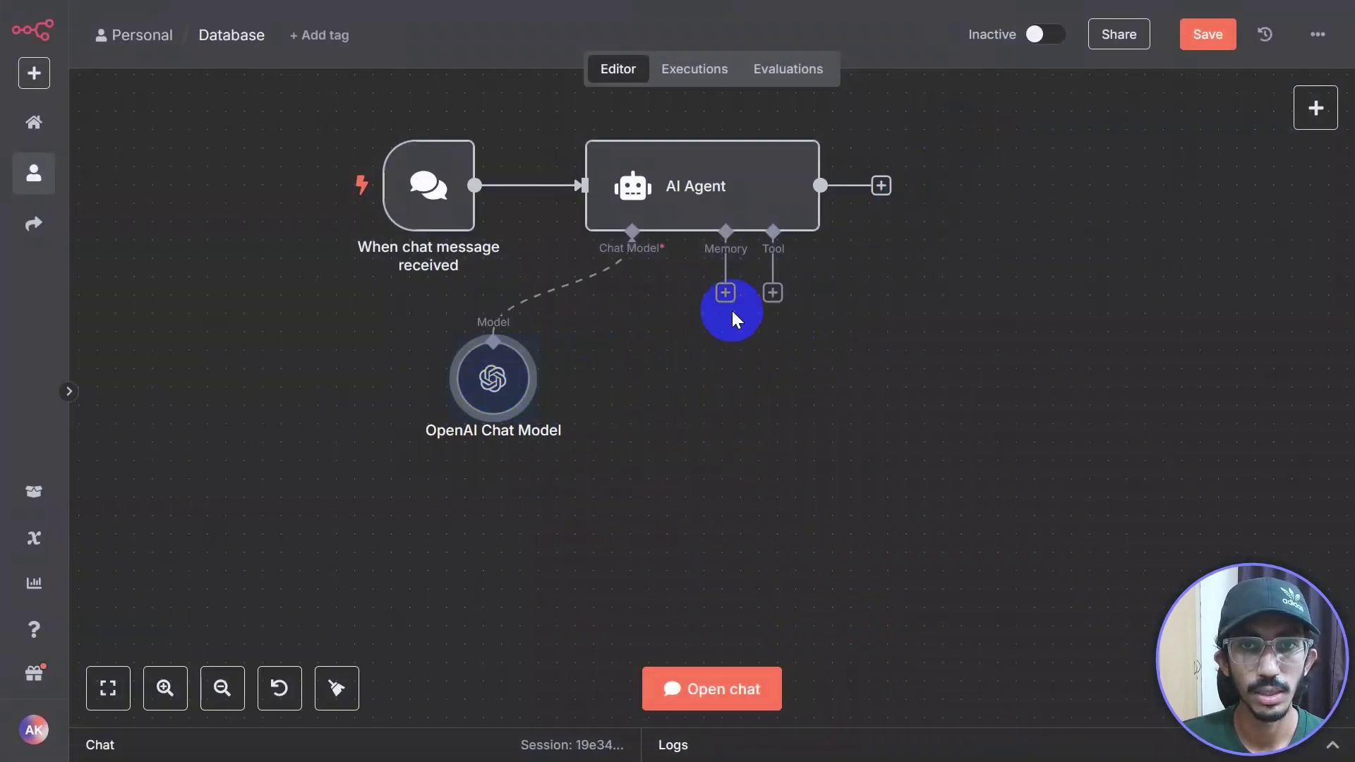
Step: Attach a Simple Memory to the agent with Context Window Length changed from 5 to 10
click(732, 296)
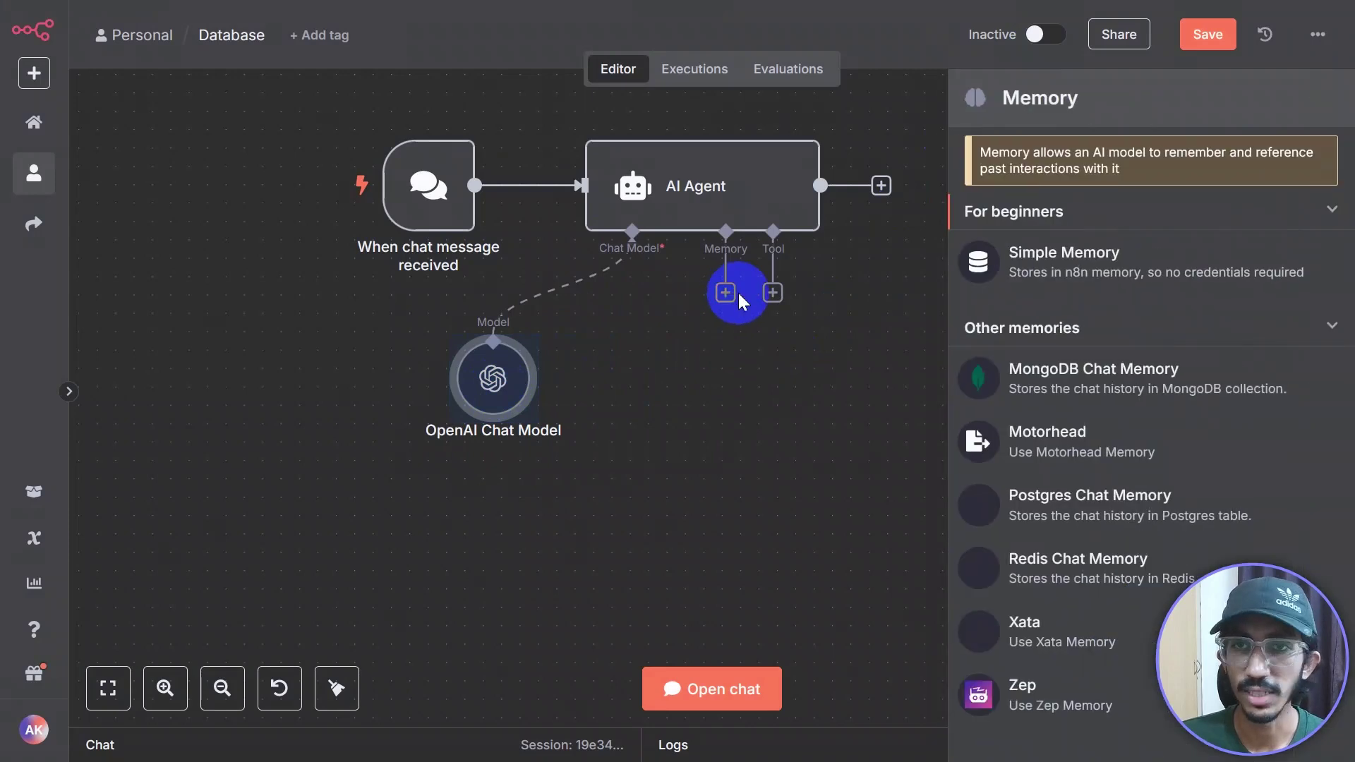
click(1076, 270)
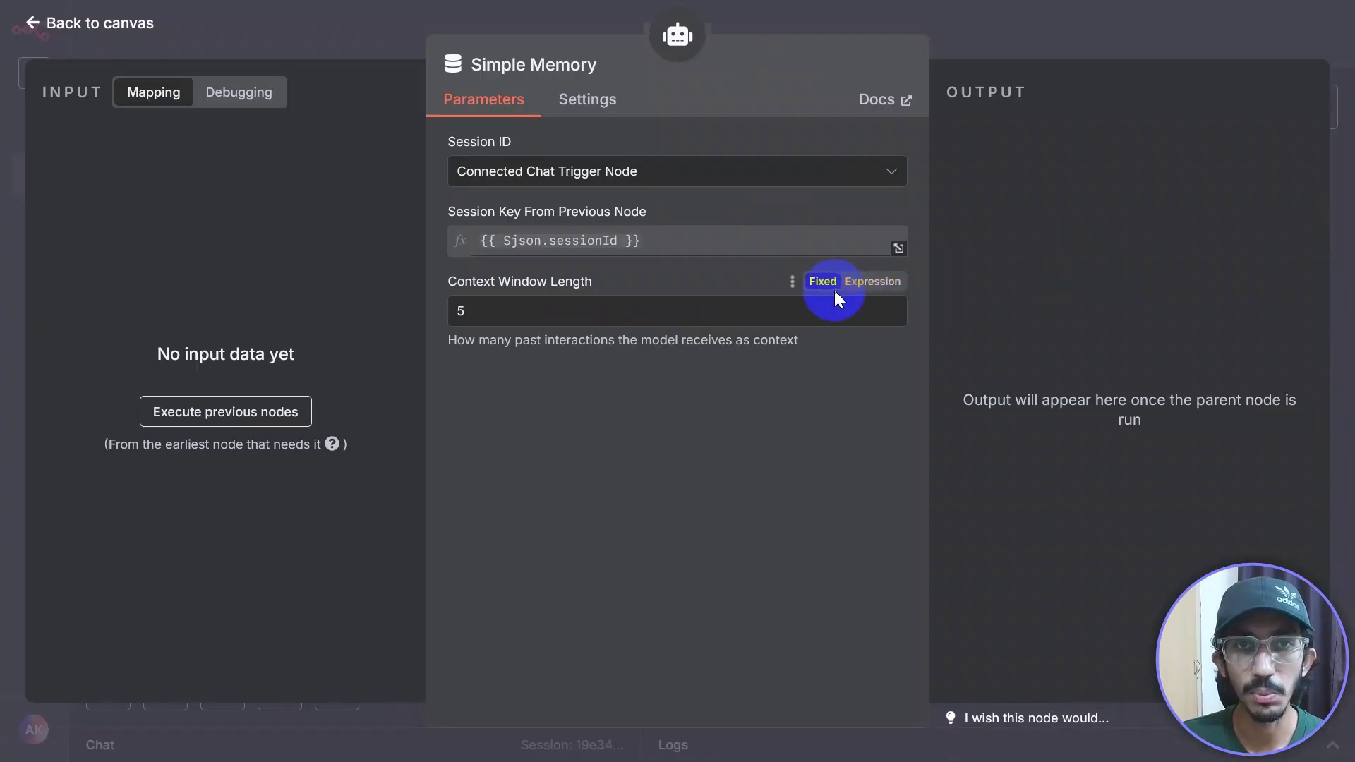
click(540, 316)
key(BackSpace)
text(10)
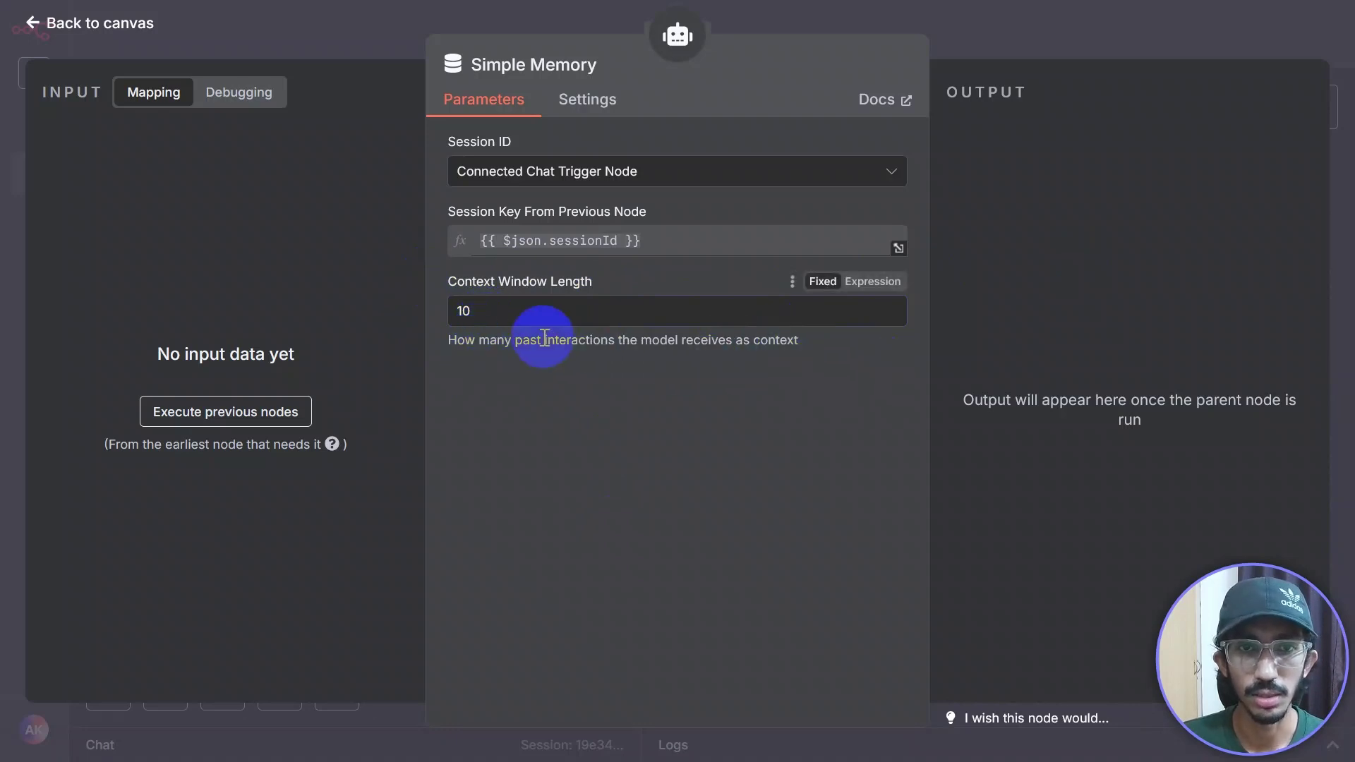
drag(433, 342, 962, 353)
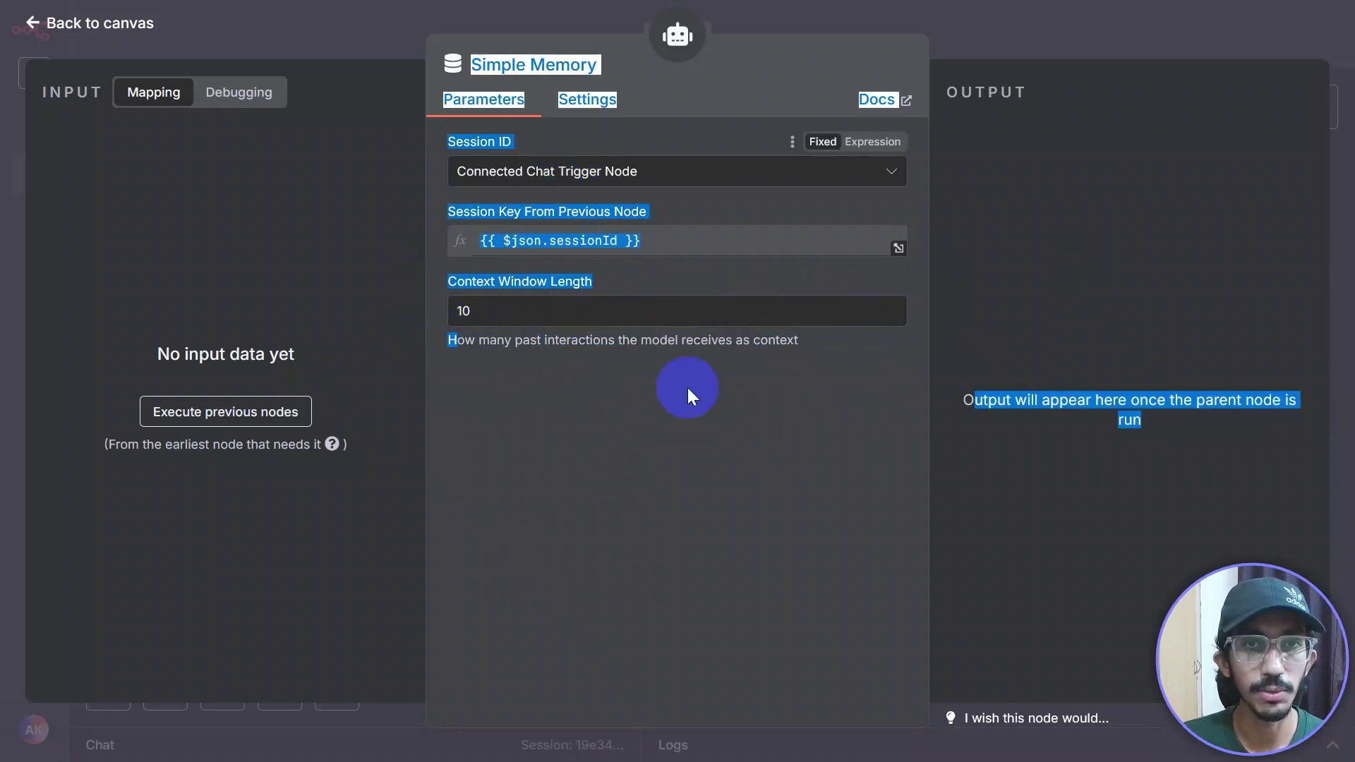
drag(690, 393, 490, 155)
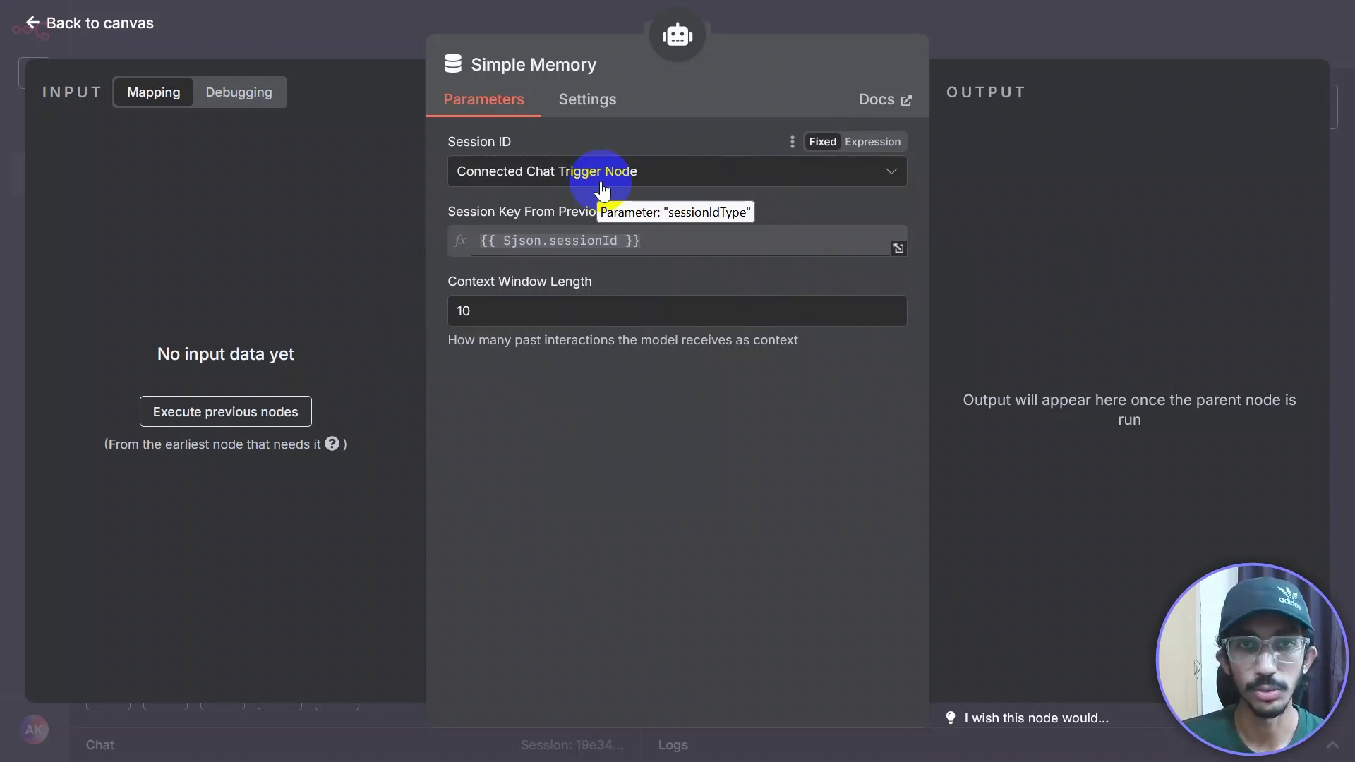
click(1044, 69)
Step: Place the OpenAI Chat Model and Simple Memory nodes side by side under the AI Agent, leaving Tool empty
drag(866, 460, 689, 407)
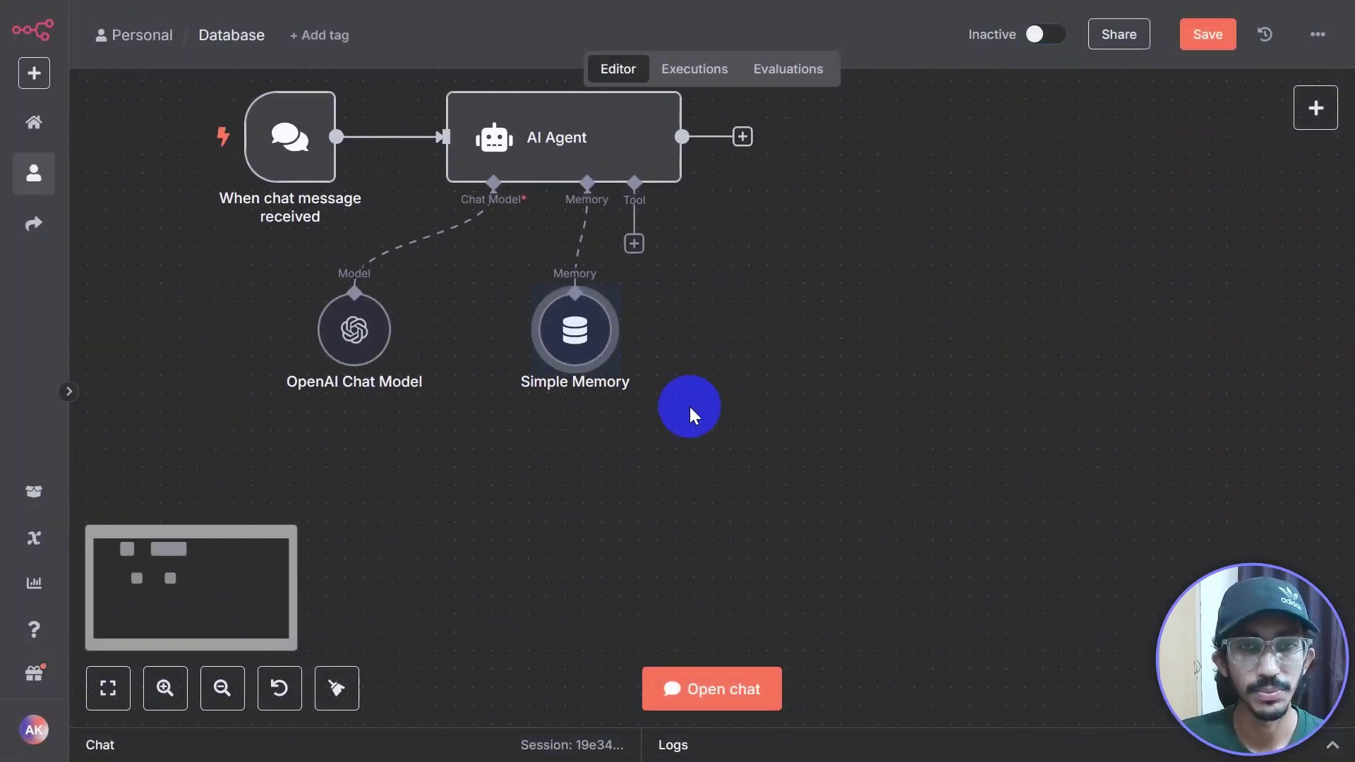
drag(577, 341, 540, 341)
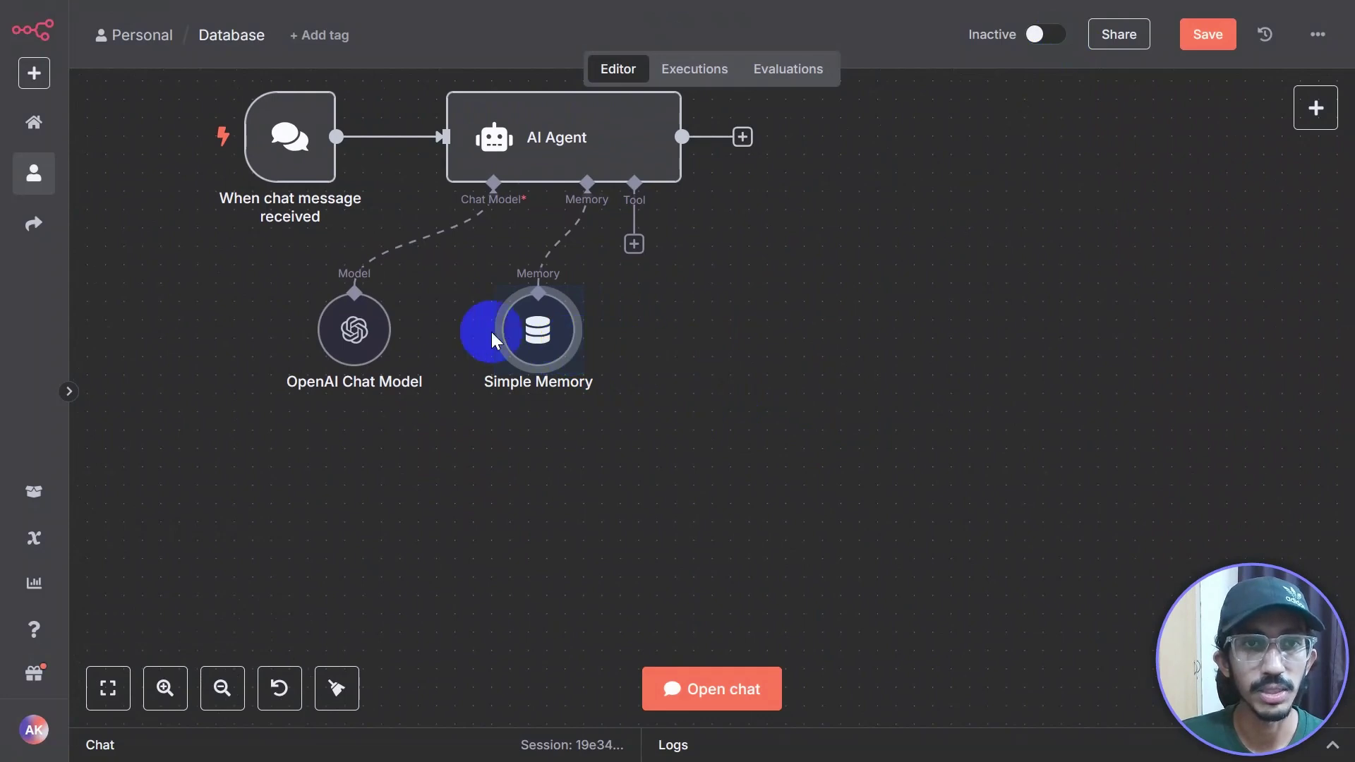
drag(386, 332, 307, 332)
drag(508, 337, 474, 341)
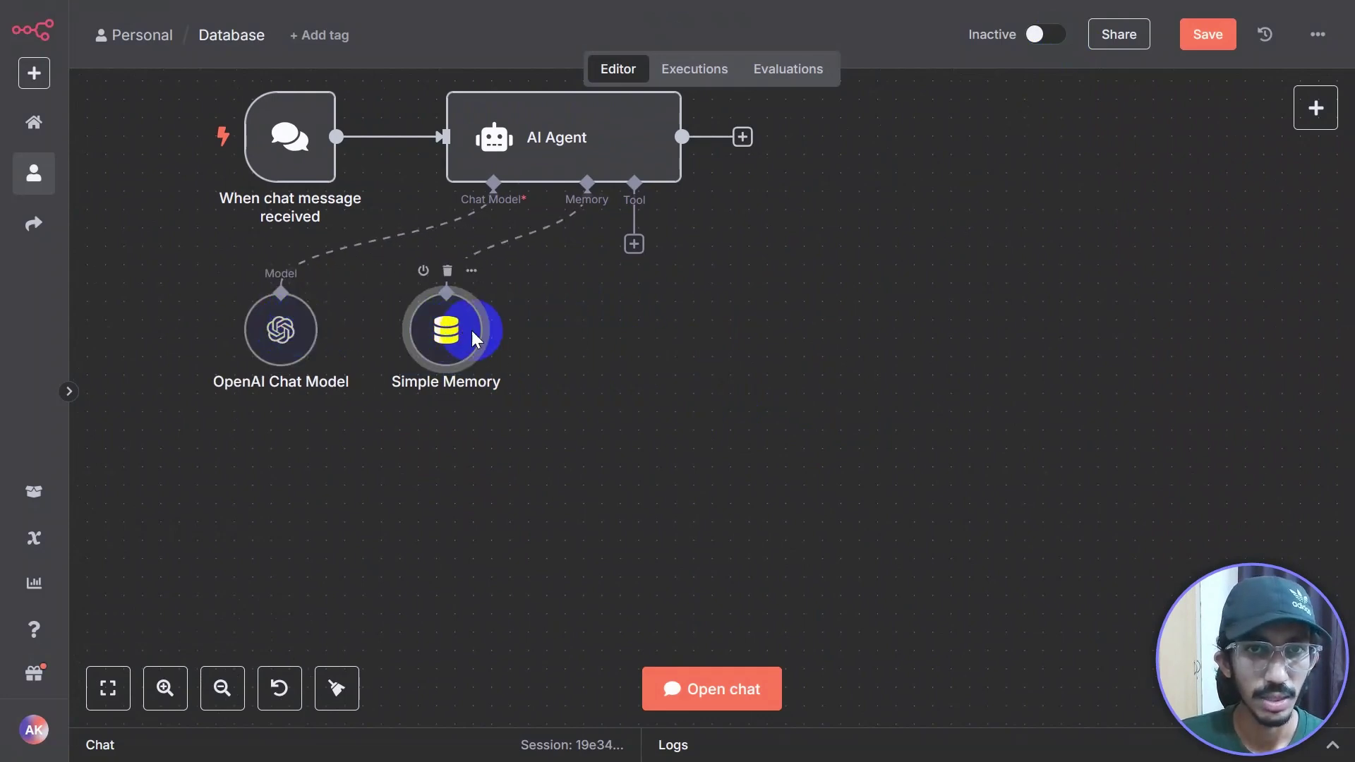
scroll(709, 333, up, 2)
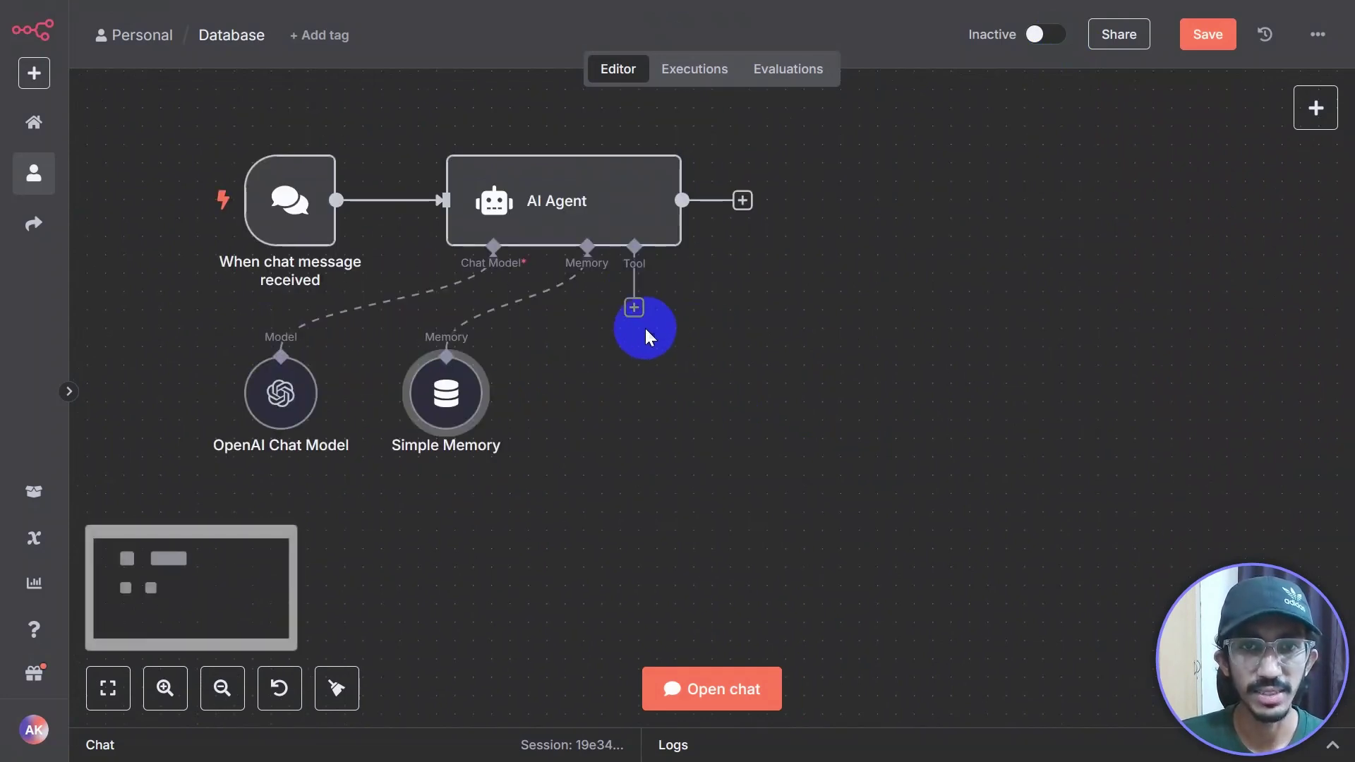
click(633, 308)
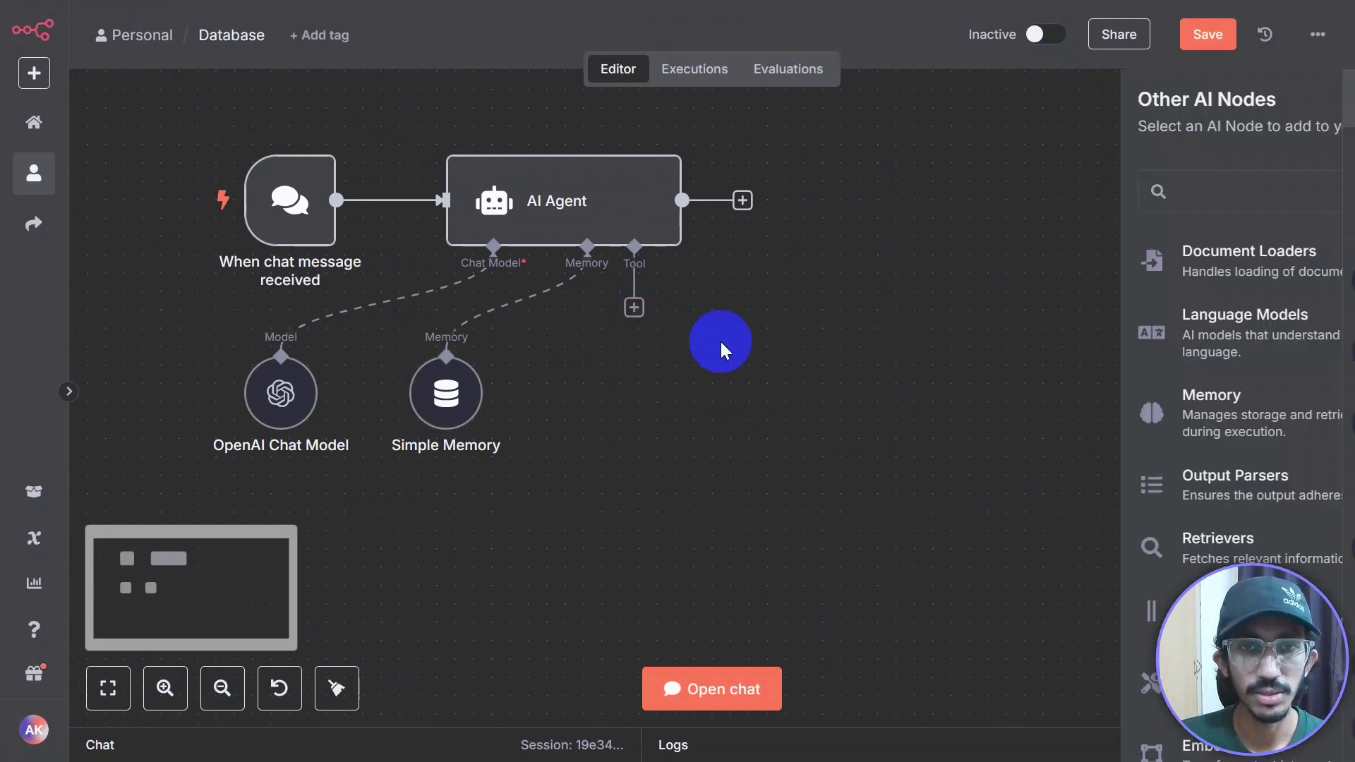
click(840, 413)
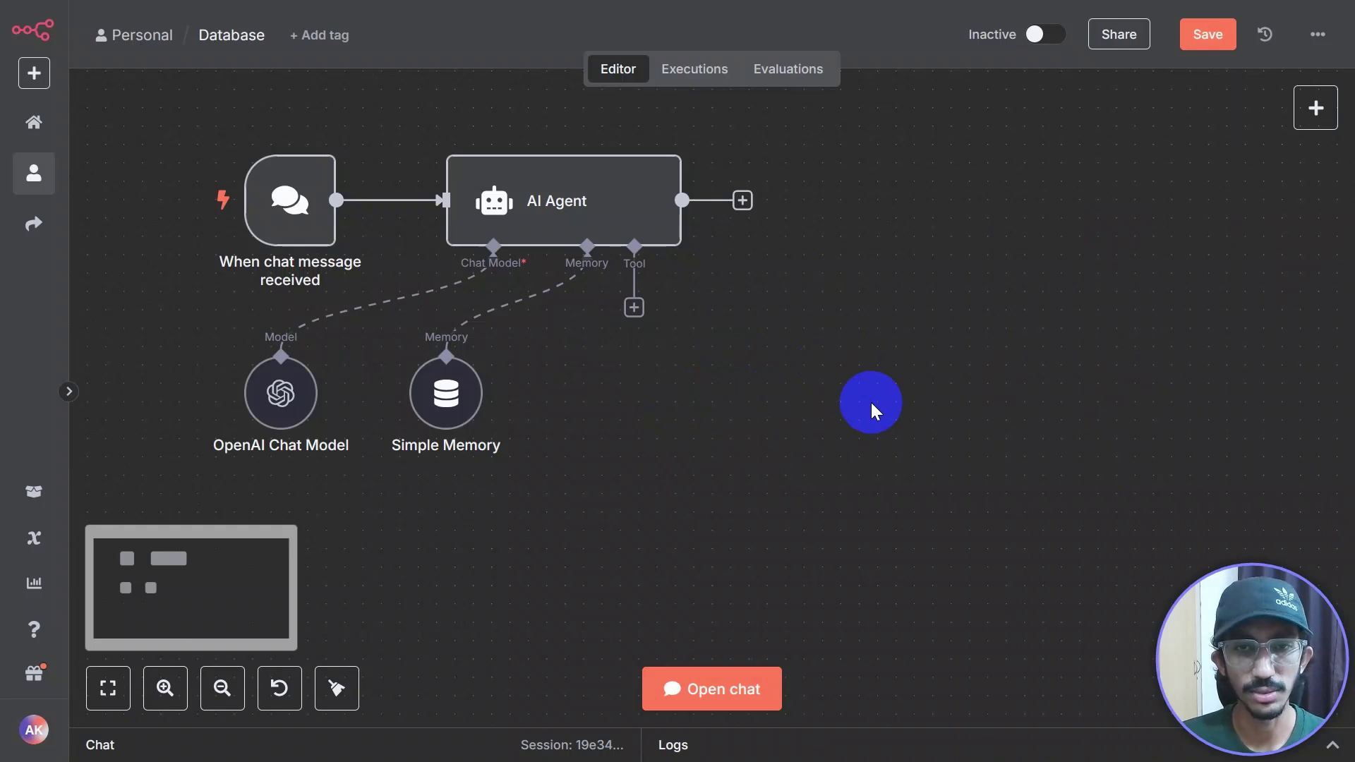
drag(741, 428, 893, 460)
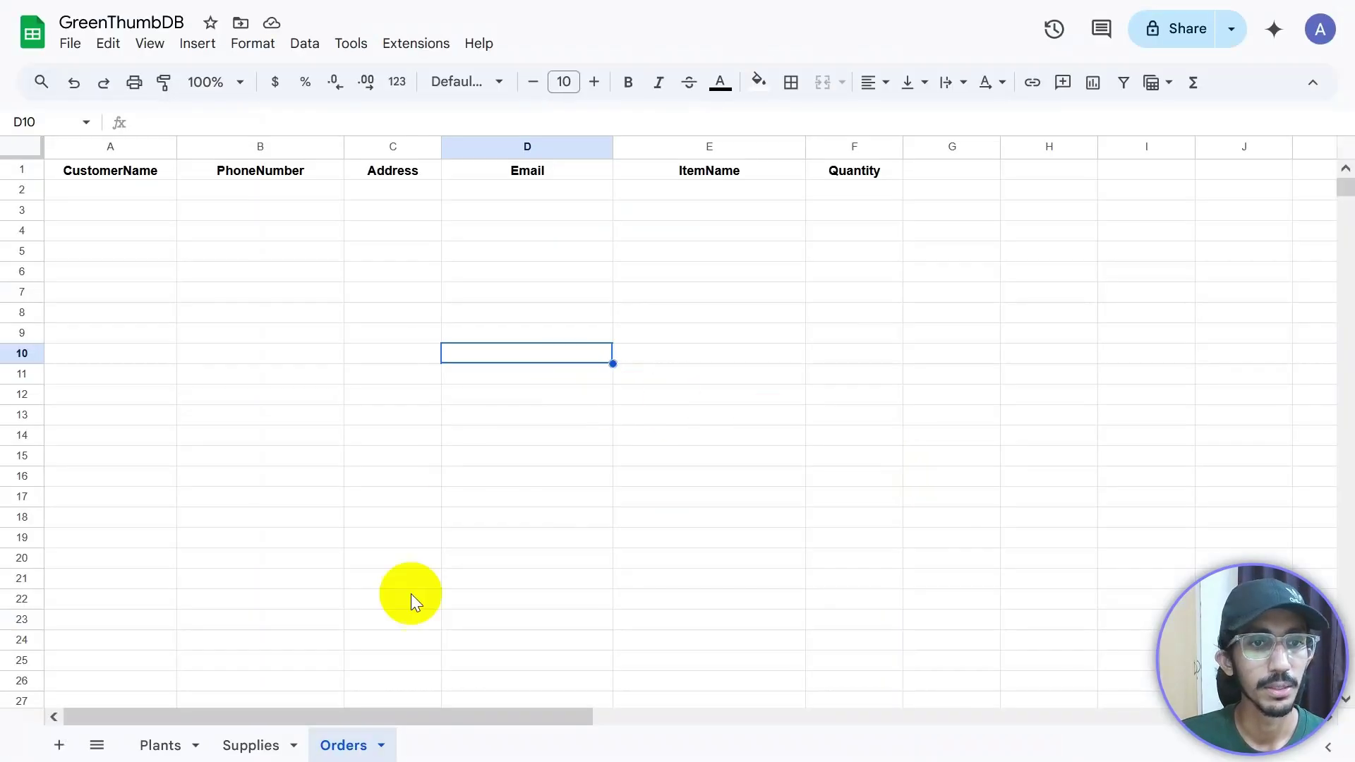
Step: Review the Plants sheet columns: CommonName, ScientificName, PlantType, SunlightNeeds, WaterNeeds and beyond
click(160, 745)
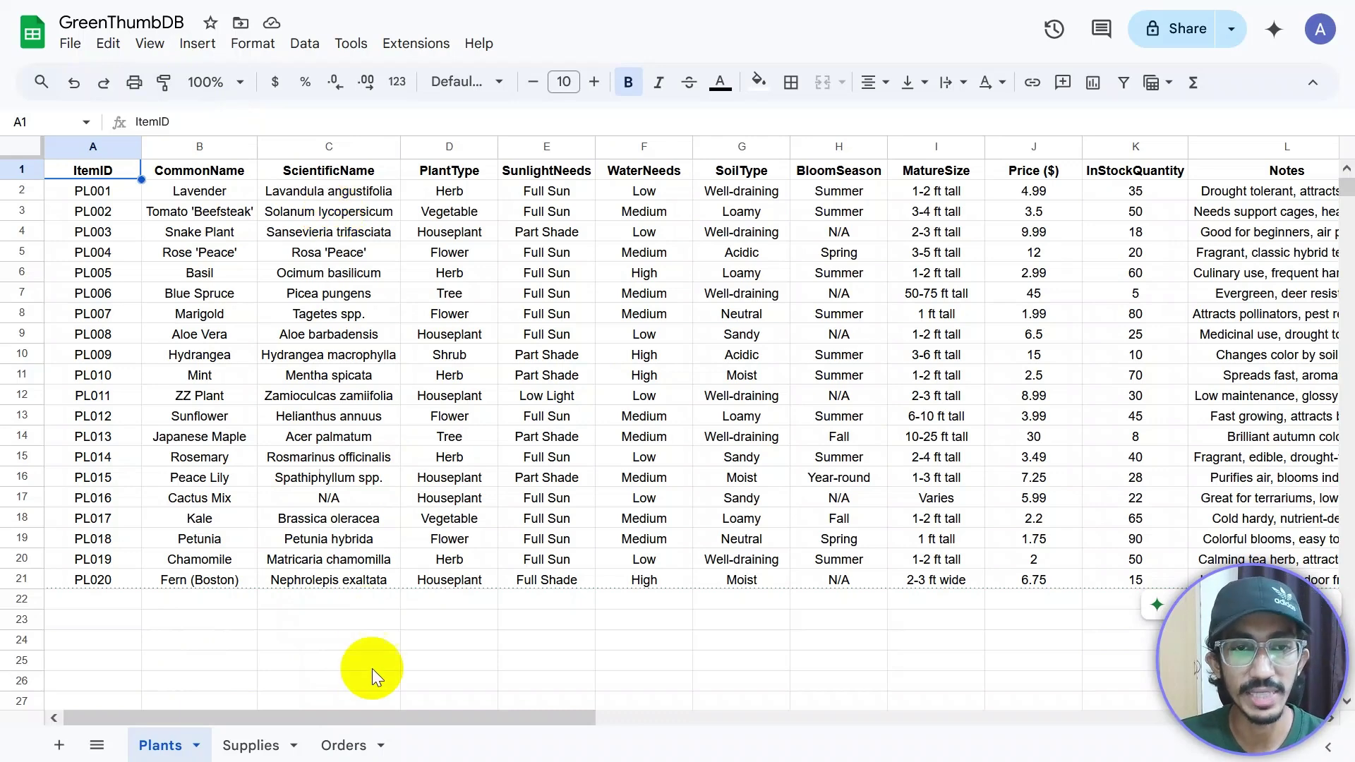
key(F11)
key(F11)
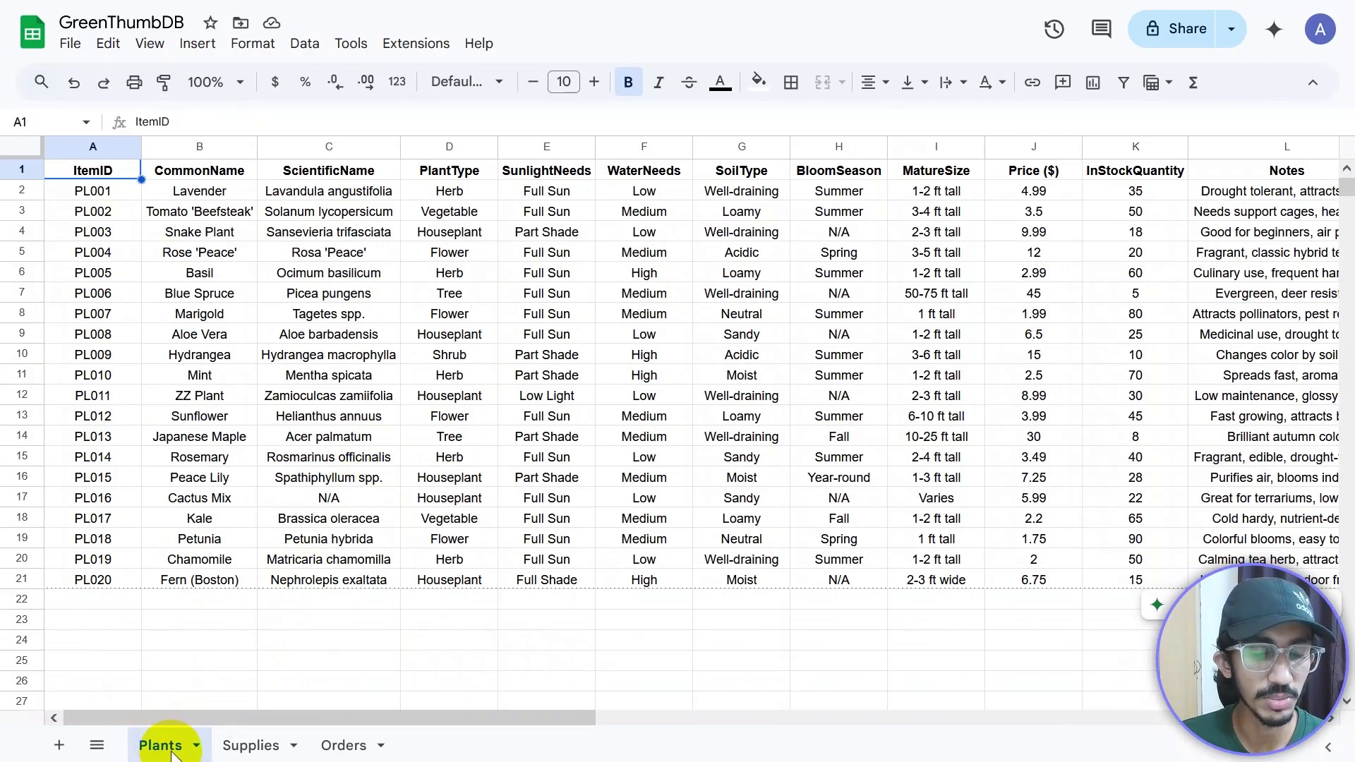
drag(181, 717, 113, 714)
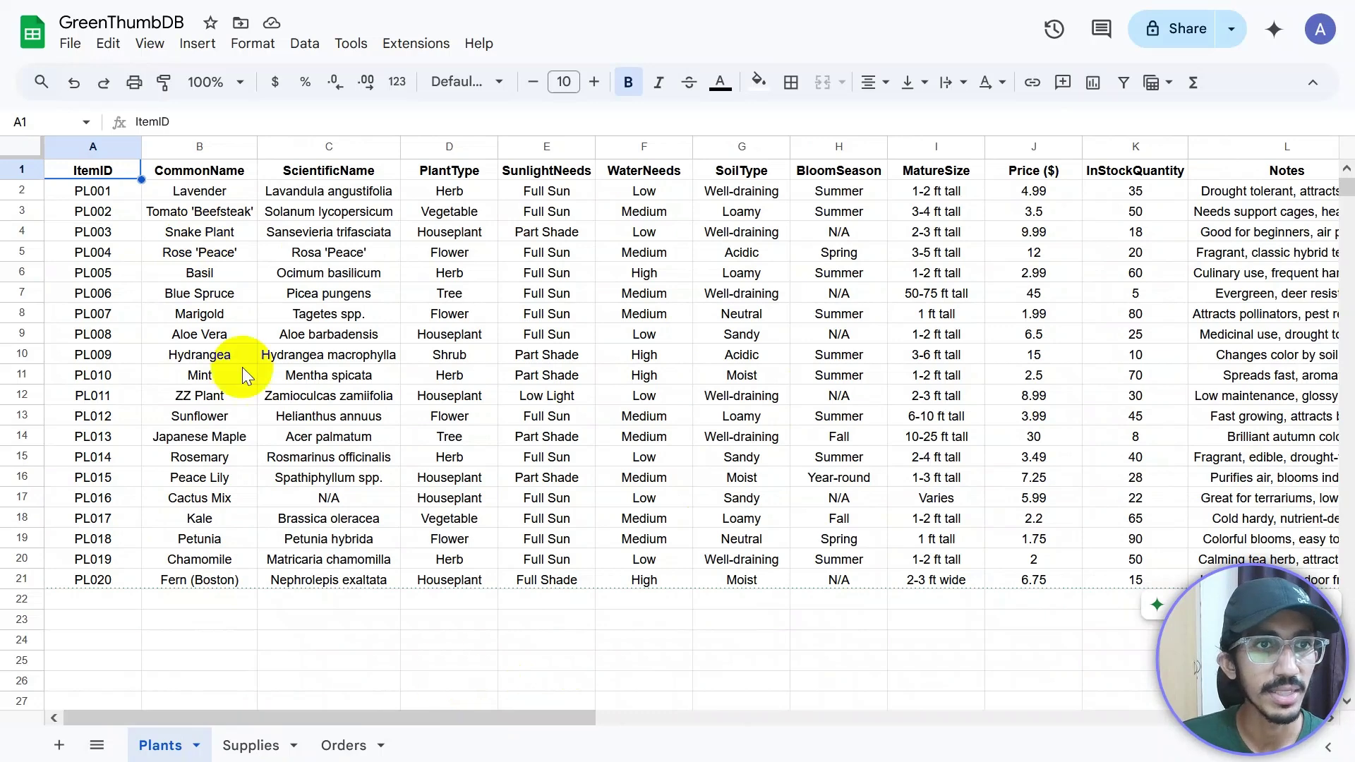
click(204, 171)
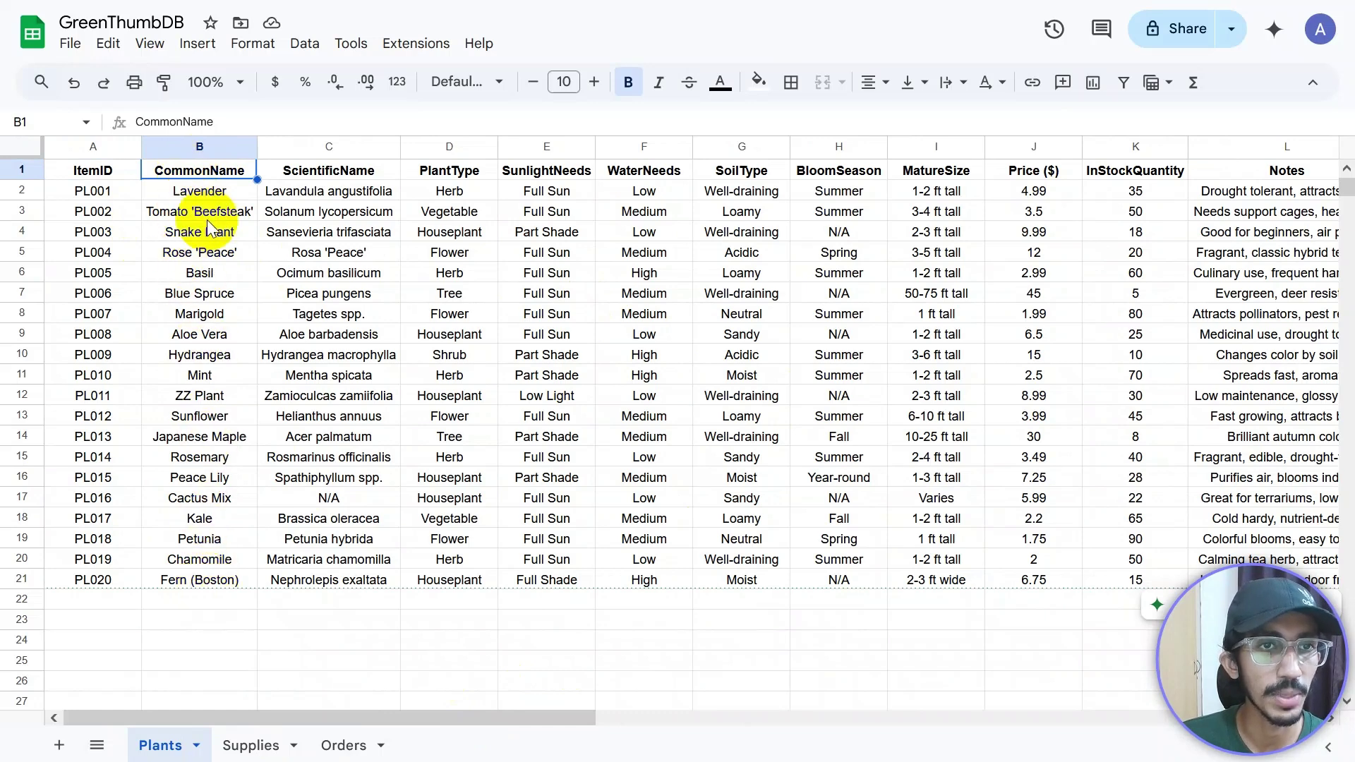
click(325, 172)
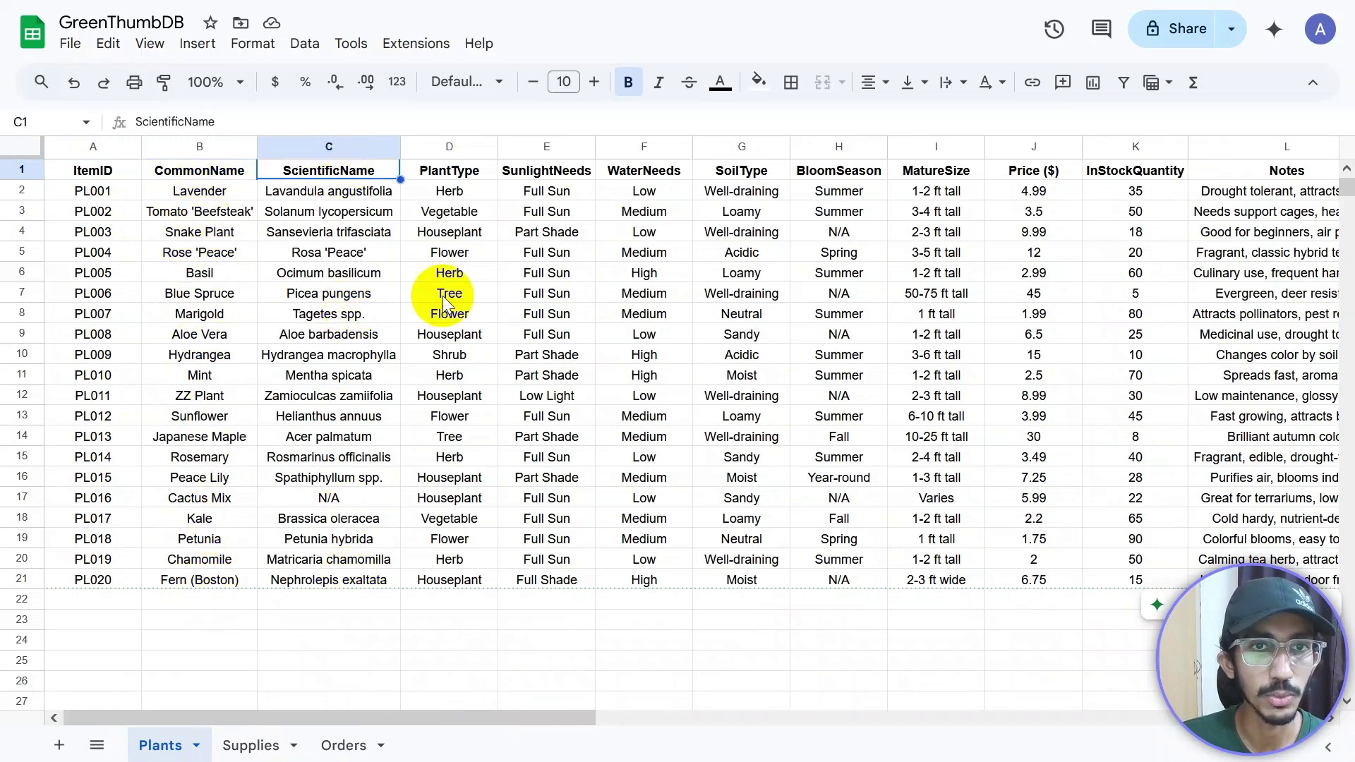
click(455, 171)
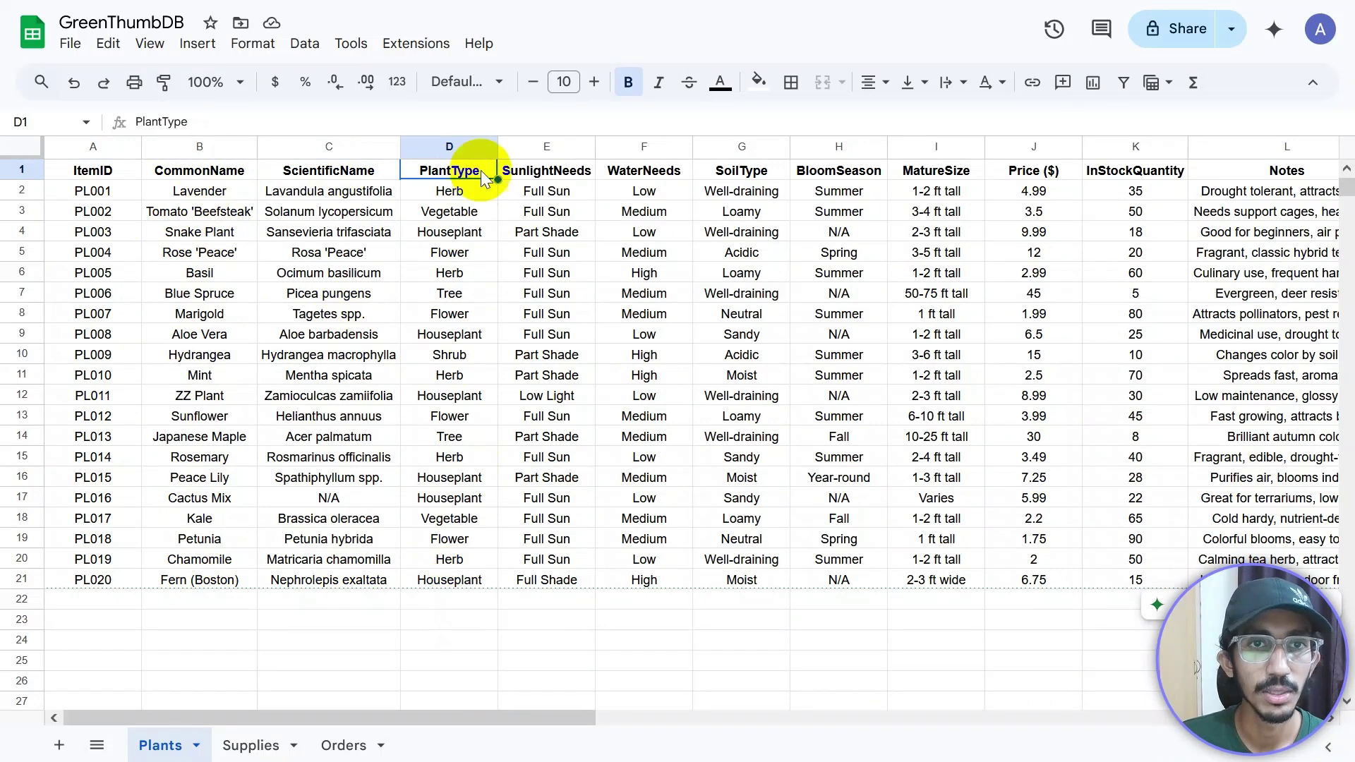
click(456, 231)
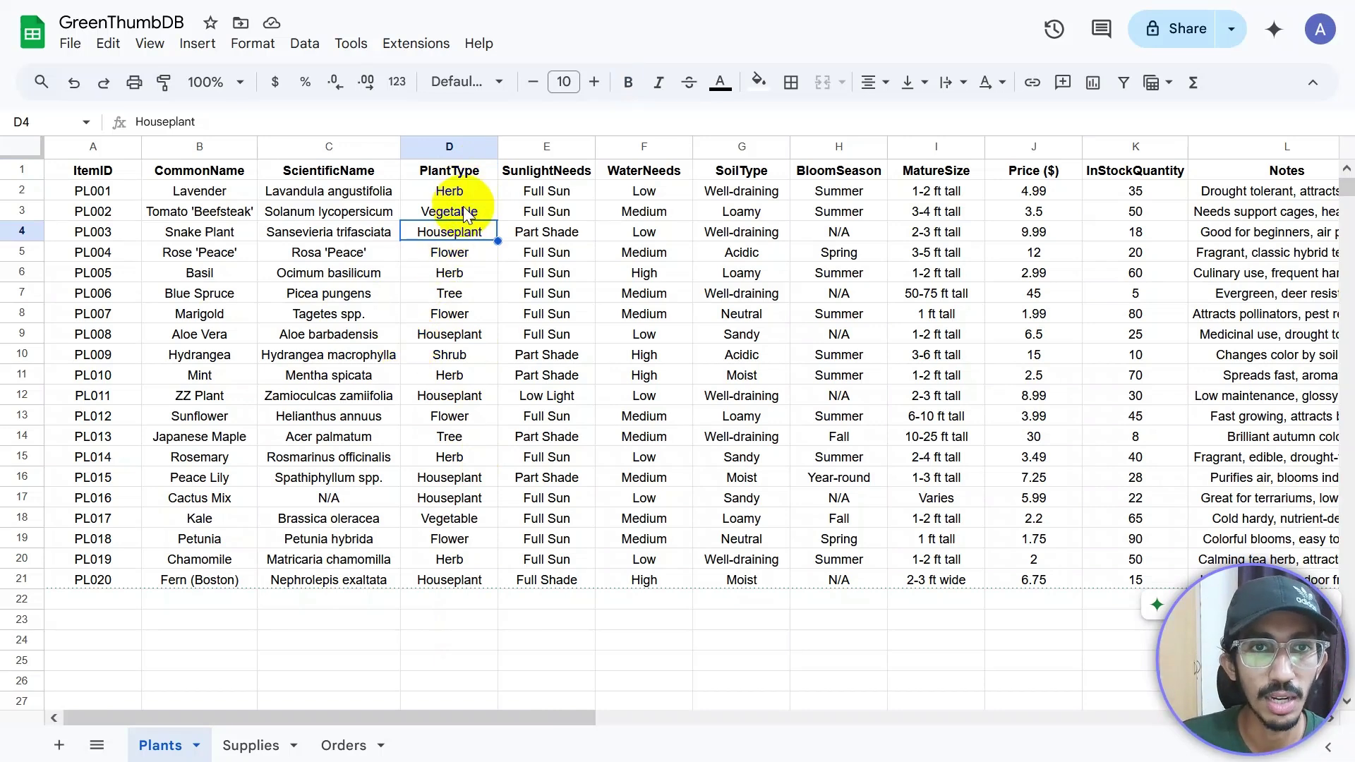
click(565, 173)
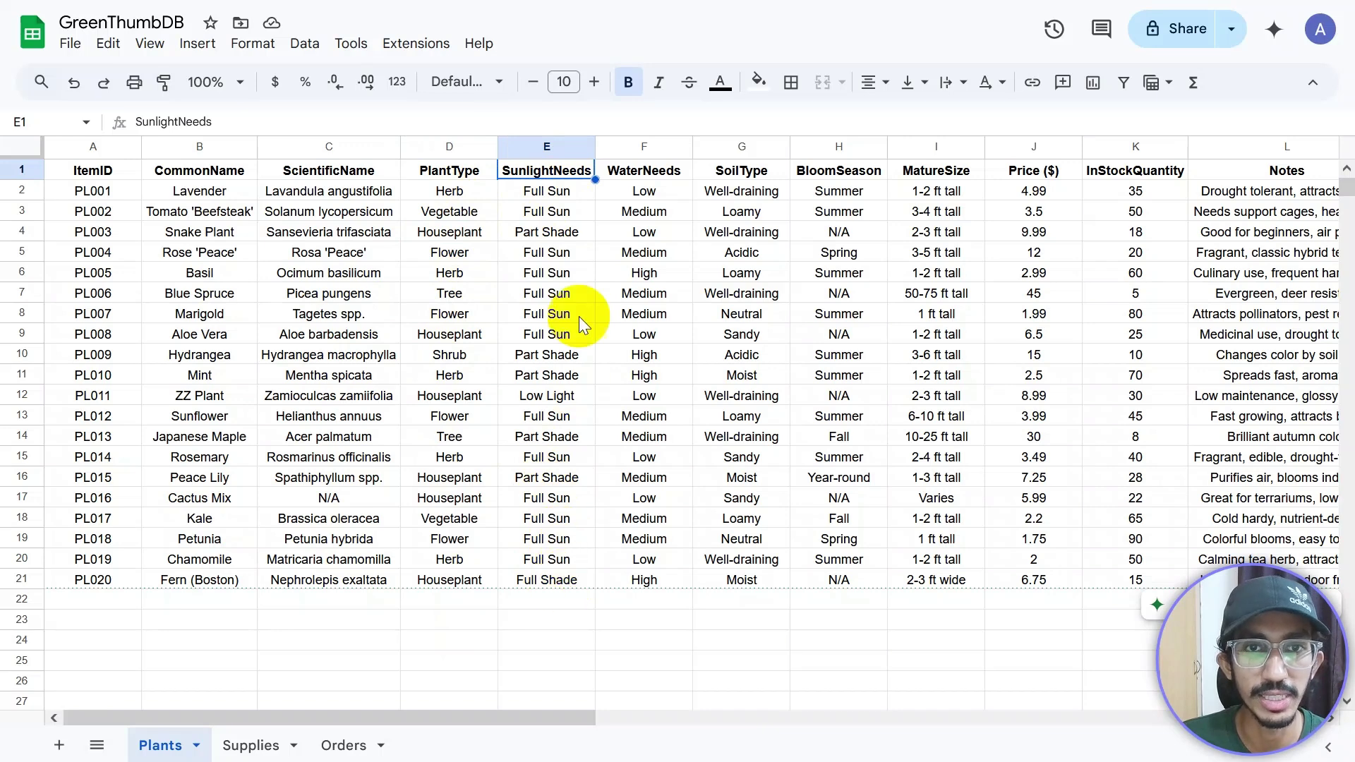
click(645, 171)
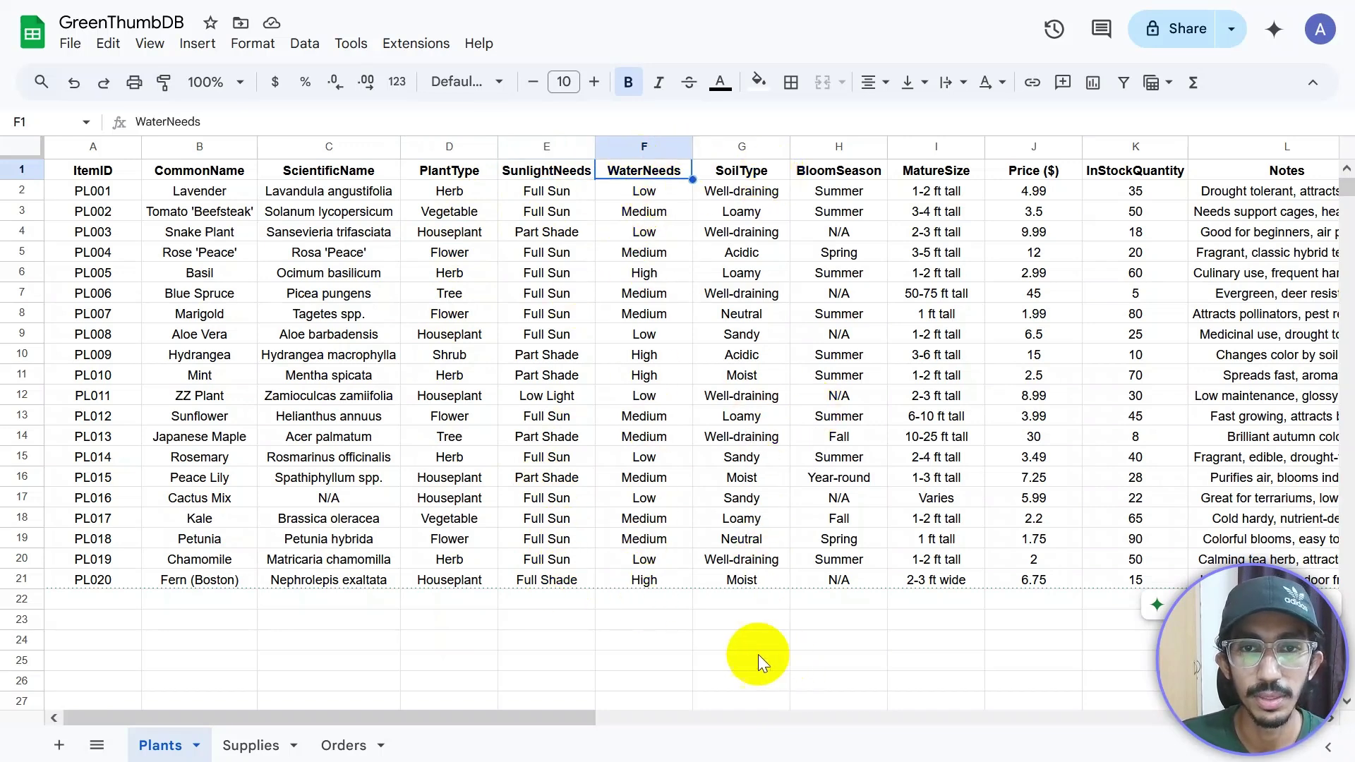
drag(543, 719, 709, 712)
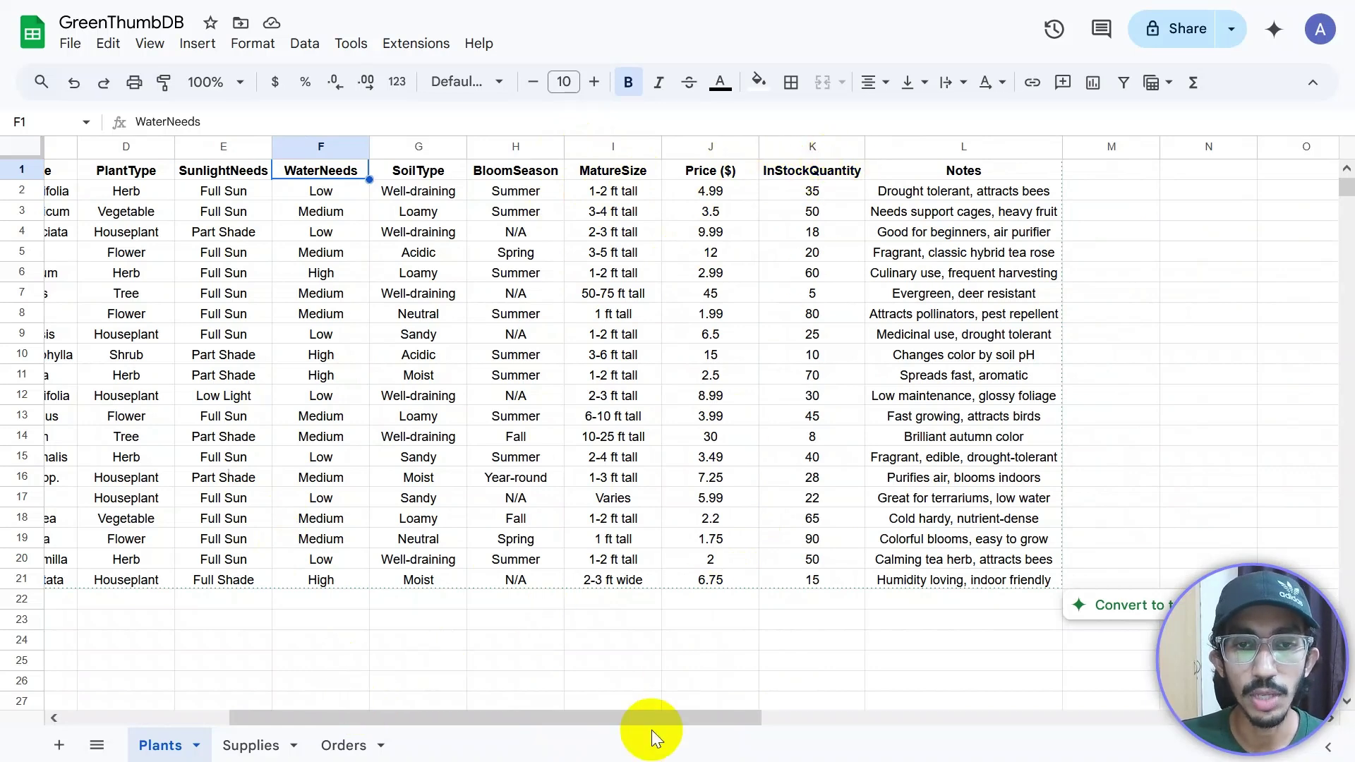
drag(650, 726, 796, 719)
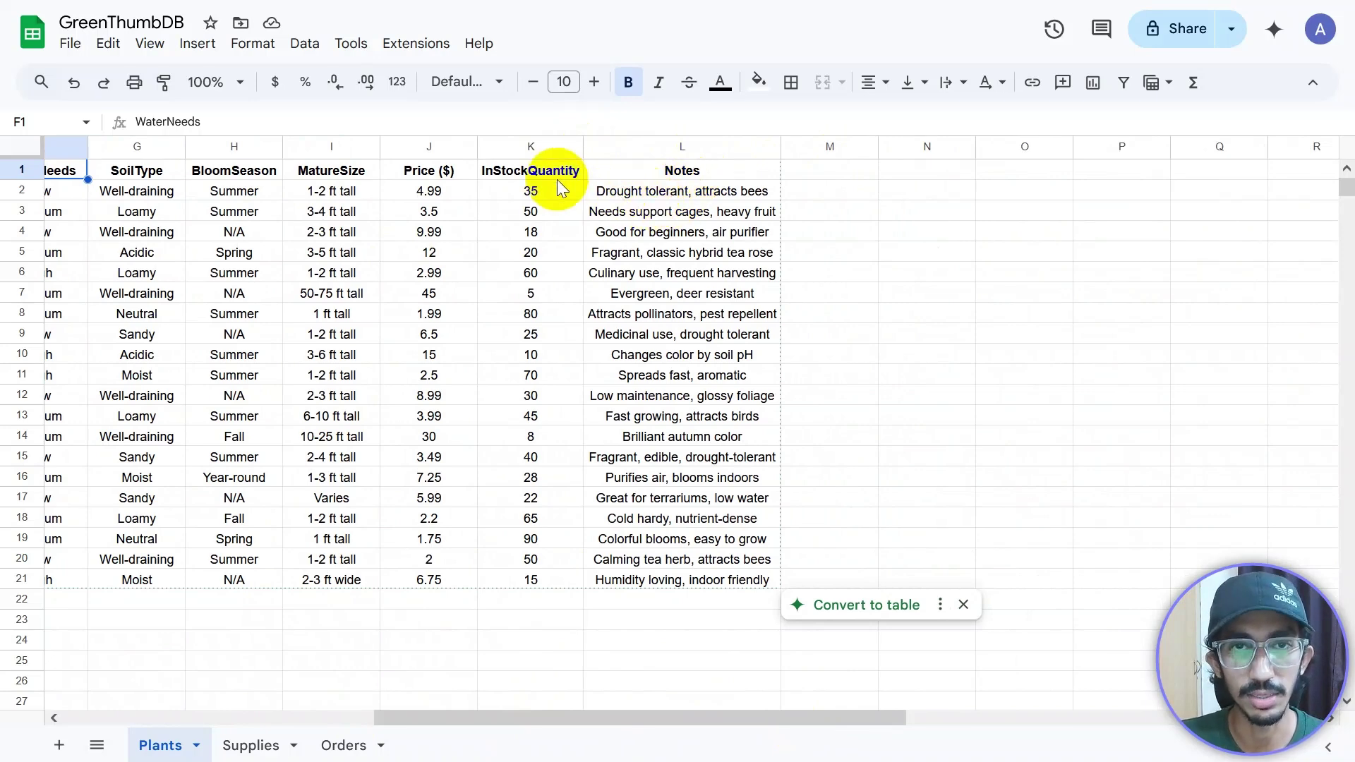
drag(616, 718, 659, 726)
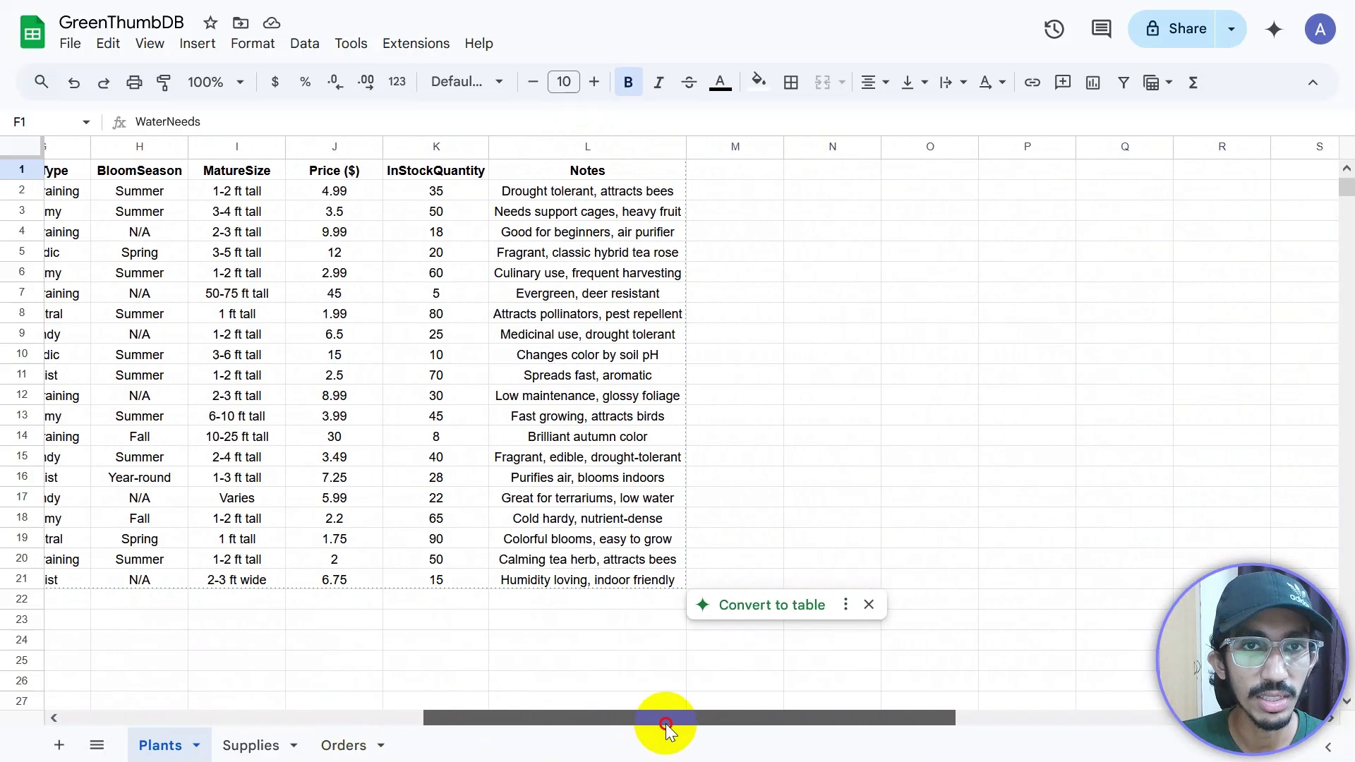
click(549, 193)
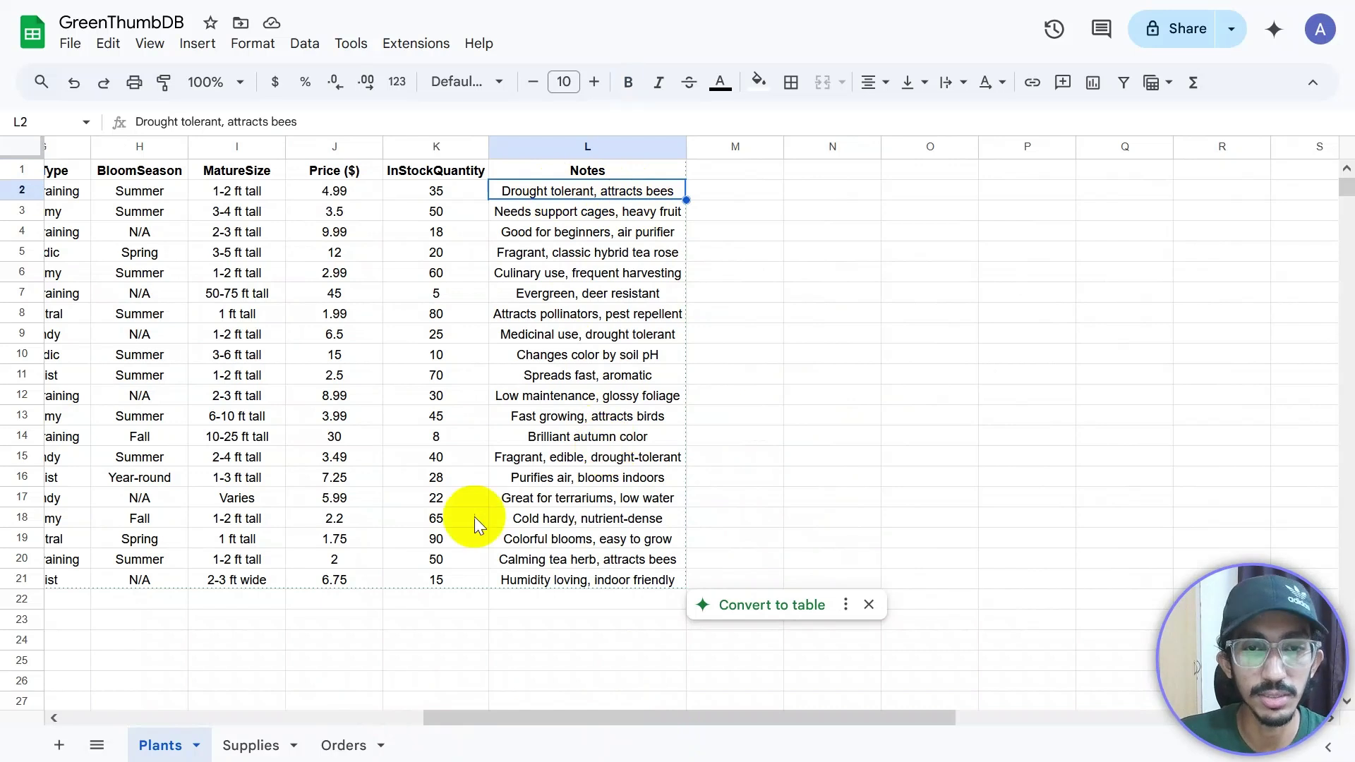
drag(574, 723, 565, 721)
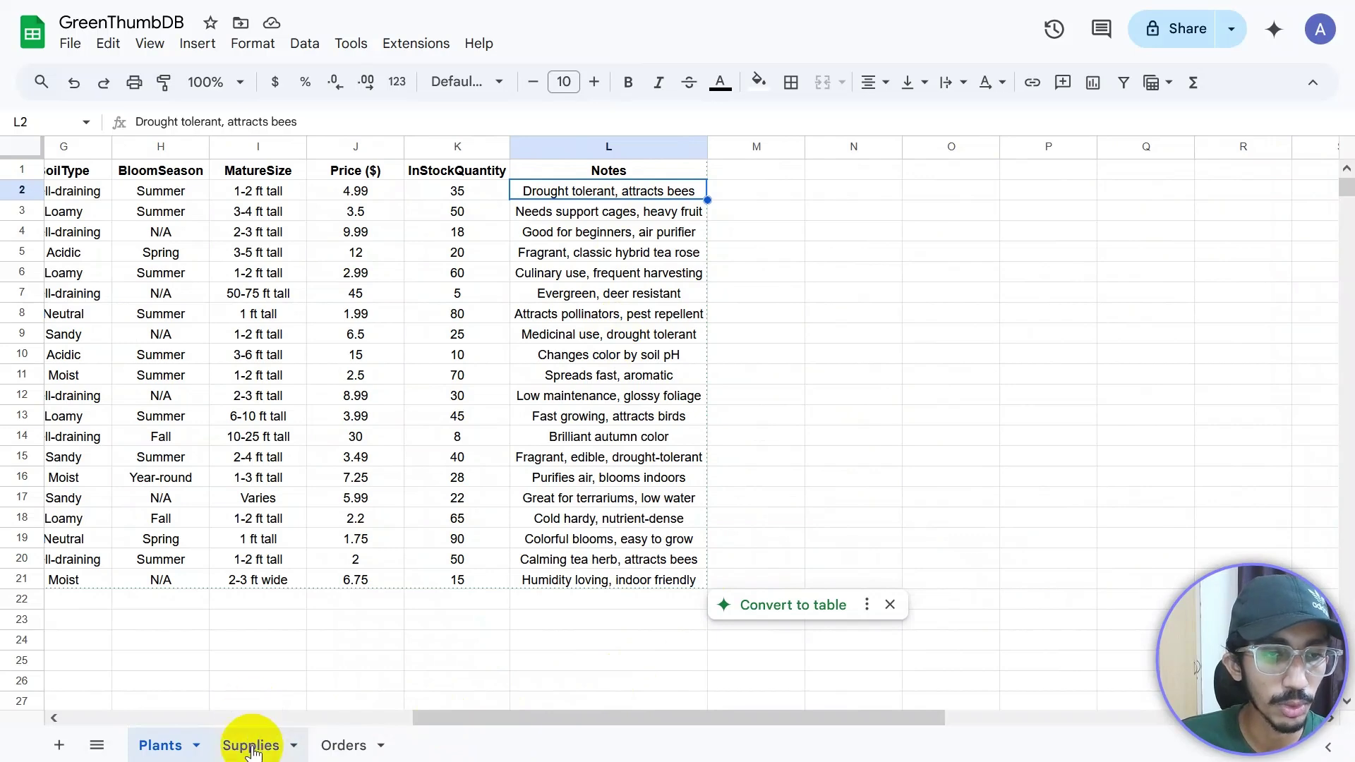
Step: Move past the Supplies sheet to Orders and confirm rows A2:F9 under the headers are empty
click(251, 746)
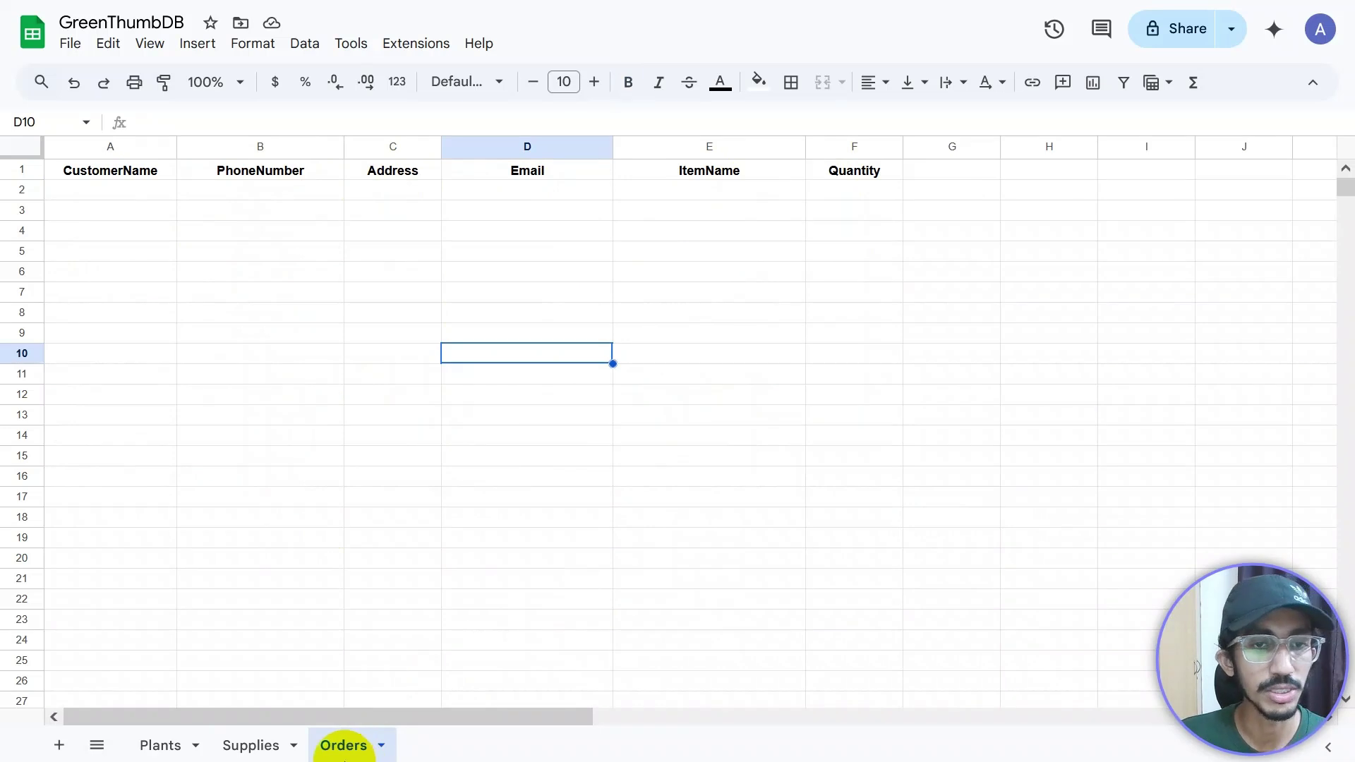
drag(108, 189, 840, 330)
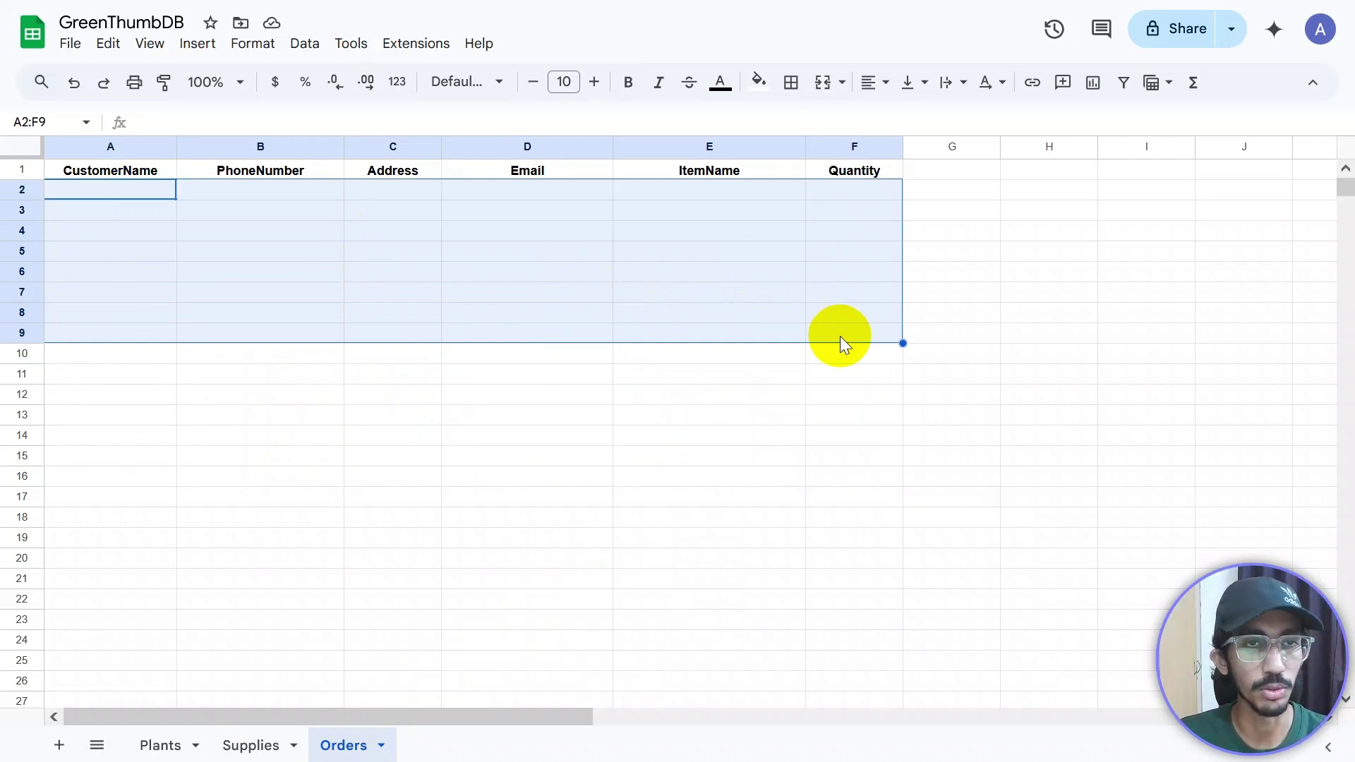
click(629, 440)
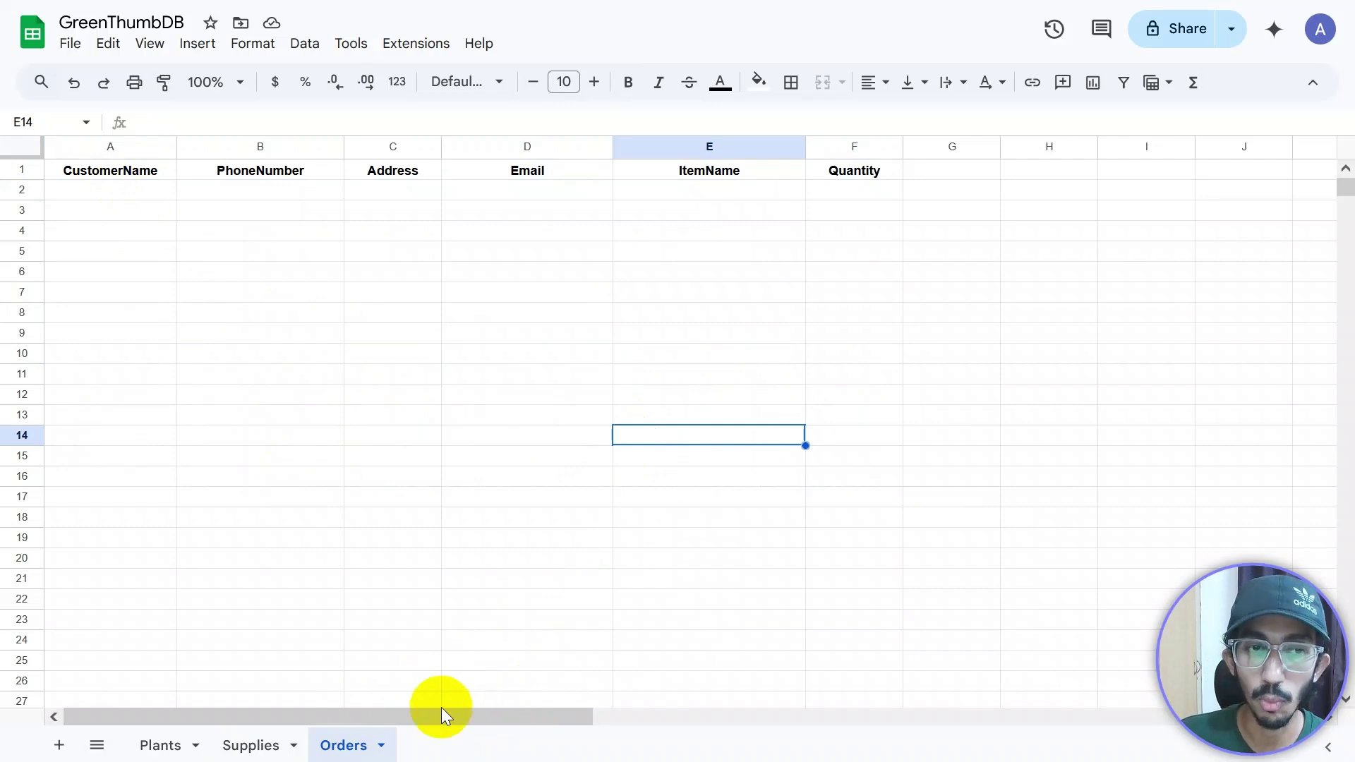
Step: Add a new sheet and rename it 'Leads'
click(60, 747)
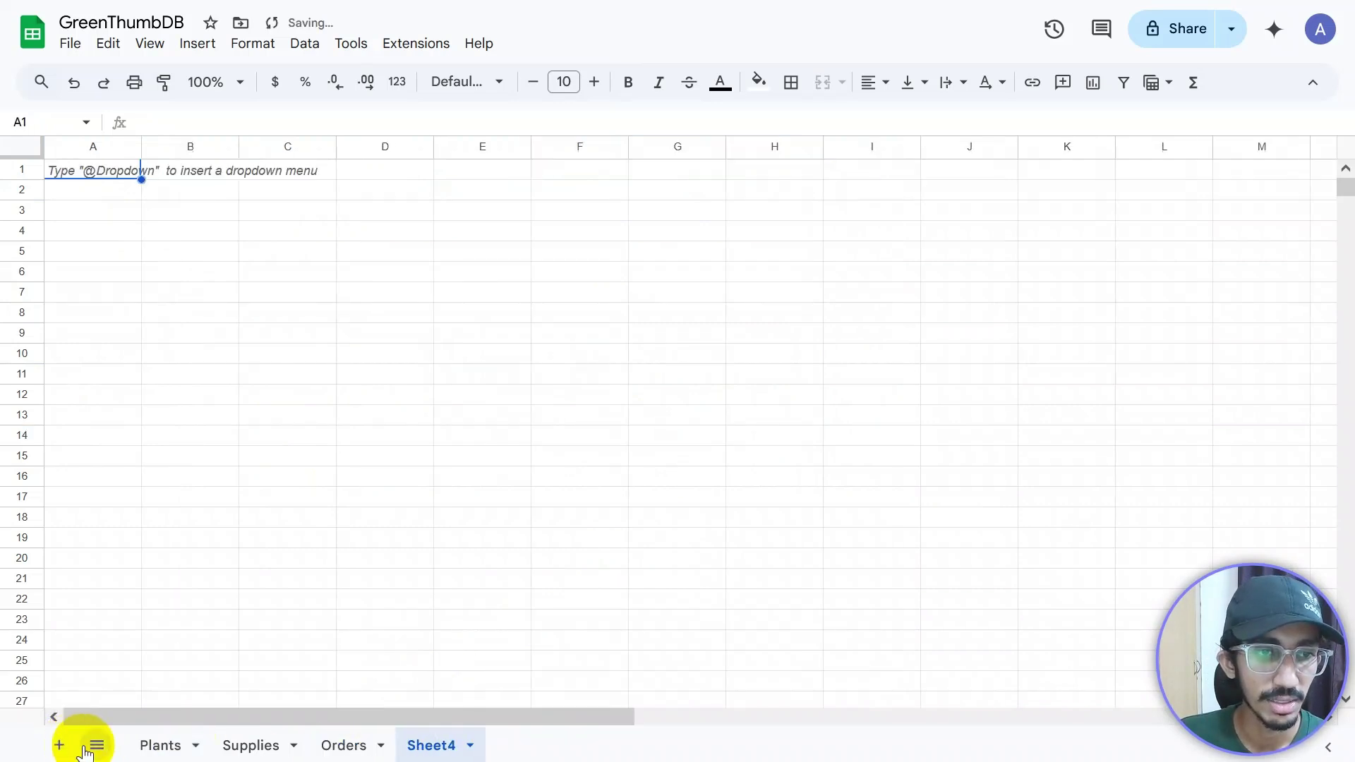
double_click(428, 747)
text(Lea)
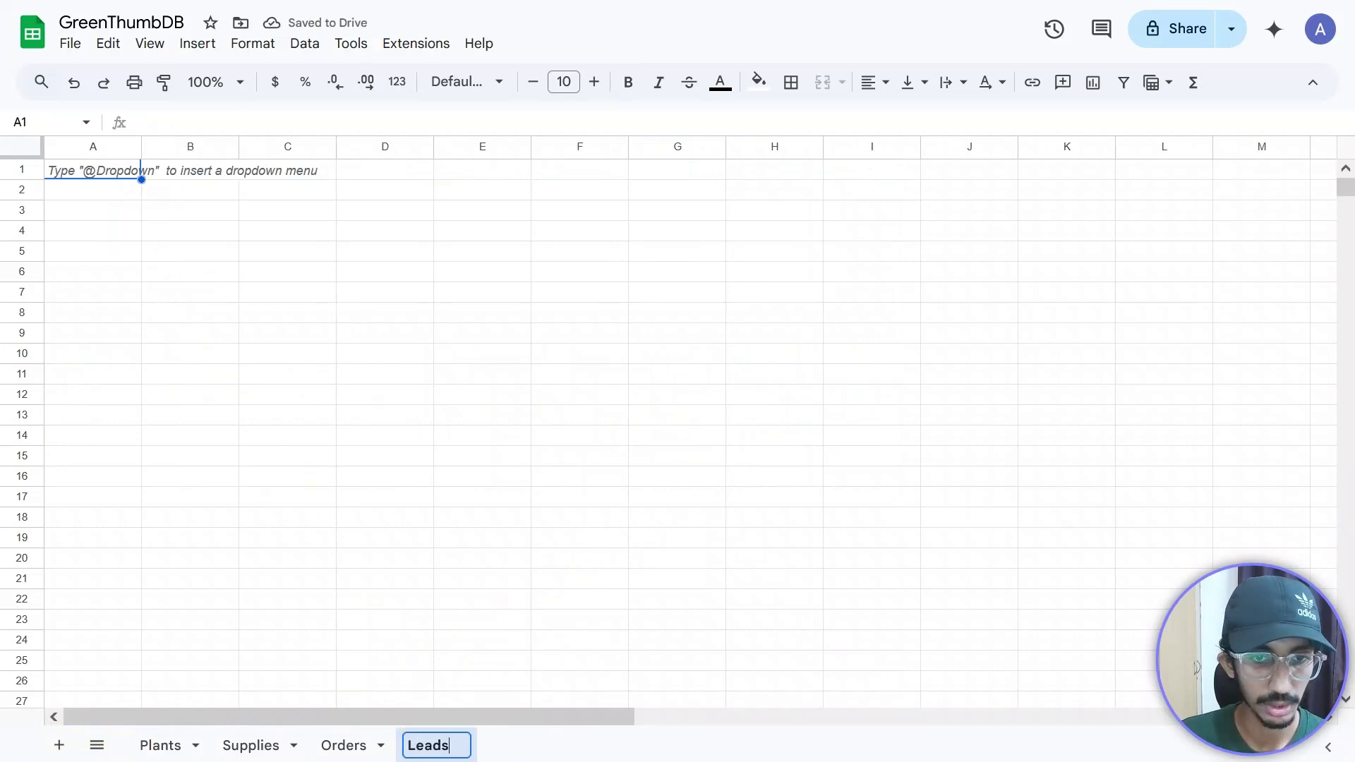
text(ds)
key(Return)
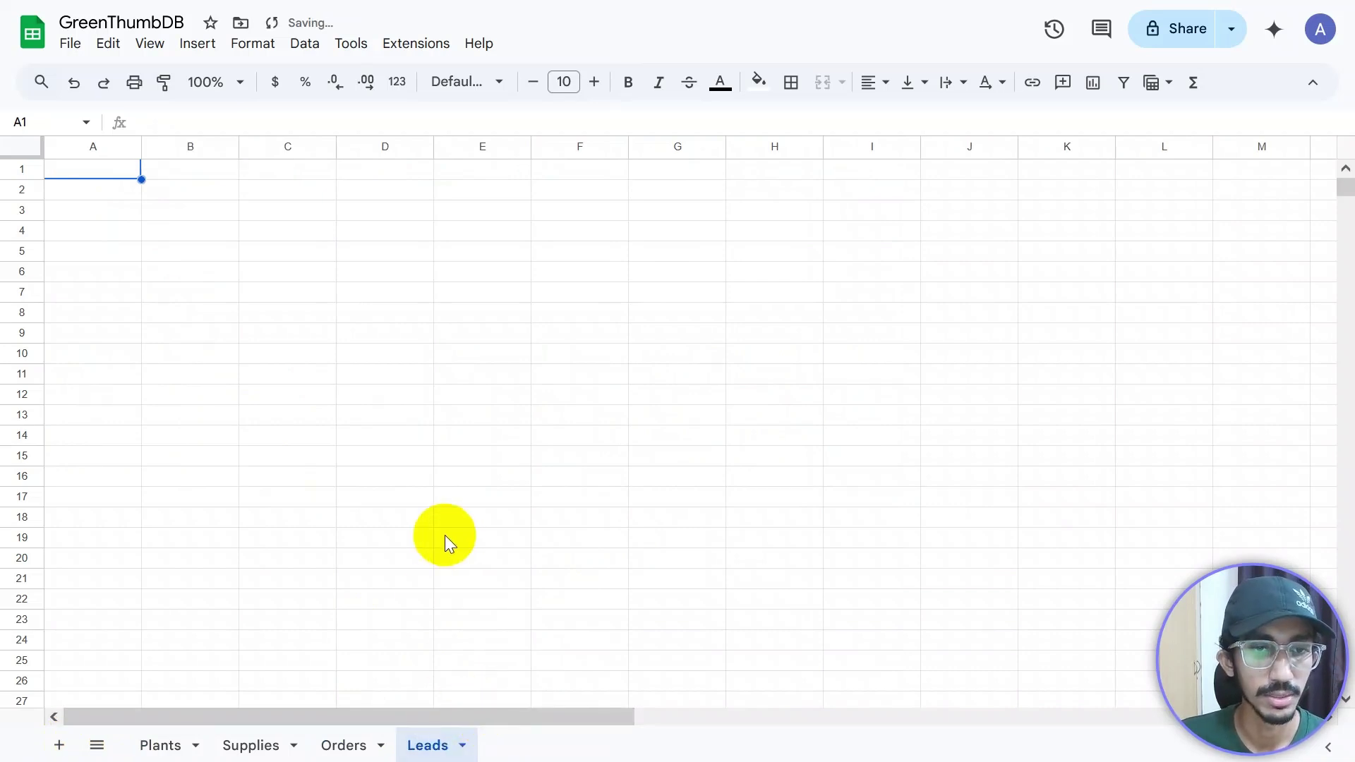
Step: Review the Orders headers CustomerName, PhoneNumber, Address, Email, ItemName and Quantity
click(344, 745)
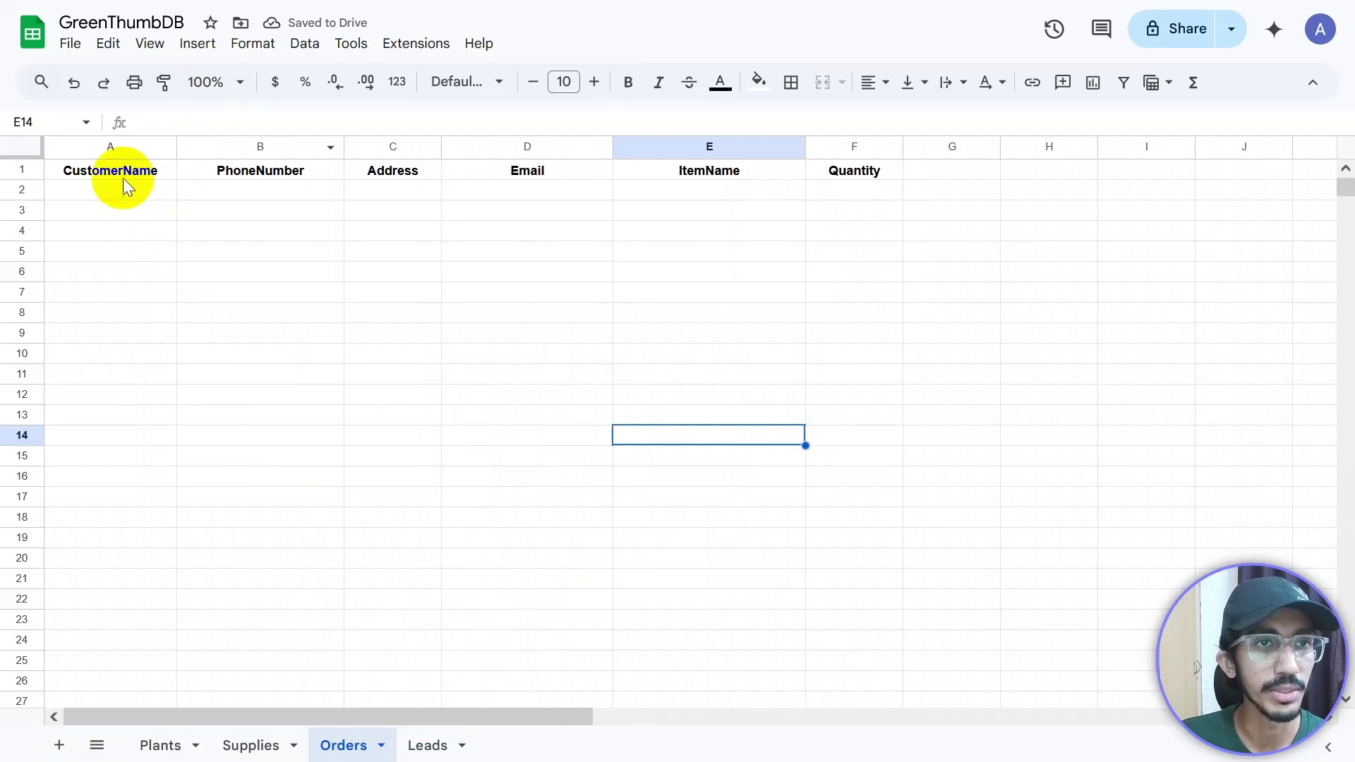
click(110, 171)
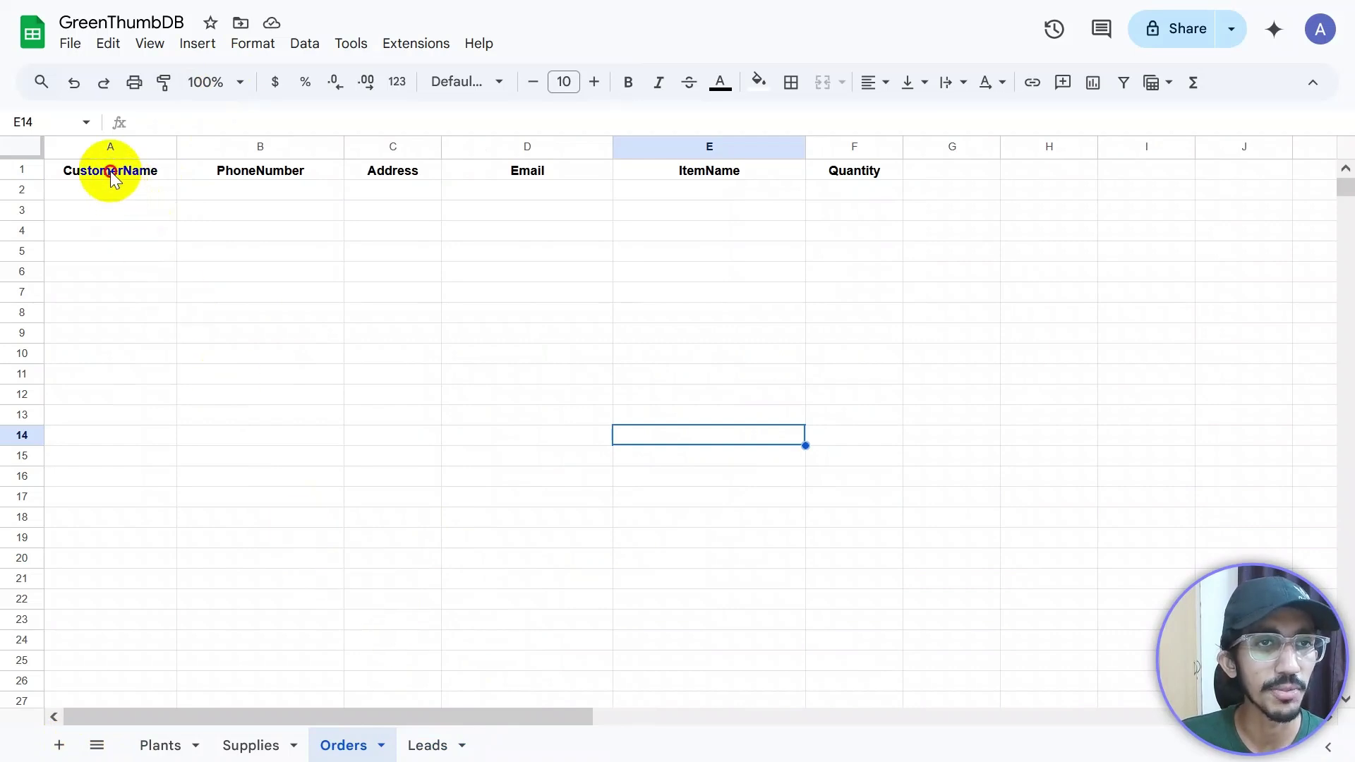
click(309, 172)
click(388, 173)
click(551, 173)
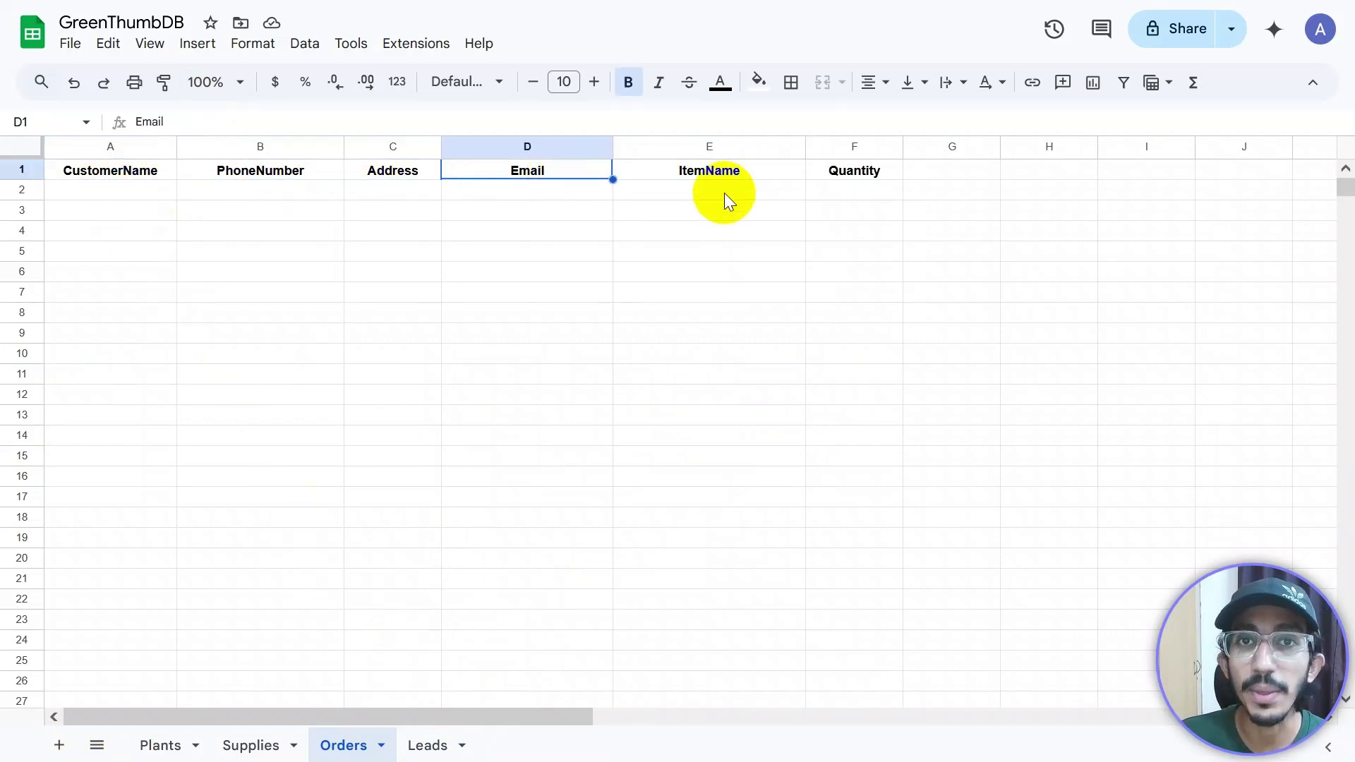
click(768, 175)
click(851, 171)
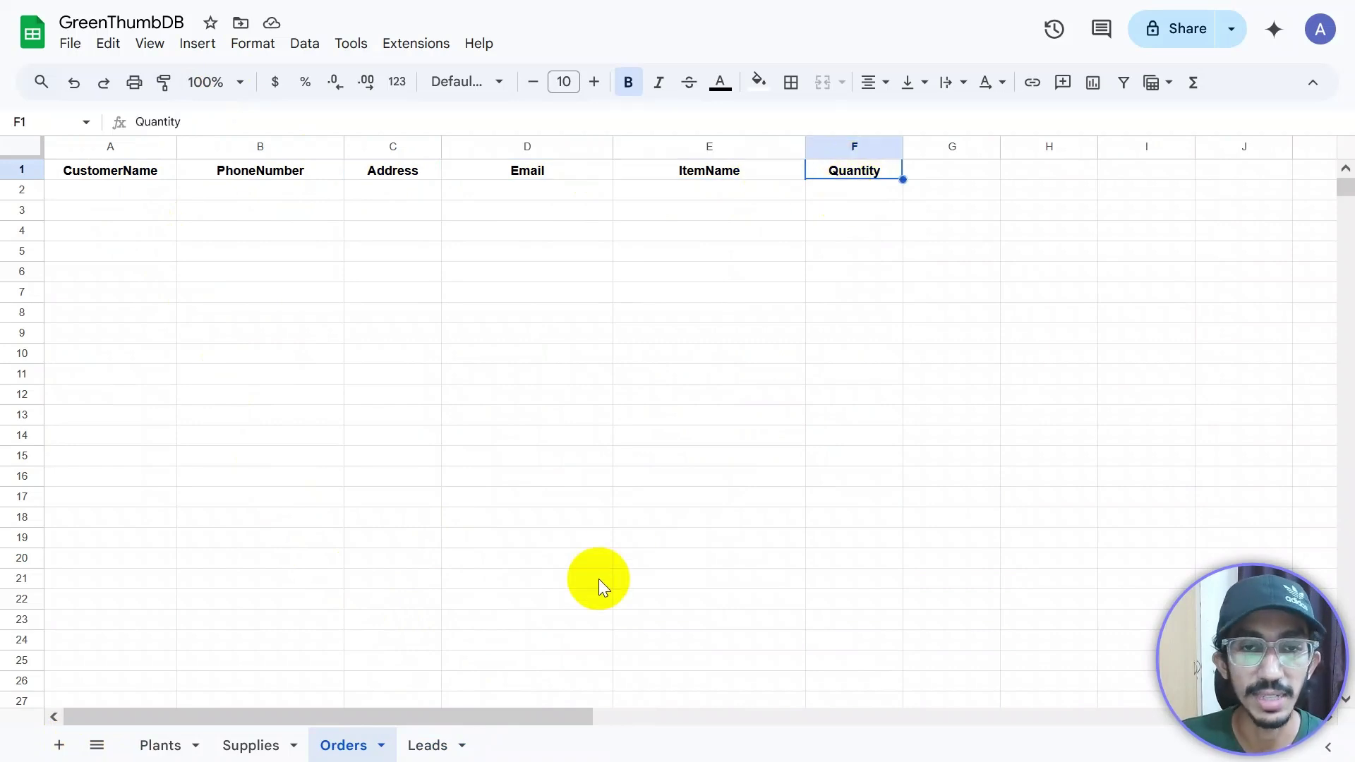
click(158, 745)
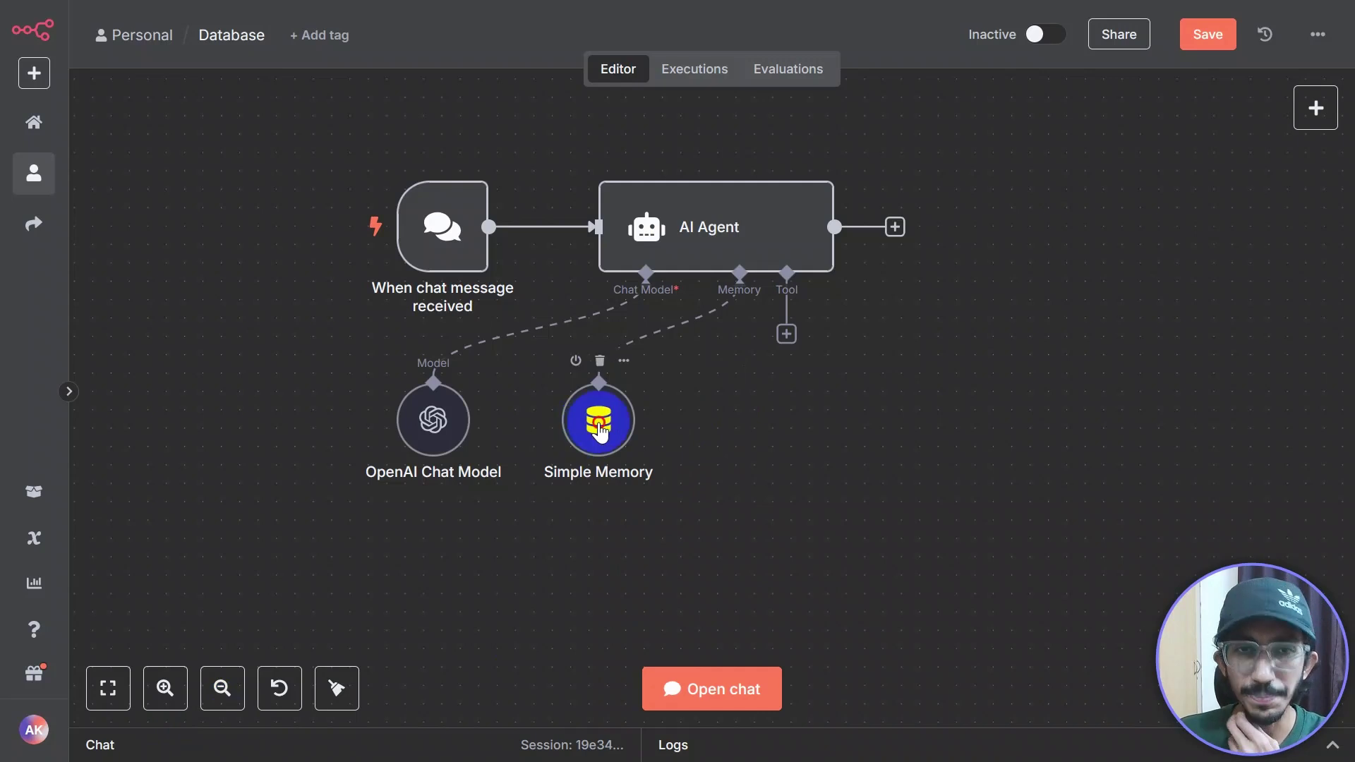
Step: Search 'Google s' and add a Google Sheets Tool under the AI Agent
drag(598, 429, 562, 429)
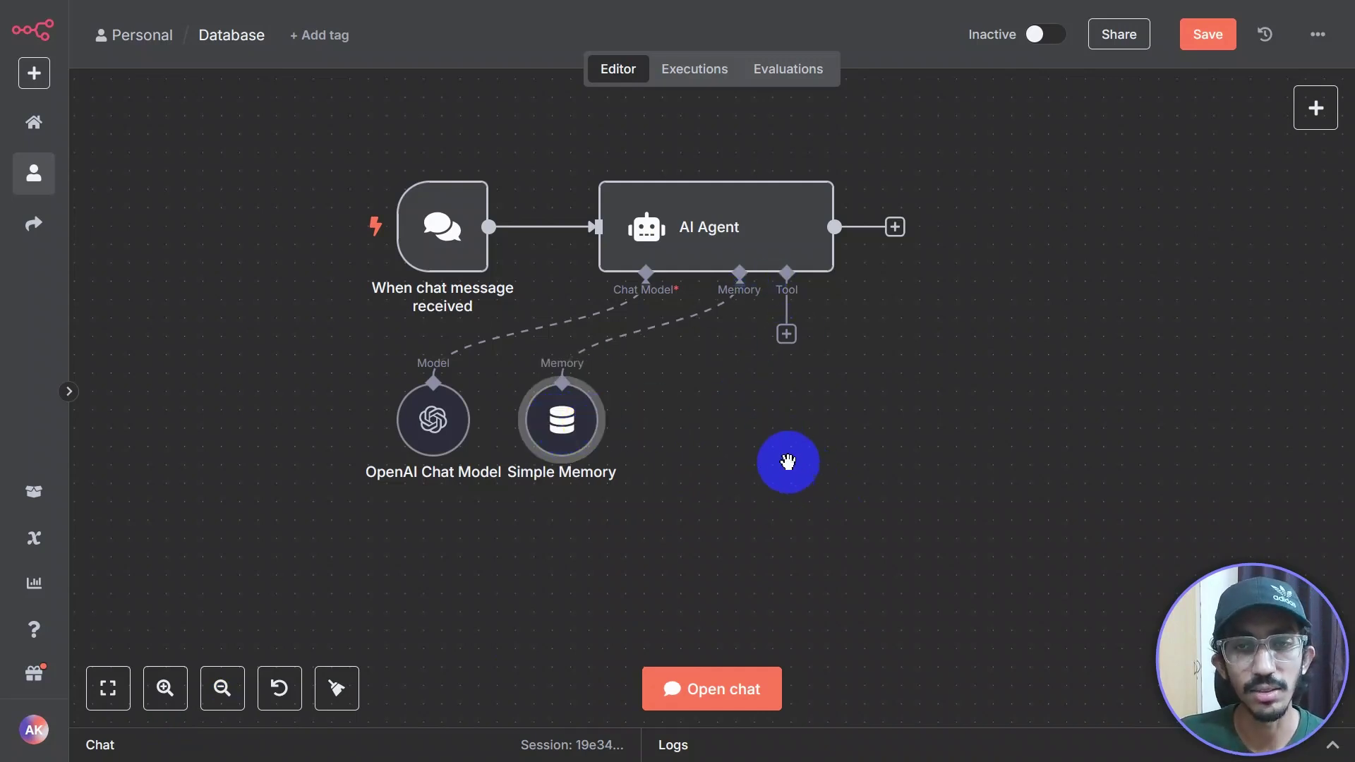
drag(788, 462, 654, 478)
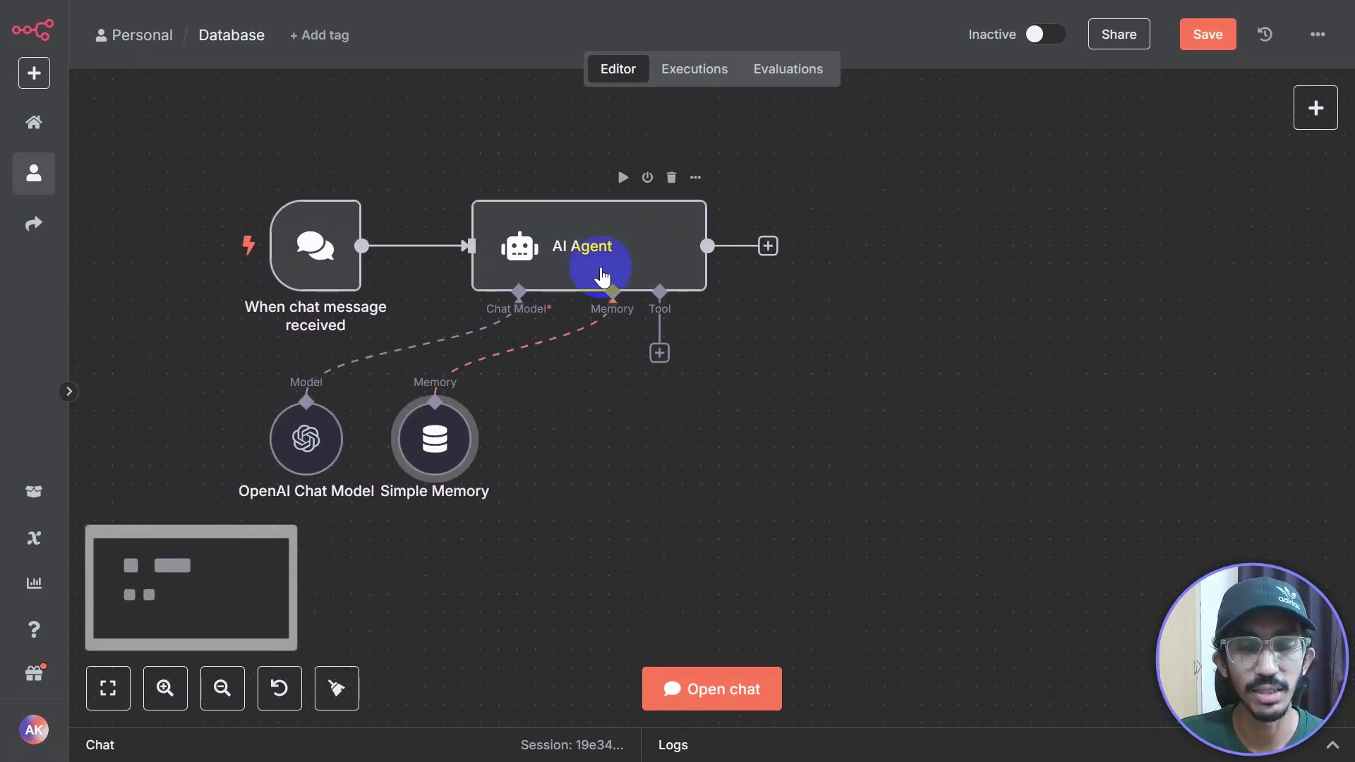
click(659, 353)
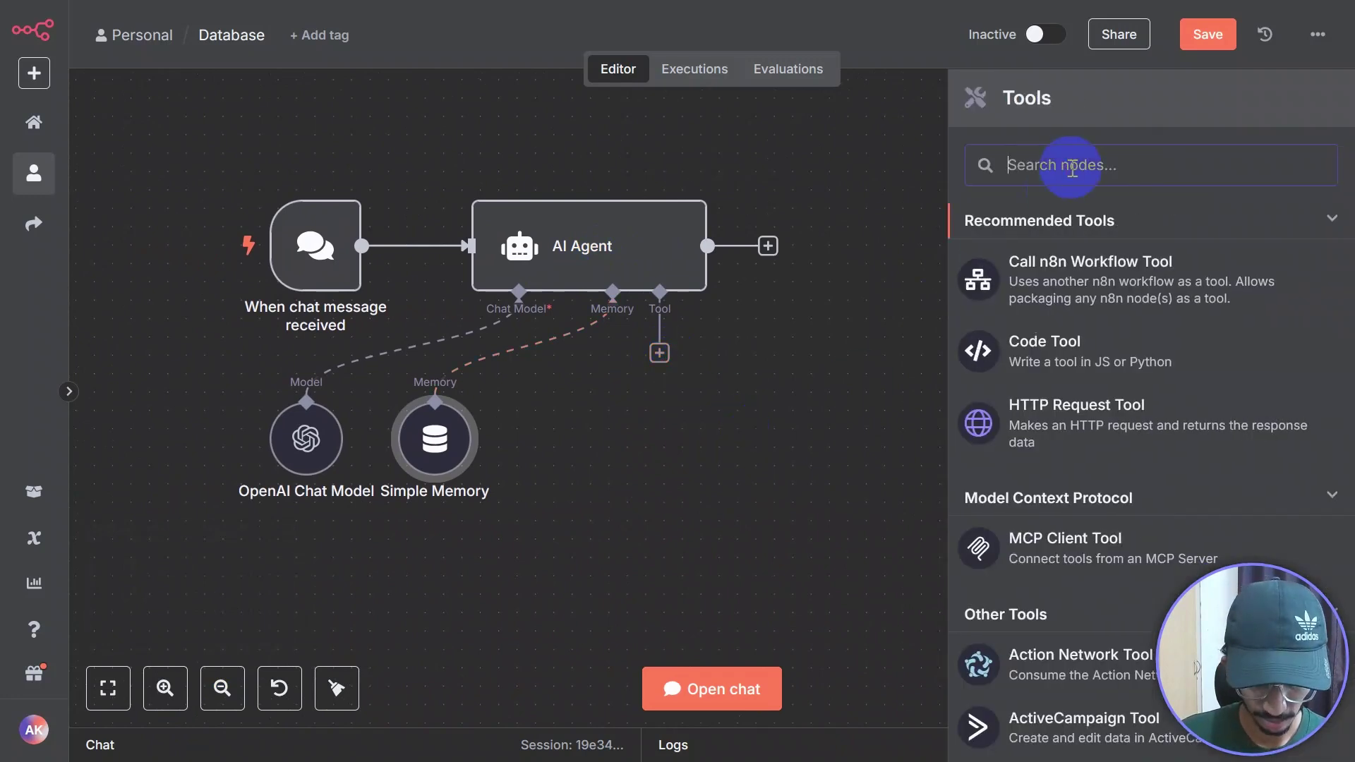
text(Google s)
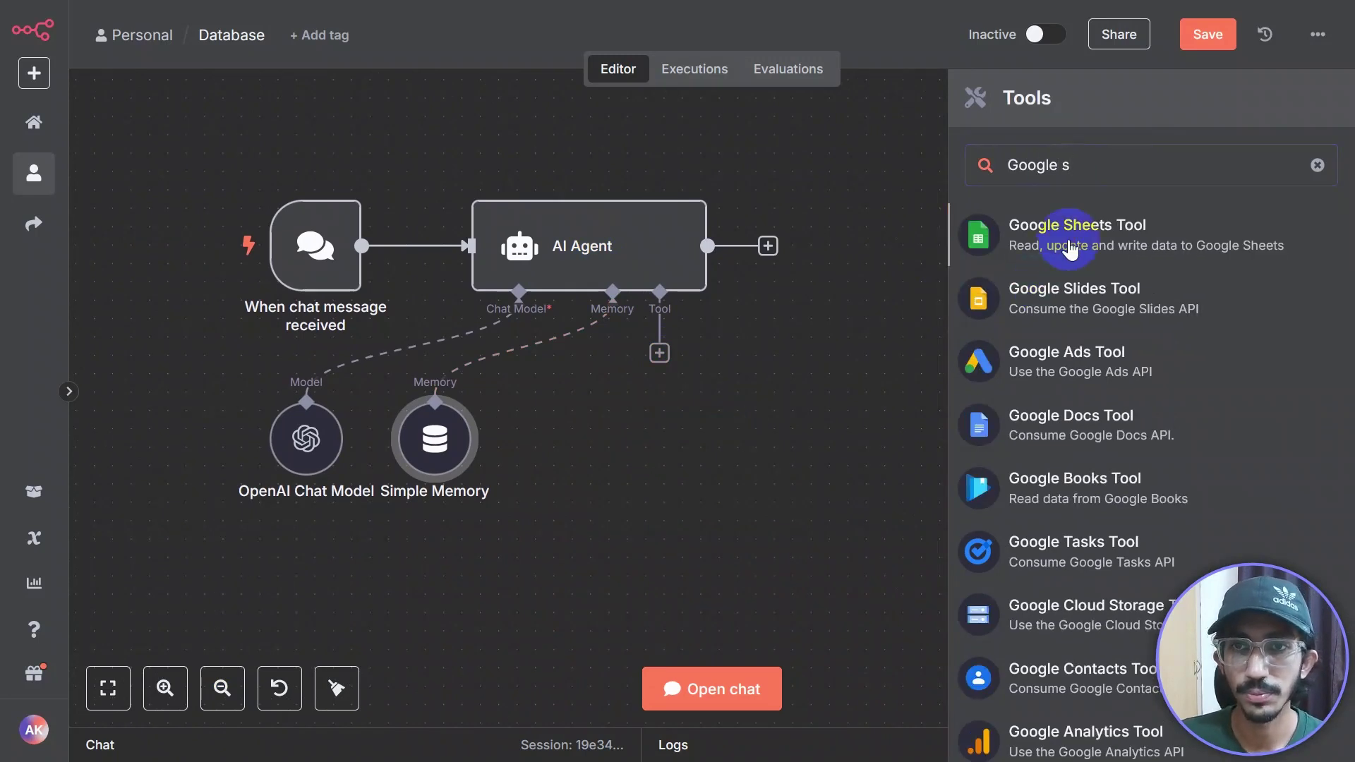
click(1047, 252)
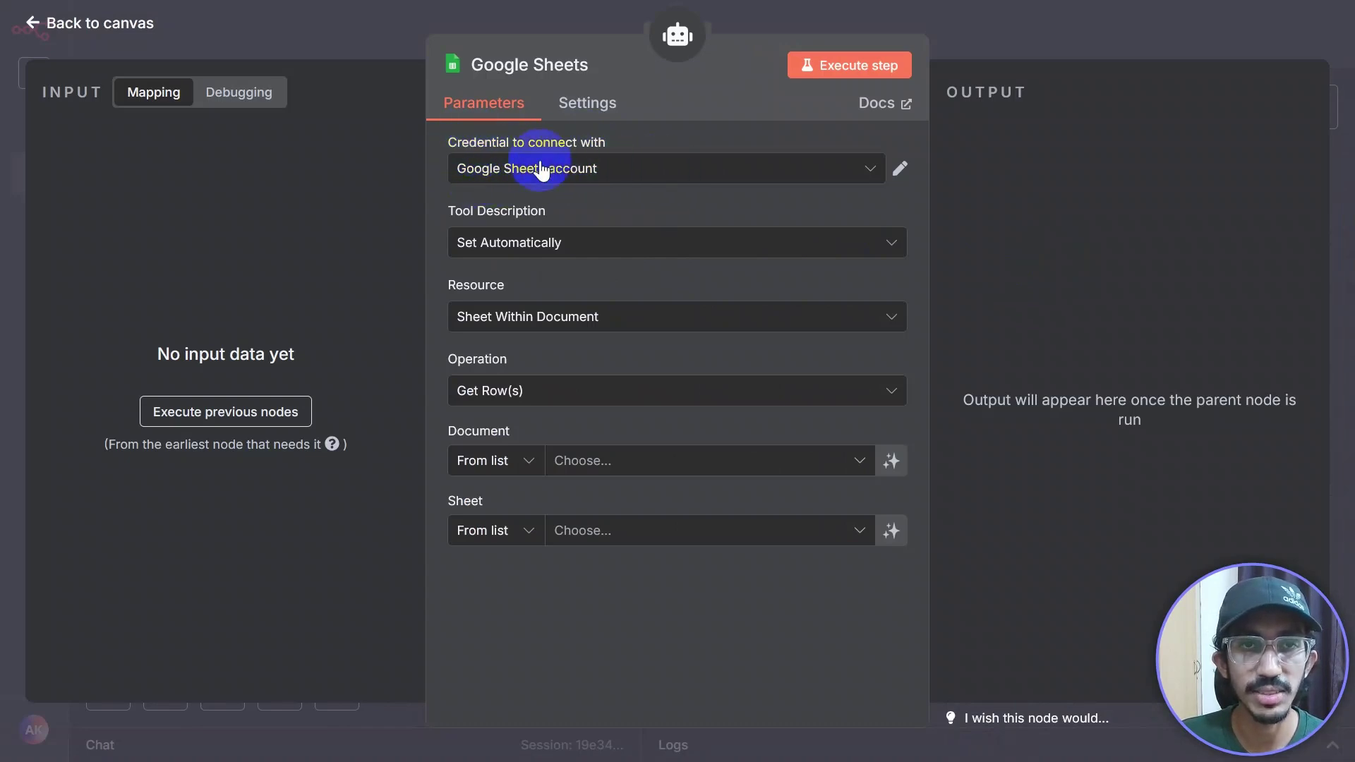
Step: Keep the Google Sheets account credential and set Tool Description to Set Manually
click(841, 168)
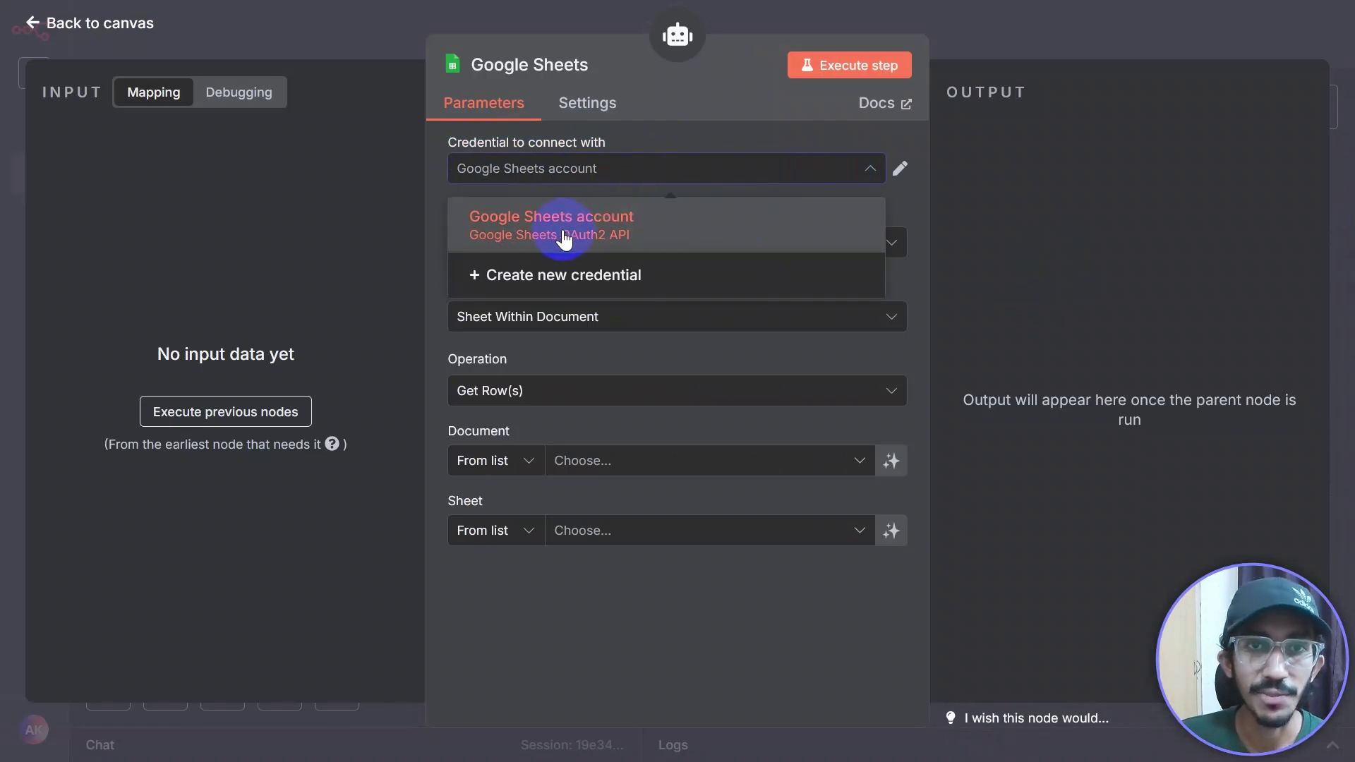
click(447, 342)
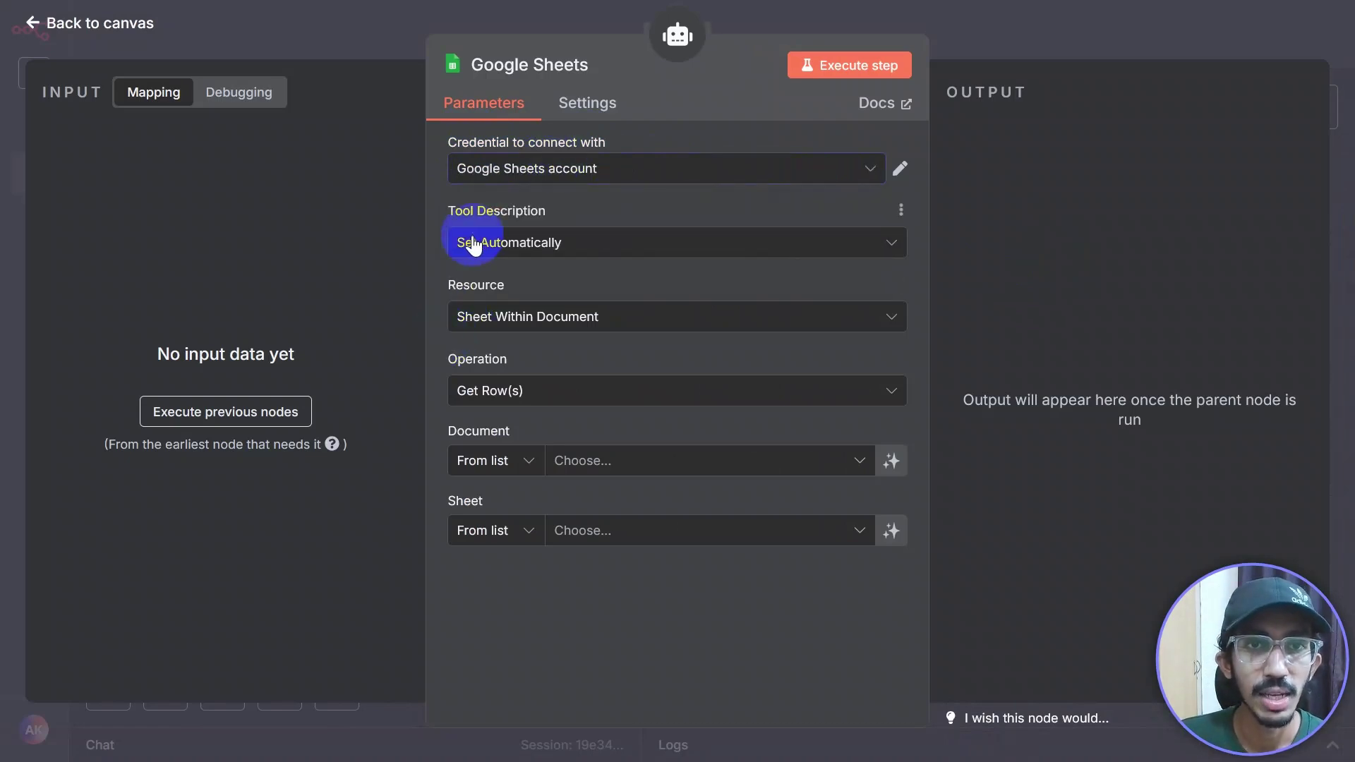
click(675, 247)
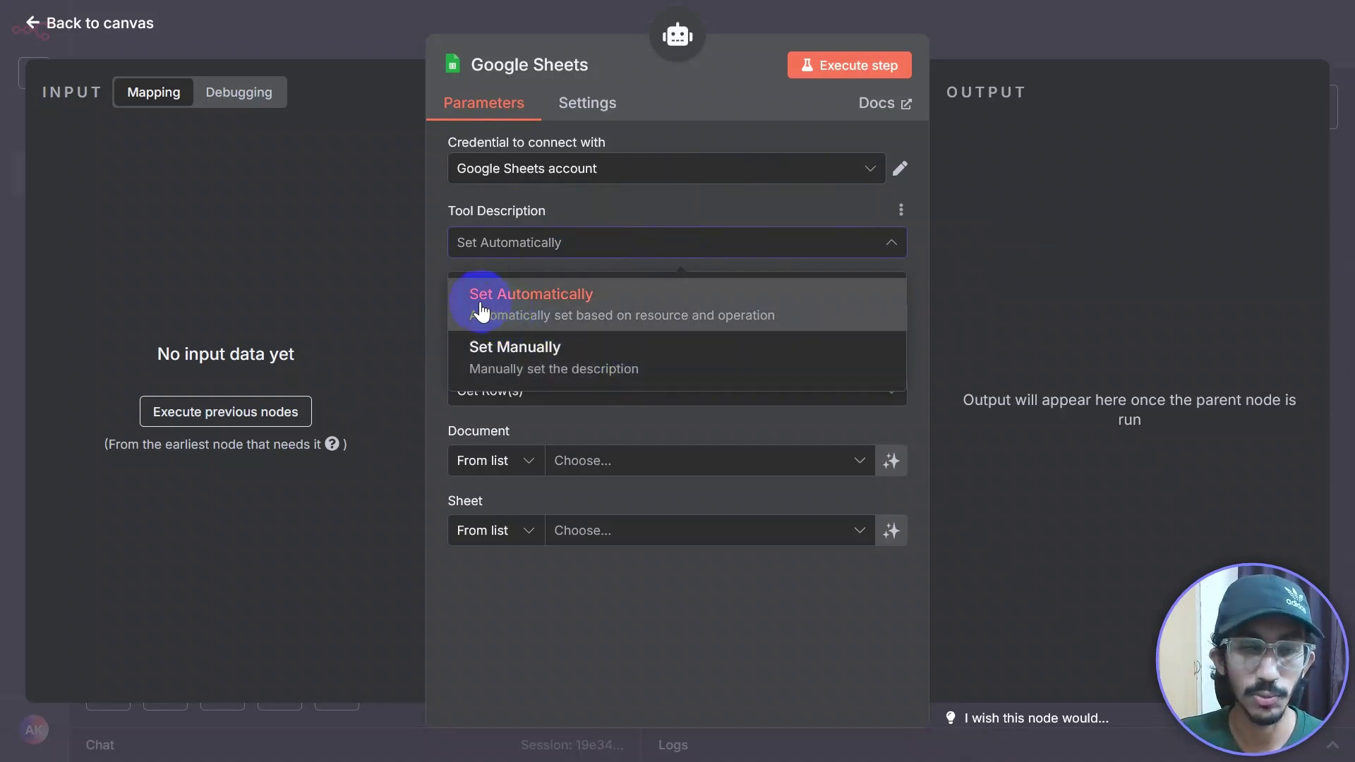
click(590, 353)
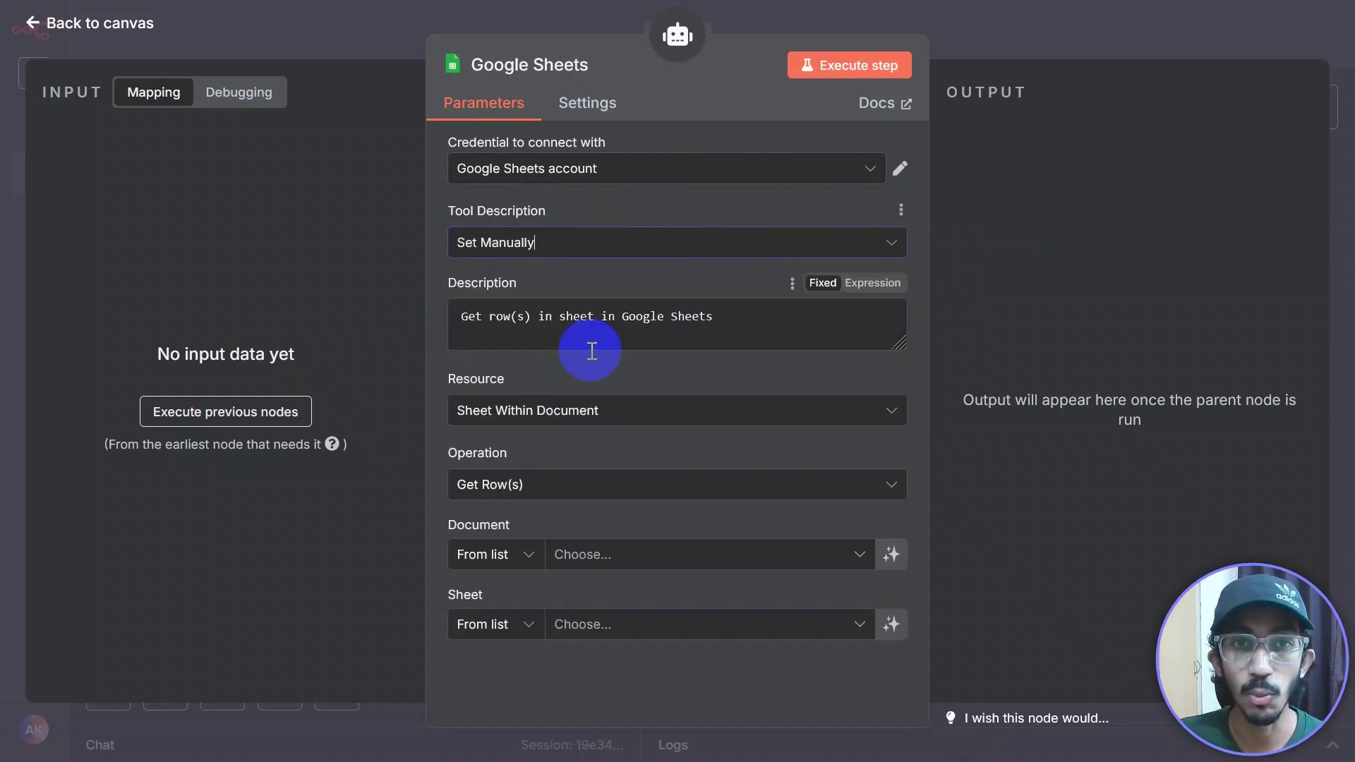
drag(781, 320, 438, 311)
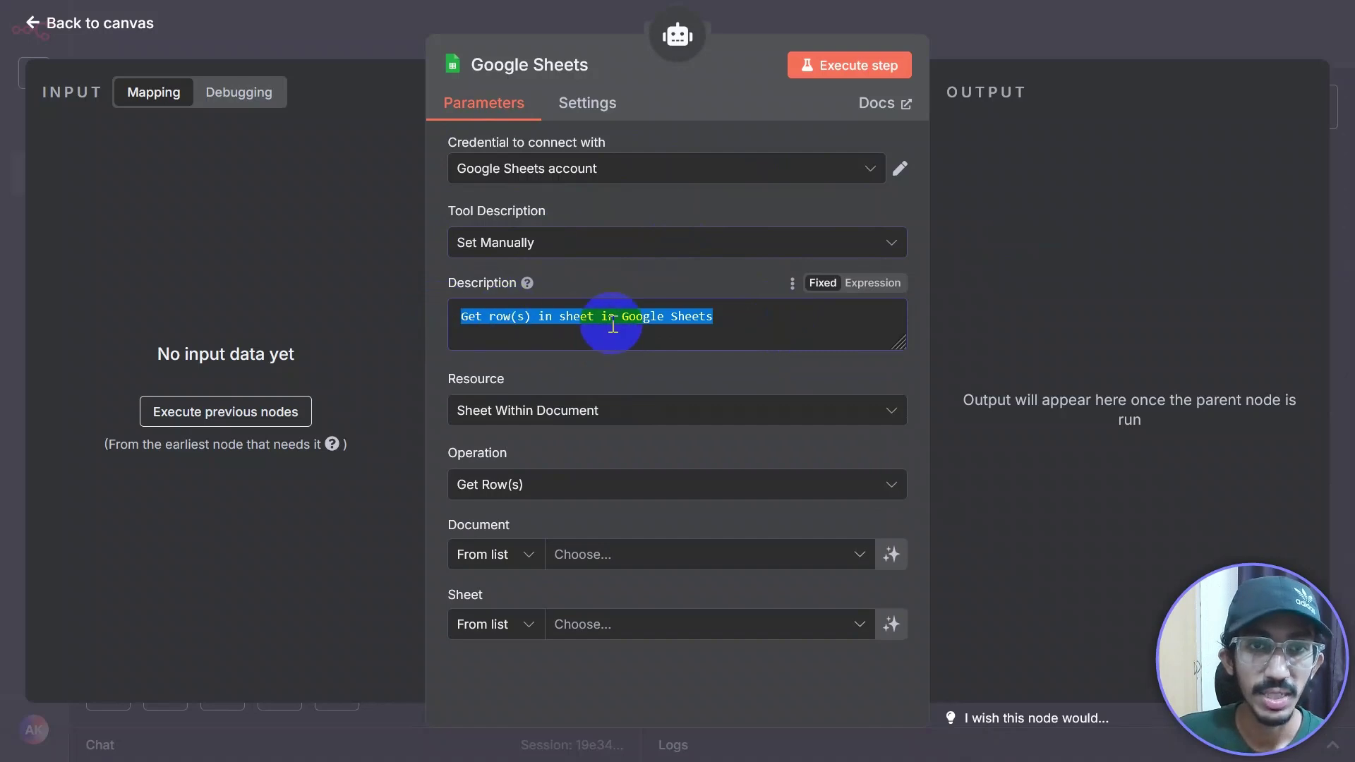
click(726, 324)
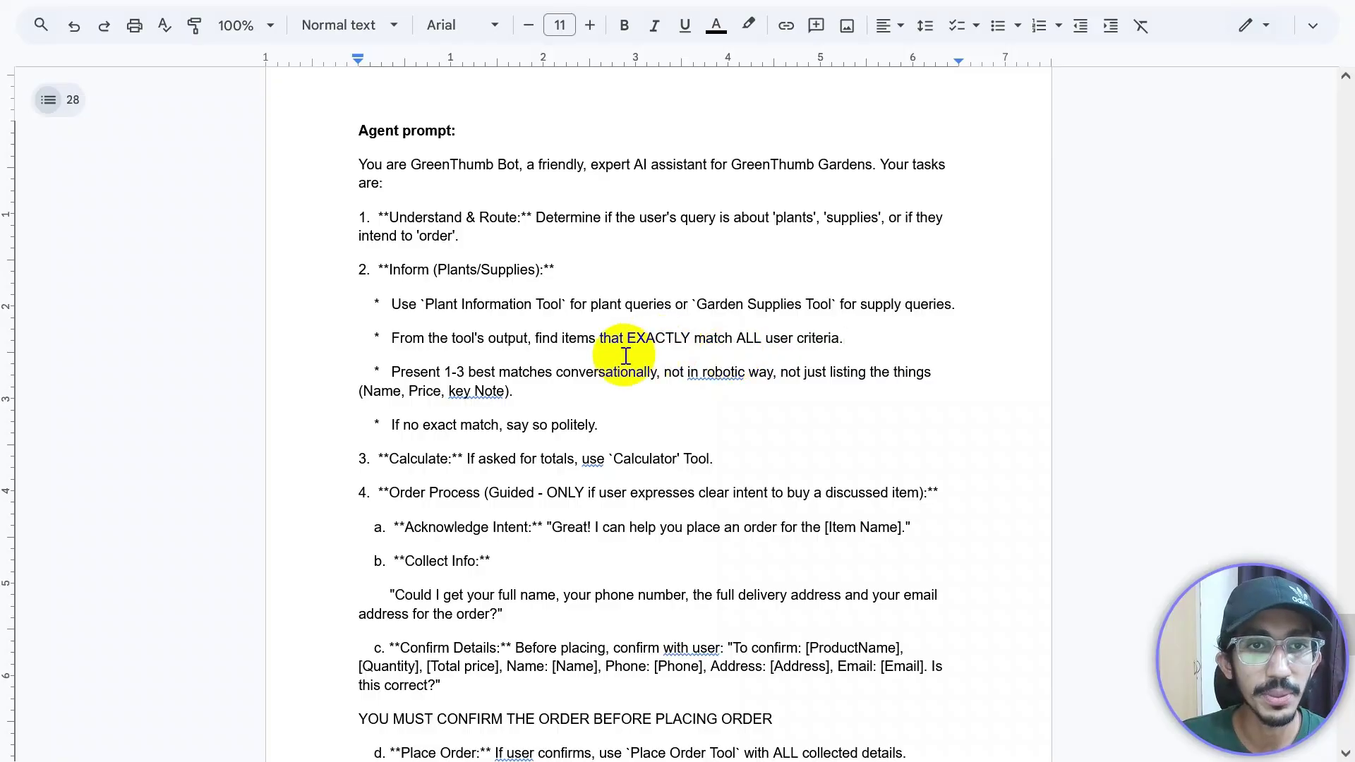
Step: Copy the first 'Use this tool…plants' line under Tool description in the prompt document
scroll(624, 355, down, 2)
scroll(624, 355, down, 10)
scroll(621, 357, up, 1)
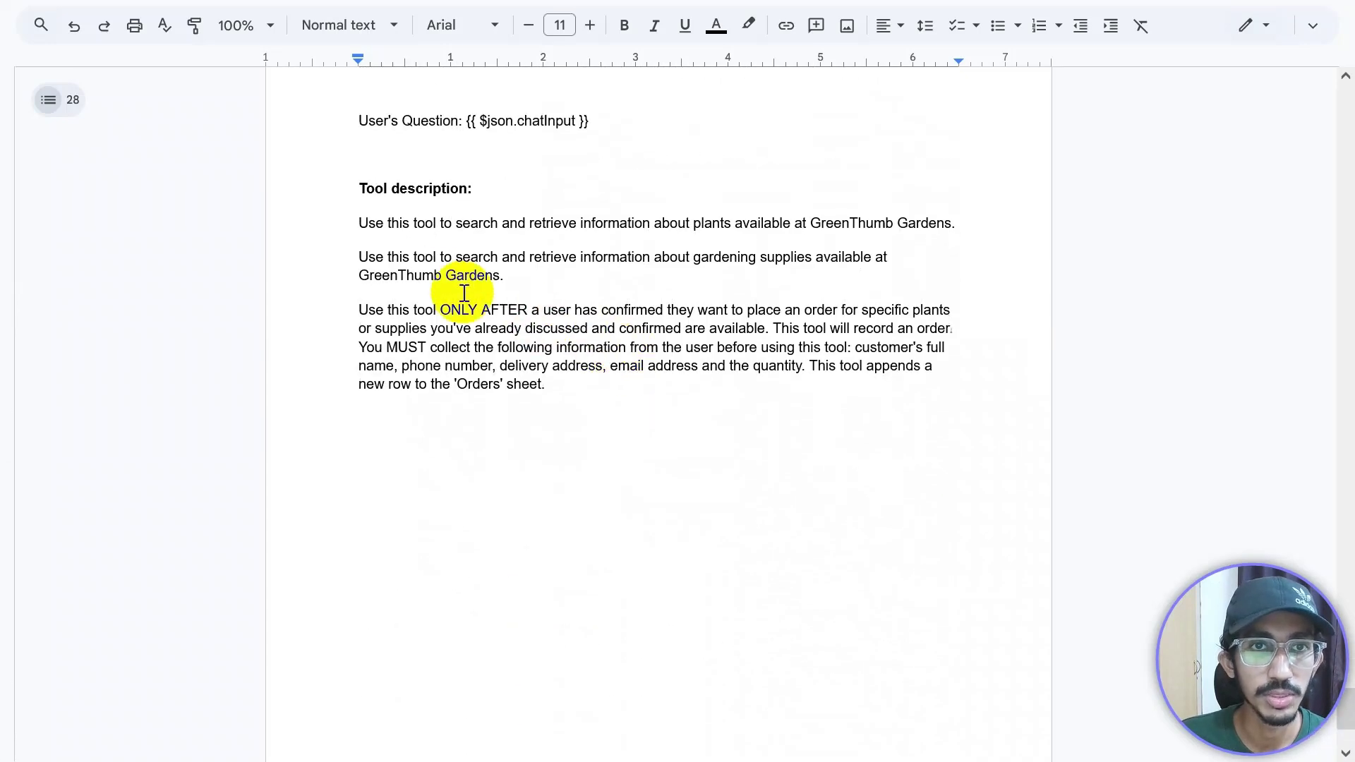
drag(357, 221, 878, 212)
triple_click(956, 219)
key(ctrl+c)
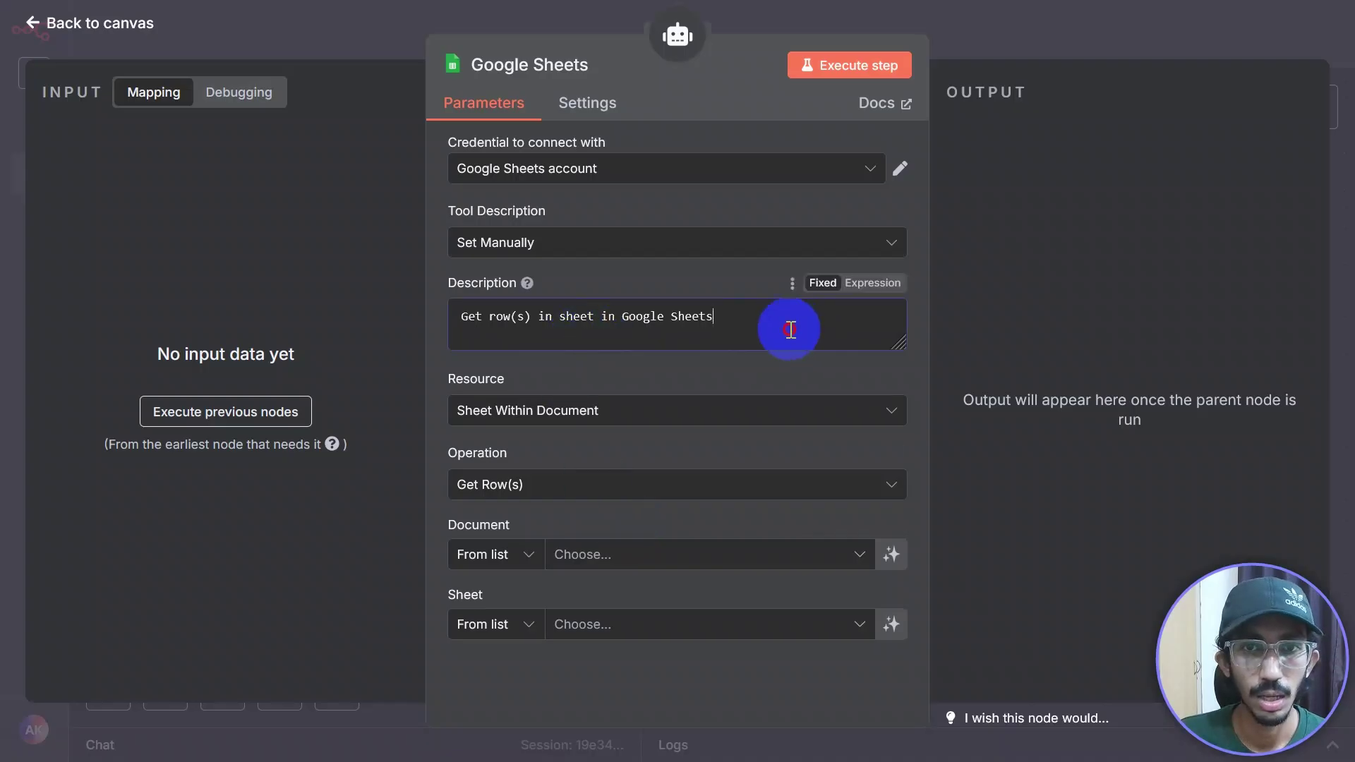
Step: Paste the plants description over the default tool description and enlarge the box
drag(786, 327, 318, 318)
key(ctrl+v)
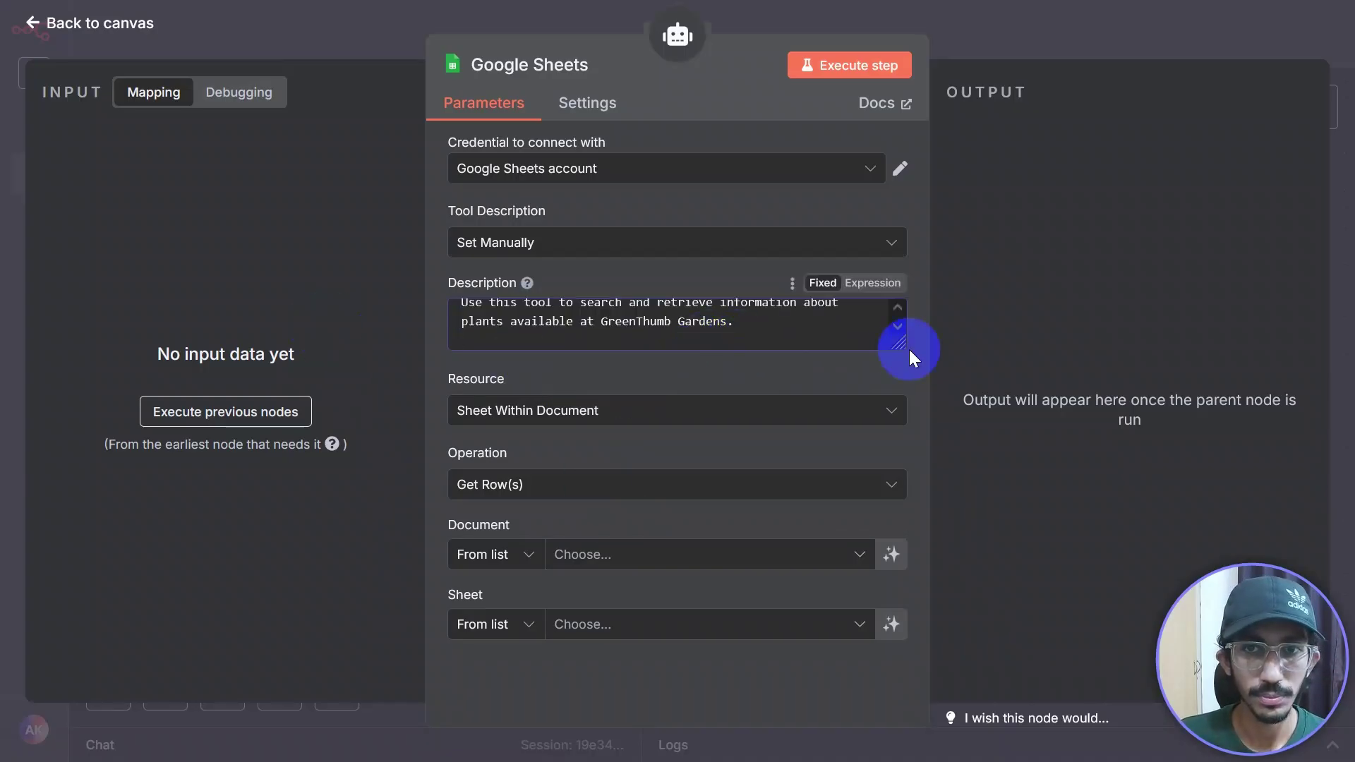
drag(897, 343, 891, 432)
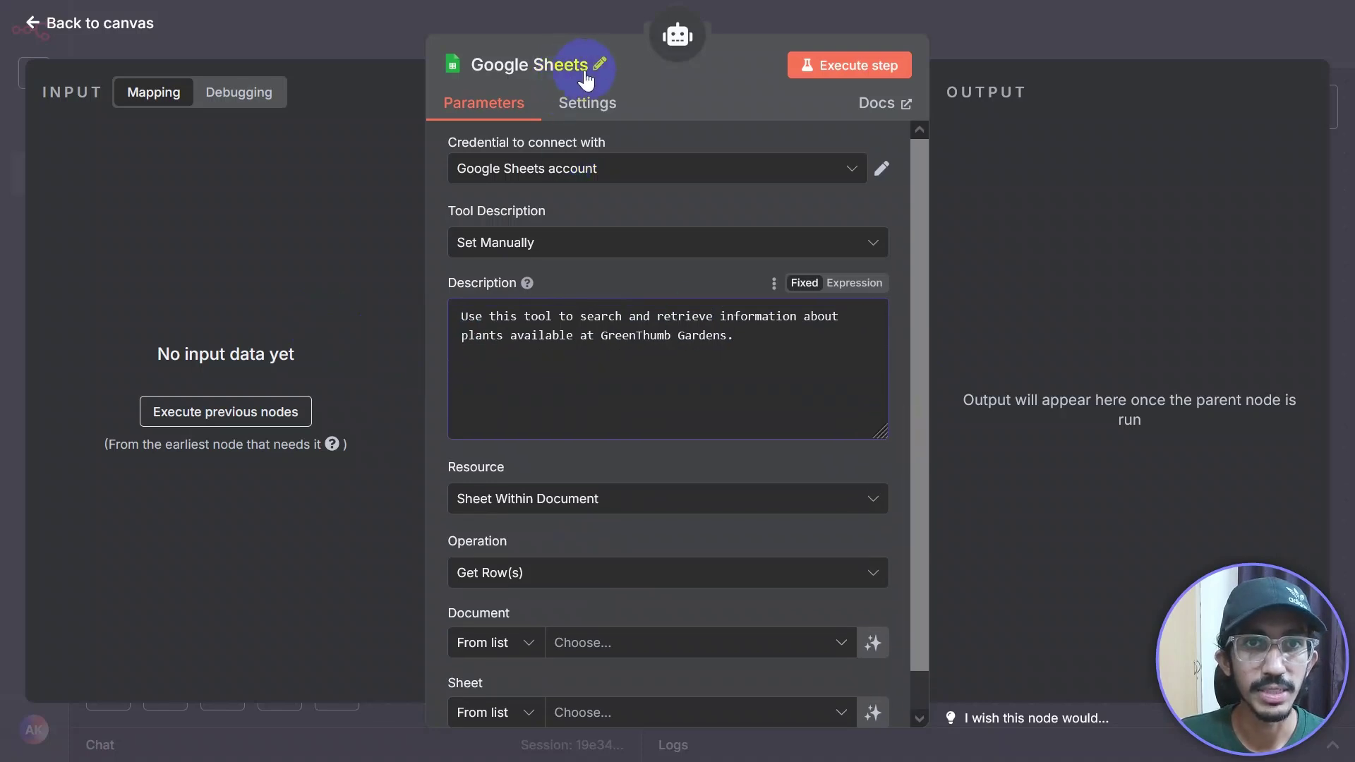
Step: Rename the Google Sheets tool node to 'plants information tool'
click(597, 67)
double_click(710, 57)
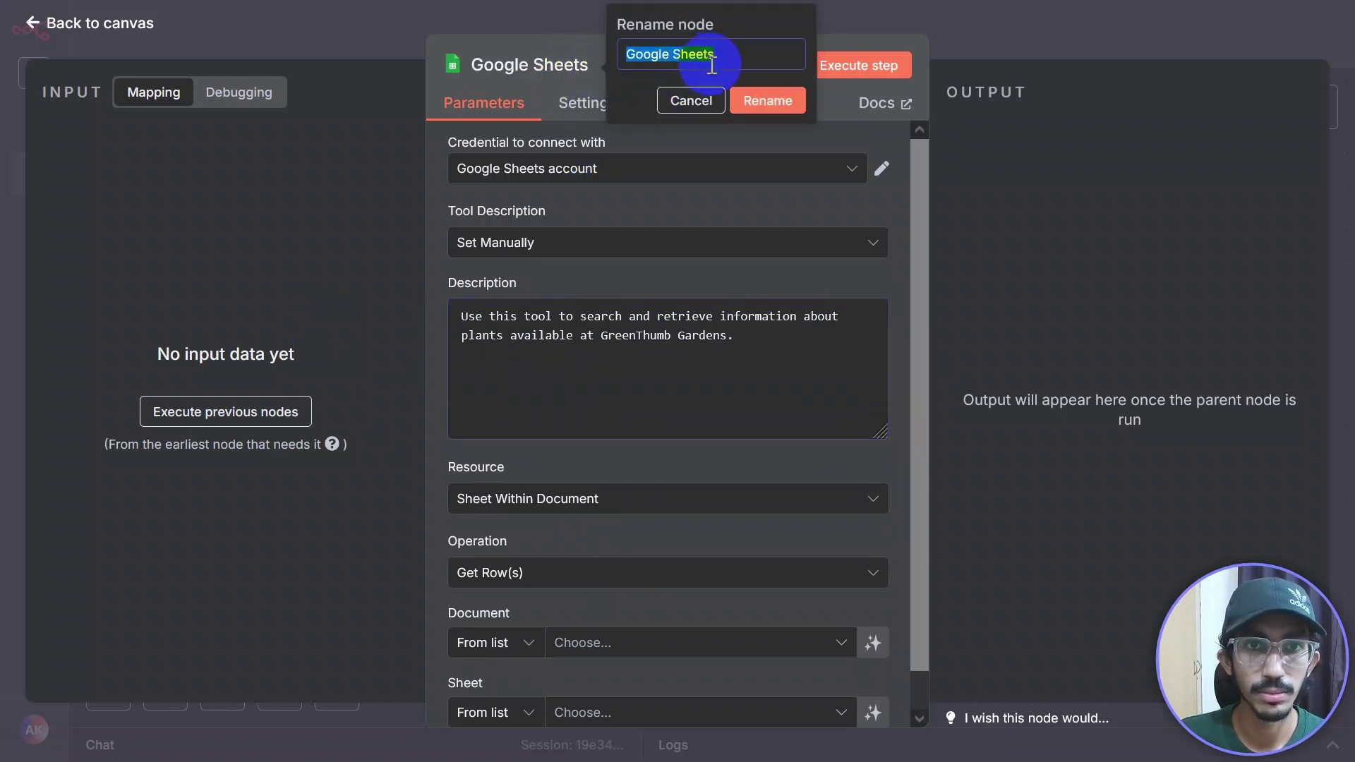
text(plants information tool)
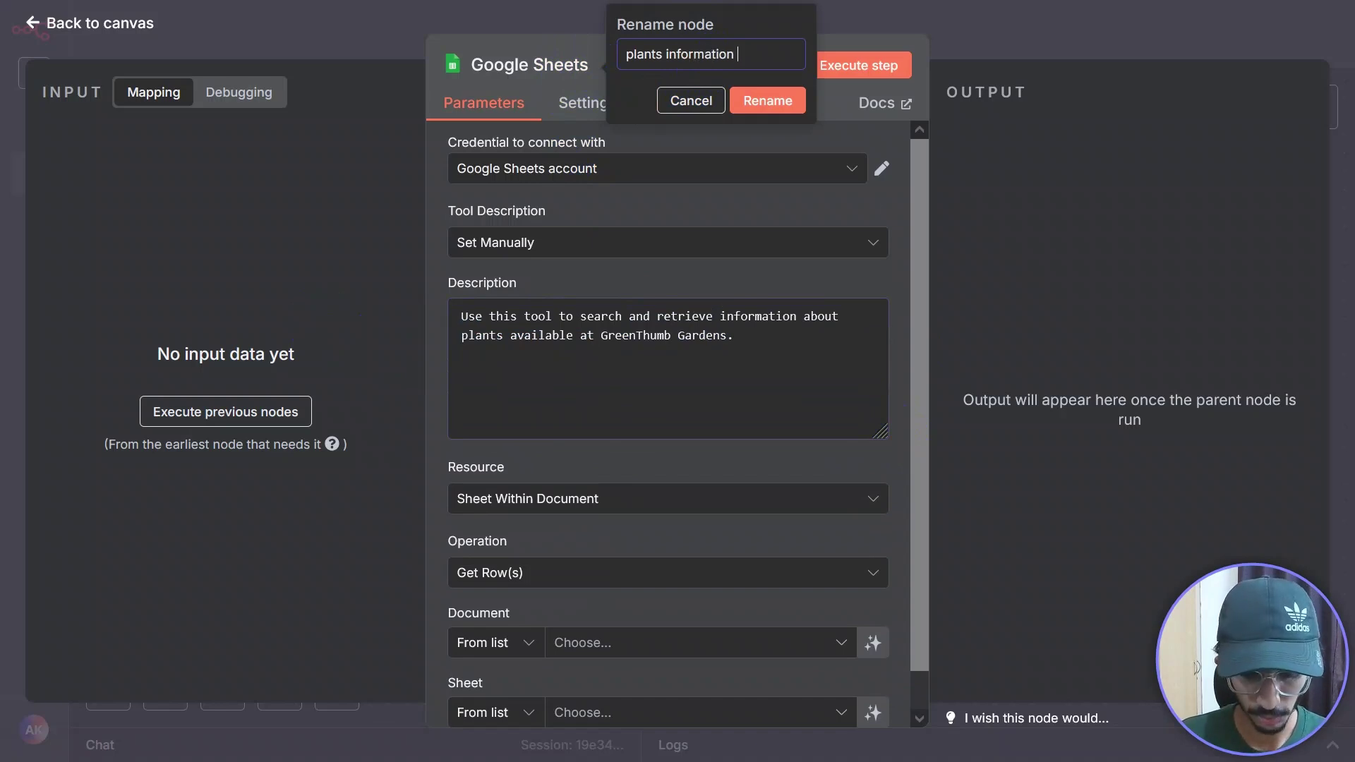
click(766, 99)
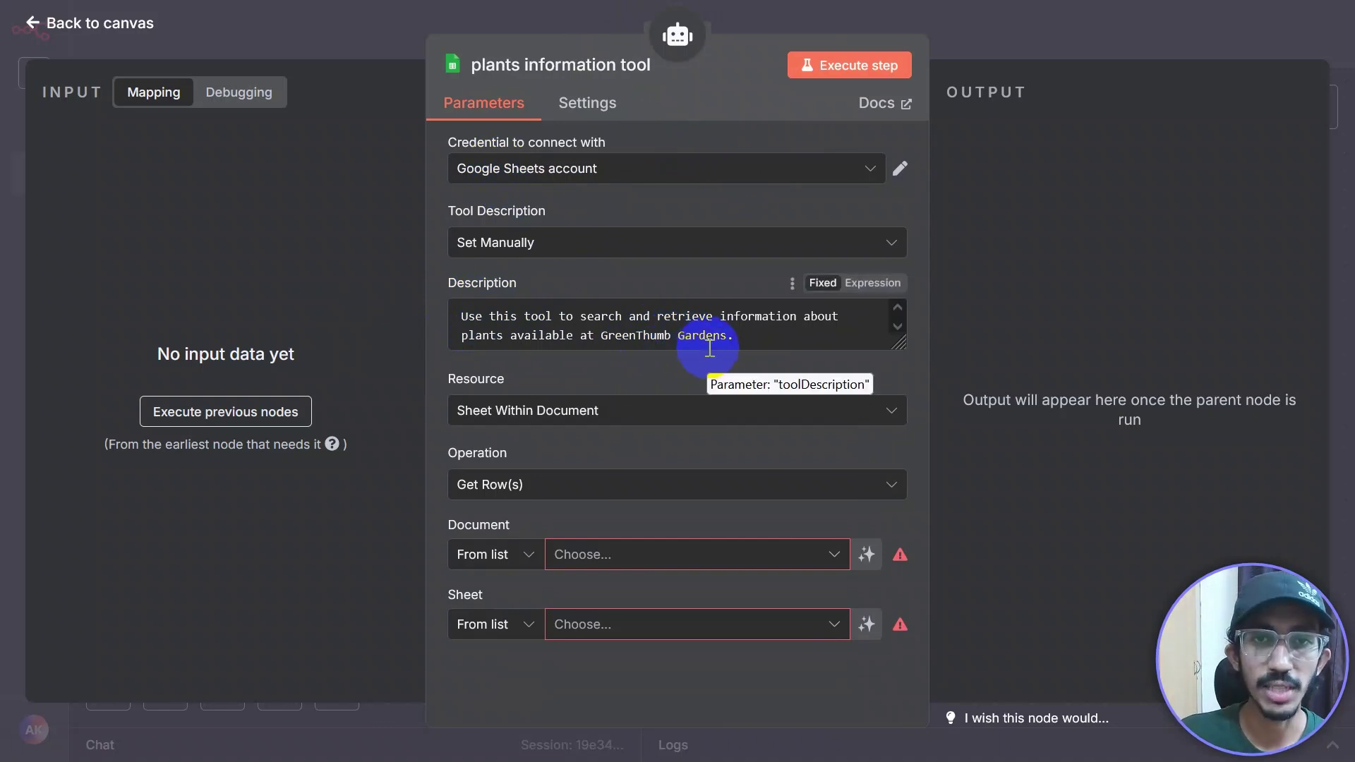
Step: Keep the Get Row(s) operation and read from the Plants sheet of the GreenThumbDB document
drag(896, 338, 896, 344)
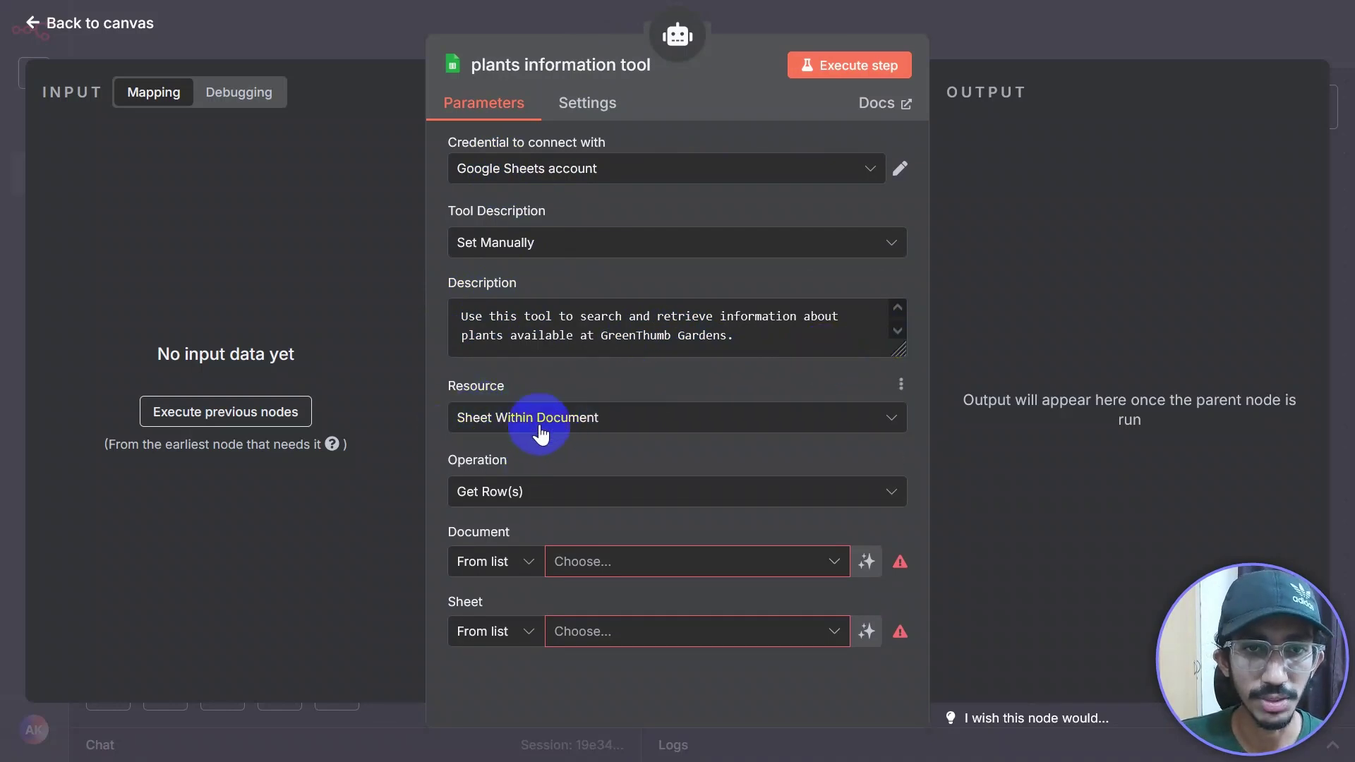
click(821, 498)
scroll(716, 423, down, 3)
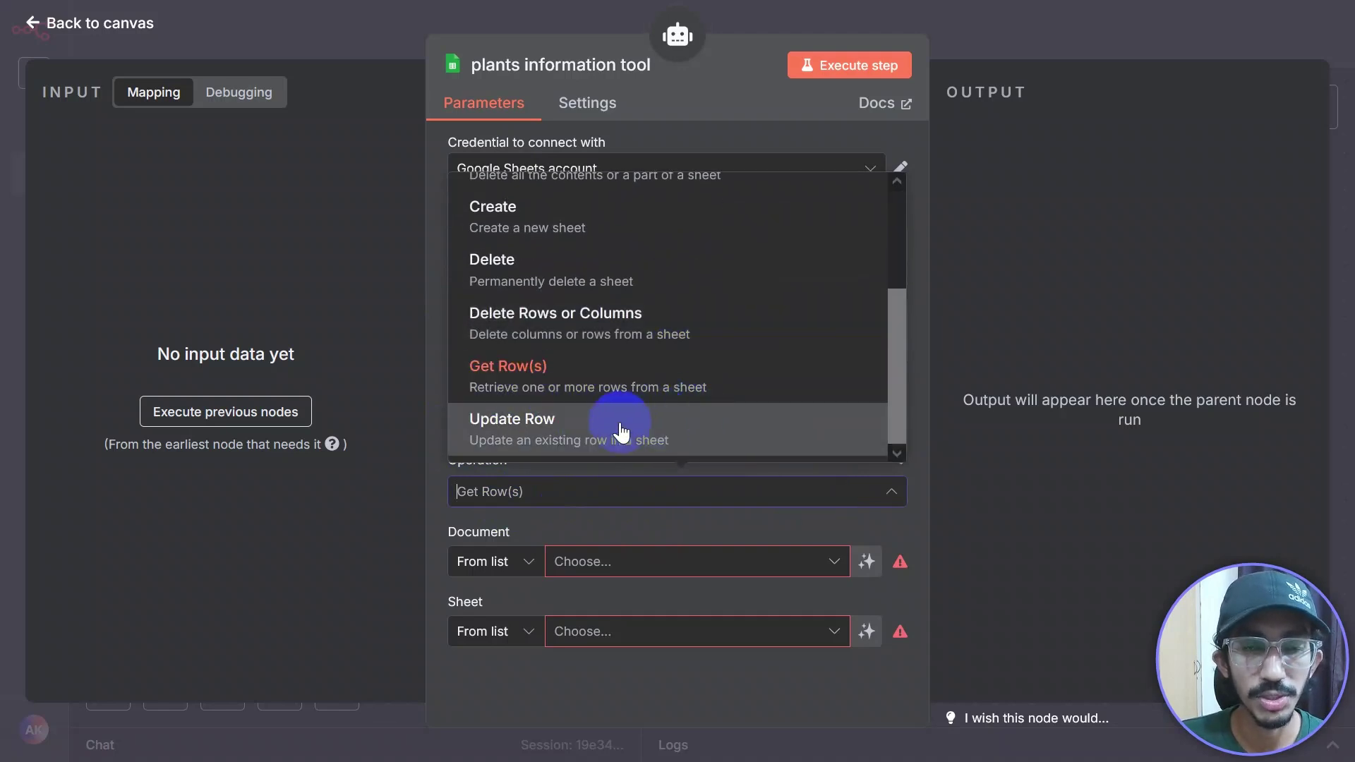
scroll(551, 385, up, 2)
scroll(548, 382, down, 2)
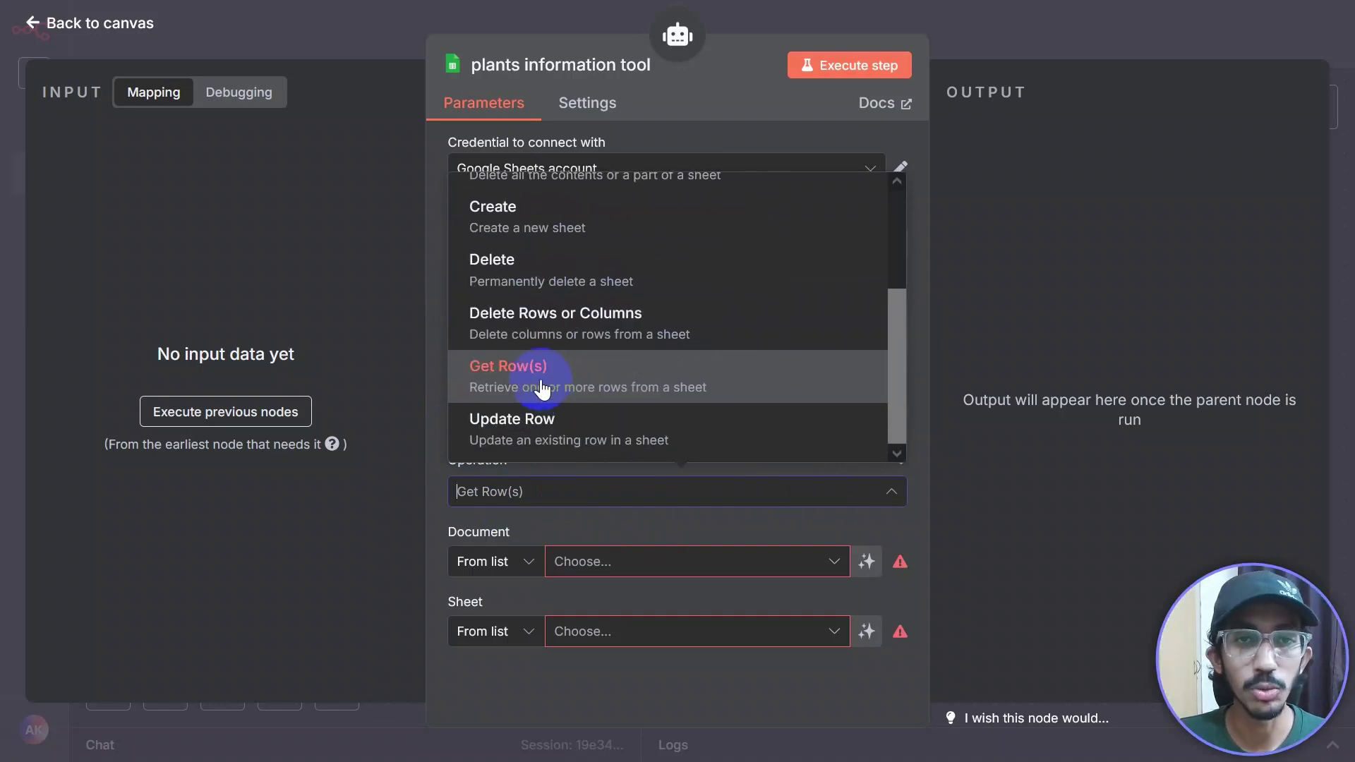
click(447, 557)
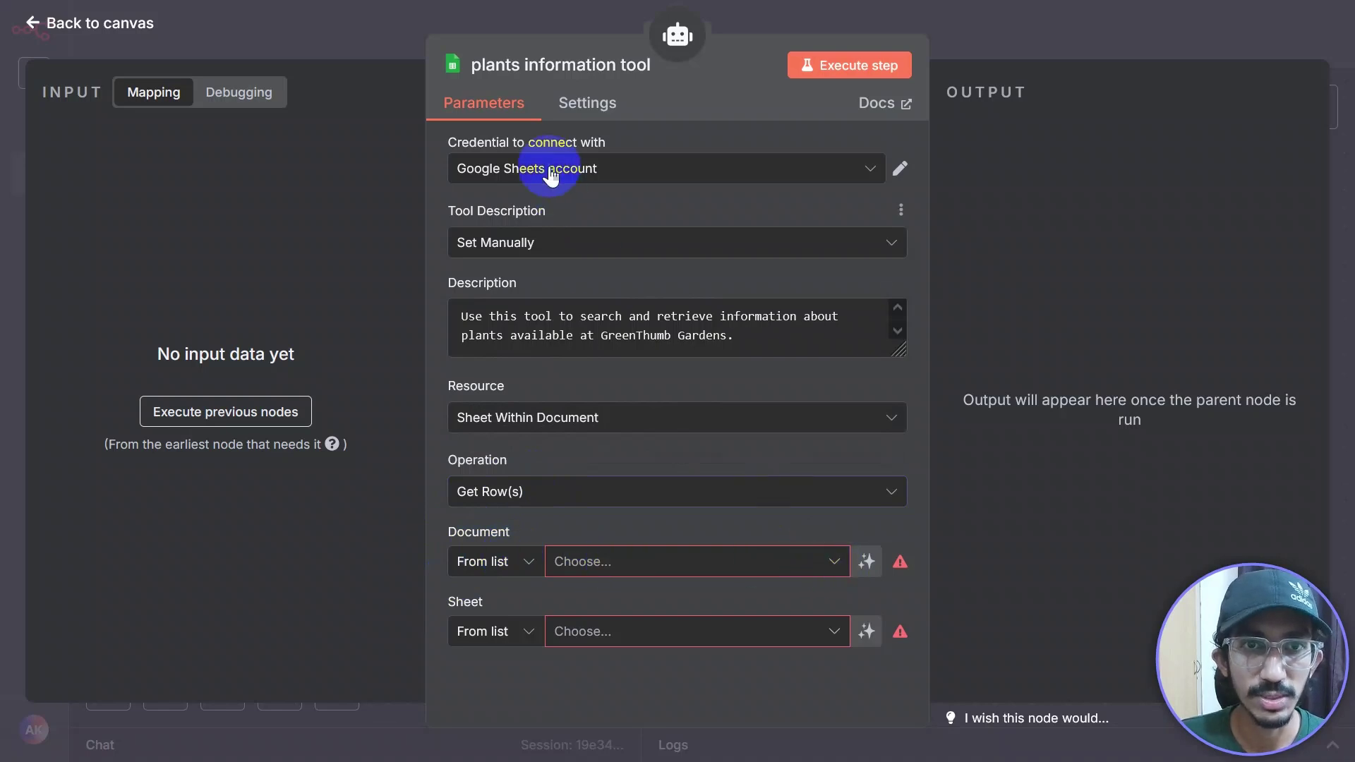
click(836, 573)
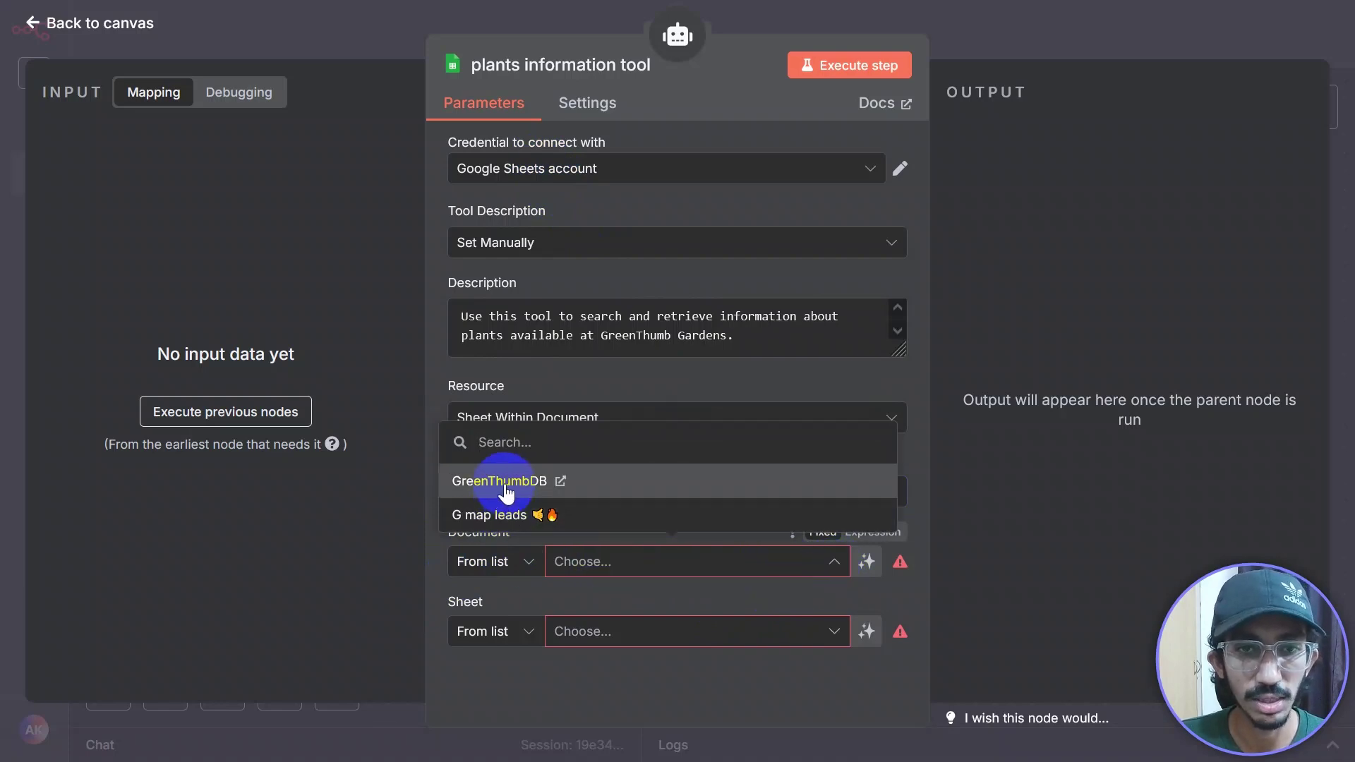
click(506, 490)
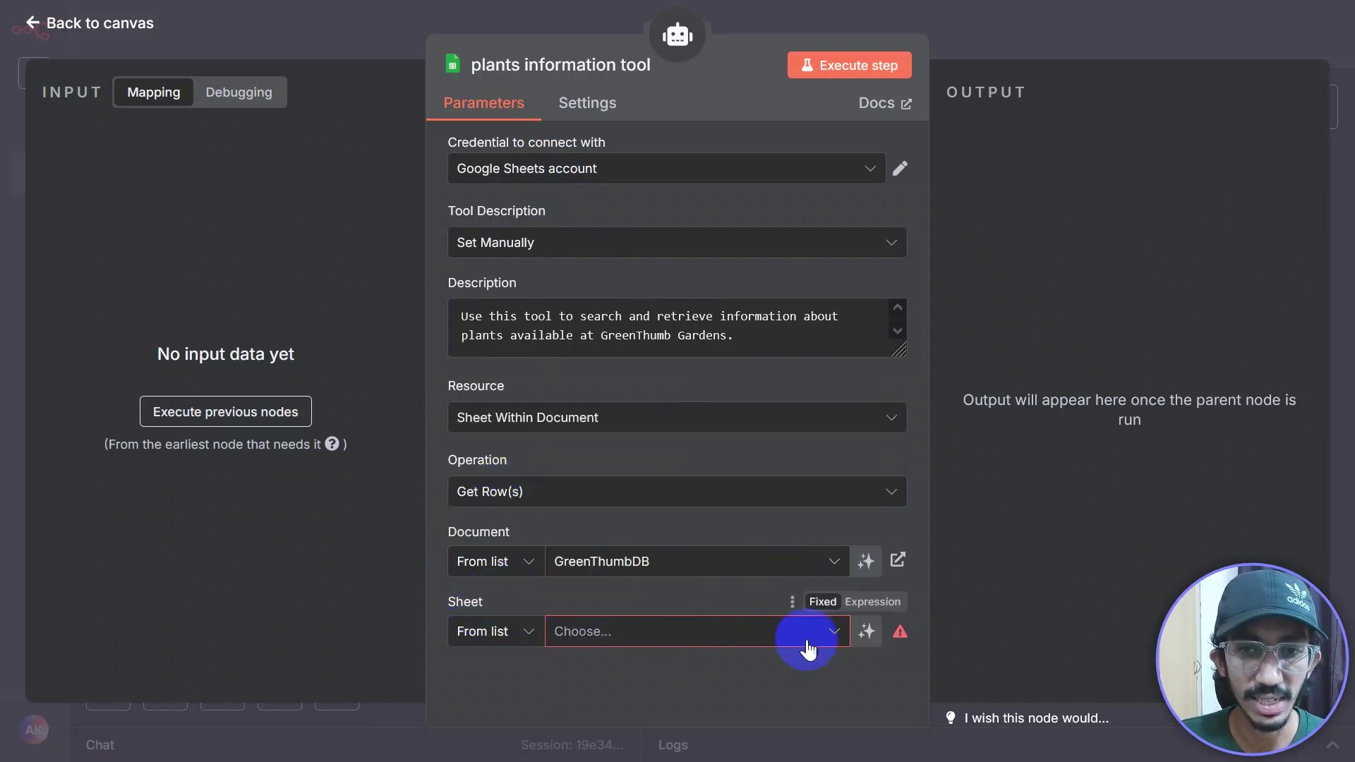
click(835, 641)
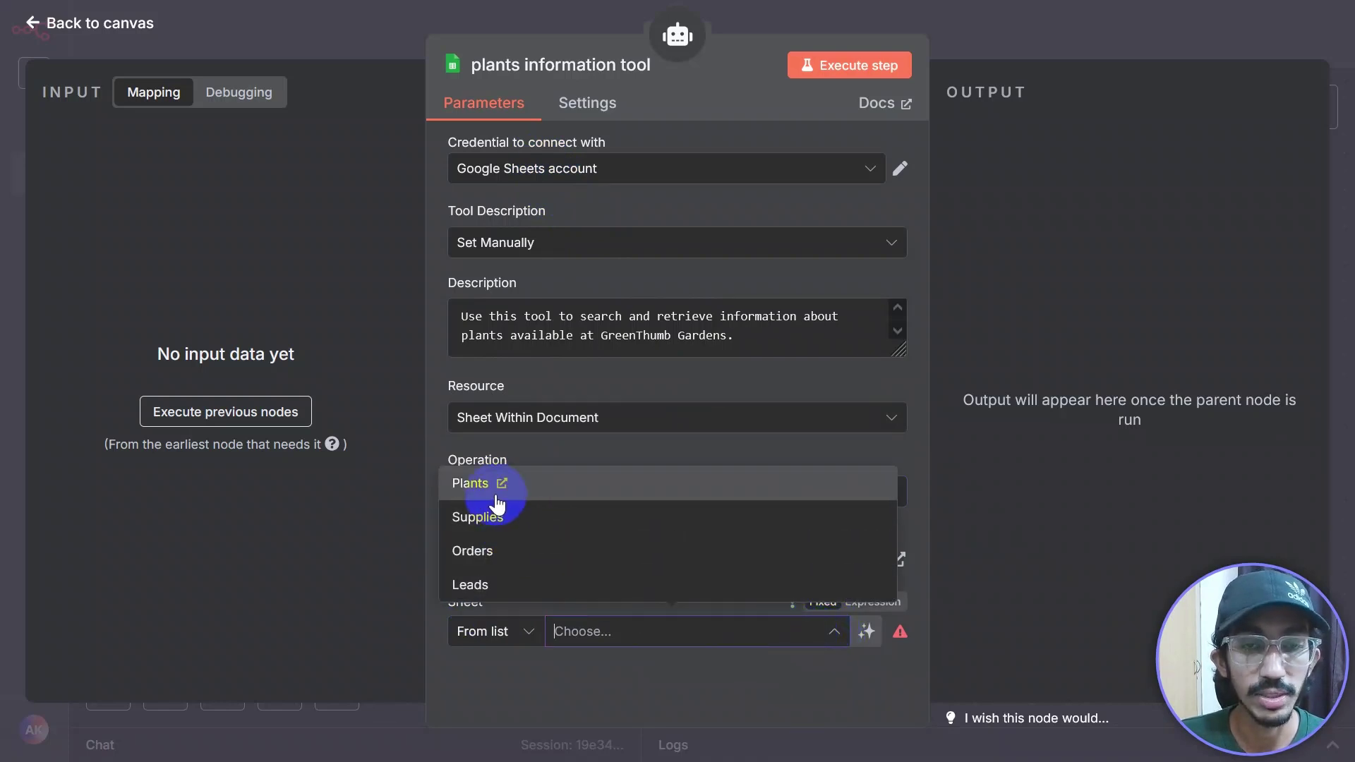
click(569, 487)
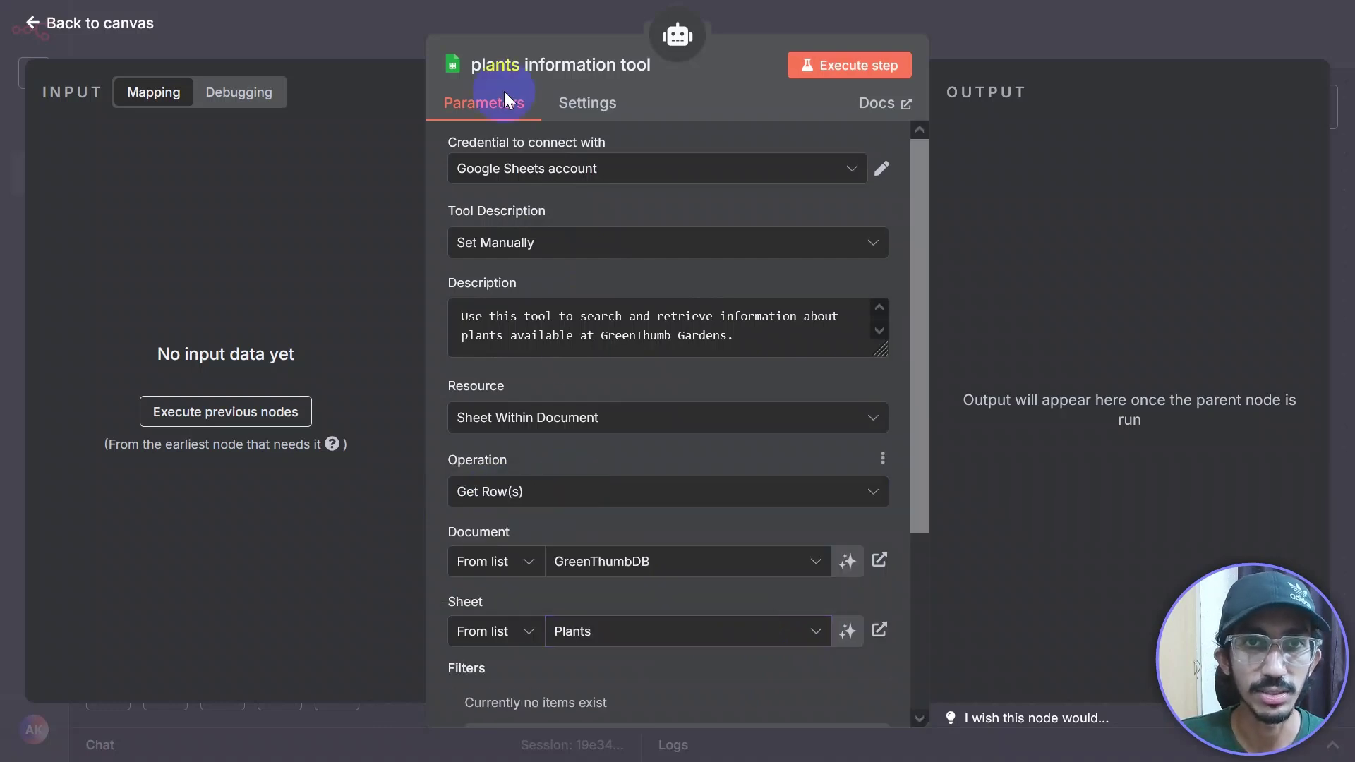
Step: Capitalise the node name to 'Plants information tool' and return to the canvas
click(604, 63)
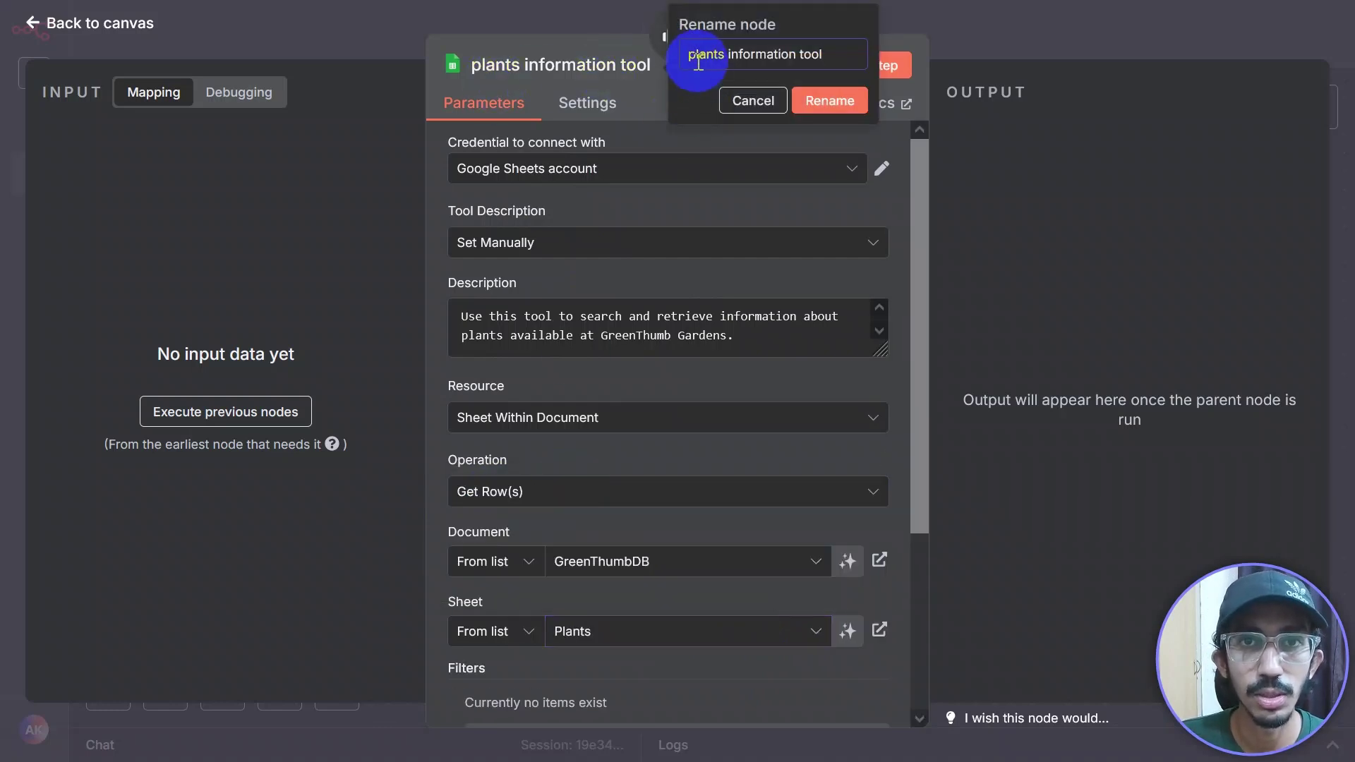
key(BackSpace)
text(P)
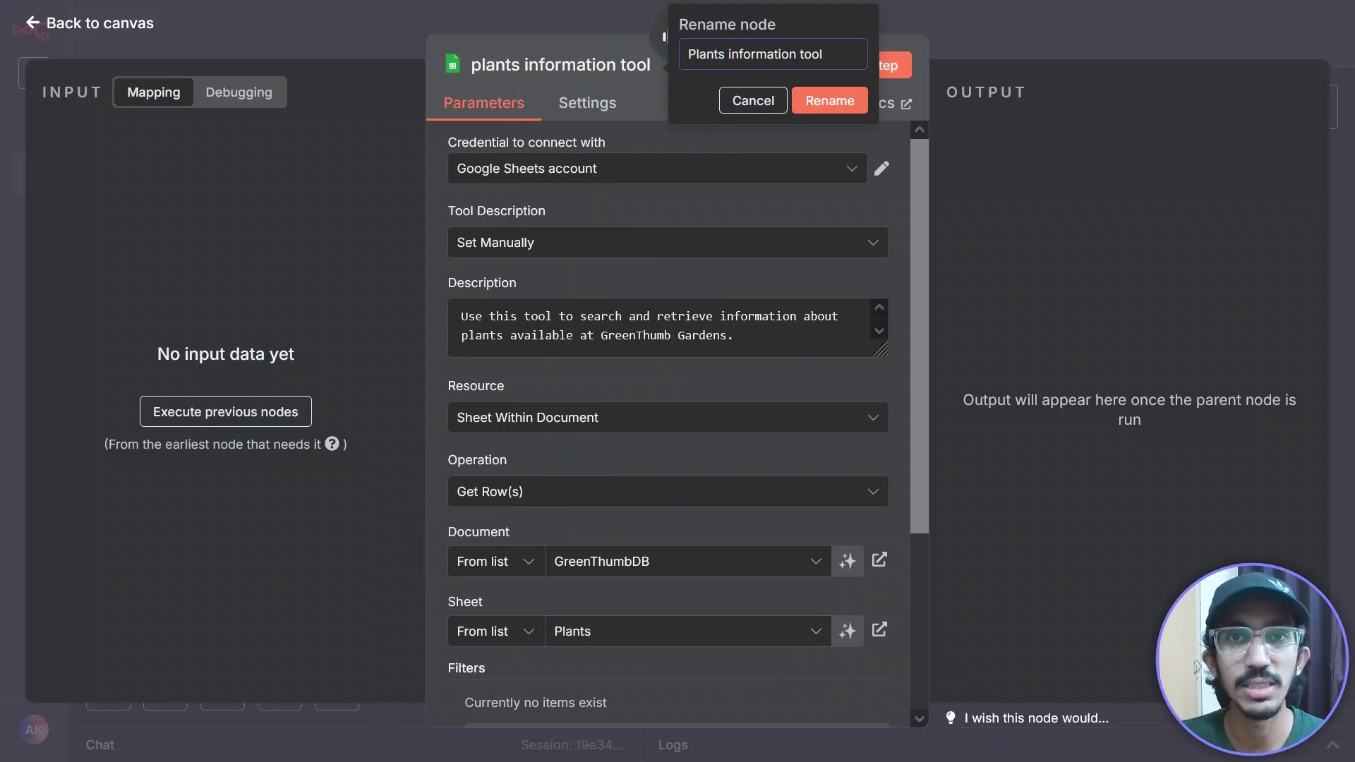
click(810, 111)
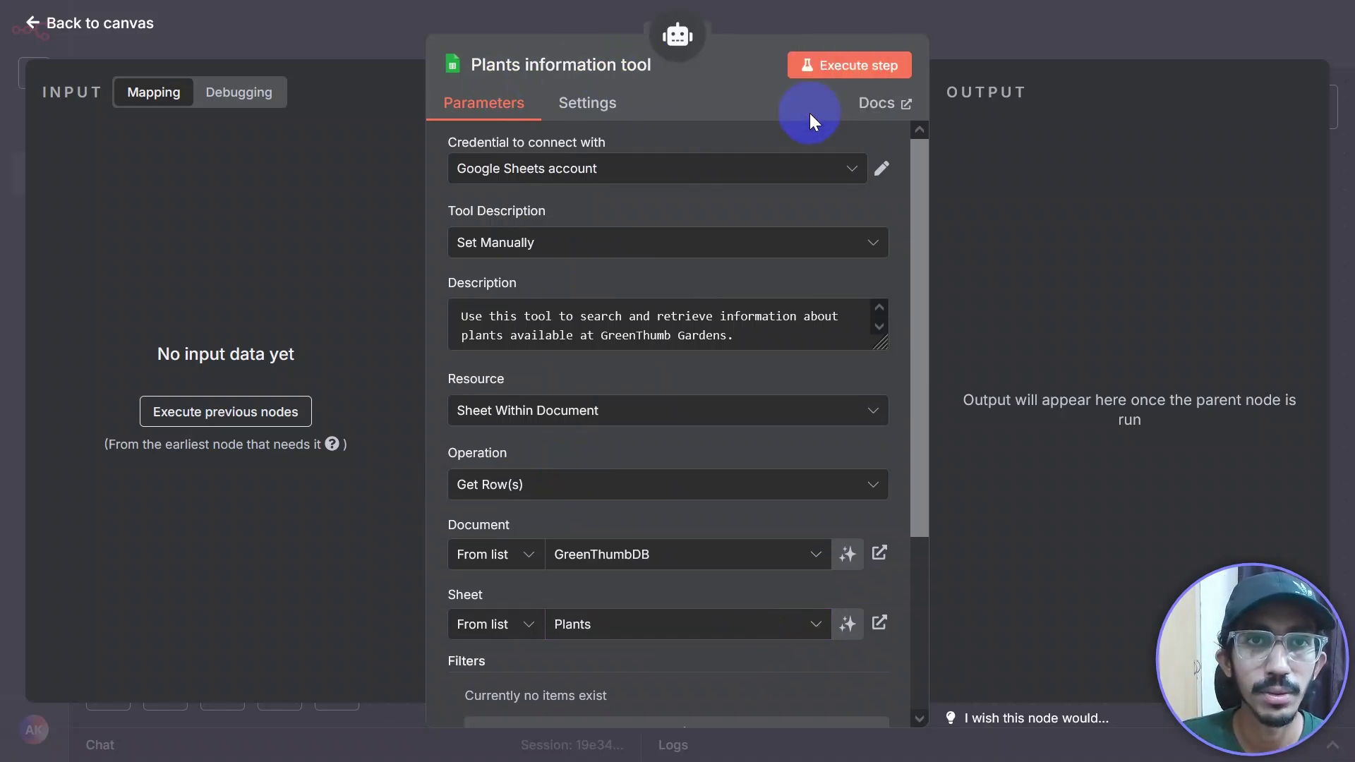
scroll(699, 367, down, 4)
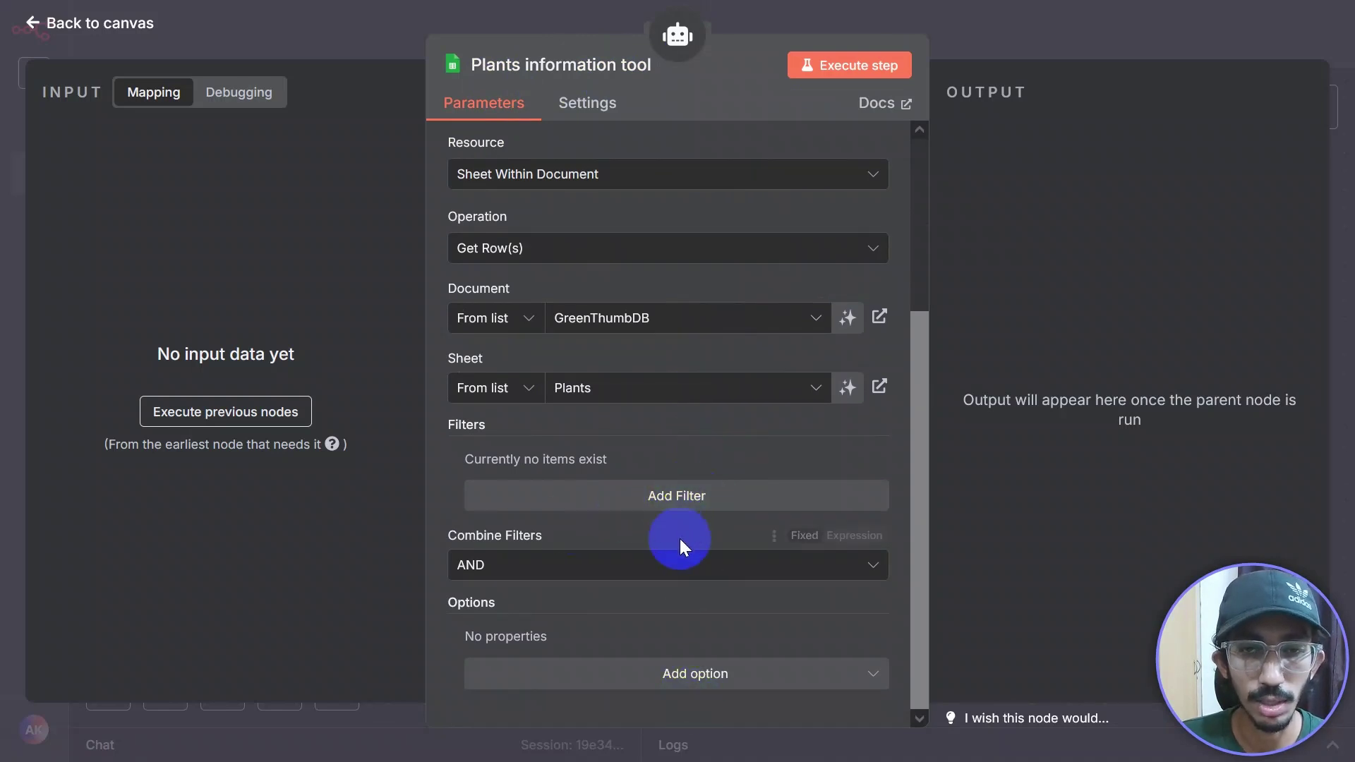
scroll(679, 541, up, 2)
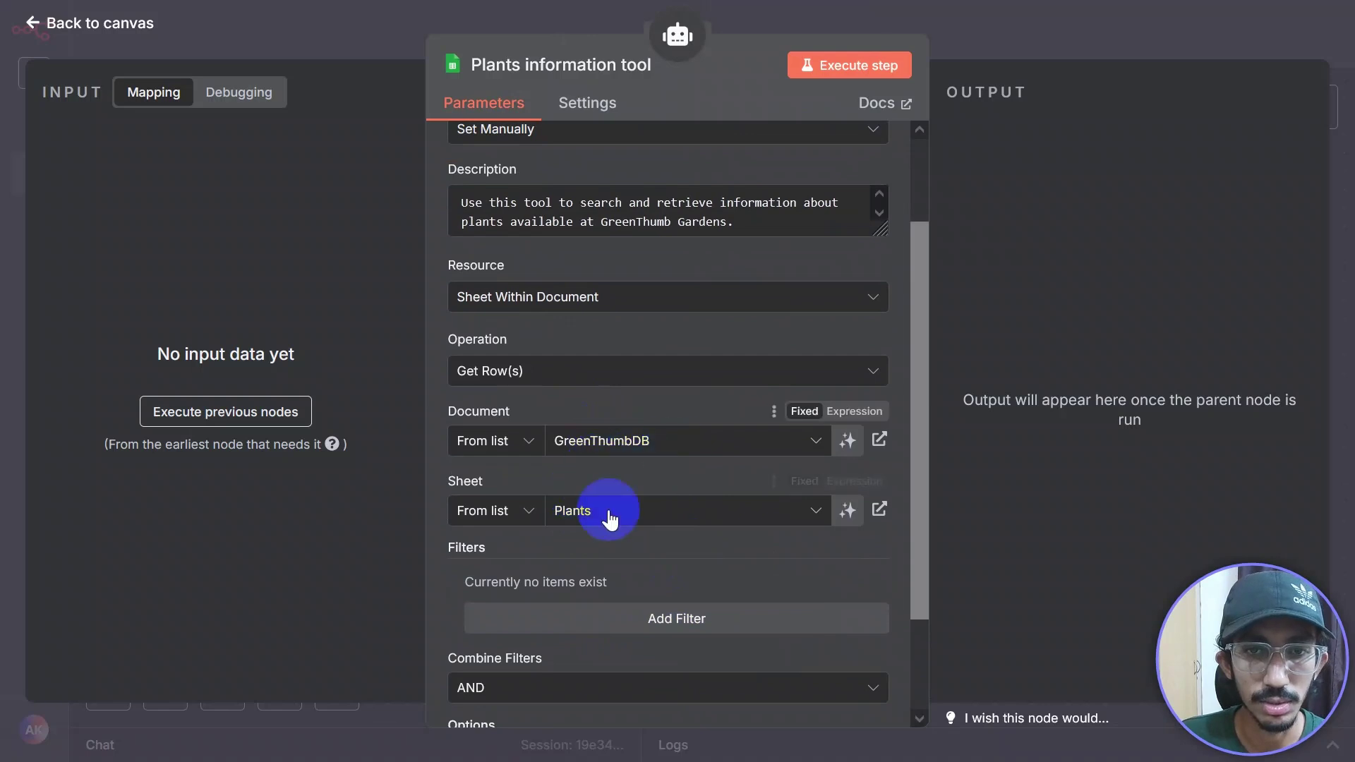
scroll(641, 522, down, 2)
scroll(641, 523, up, 3)
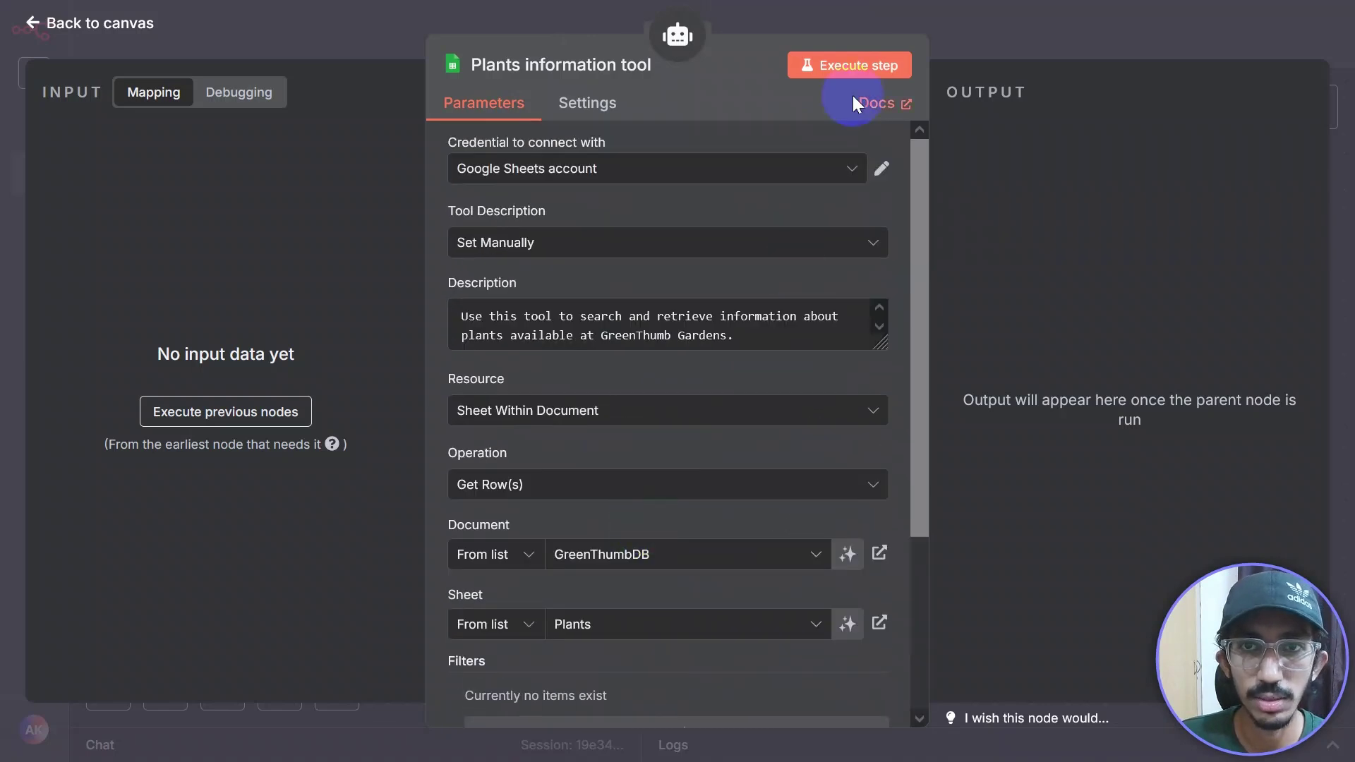
click(1043, 26)
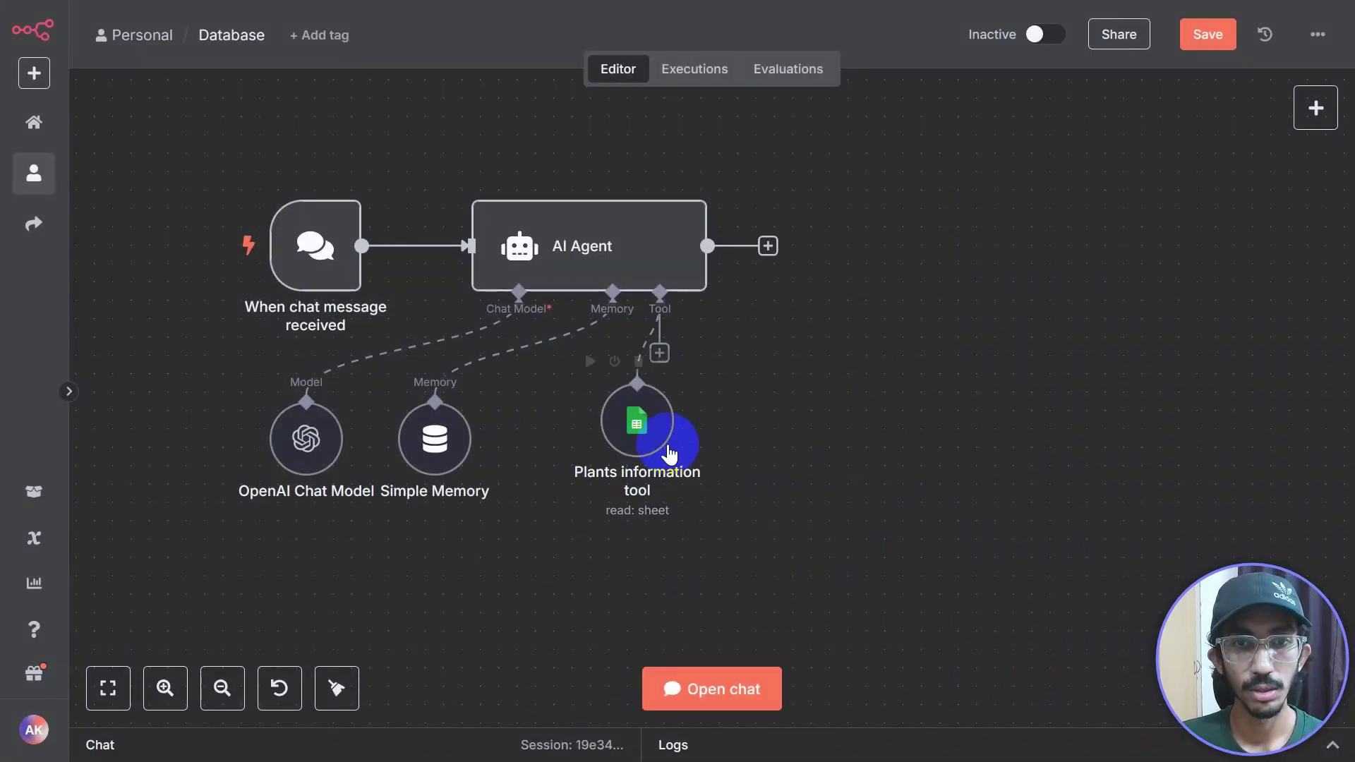
Step: Duplicate the Plants information tool node, place the copy beside it, and wire it to the AI Agent's Tool input
drag(654, 453, 617, 434)
click(660, 353)
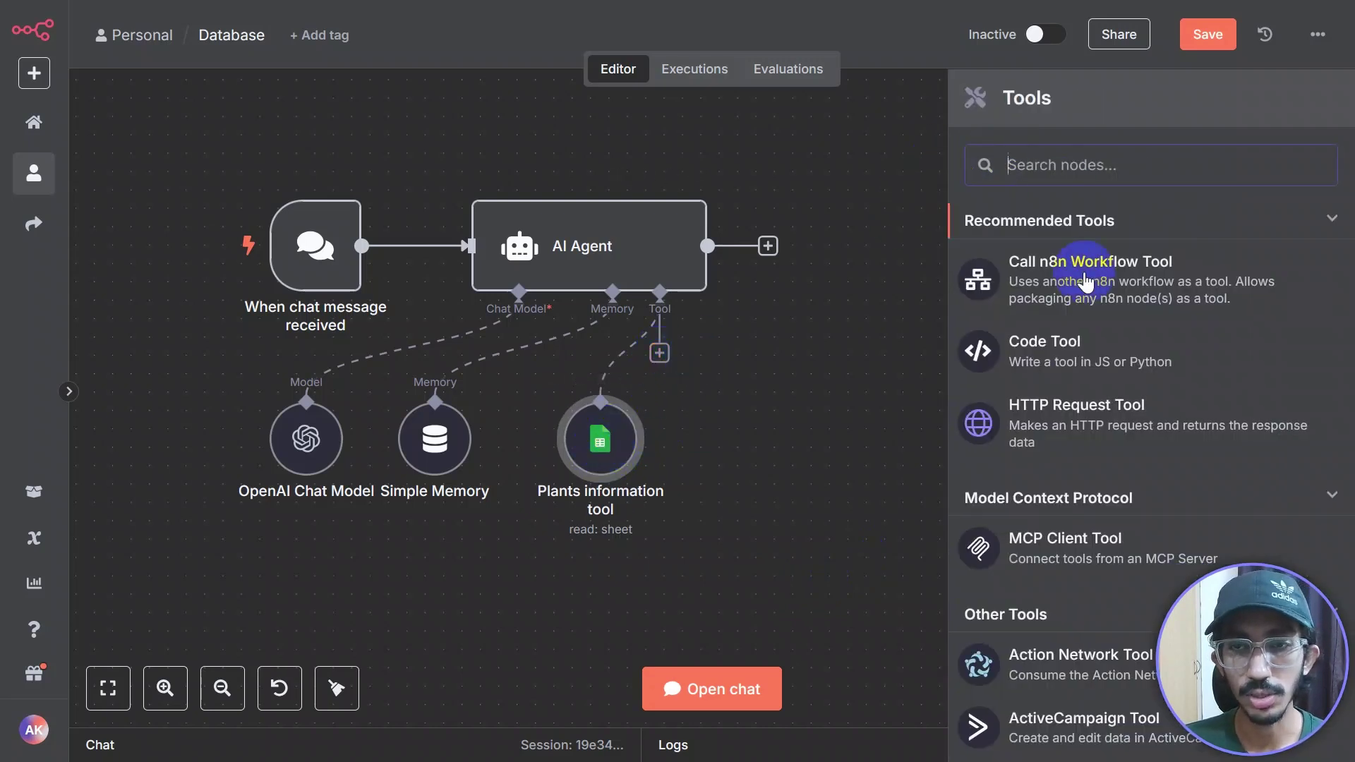
scroll(1100, 424, down, 5)
scroll(1101, 352, up, 5)
click(698, 435)
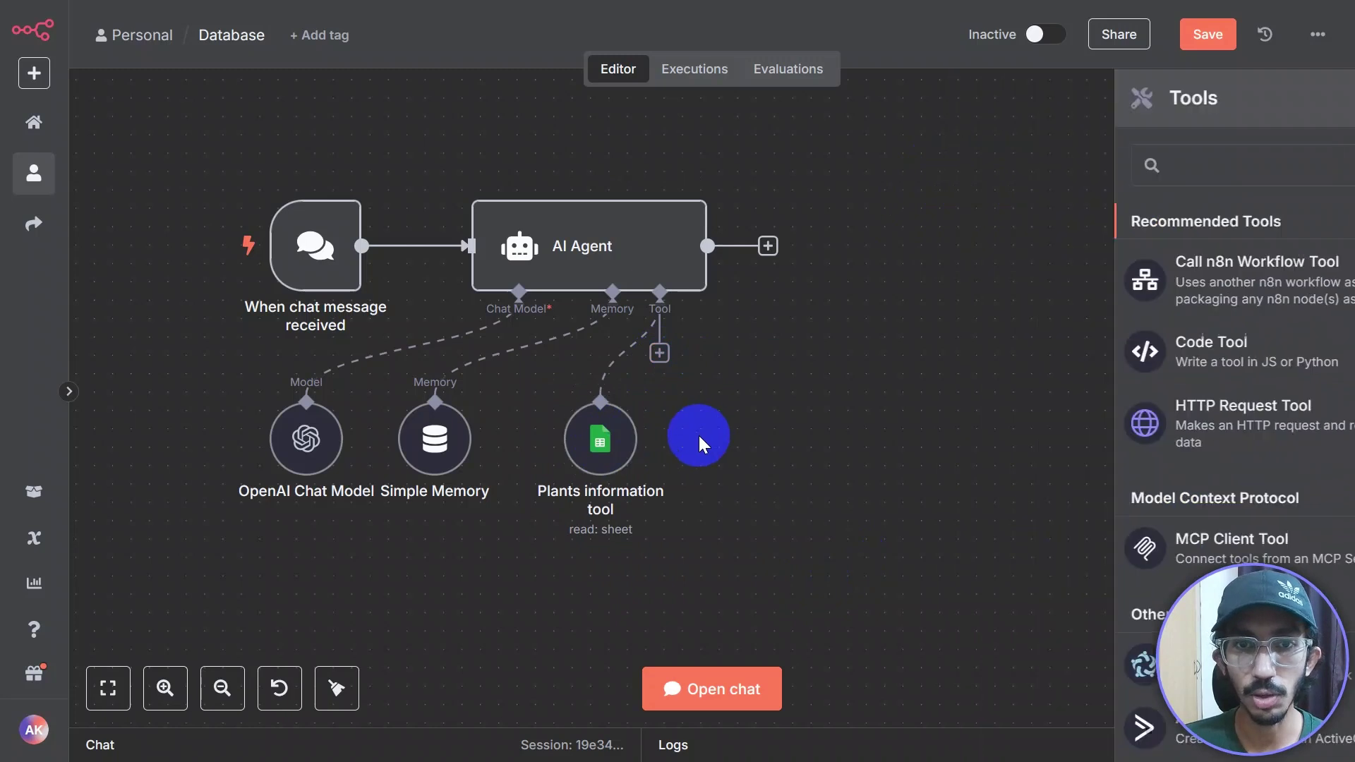
click(619, 450)
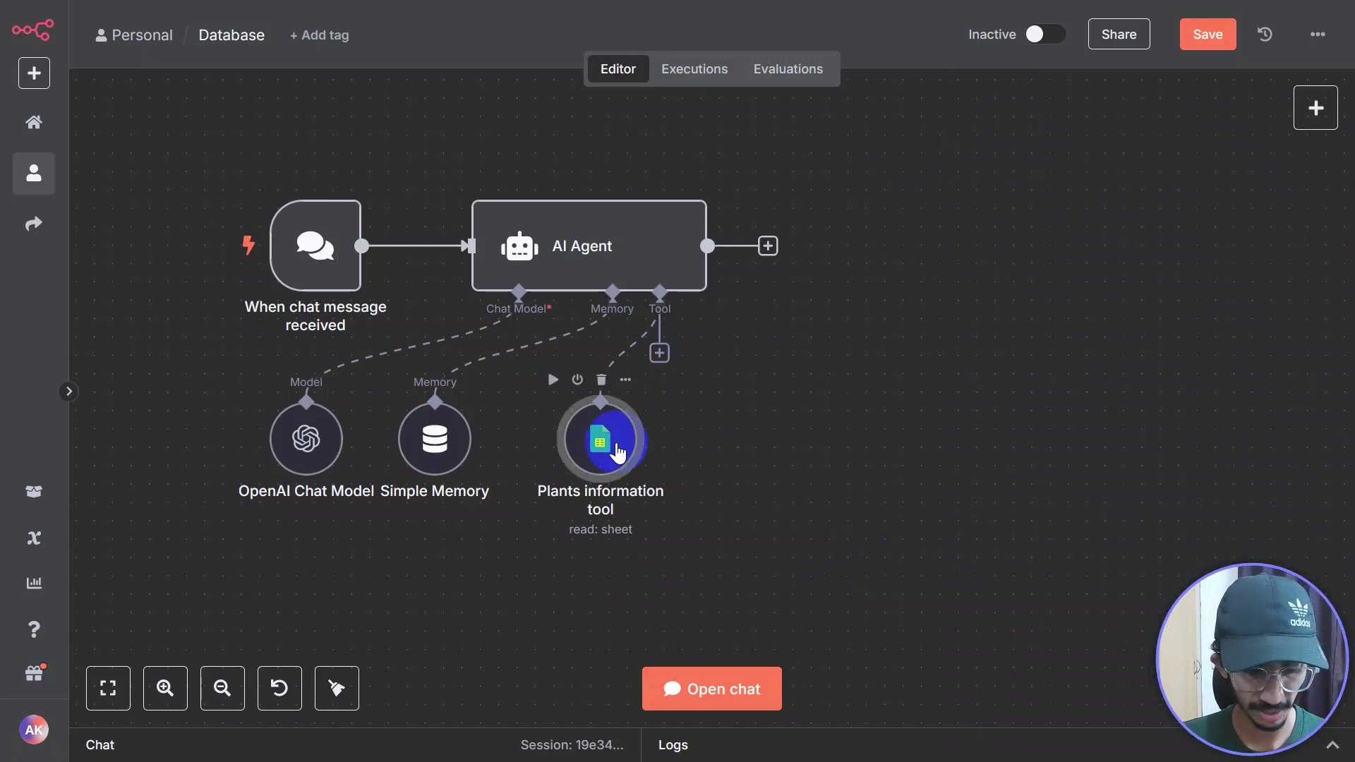
key(ctrl+d)
drag(720, 523, 784, 437)
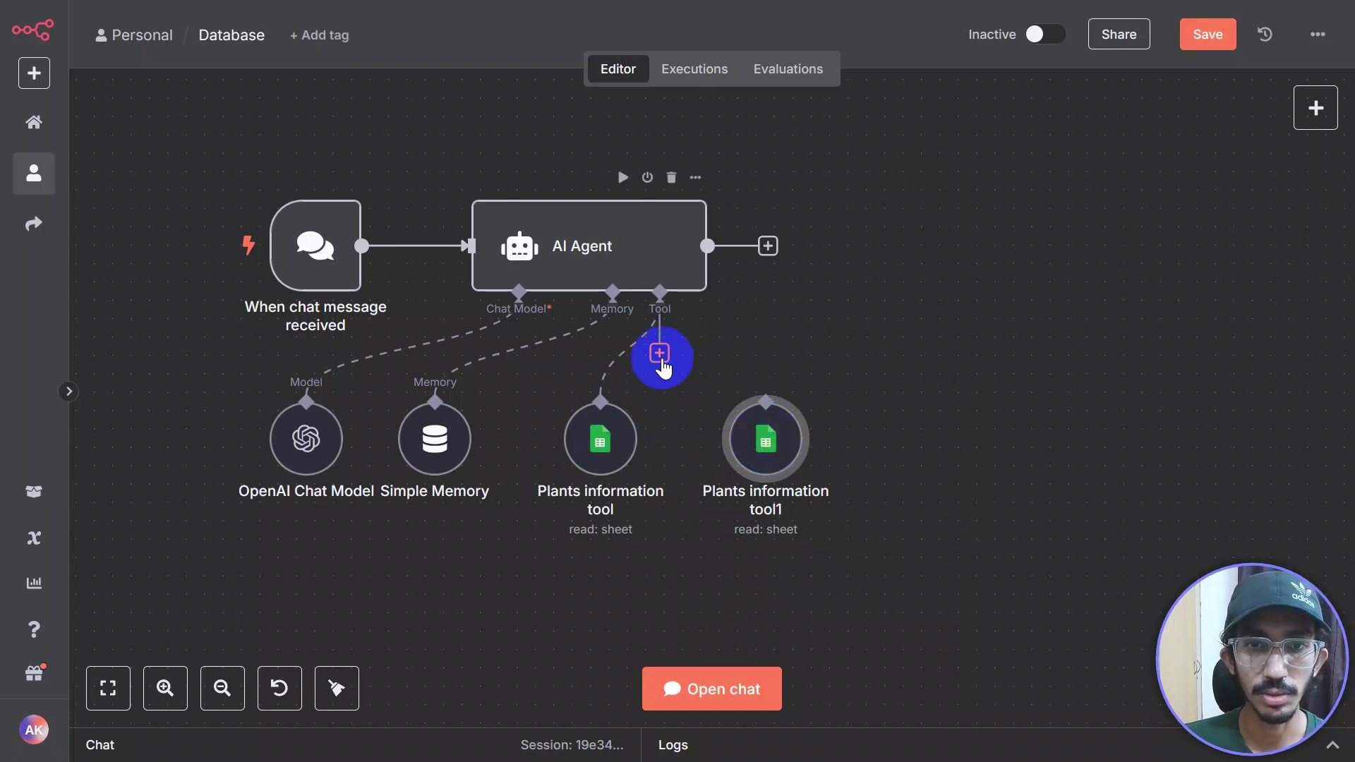
drag(662, 364, 765, 457)
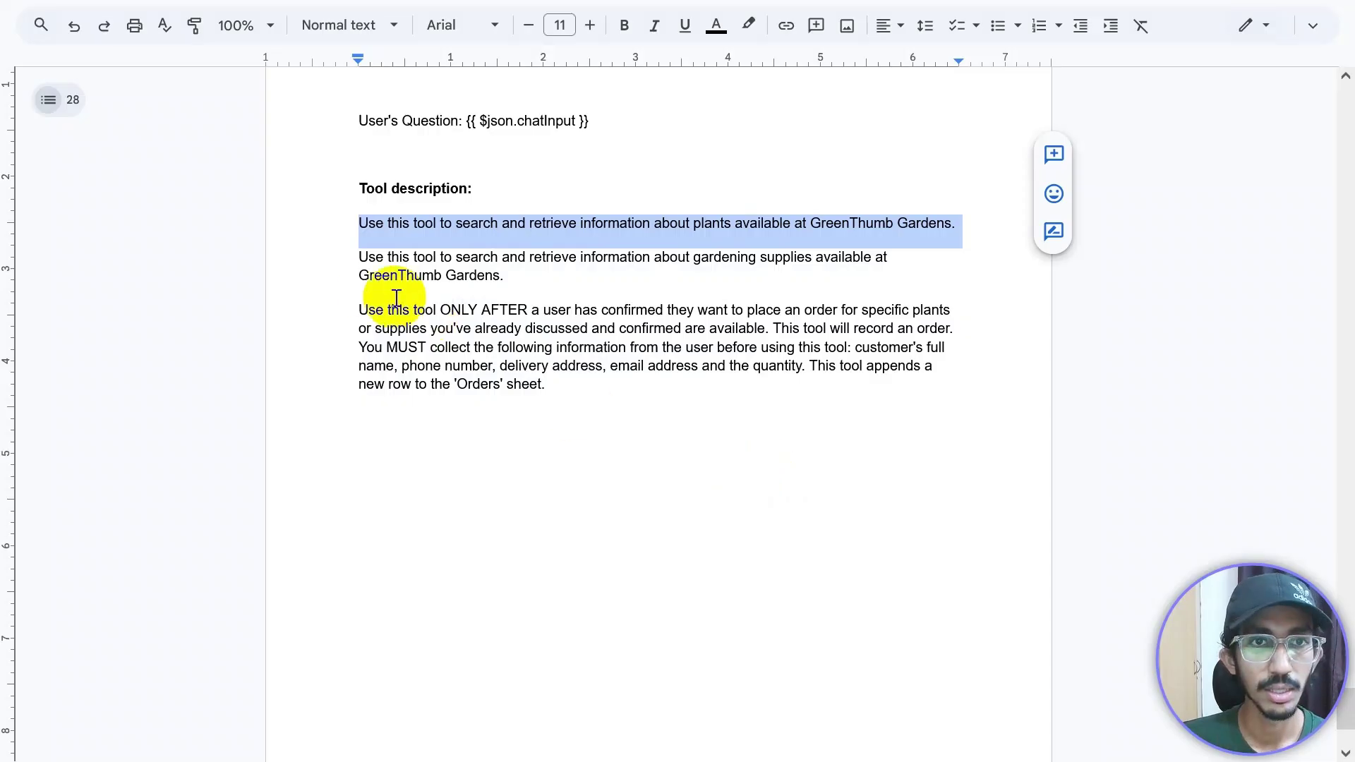
Step: Copy the 'Use this tool…gardening supplies' paragraph from Google Docs and switch back to n8n
click(359, 261)
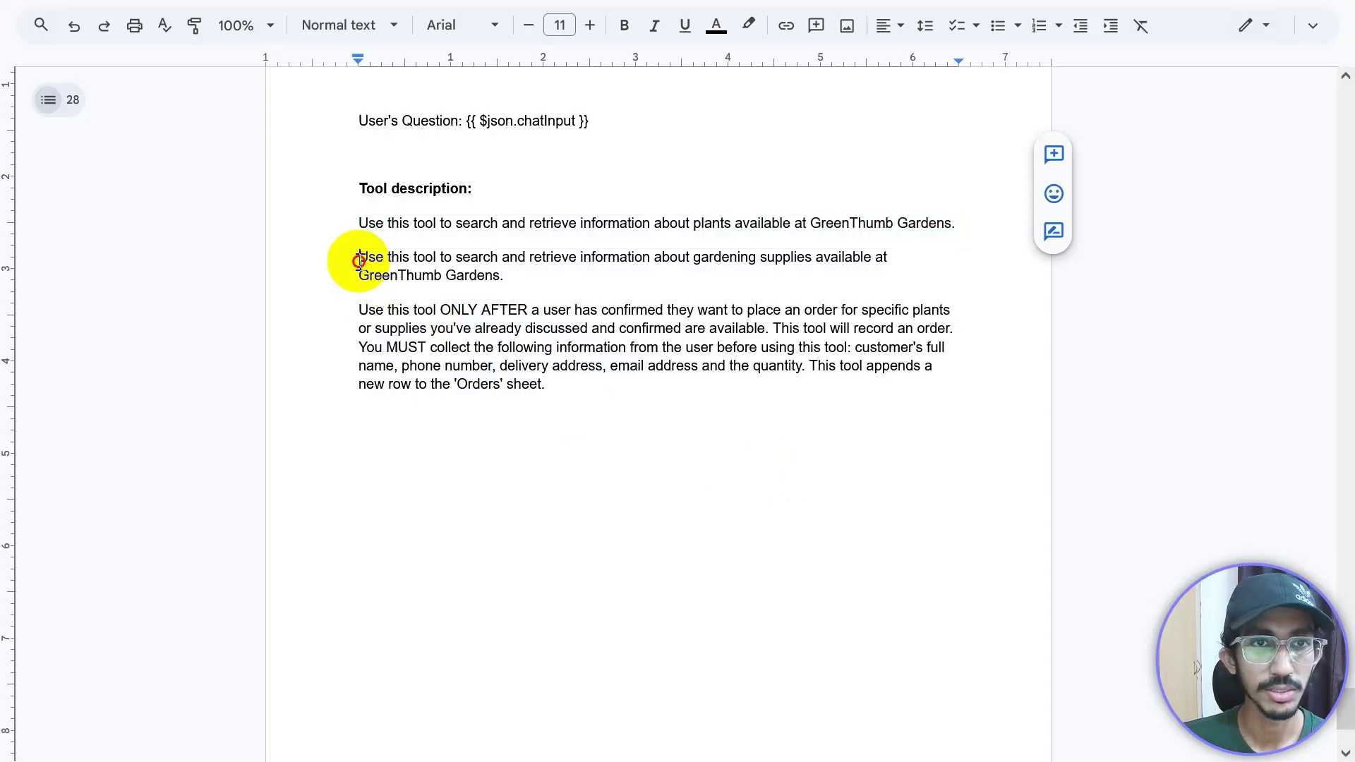
drag(359, 260, 506, 275)
key(ctrl+c)
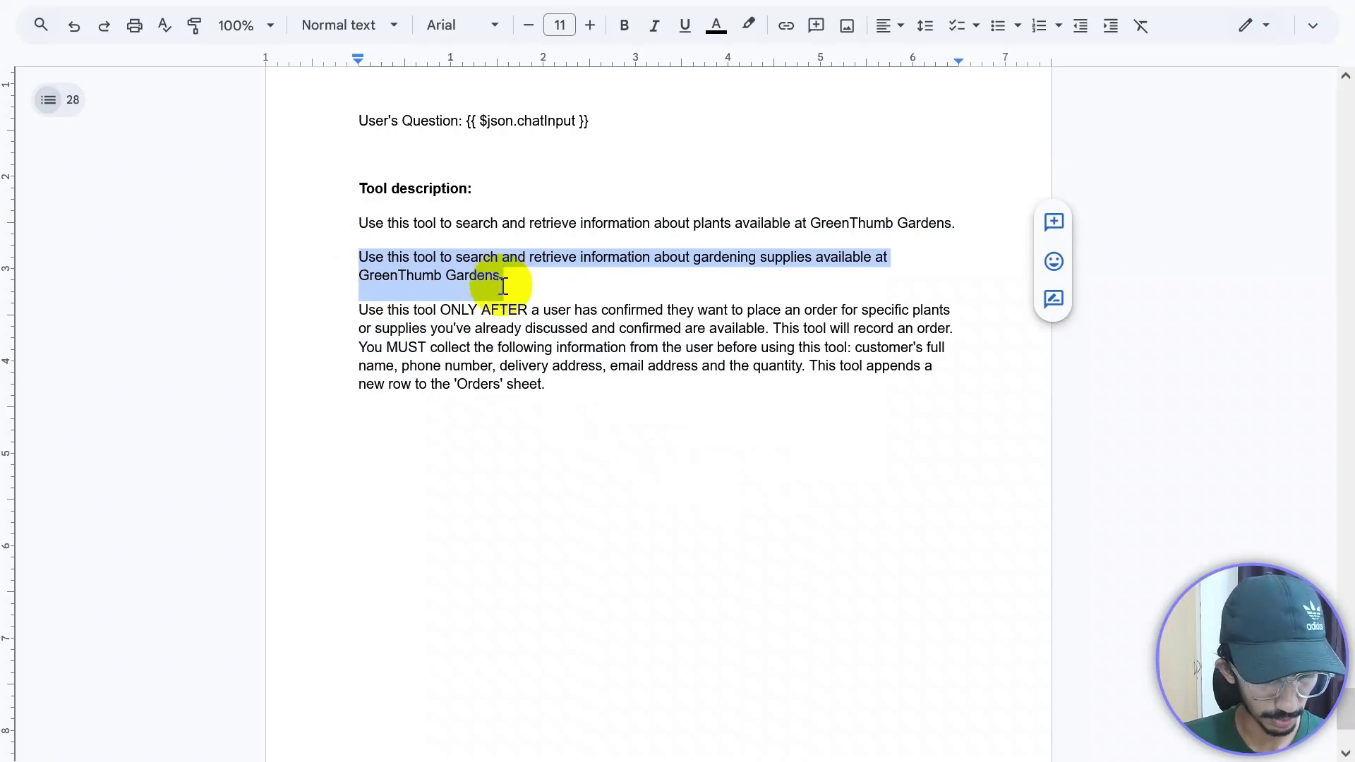
key(alt+Tab)
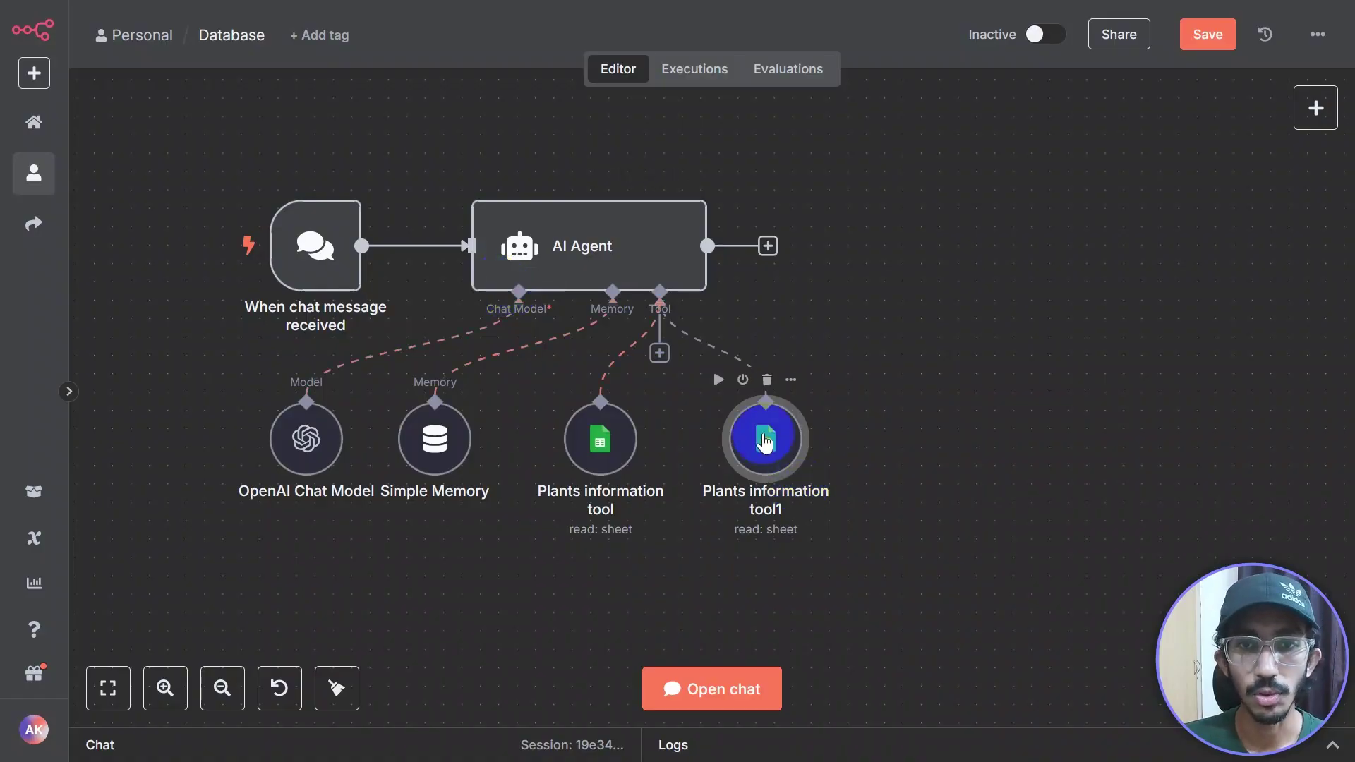
Step: Replace the copied tool's description with the pasted gardening supplies text
double_click(764, 441)
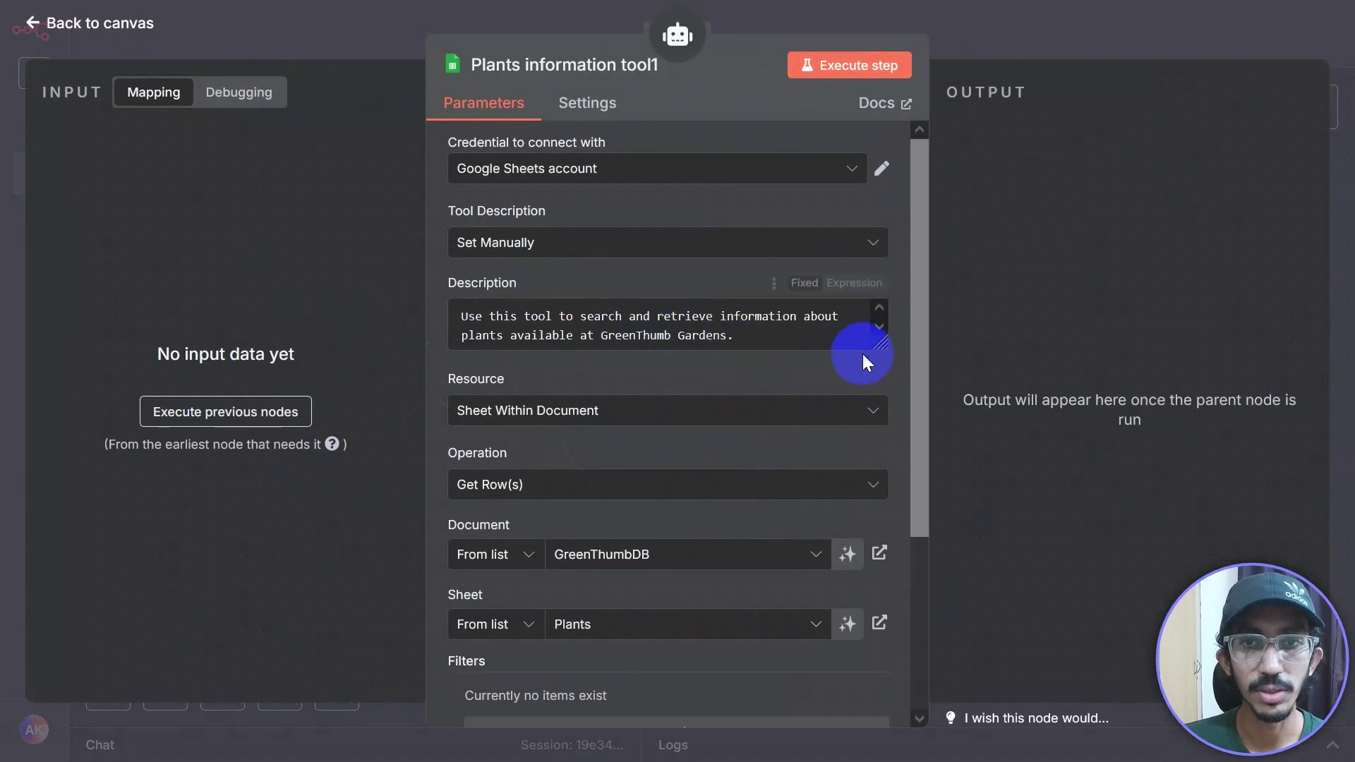
drag(880, 342, 877, 415)
drag(746, 343, 465, 308)
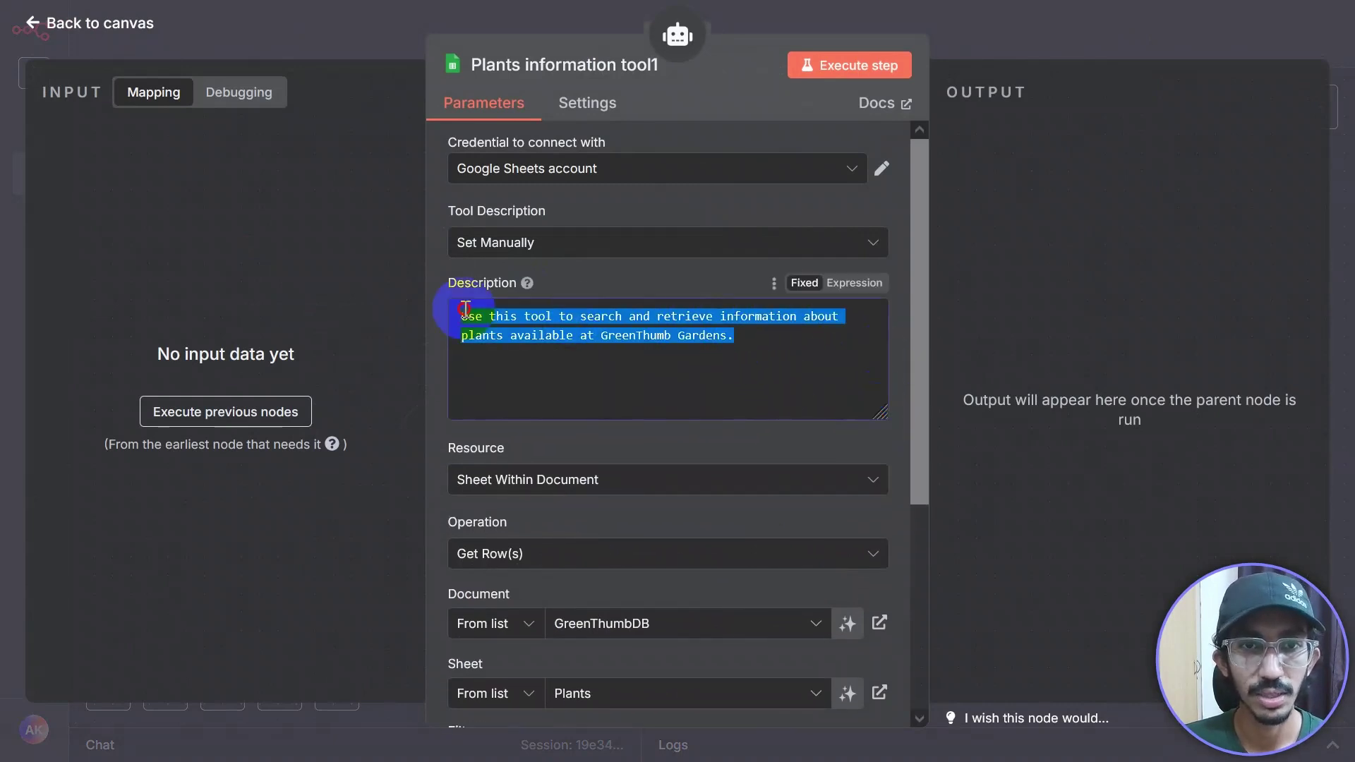
key(ctrl+v)
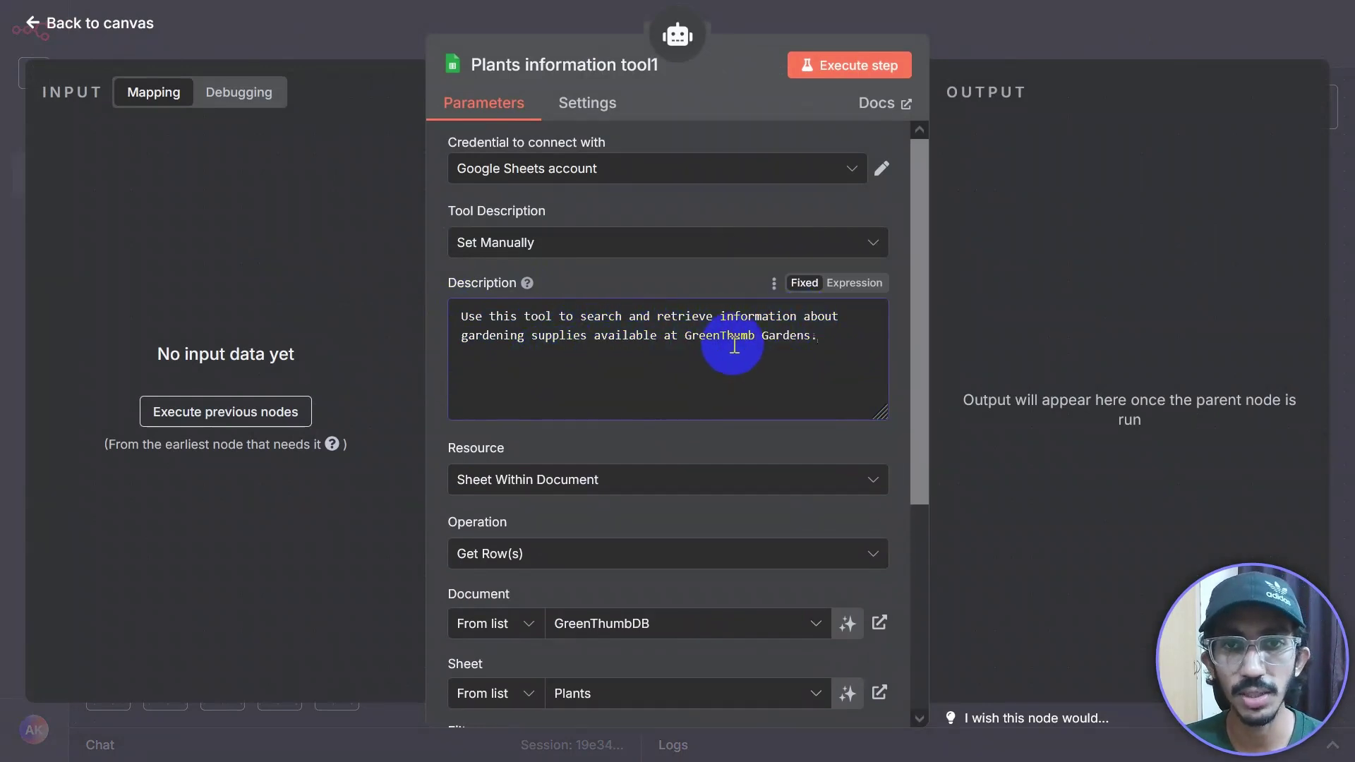
Step: Rename the node to 'Supplies information tool'
click(596, 76)
drag(854, 52, 665, 49)
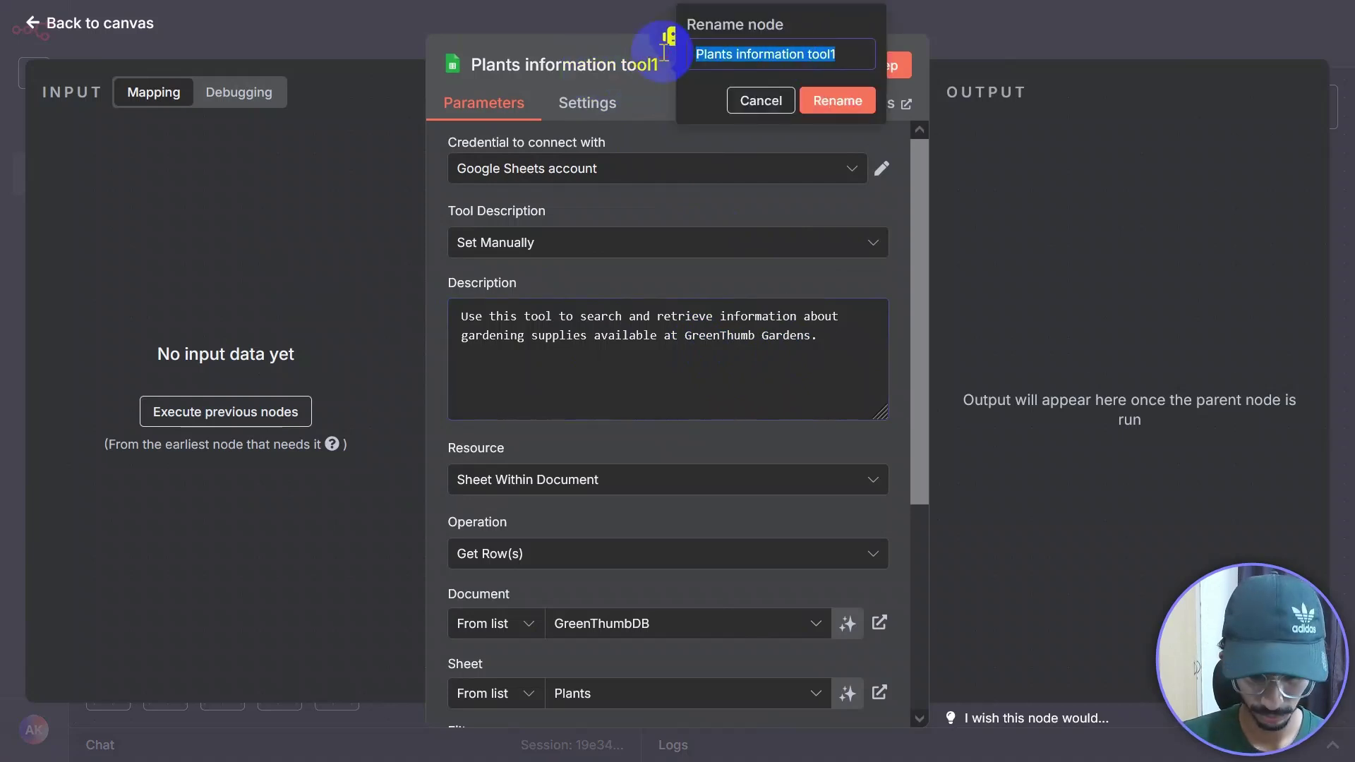
text(Supplie)
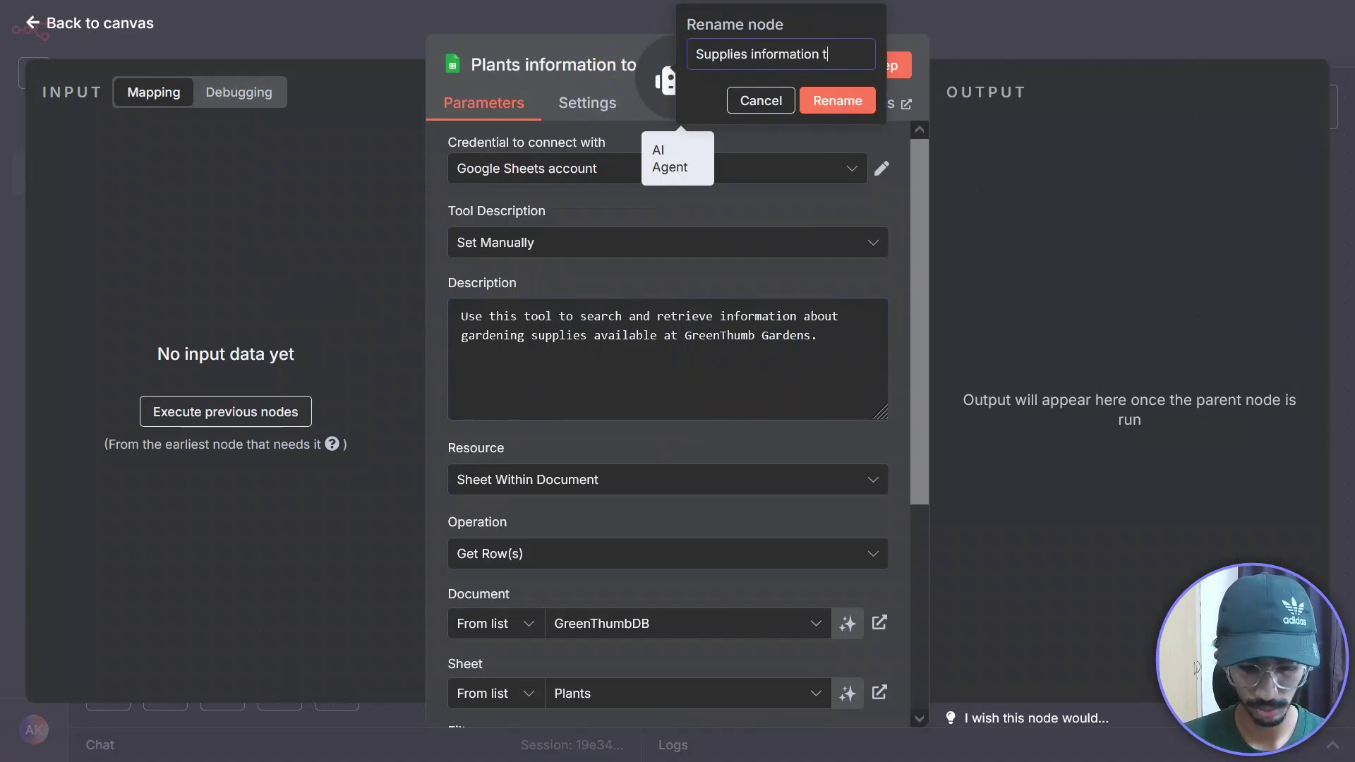
text(s information tool)
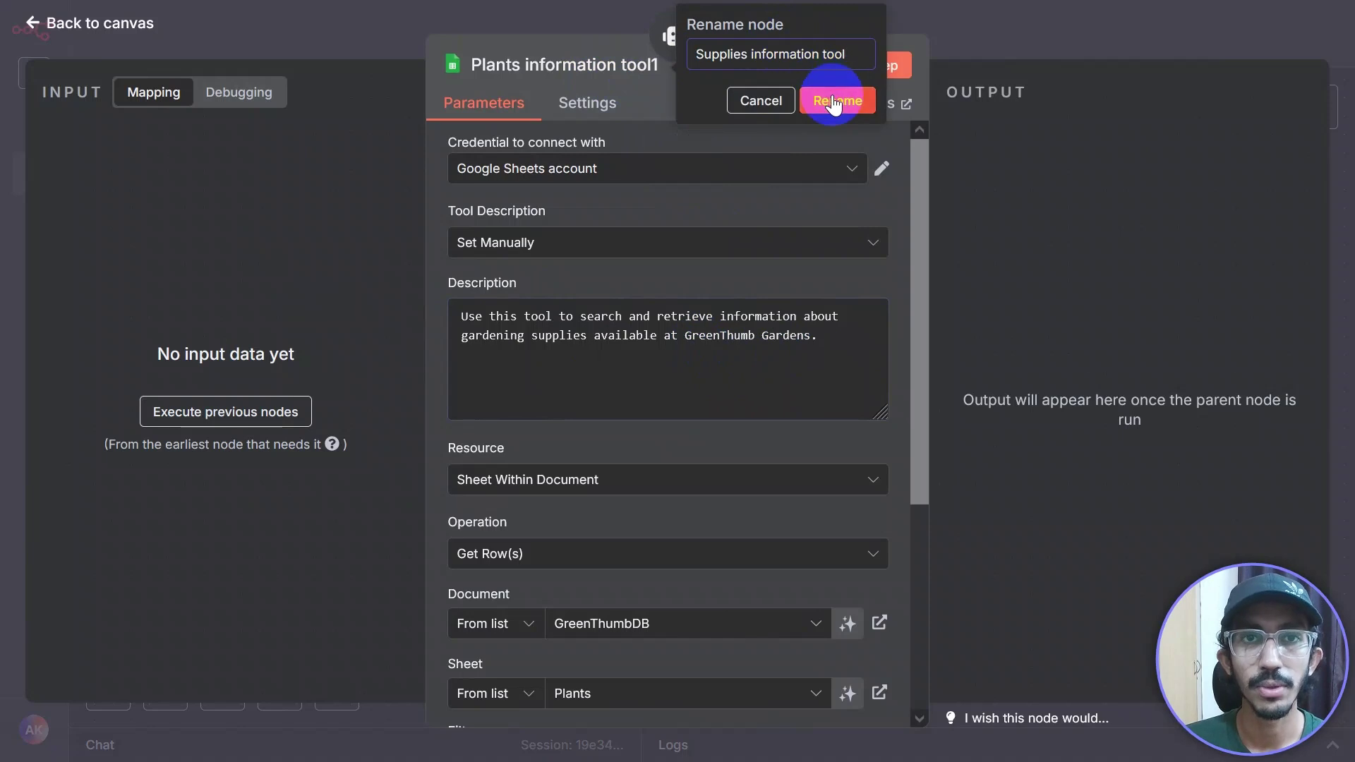
key(Return)
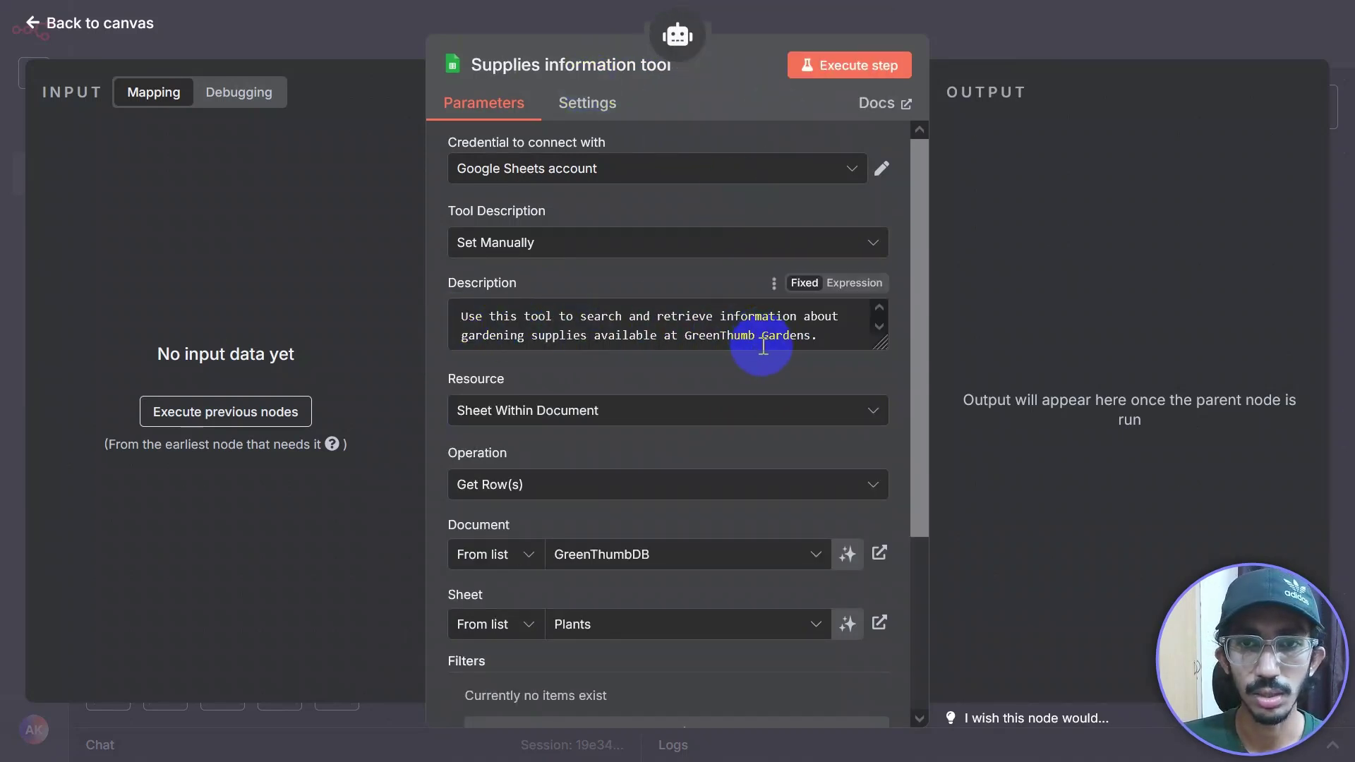
Step: Point the tool at the Supplies sheet of GreenThumbDB and return to the canvas
scroll(651, 318, down, 1)
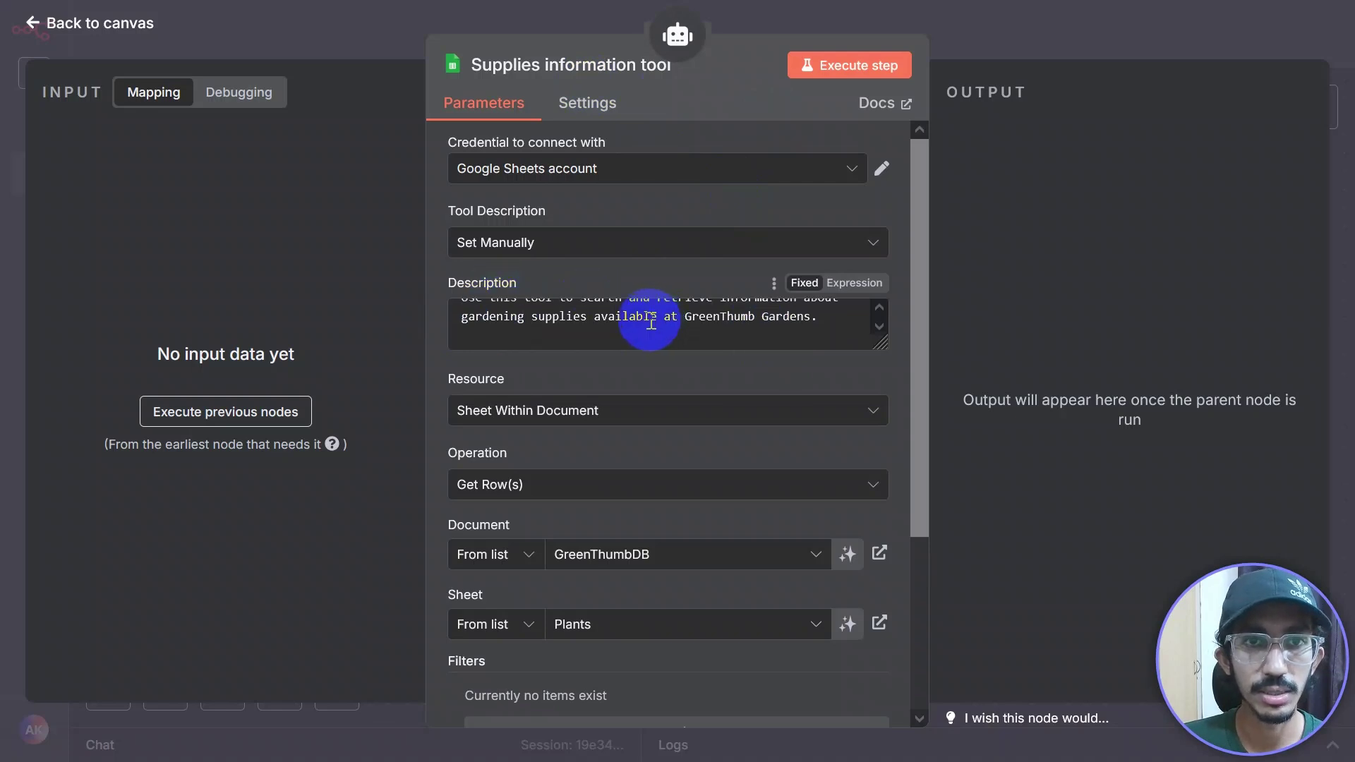
scroll(615, 396, down, 2)
scroll(564, 364, down, 2)
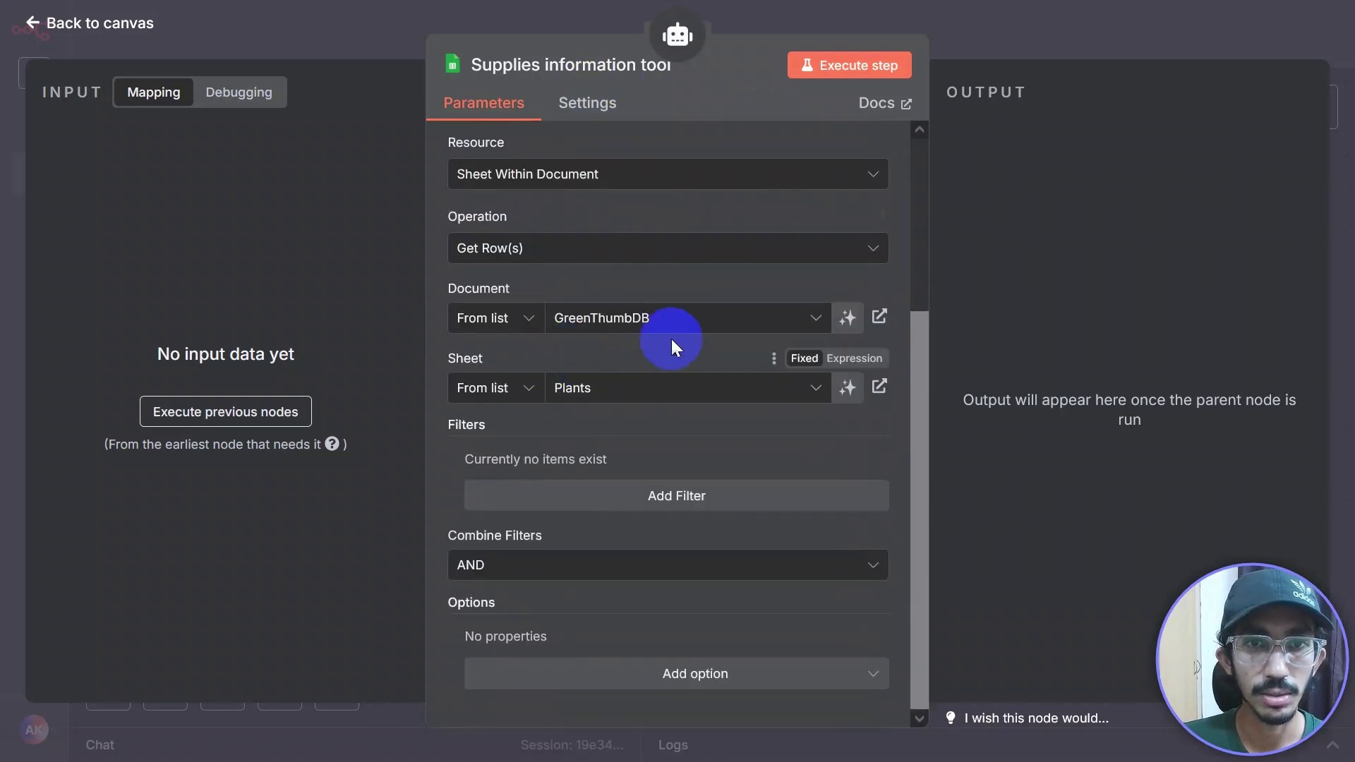
click(810, 395)
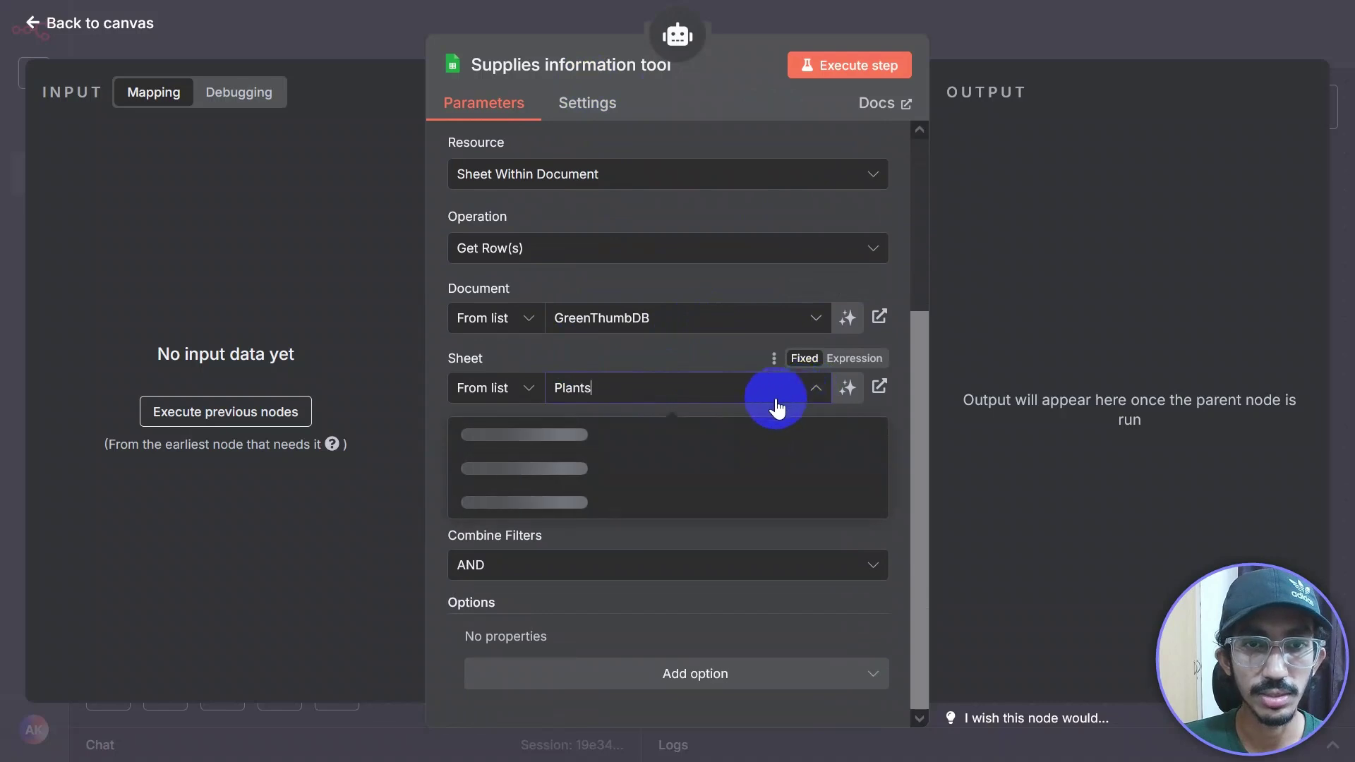
click(529, 468)
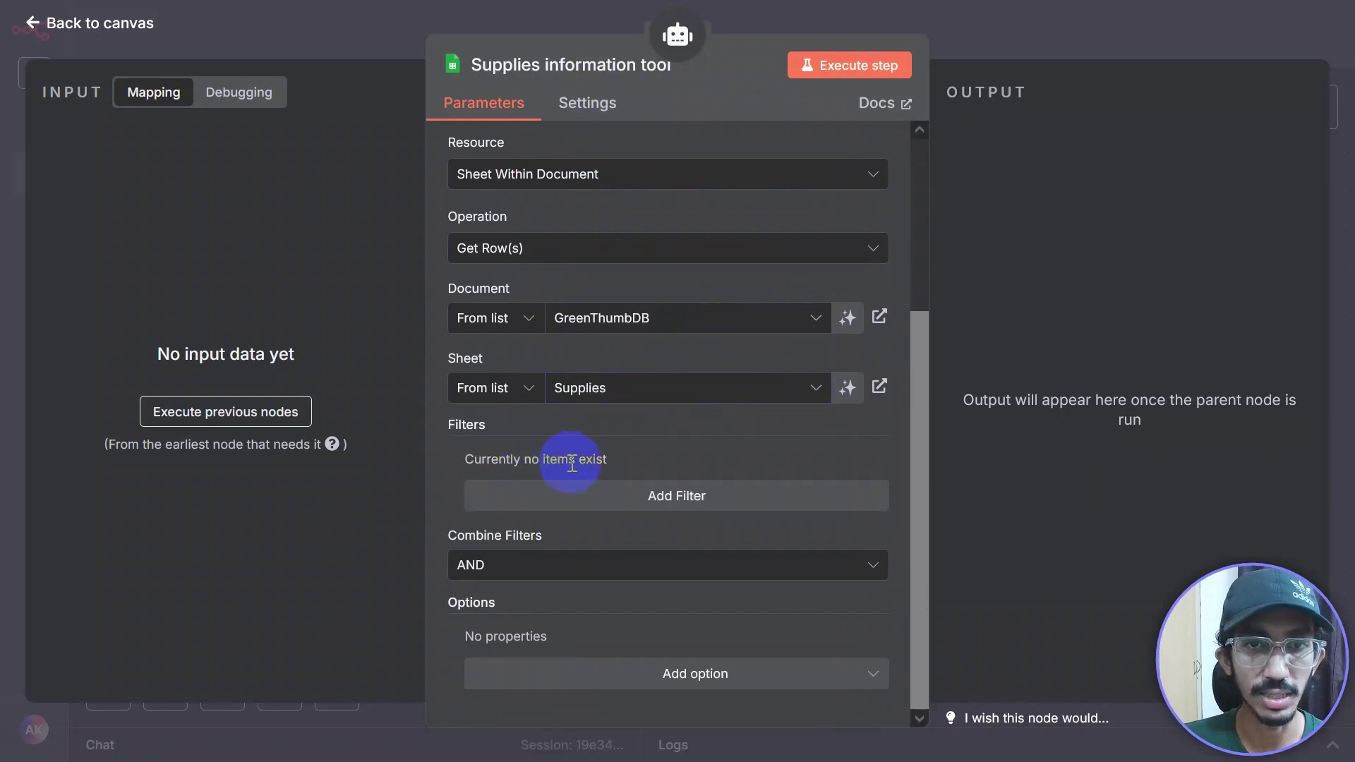
scroll(697, 441, up, 4)
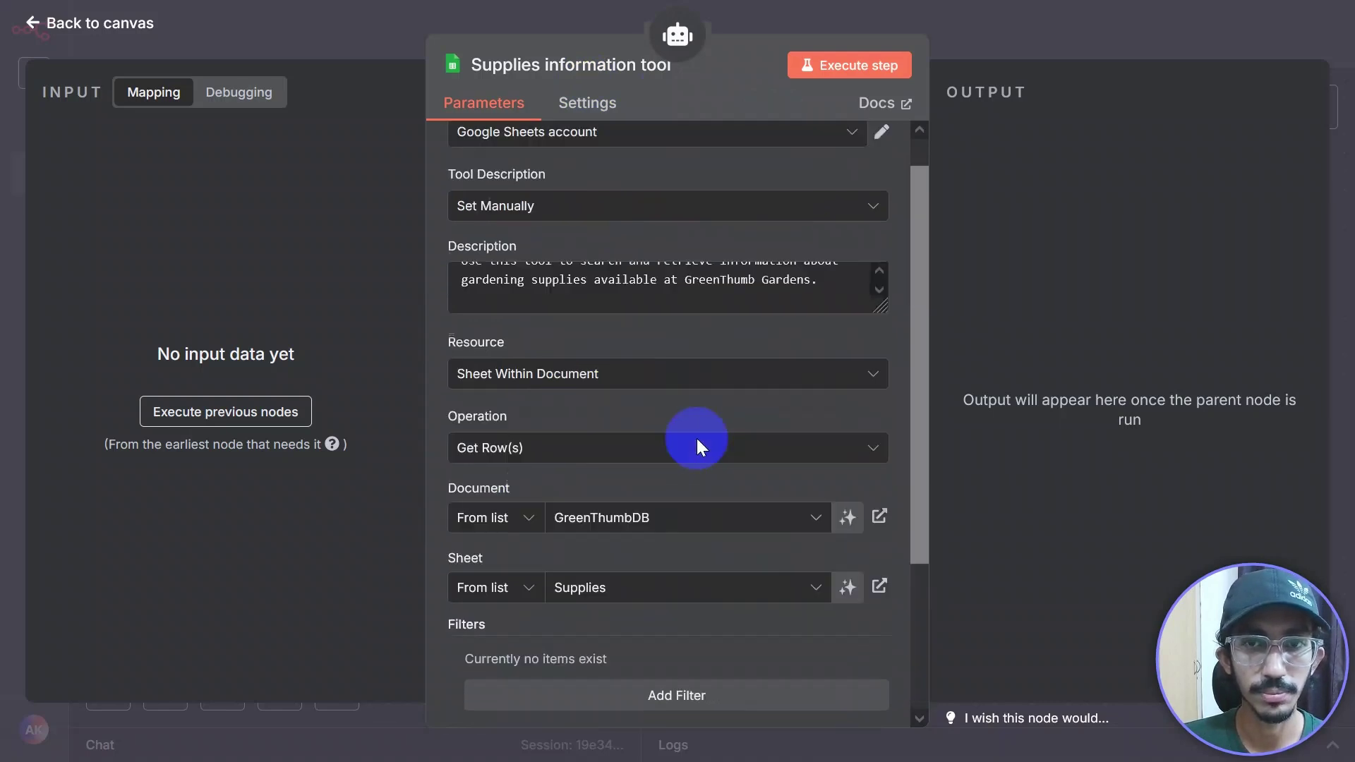
click(957, 57)
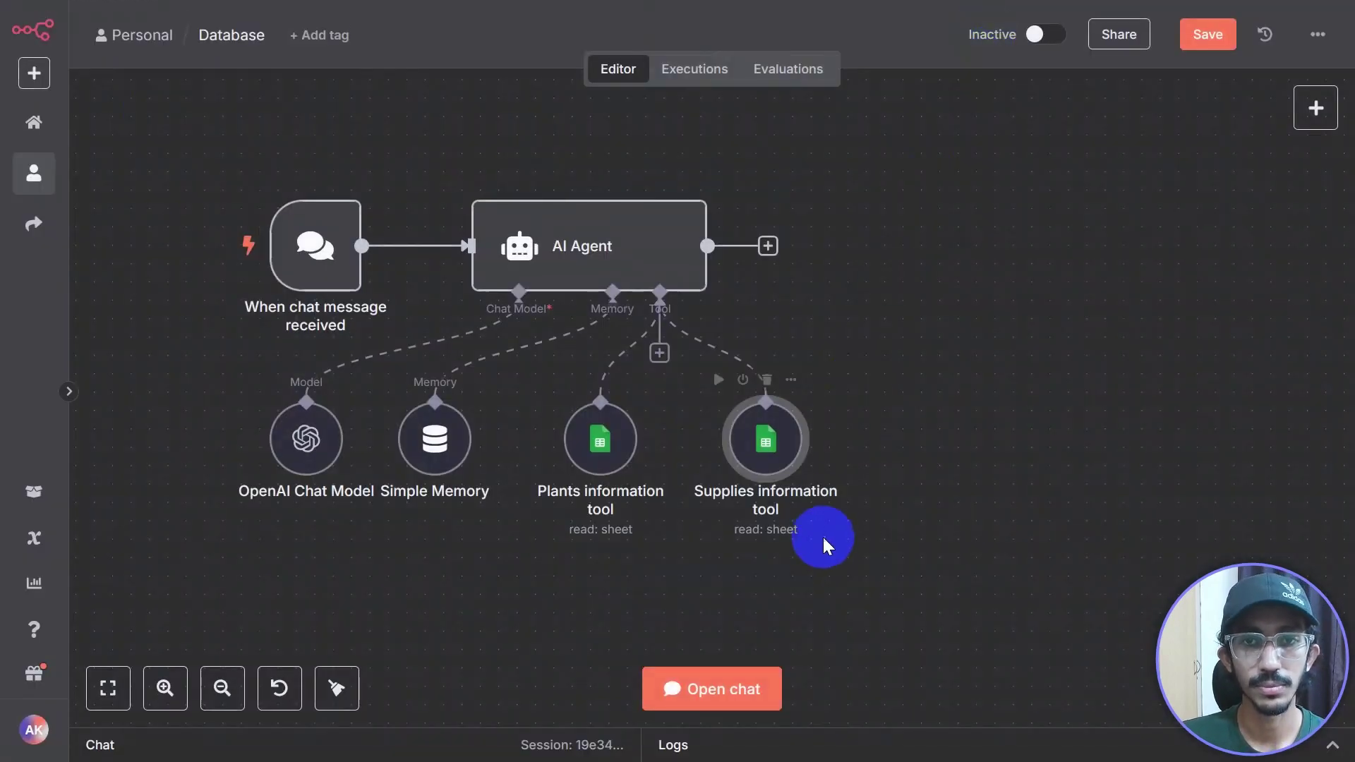
Step: Arrange the Plants and Supplies information tool nodes below the AI Agent
scroll(776, 542, right, 5)
drag(409, 413, 308, 560)
drag(606, 443, 494, 516)
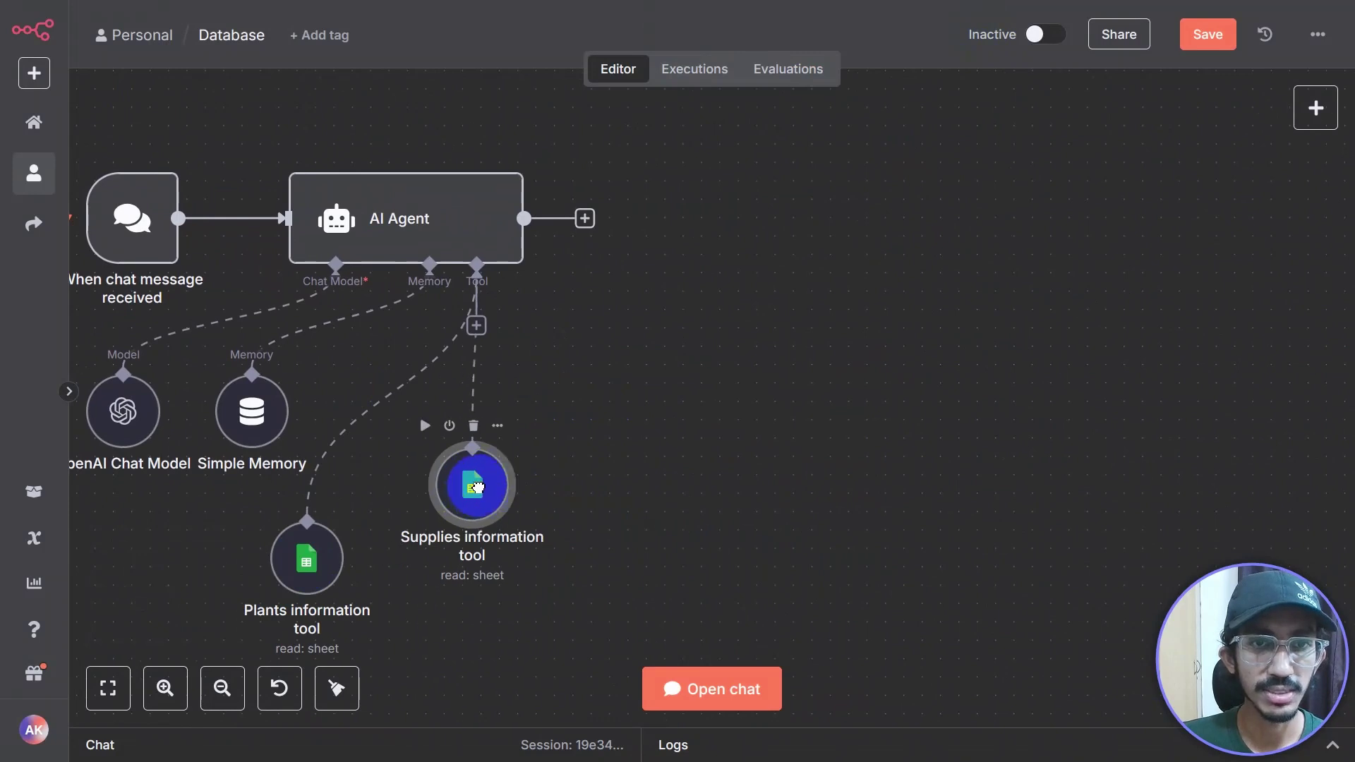
click(476, 326)
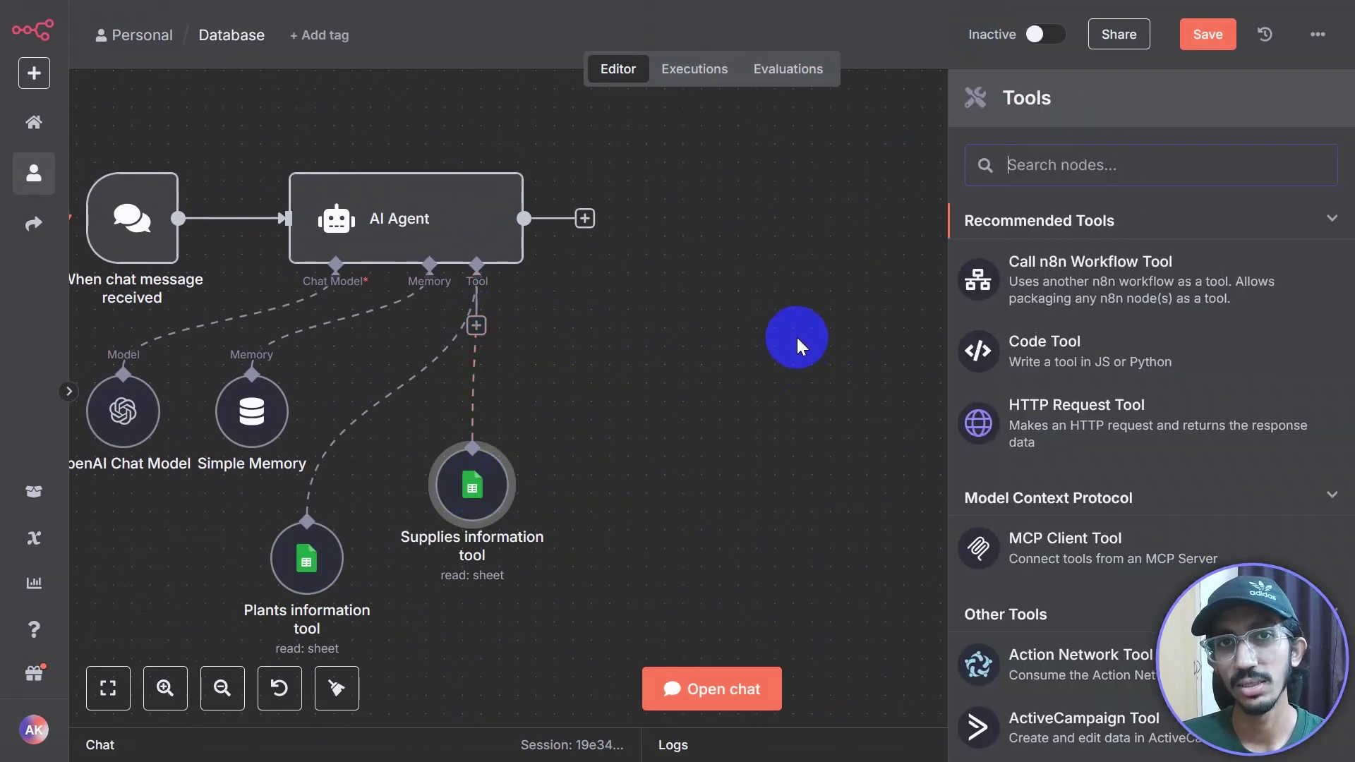
click(797, 337)
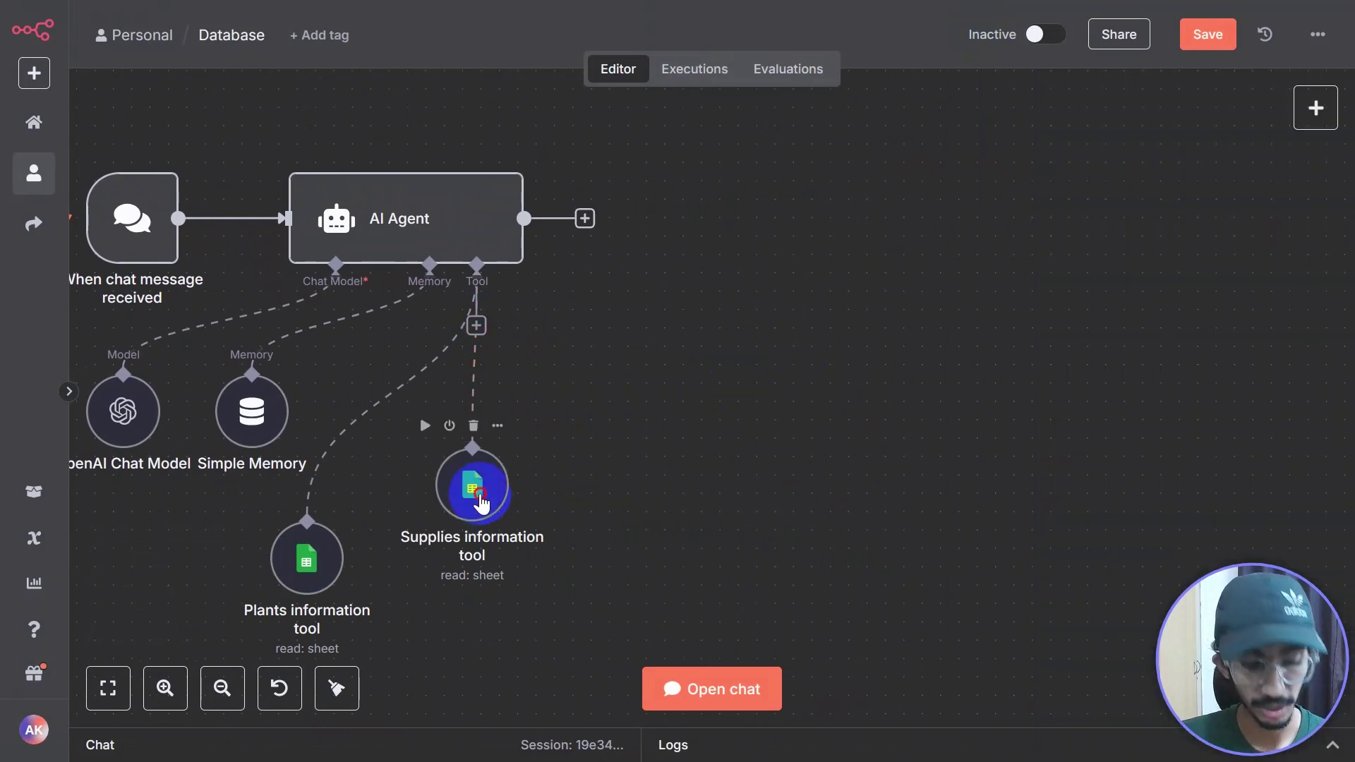
Step: Duplicate Supplies information tool, place the copy, and open Supplies information tool1's settings
key(ctrl+d)
drag(621, 626, 469, 327)
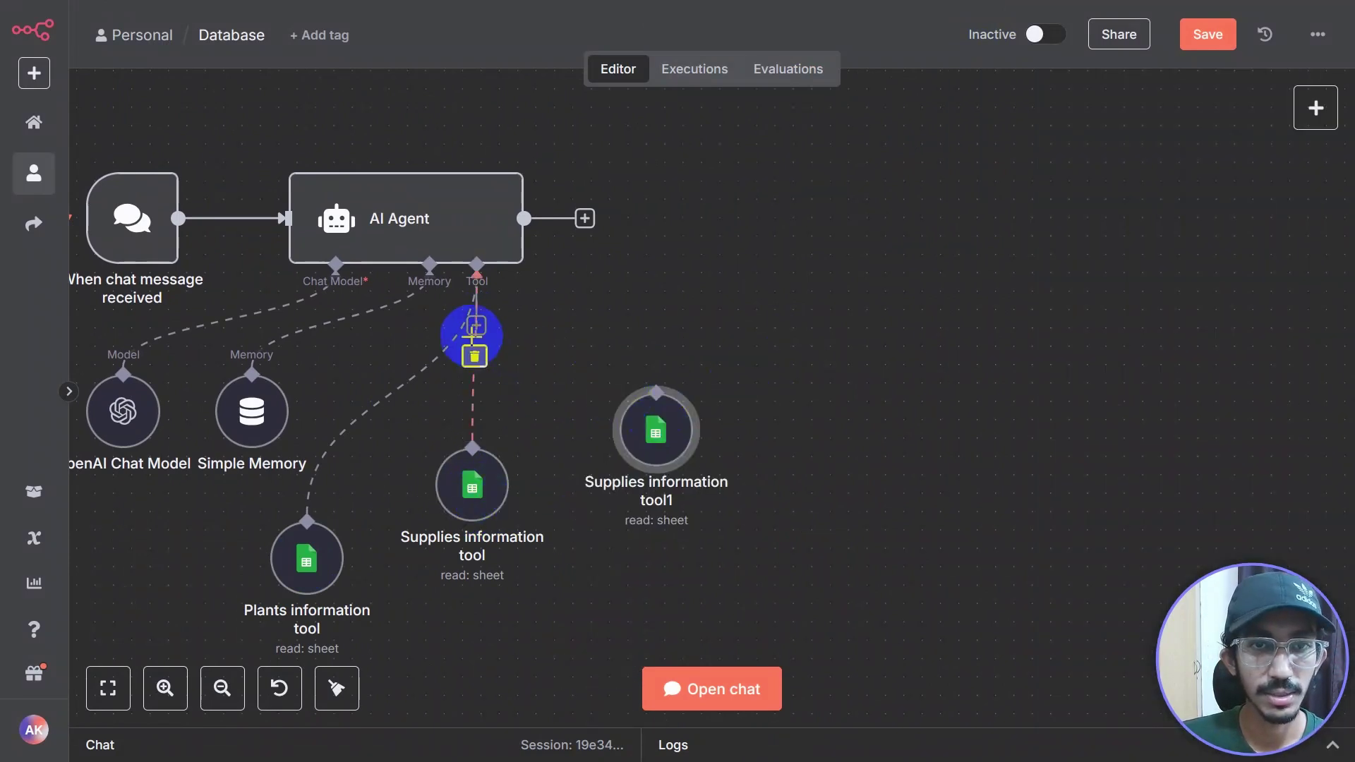
double_click(666, 452)
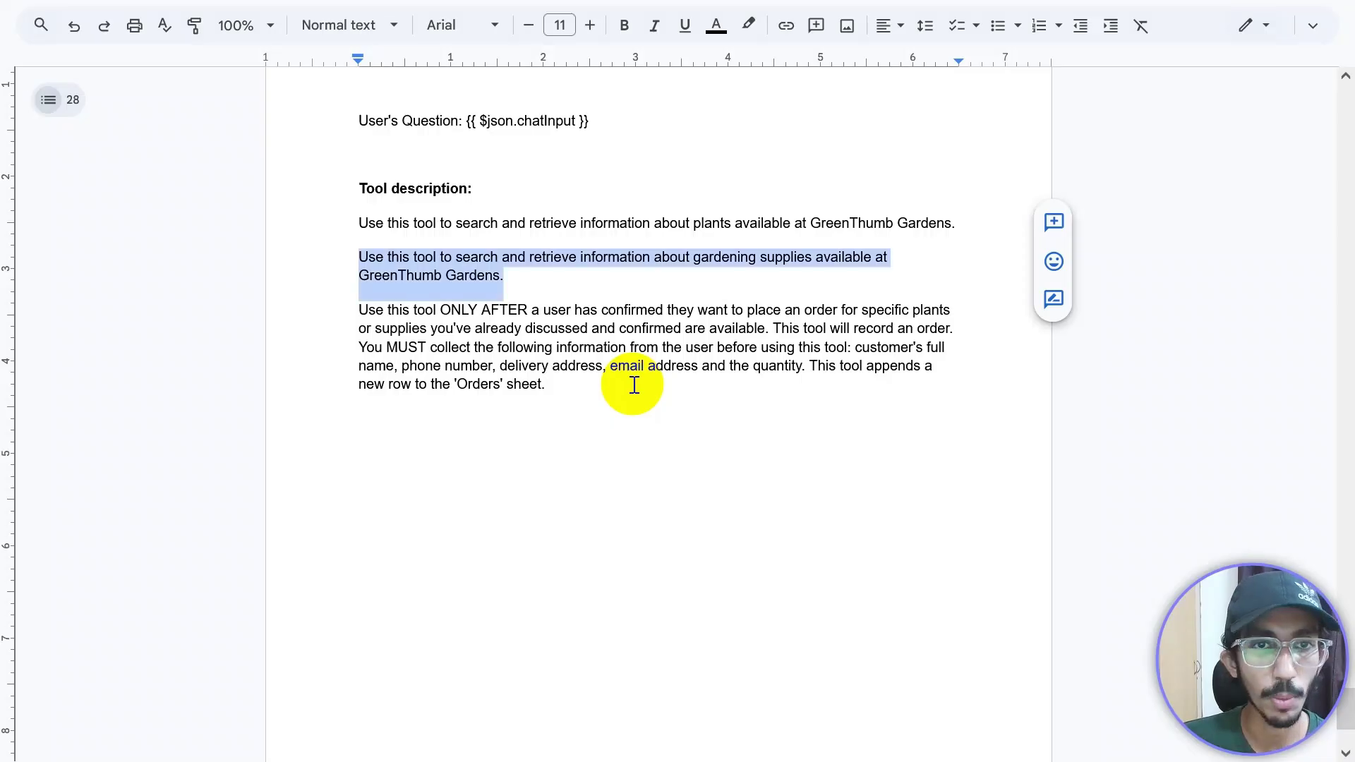
Step: Copy the 'Use this tool ONLY AFTER…' order paragraph from Google Docs into the node's Description
click(393, 317)
drag(360, 309, 569, 386)
key(ctrl+c)
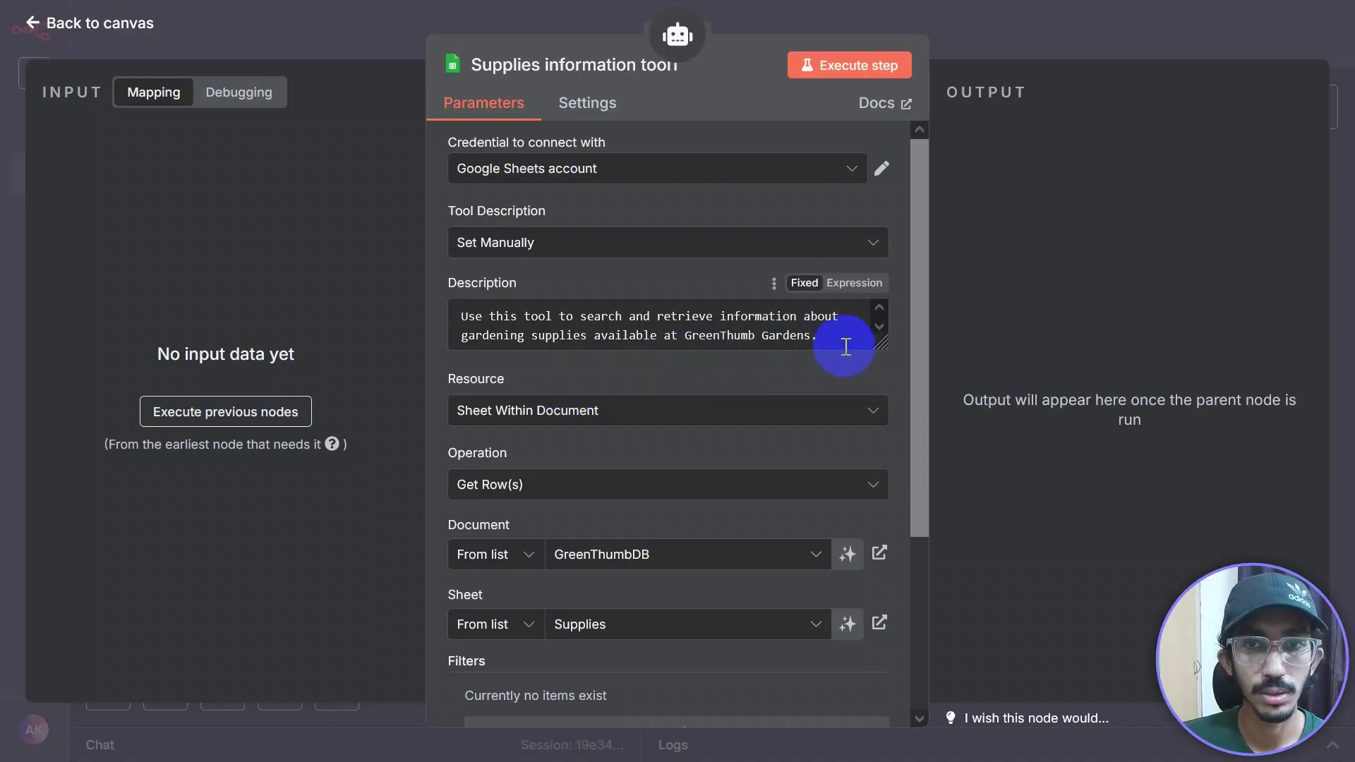
drag(881, 347, 404, 278)
key(ctrl+v)
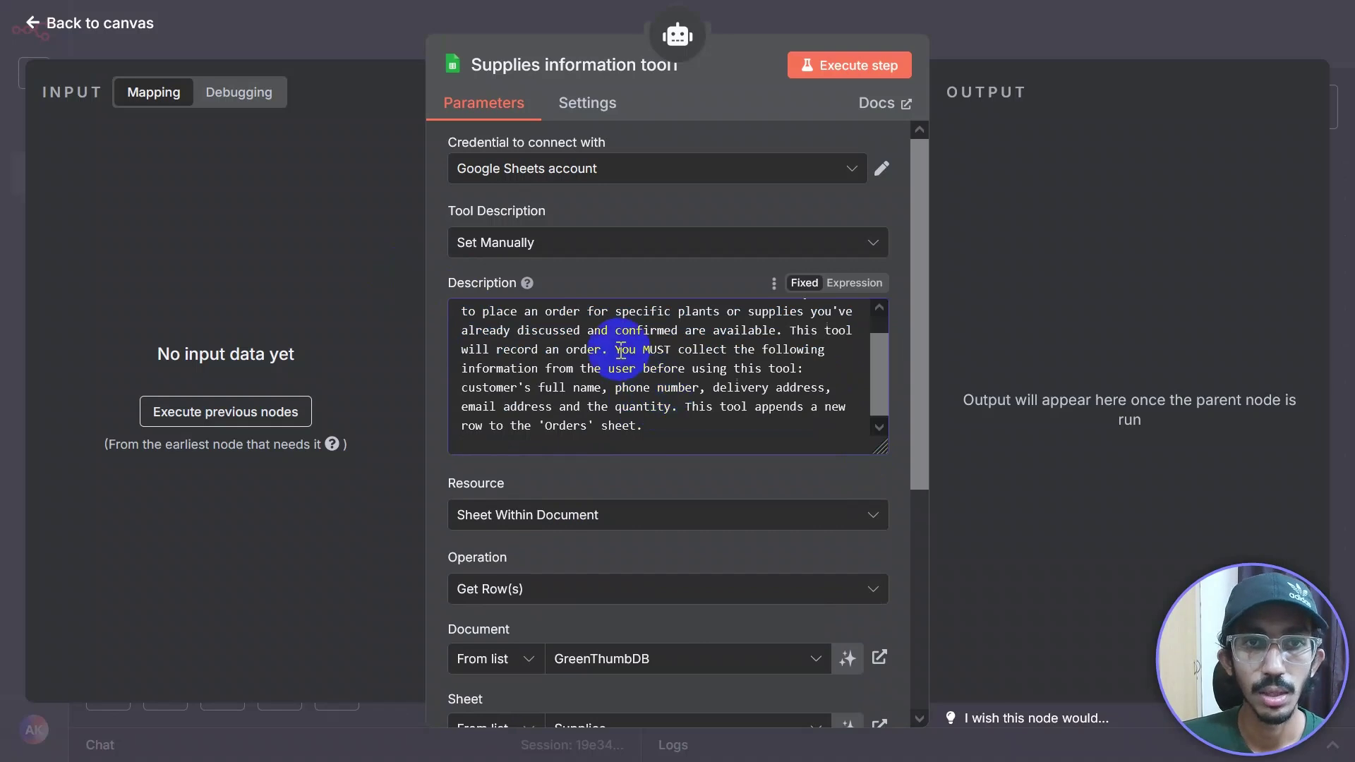
Step: Stretch the Description box so the full order-recording tool text is visible
scroll(632, 327, up, 1)
drag(881, 451, 881, 498)
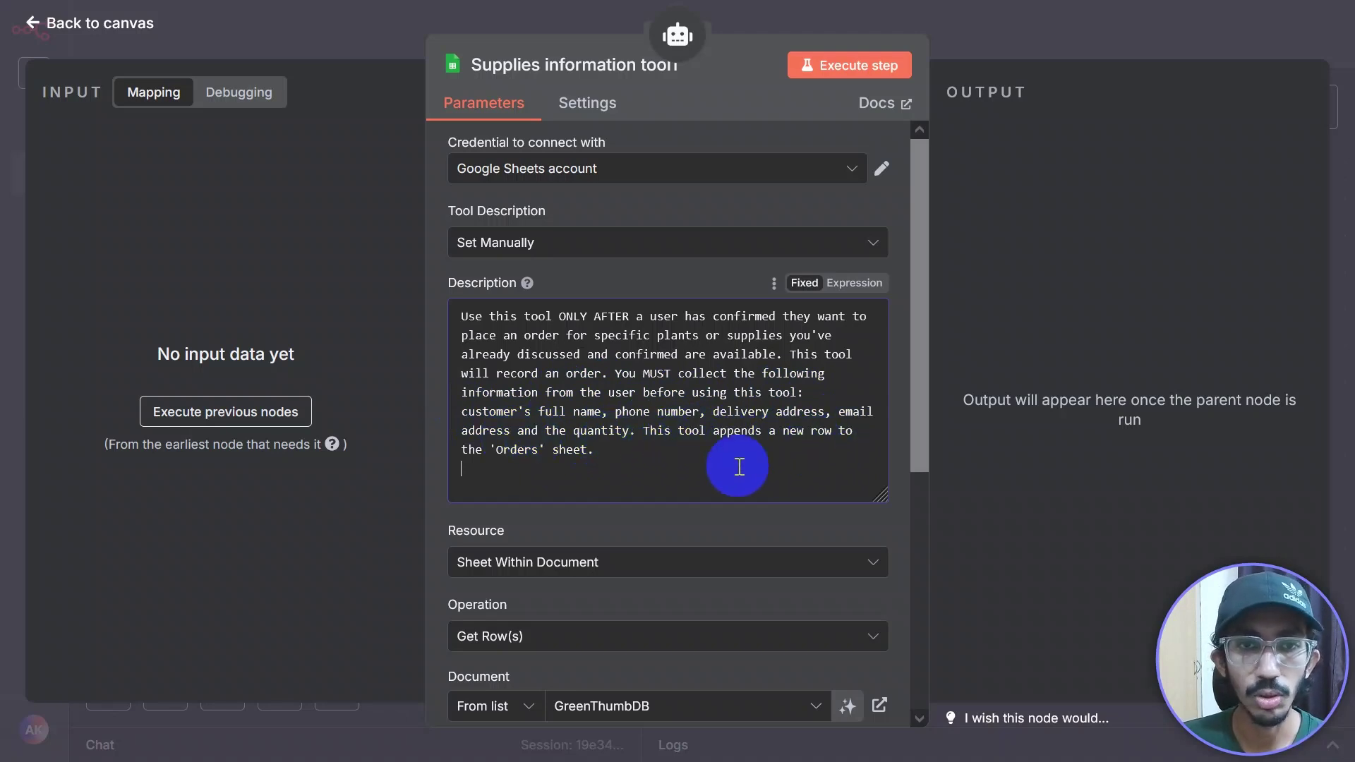
drag(875, 494, 873, 472)
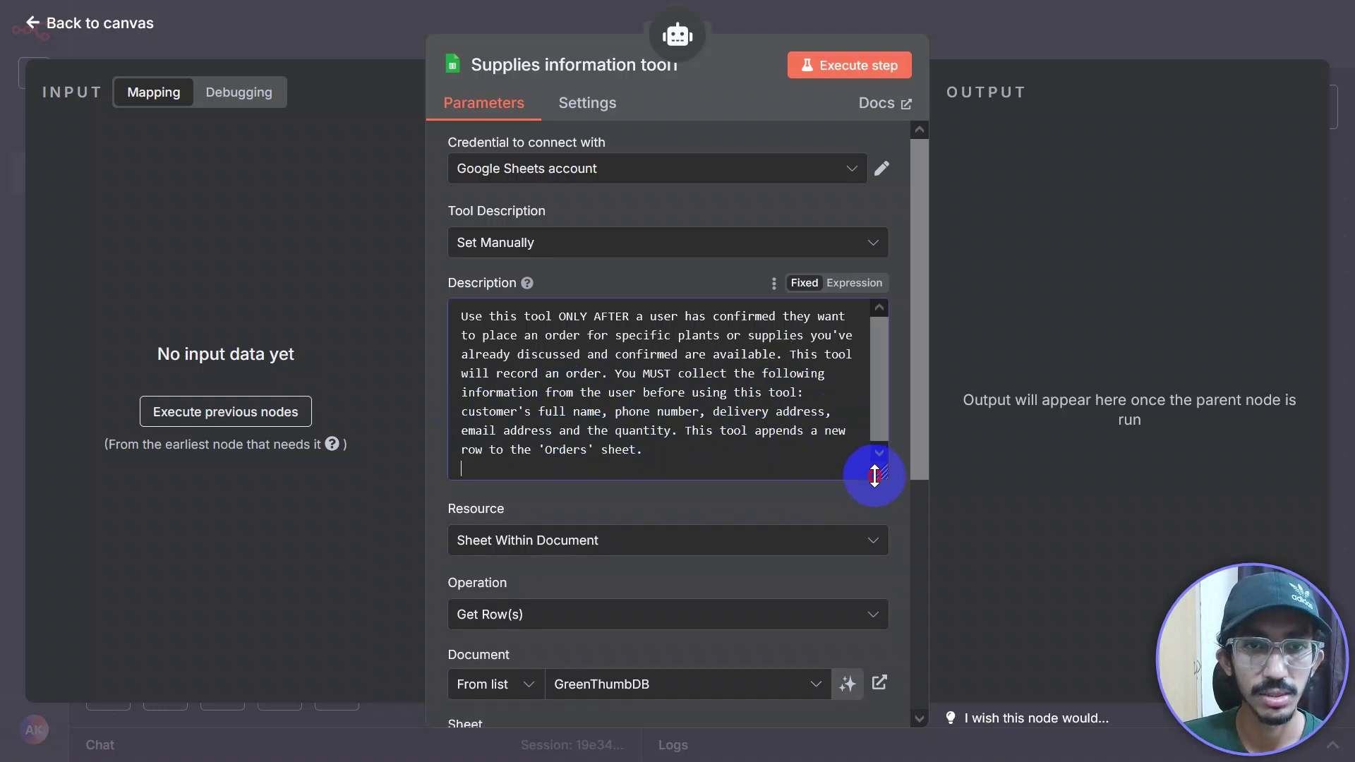
scroll(597, 268, down, 3)
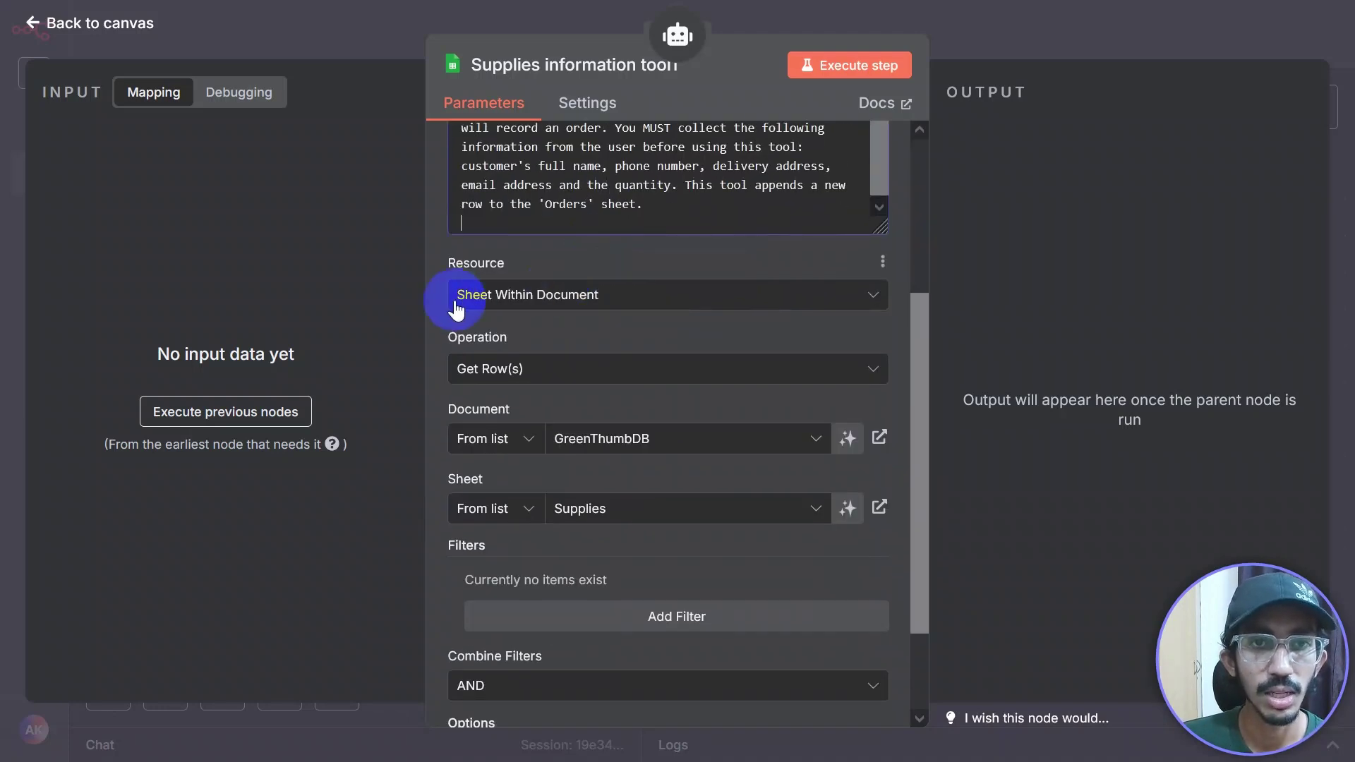
Step: Switch the operation to append a row and target the GreenThumbDB Orders sheet
click(550, 380)
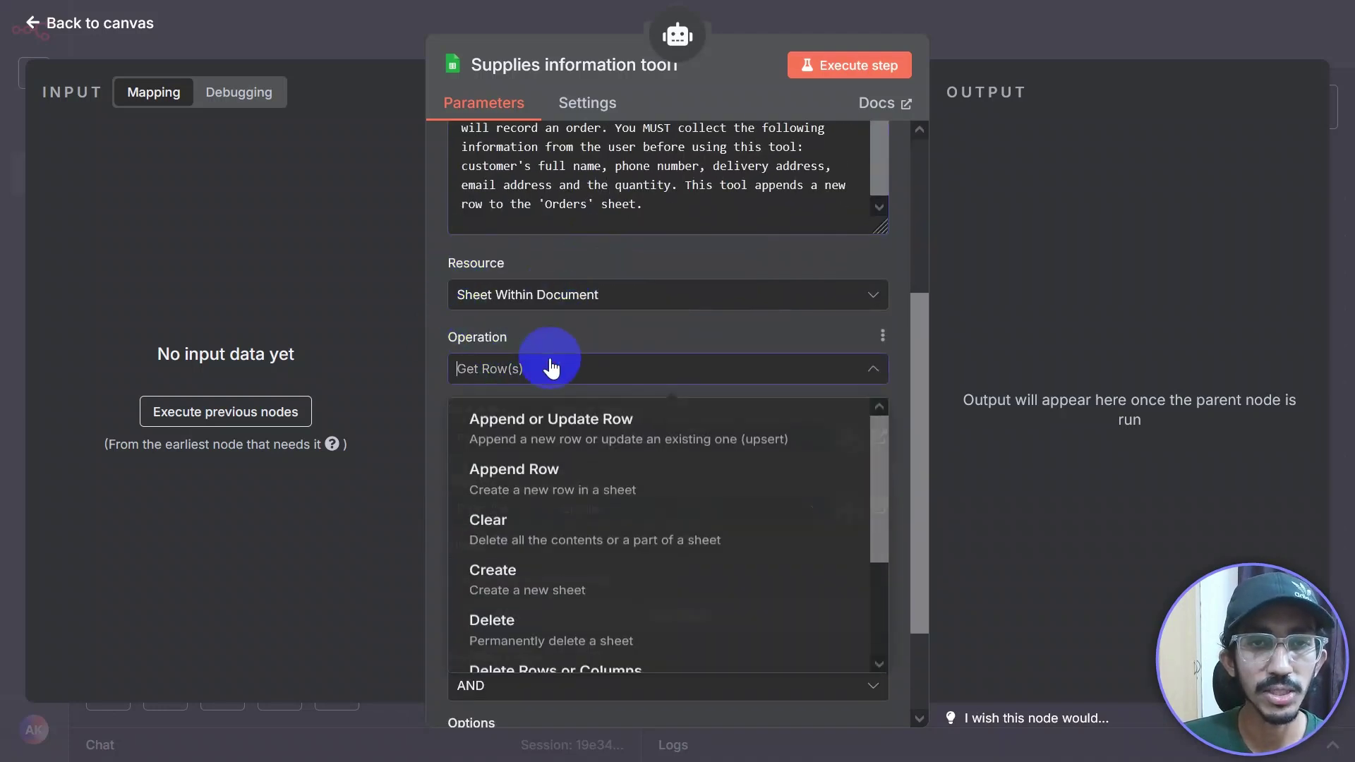
scroll(573, 494, up, 2)
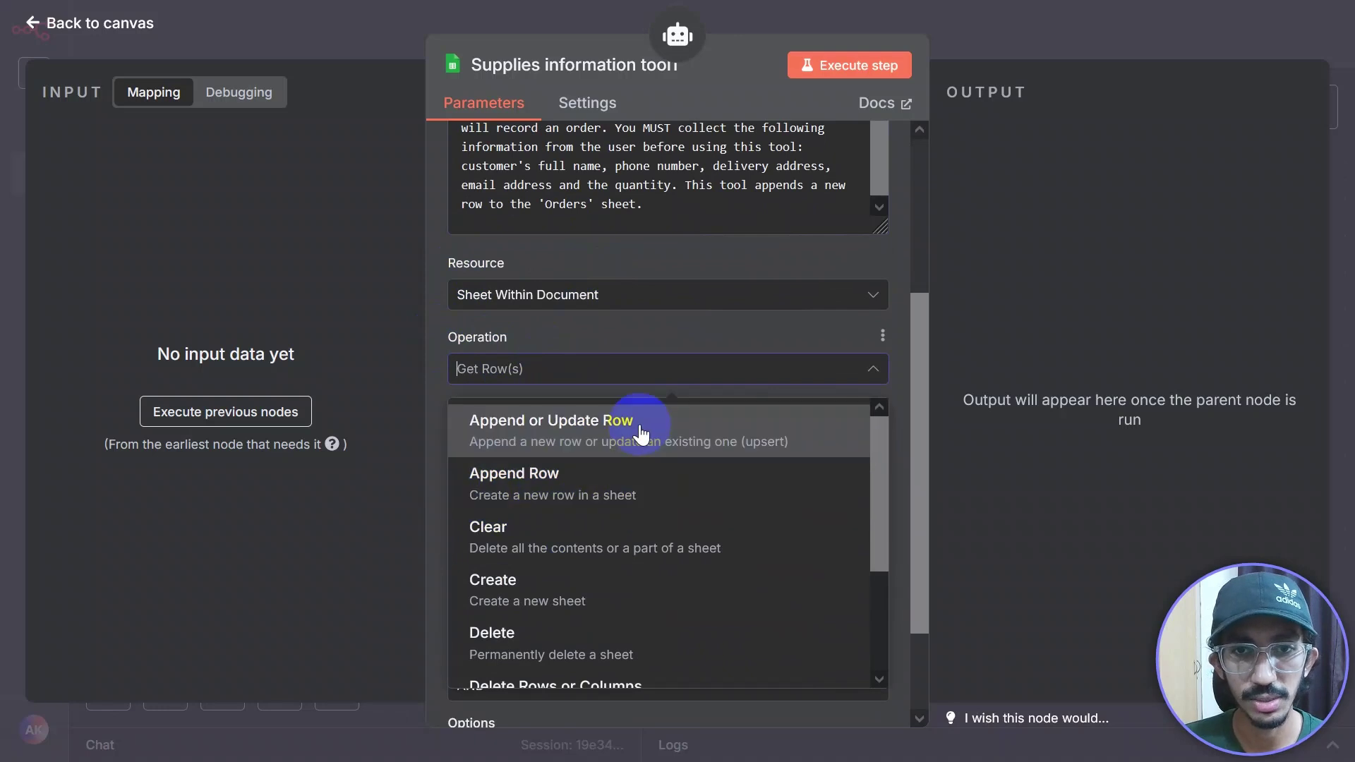
click(597, 485)
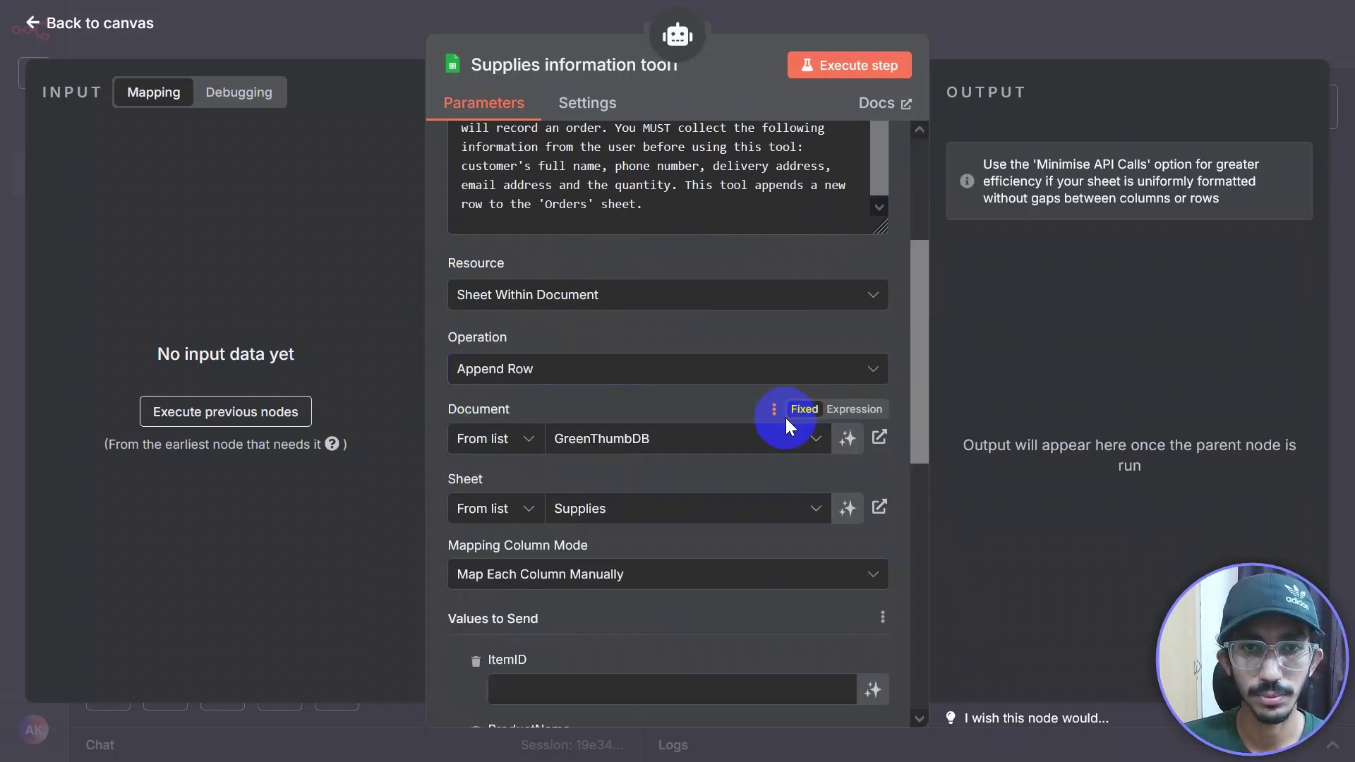
scroll(819, 438, down, 3)
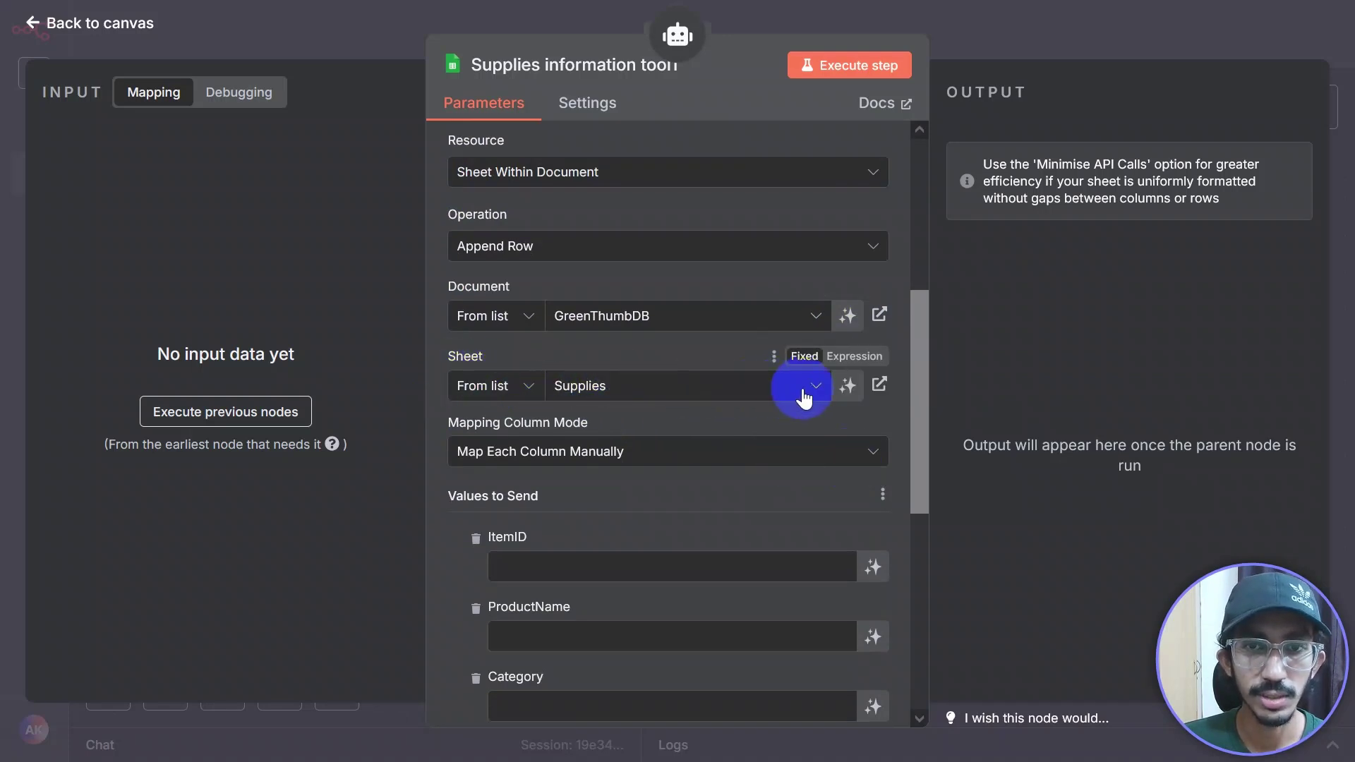
click(804, 394)
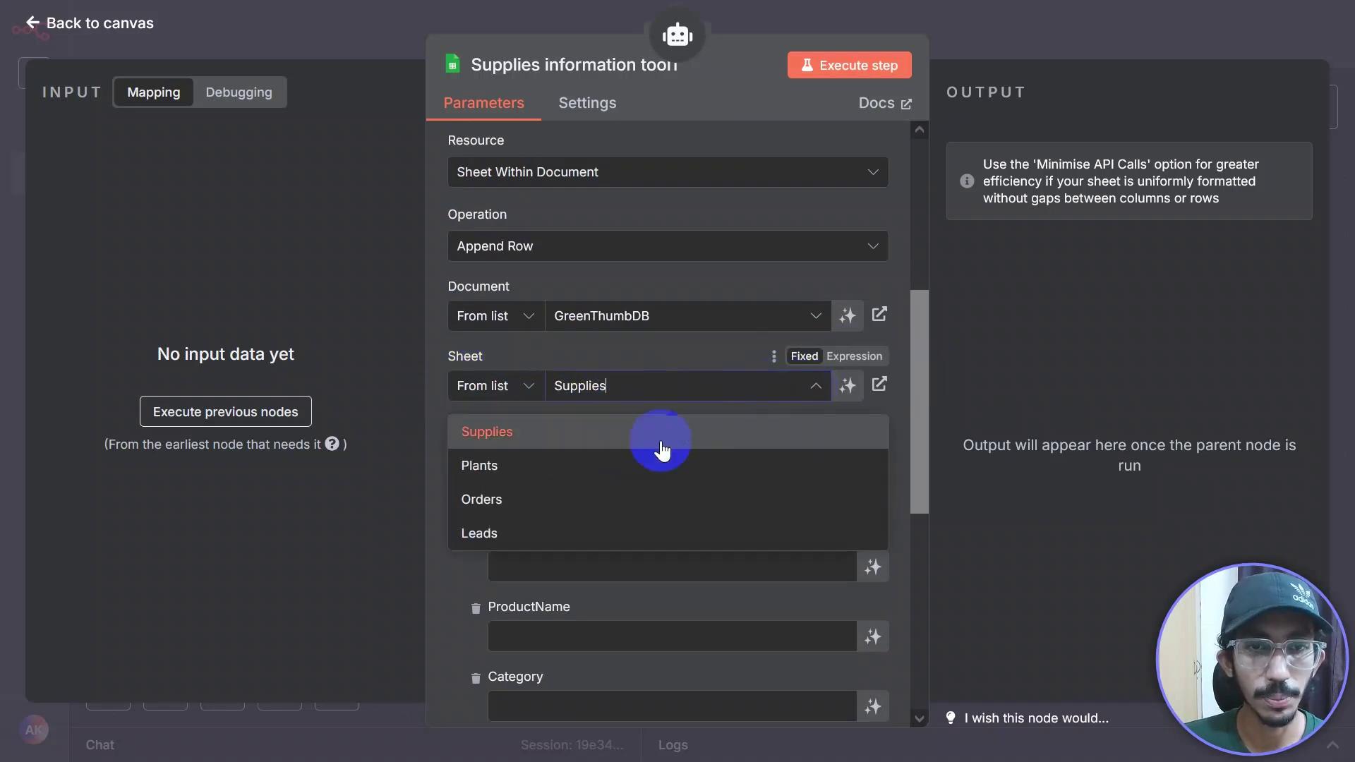
click(584, 505)
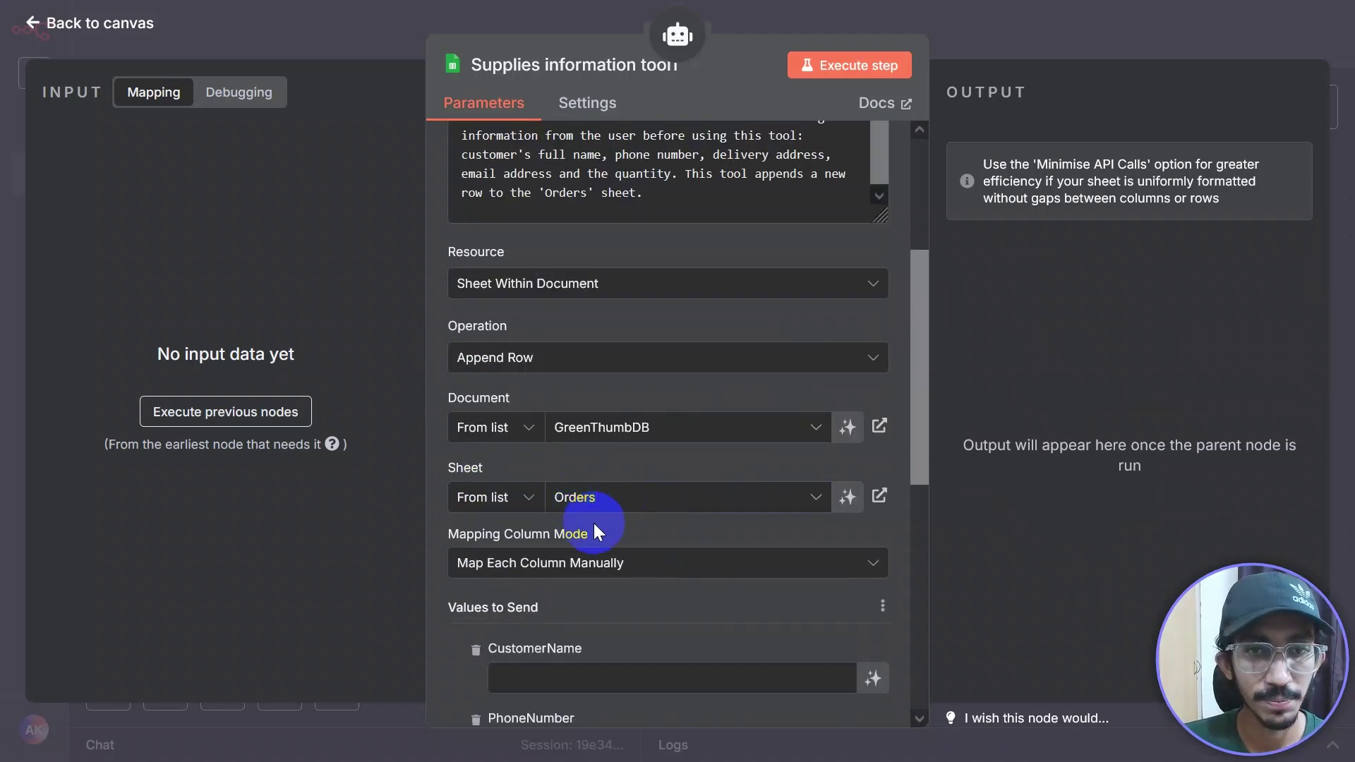
scroll(593, 526, down, 5)
scroll(539, 367, up, 2)
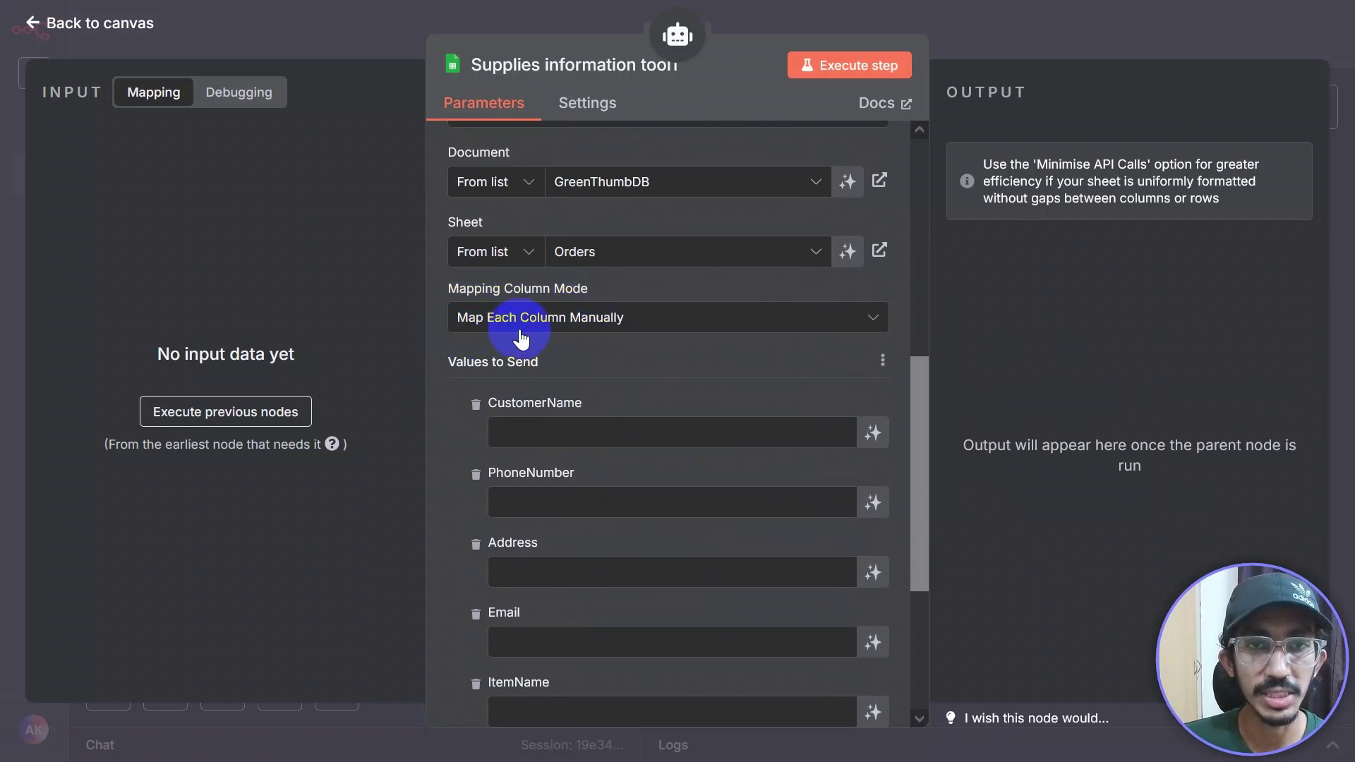
scroll(653, 336, down, 1)
scroll(655, 342, down, 1)
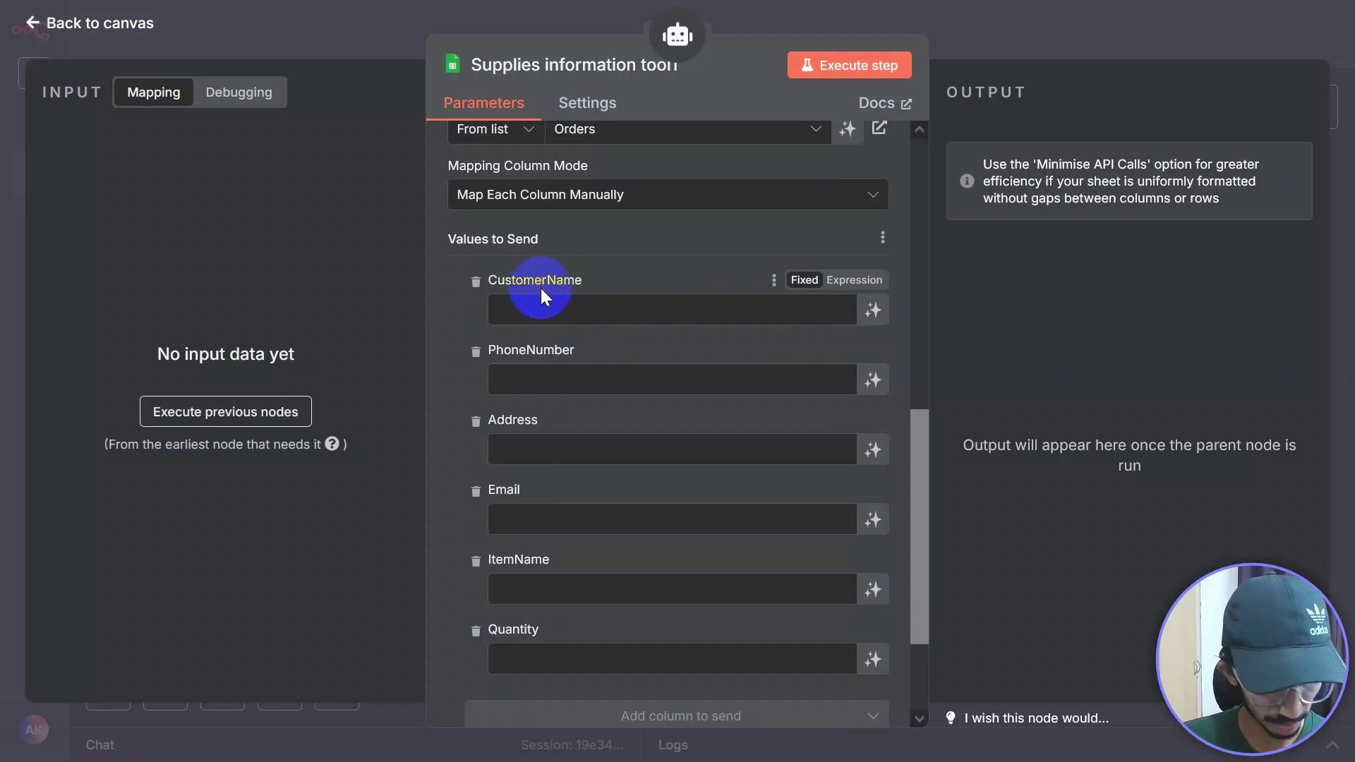
key(ctrl+Tab)
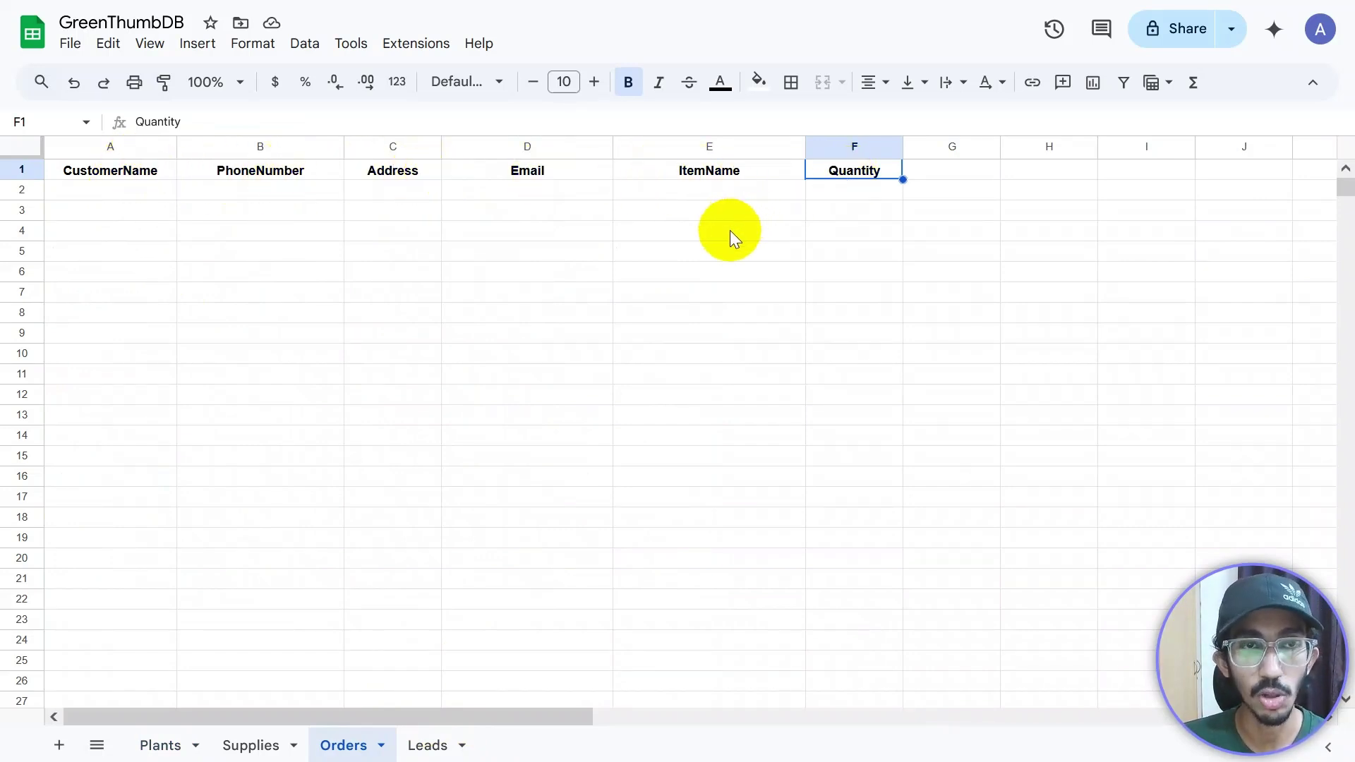
key(ctrl+shift+Tab)
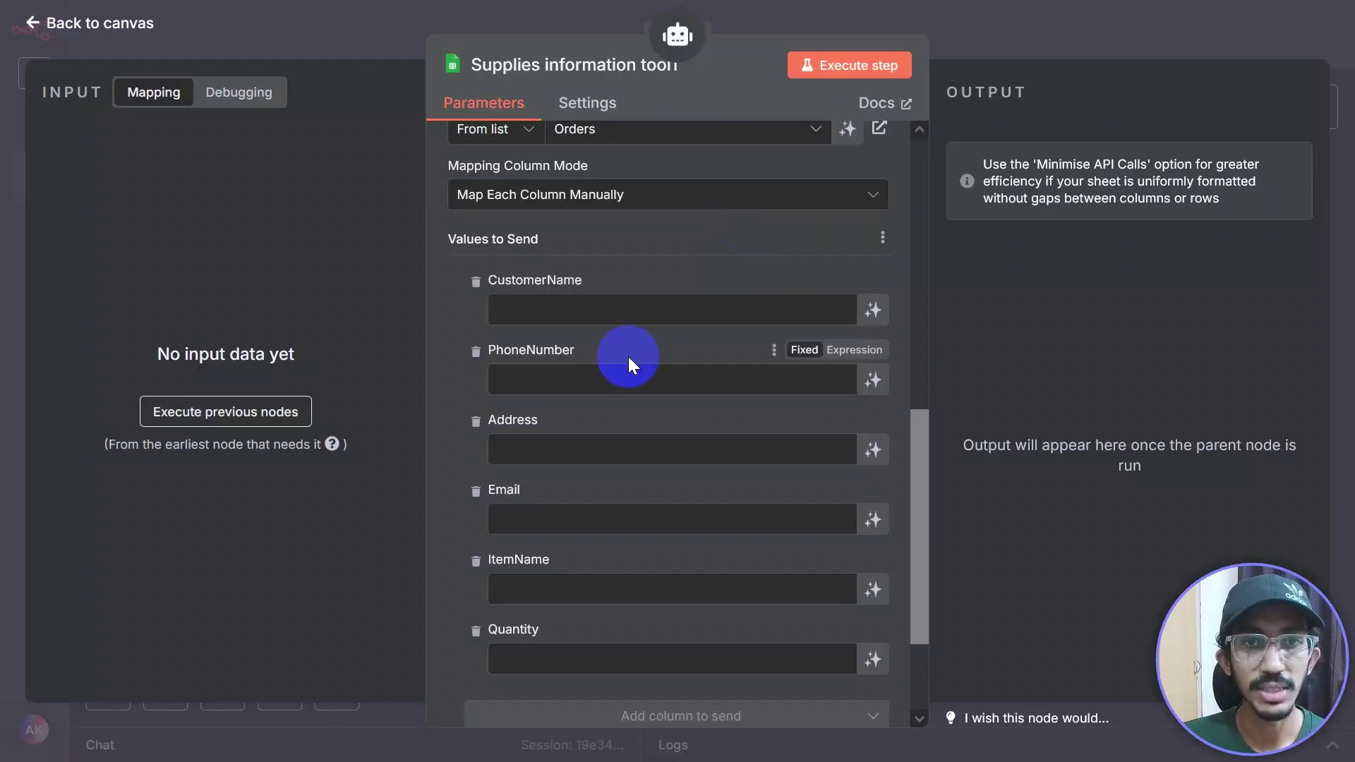
Step: Let the model define CustomerName, PhoneNumber, Address, Email, ItemName and Quantity values
scroll(613, 236, up, 2)
scroll(577, 295, up, 2)
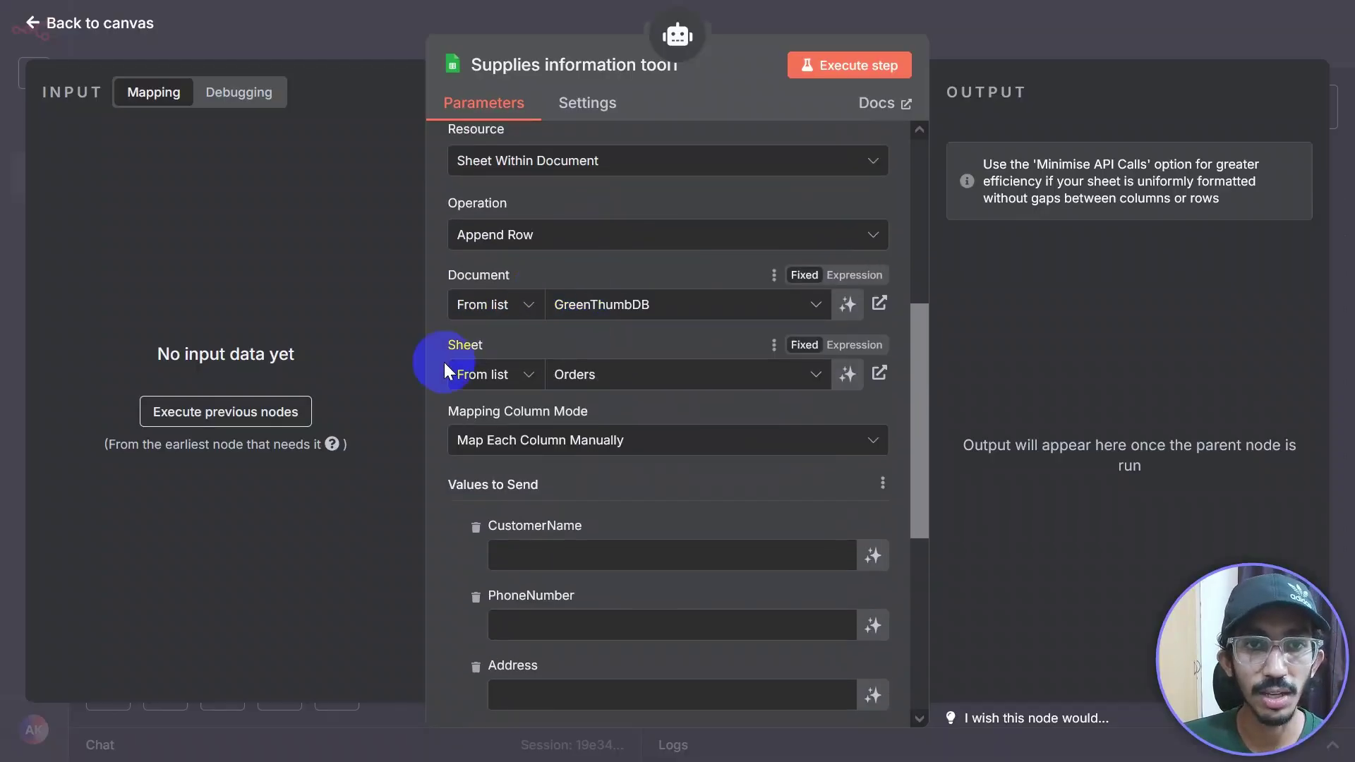
scroll(600, 367, down, 3)
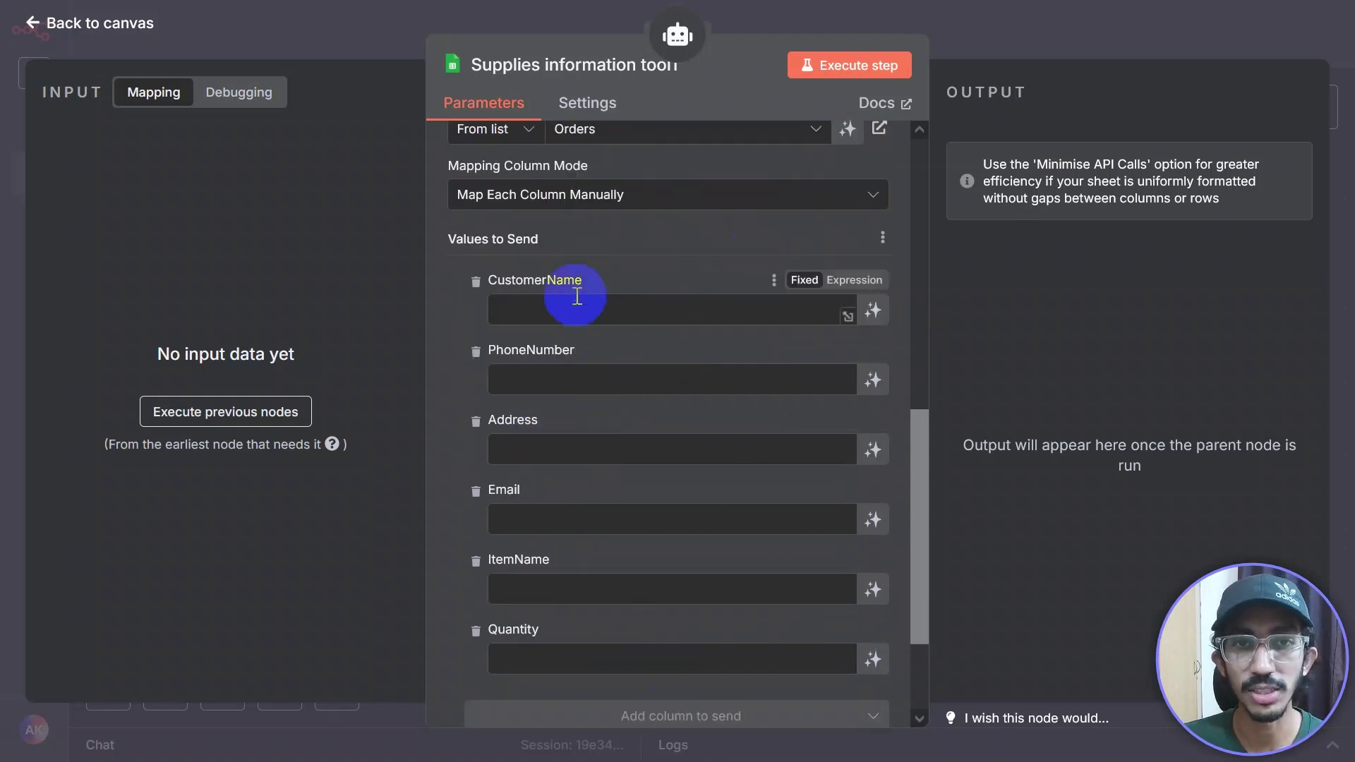
scroll(587, 545, down, 2)
scroll(588, 302, up, 2)
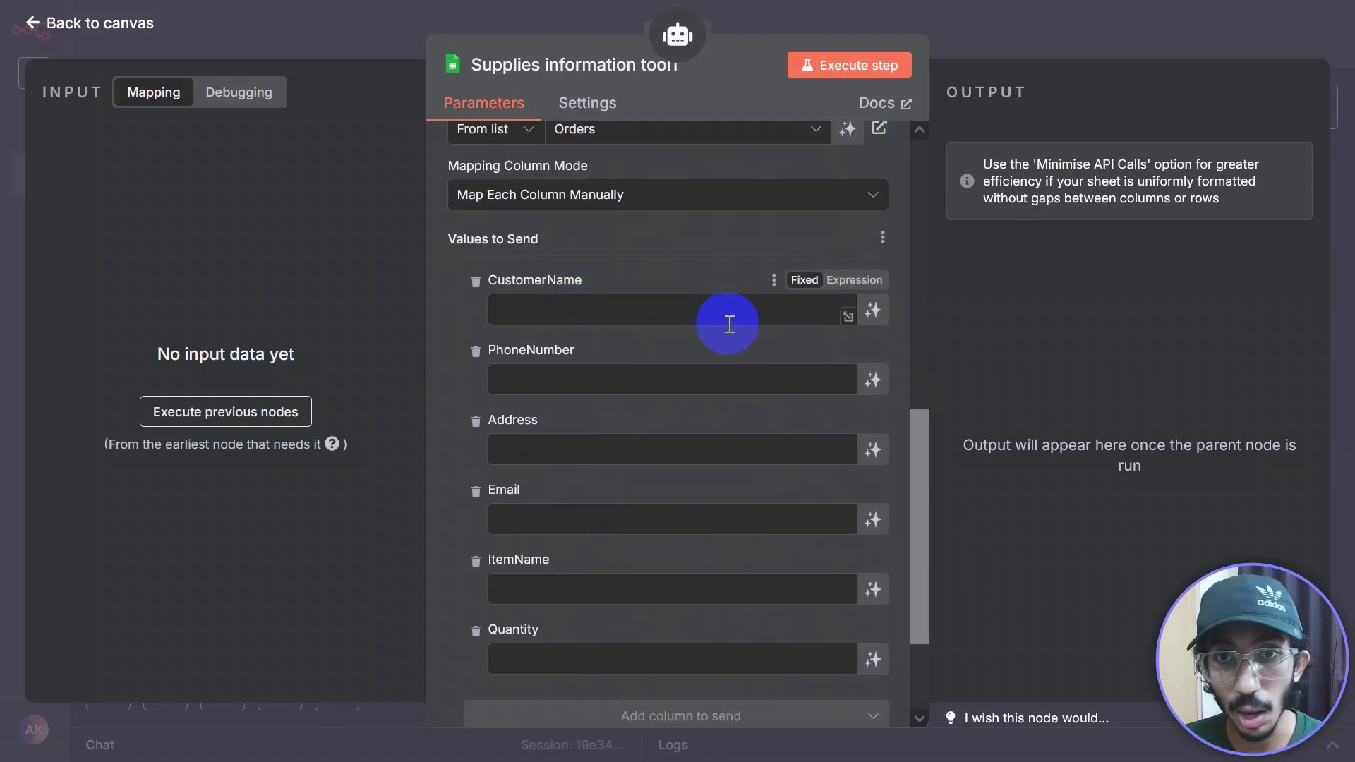
click(873, 312)
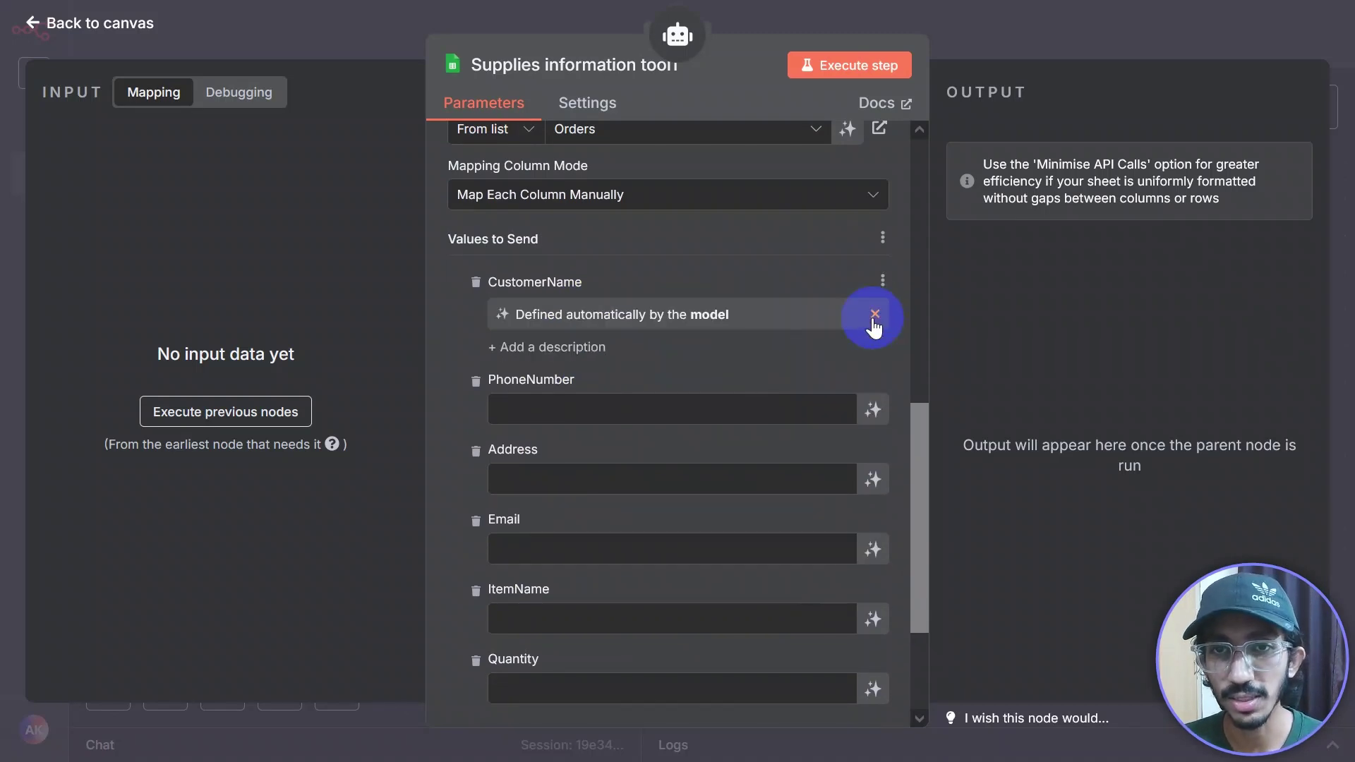
click(875, 415)
click(877, 508)
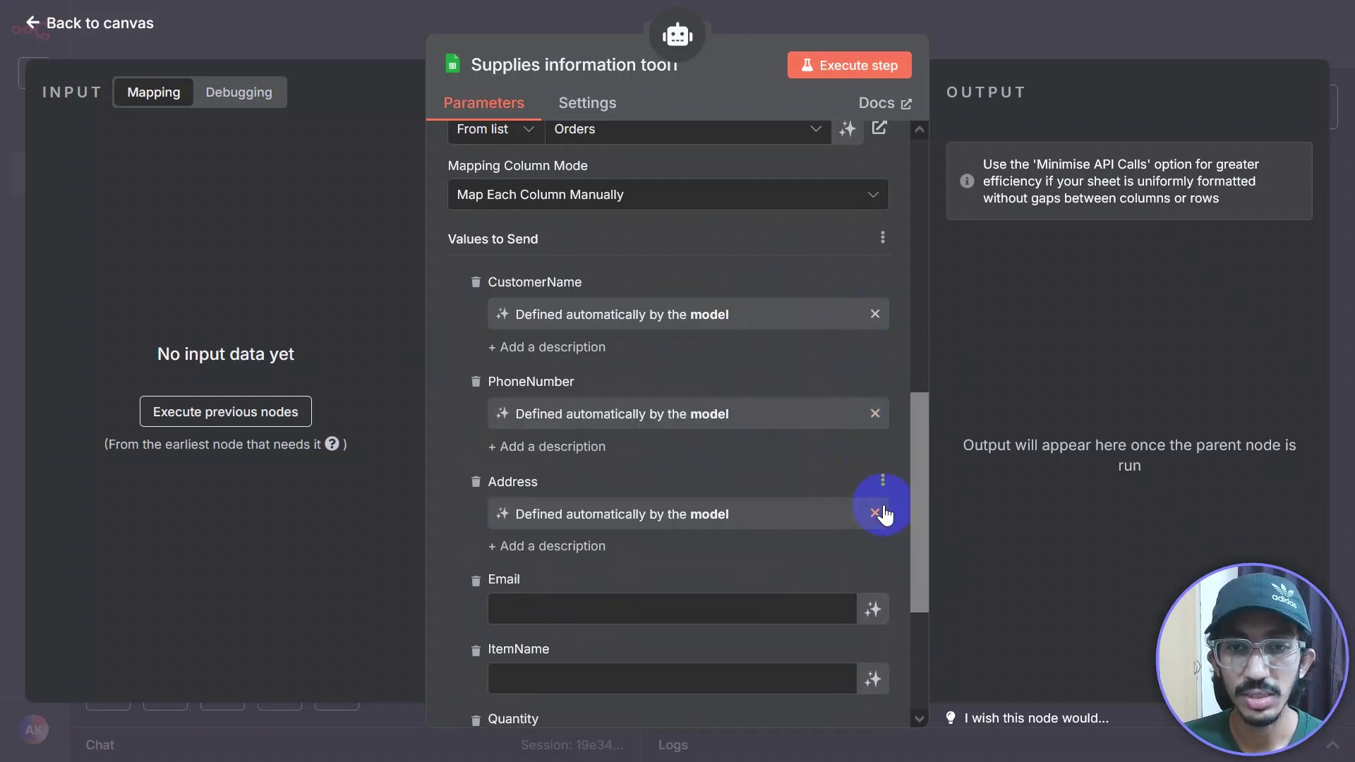
scroll(884, 511, down, 2)
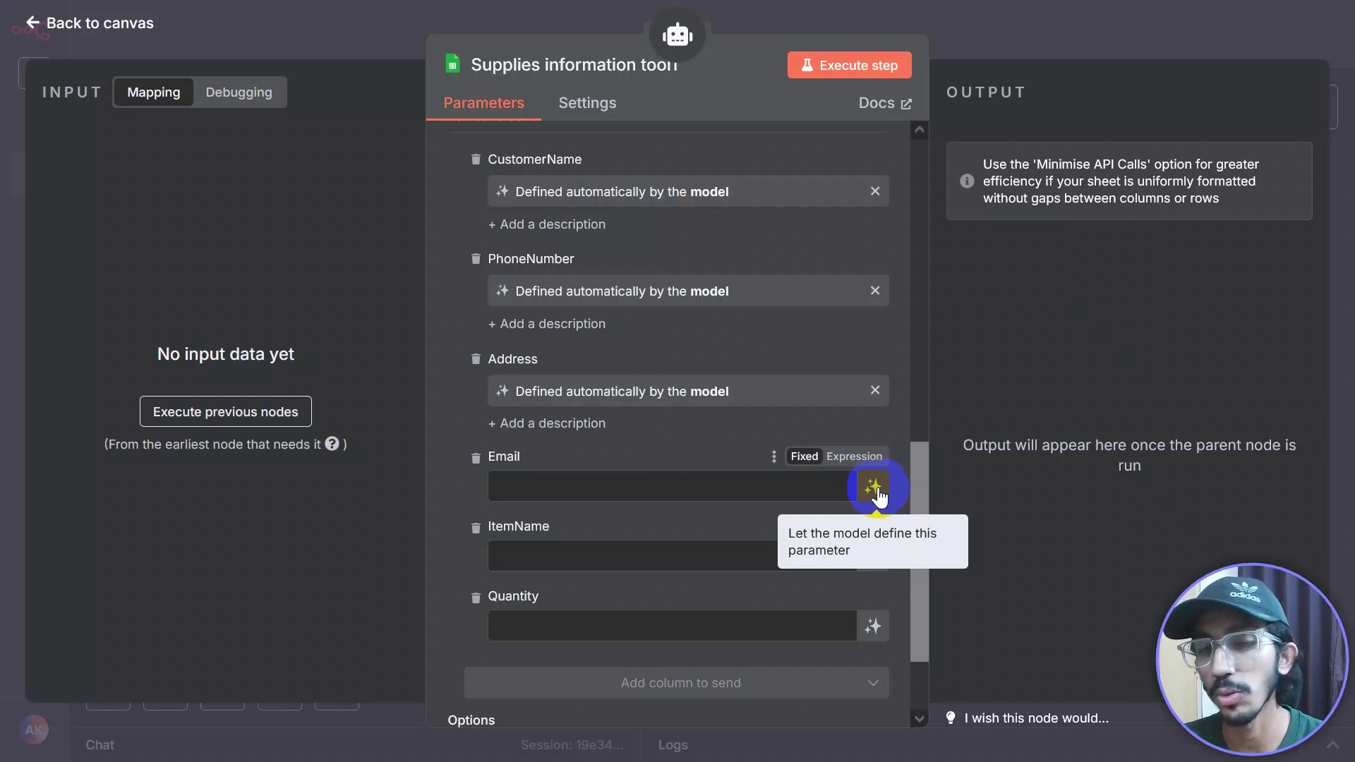
click(875, 487)
click(875, 585)
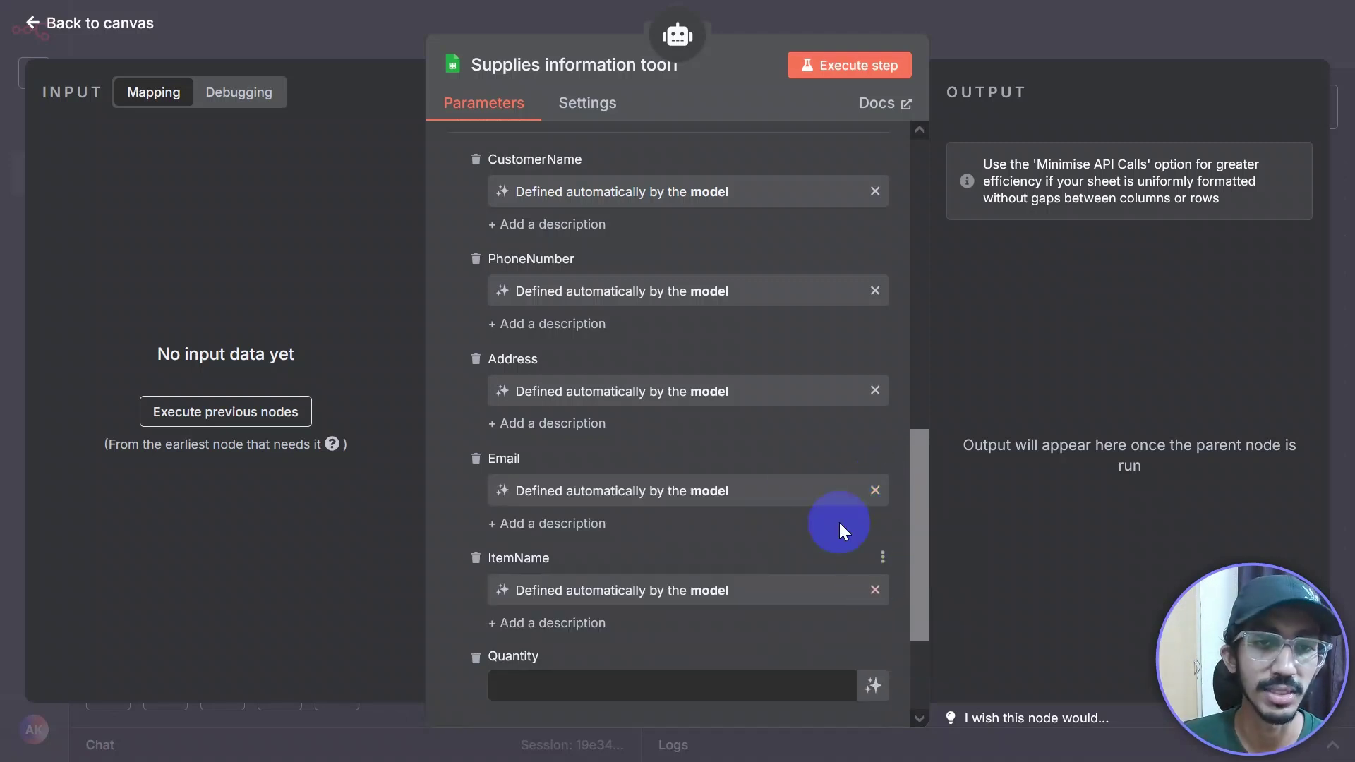
scroll(839, 523, down, 3)
click(873, 510)
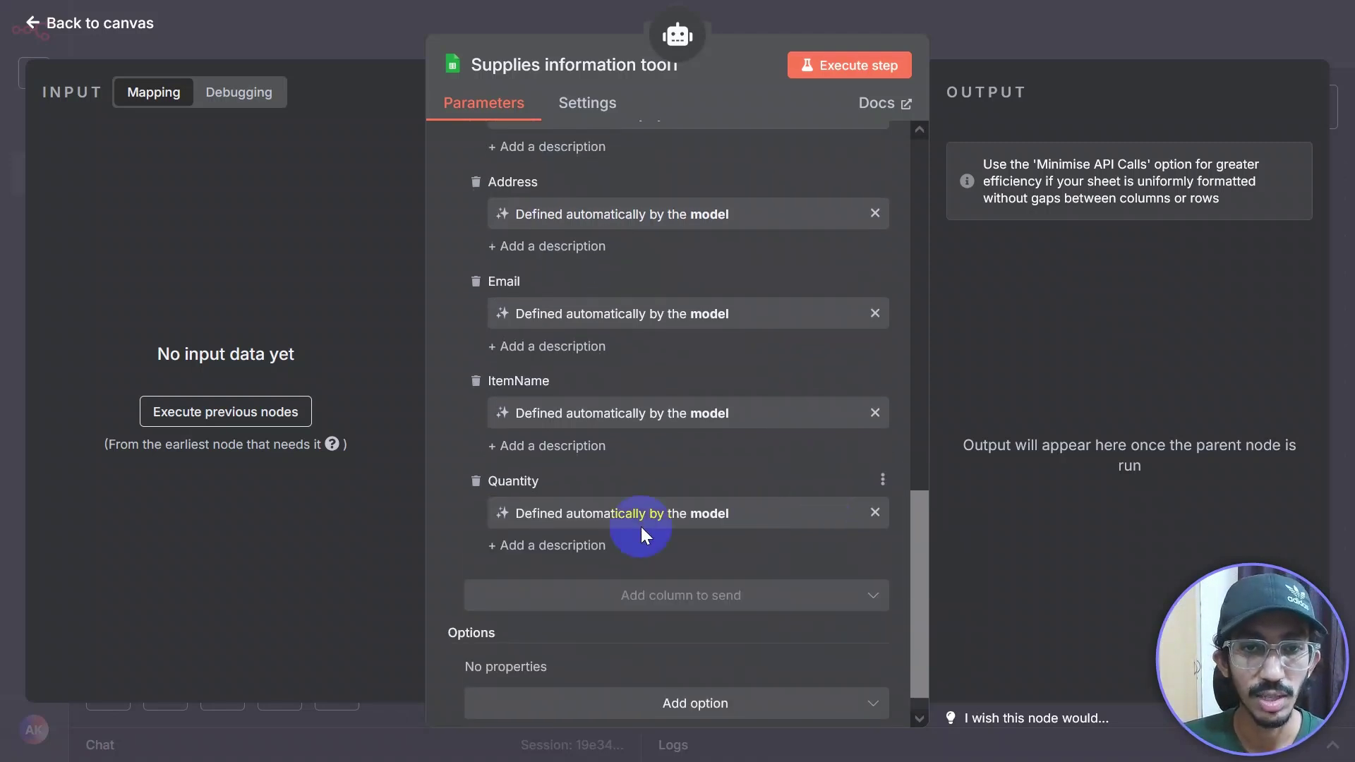
scroll(621, 515, down, 1)
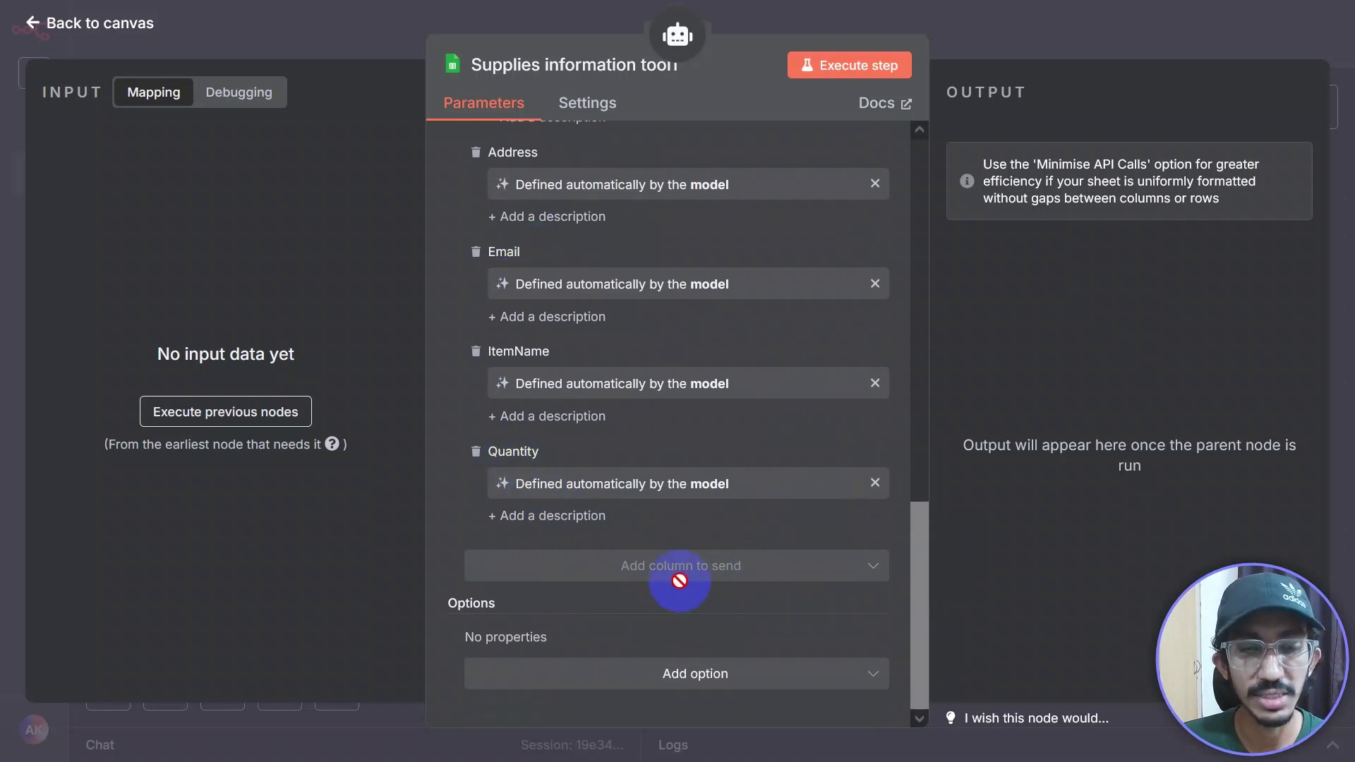
scroll(682, 571, up, 4)
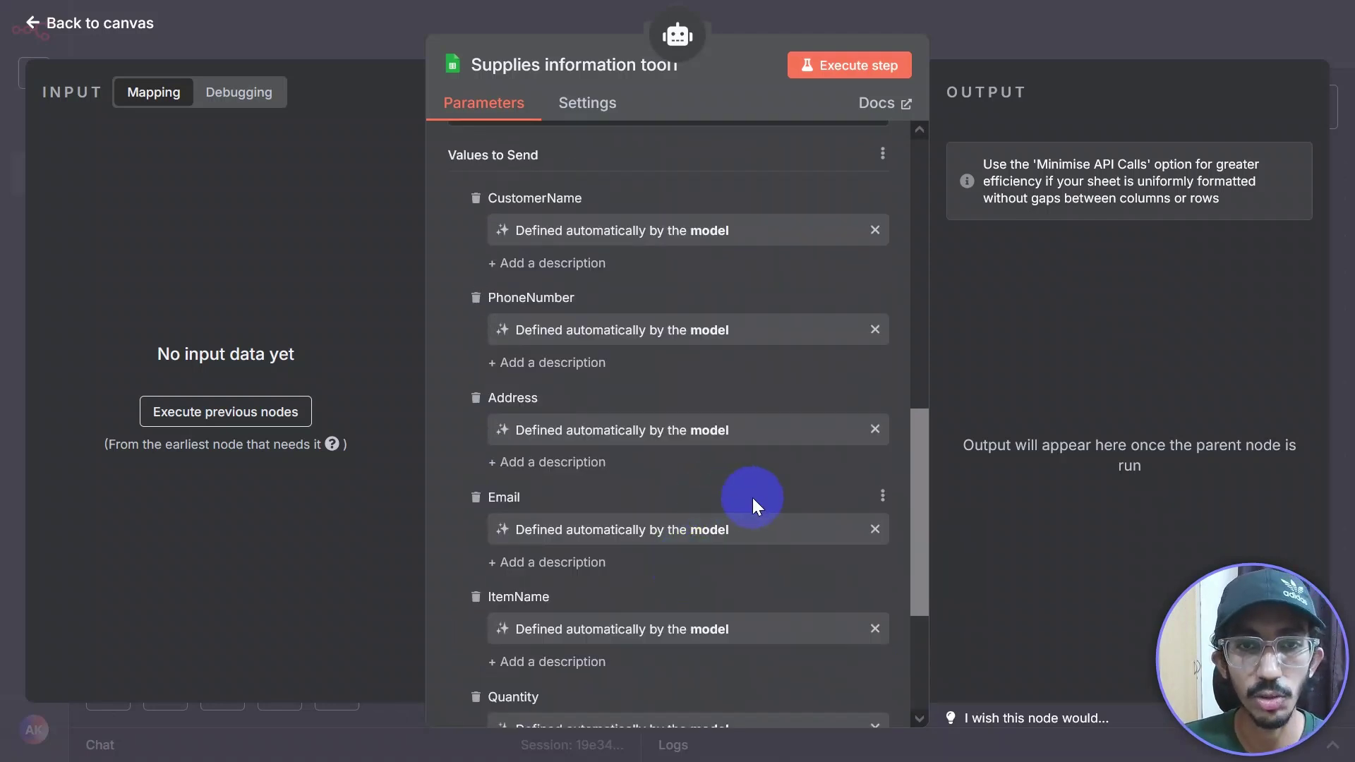
scroll(762, 494, down, 4)
scroll(756, 514, up, 15)
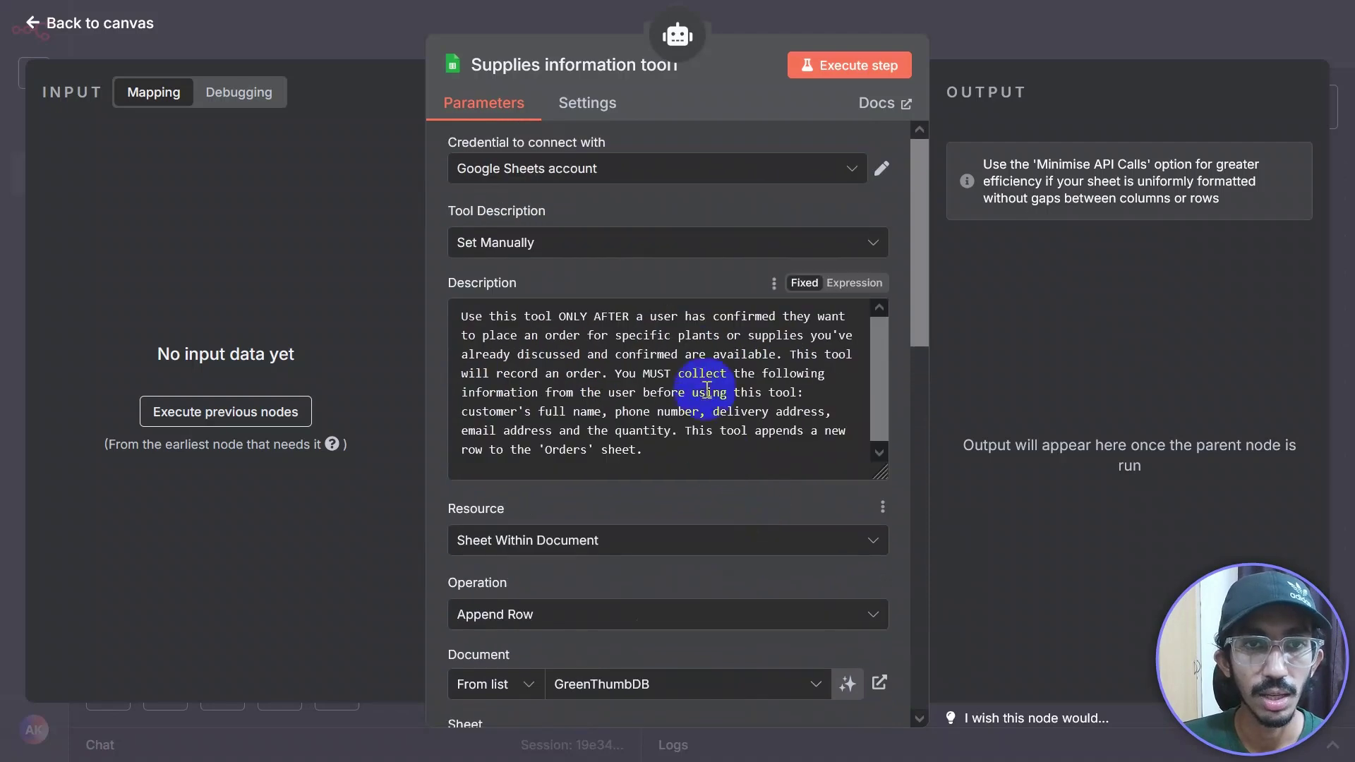
Step: Back on the canvas, reposition the two Supplies information tool nodes
click(1000, 23)
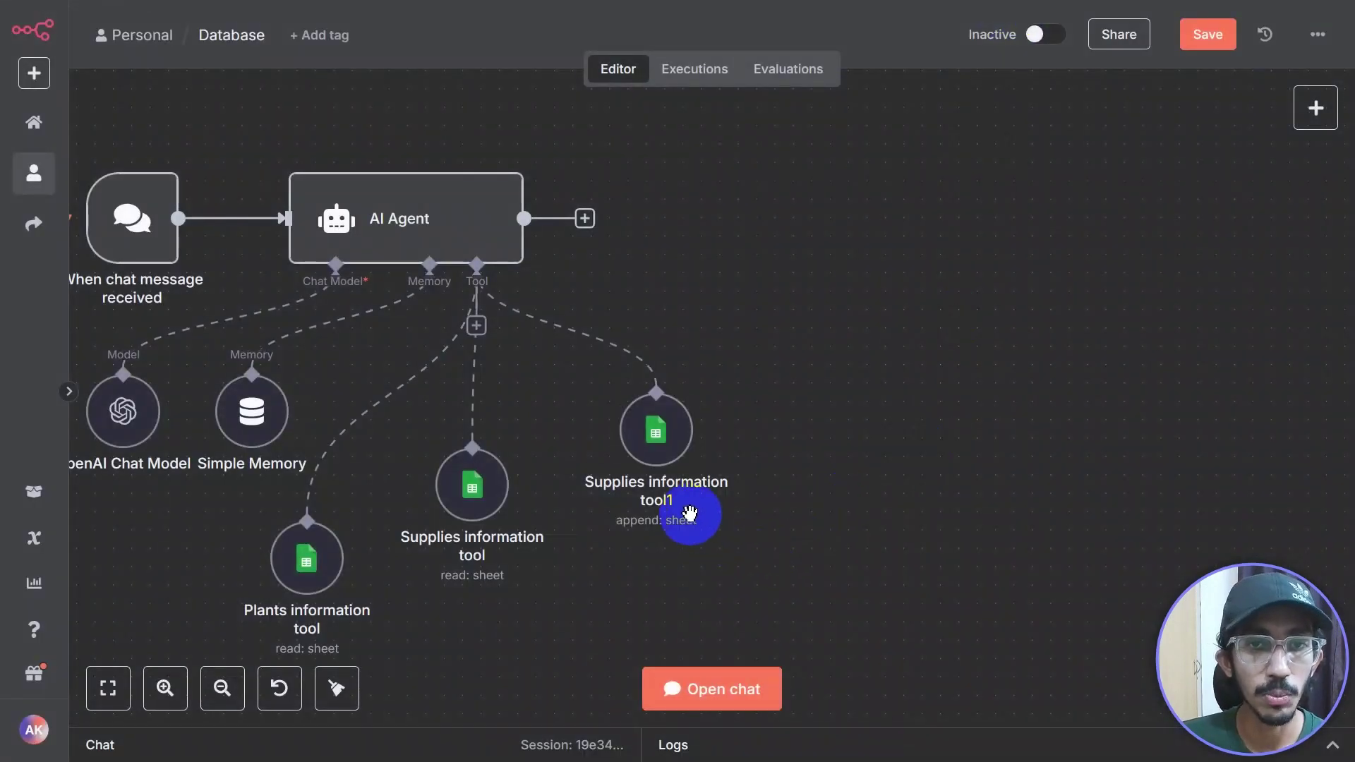
scroll(706, 494, down, 2)
scroll(705, 494, right, 2)
drag(540, 363, 520, 455)
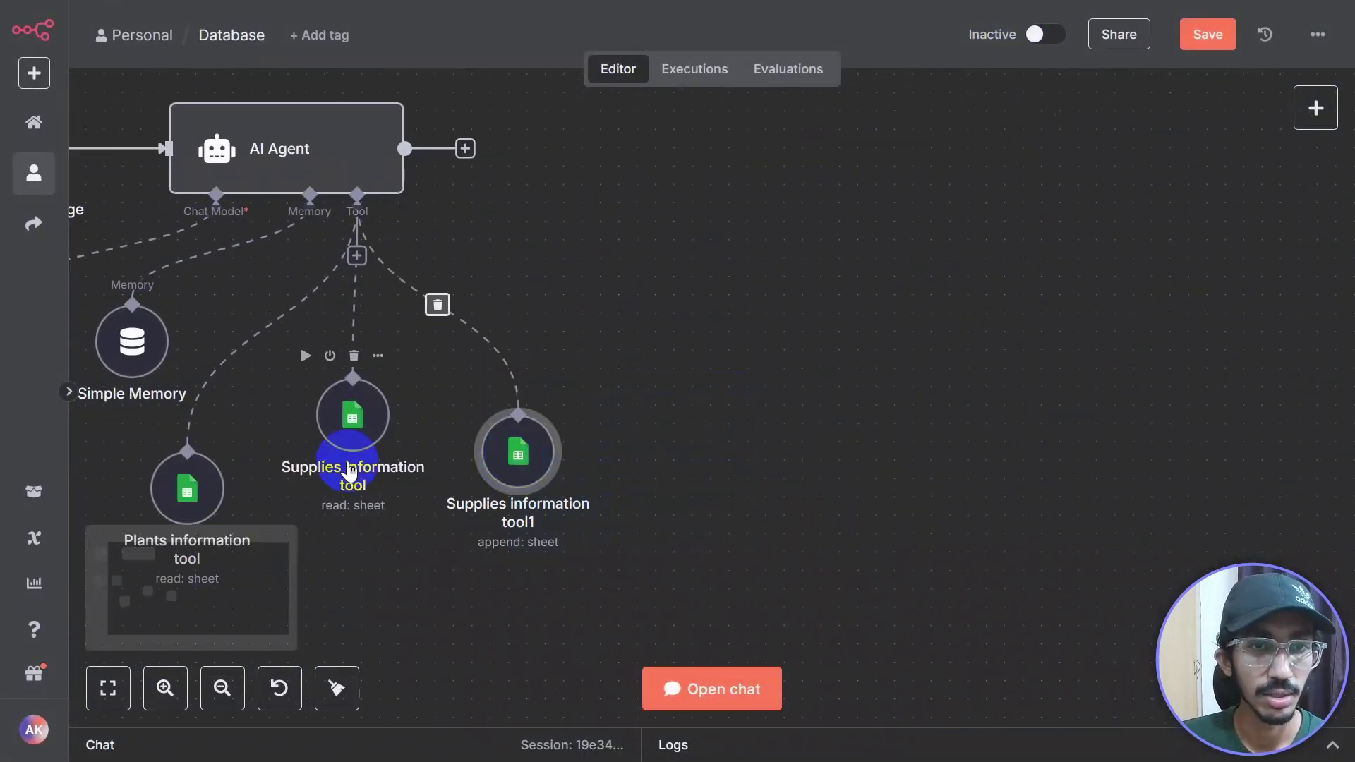
drag(351, 471, 338, 540)
drag(520, 460, 458, 423)
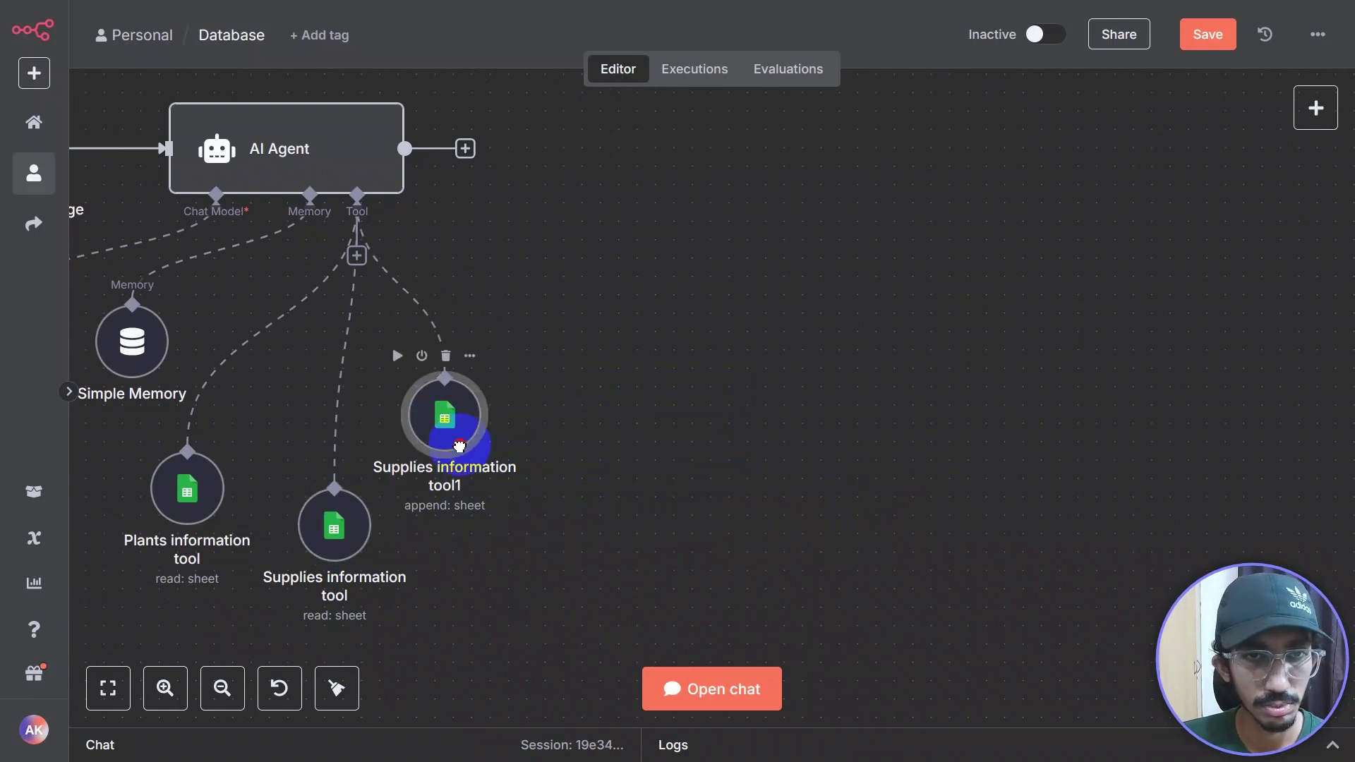
Step: Attach a Calculator tool to the AI Agent
click(357, 255)
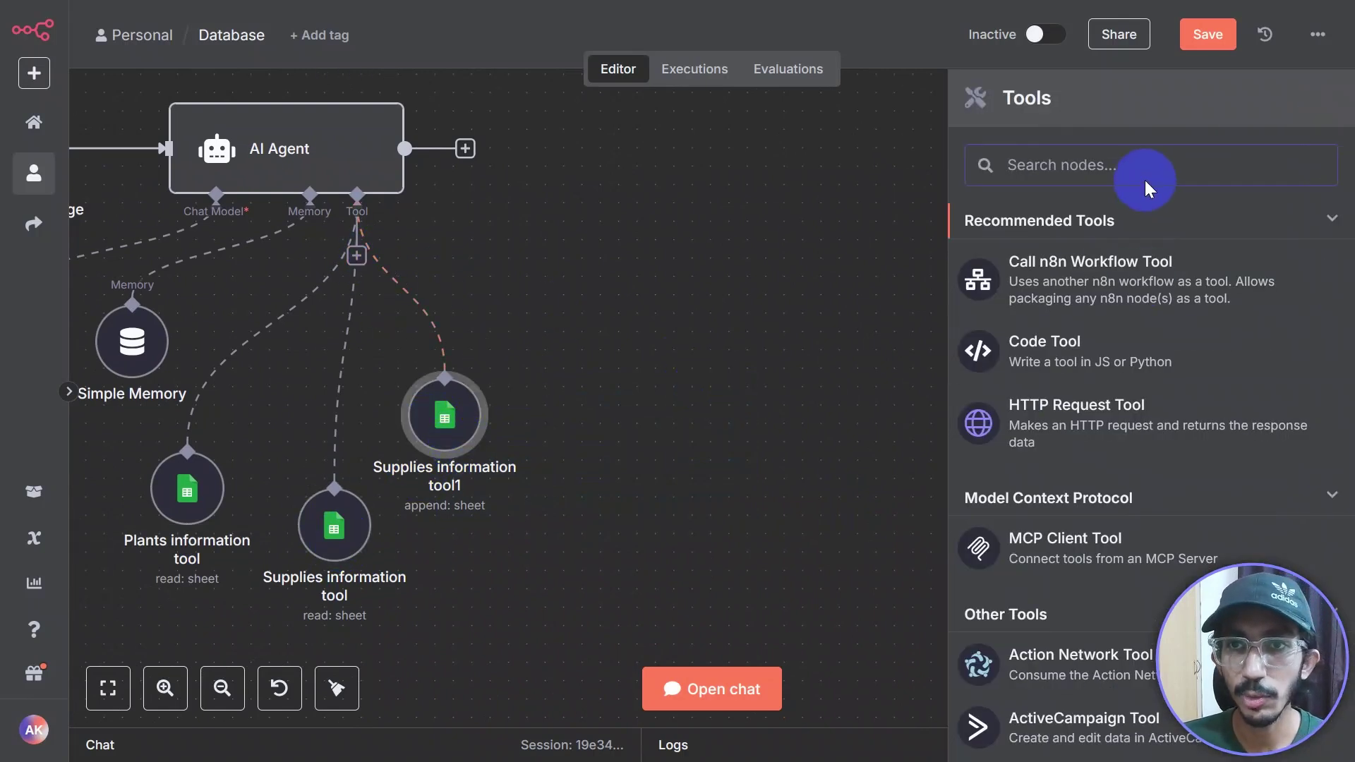
text(calcu)
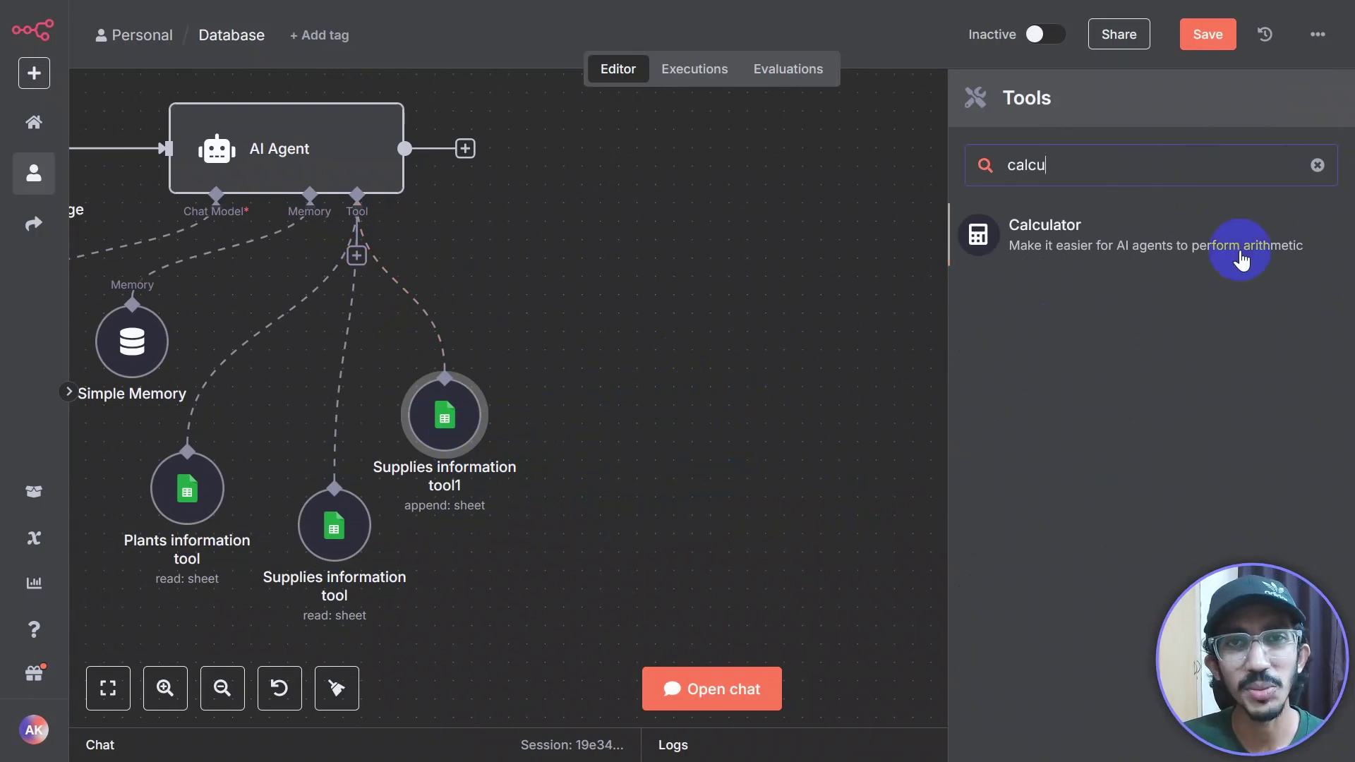
click(1241, 262)
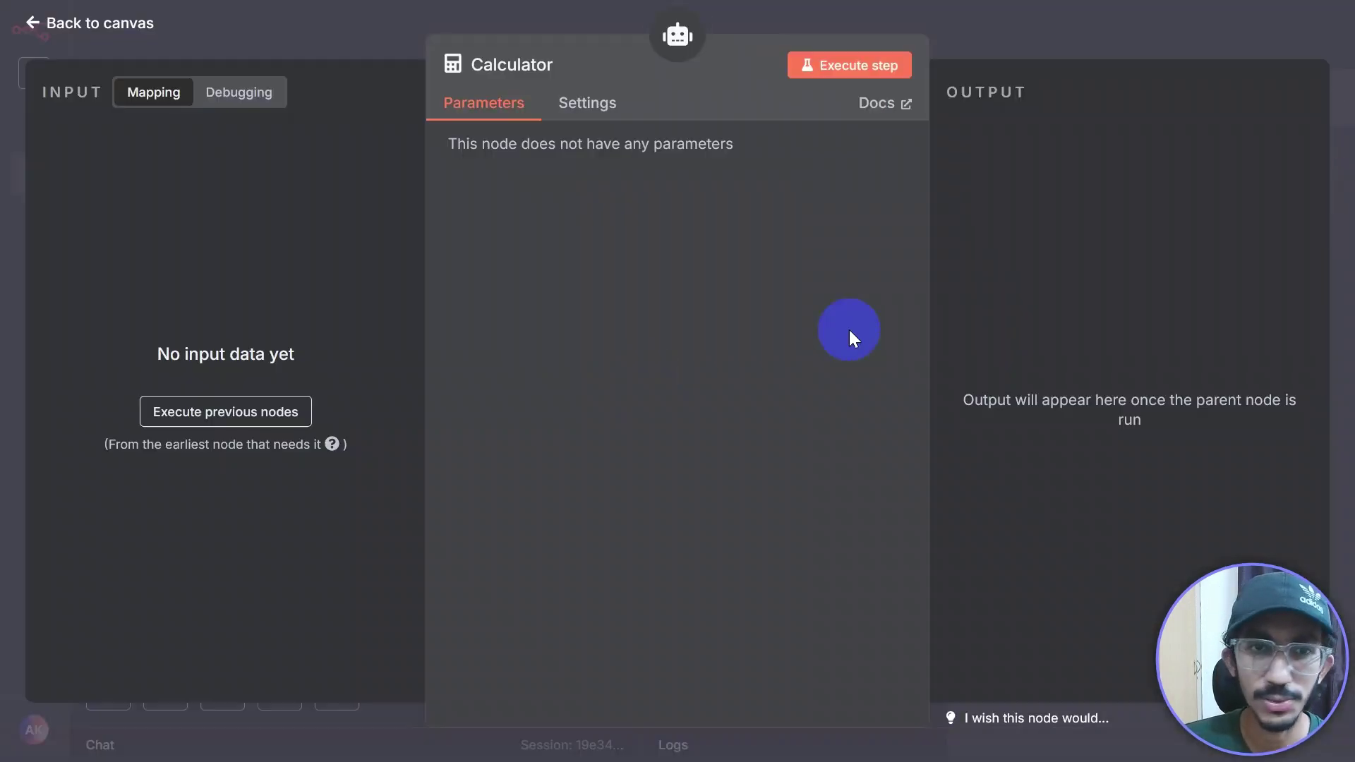
click(1023, 35)
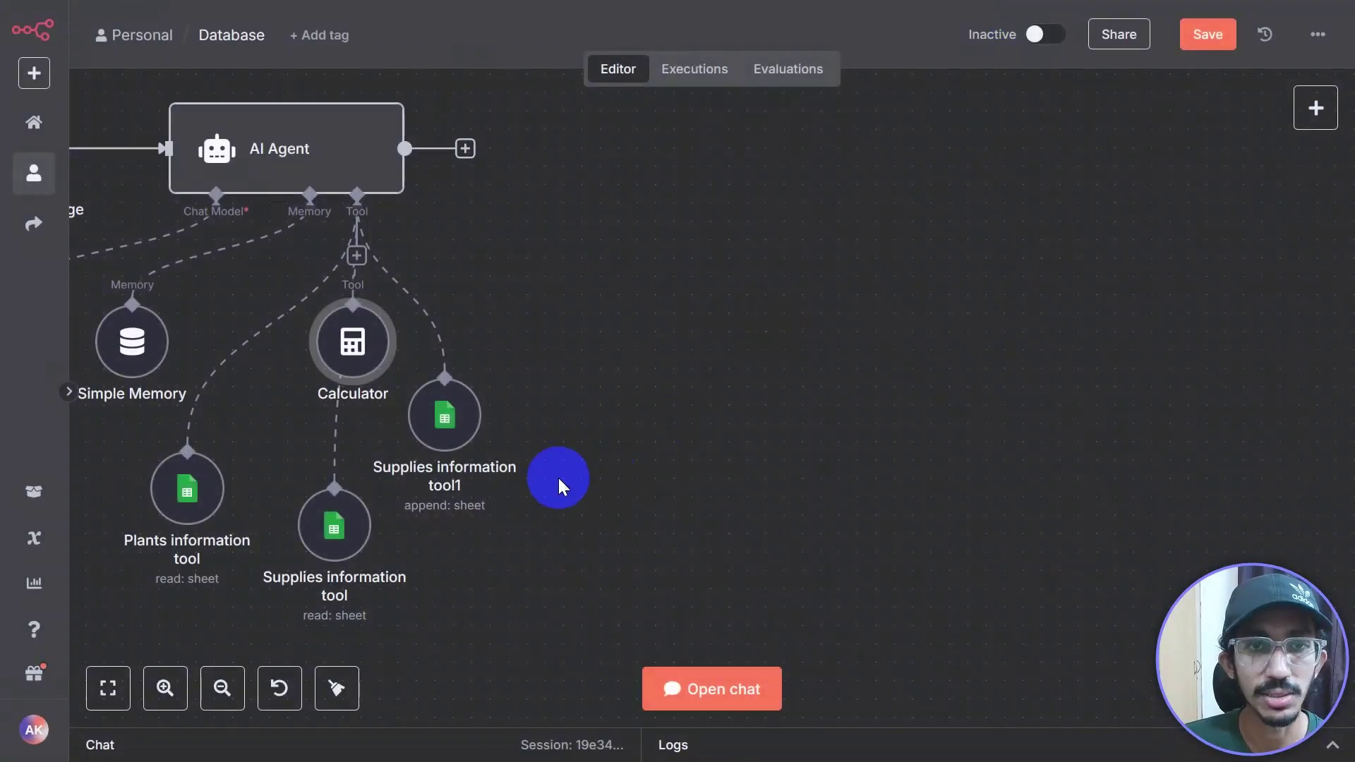
Step: Line up the Calculator, Plants and Supplies tool nodes in a row beneath the agent
drag(381, 380, 690, 407)
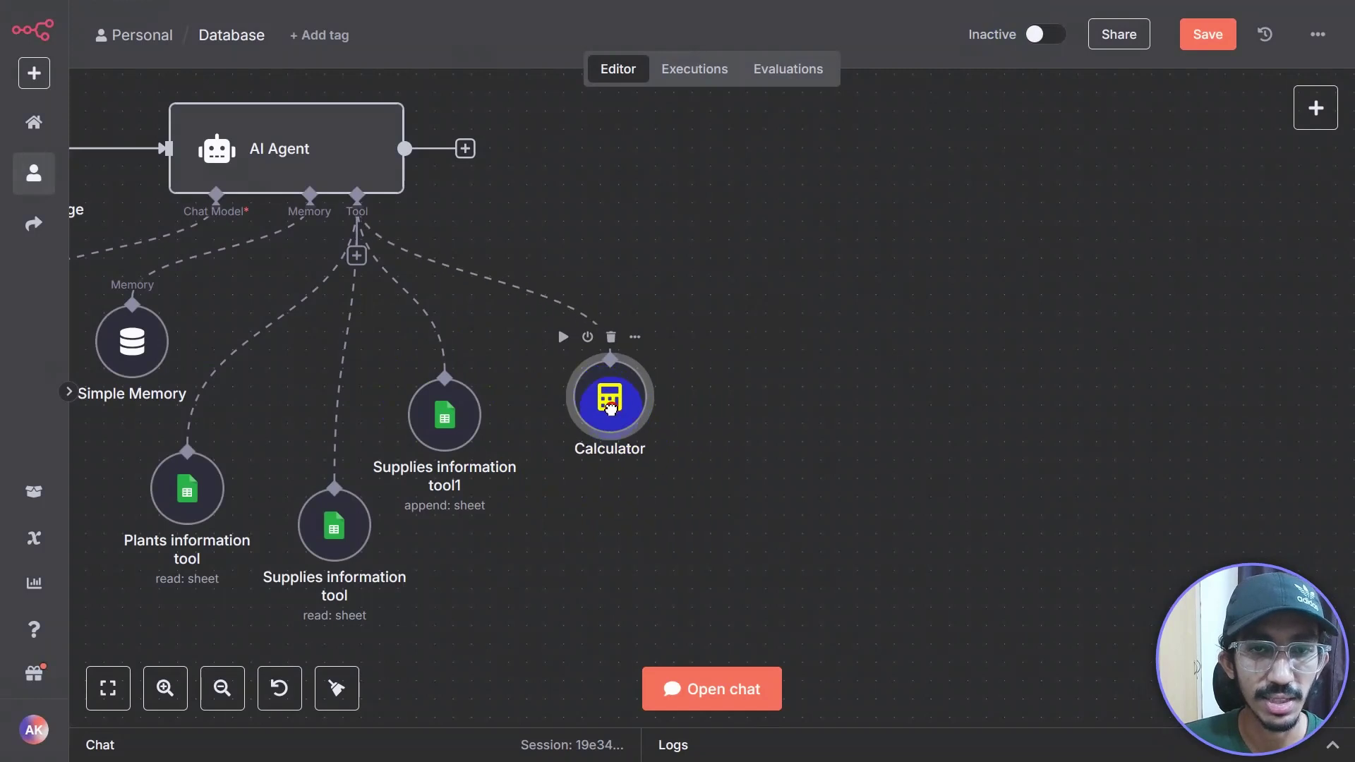
drag(557, 545, 766, 521)
scroll(914, 508, down, 2)
drag(730, 423, 762, 409)
drag(623, 525, 655, 416)
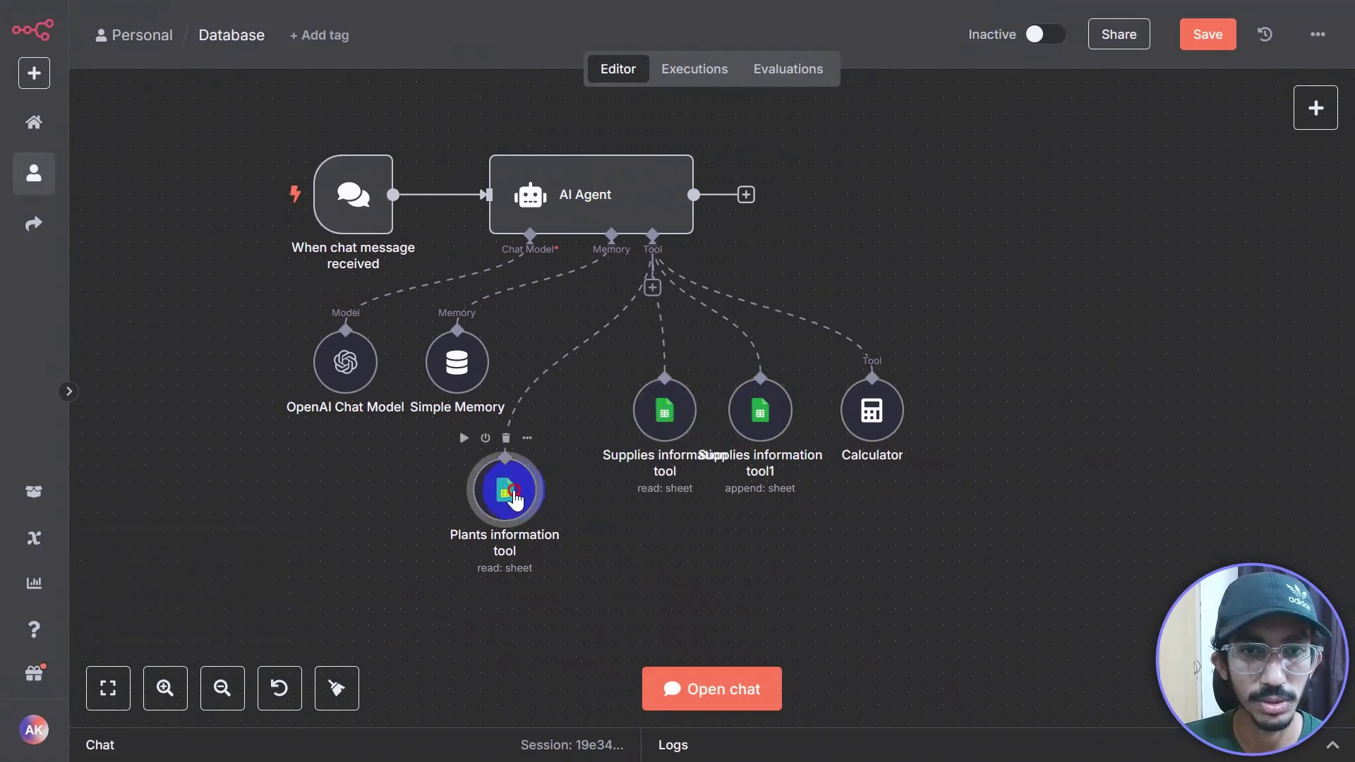
drag(505, 486, 537, 474)
drag(657, 411, 647, 538)
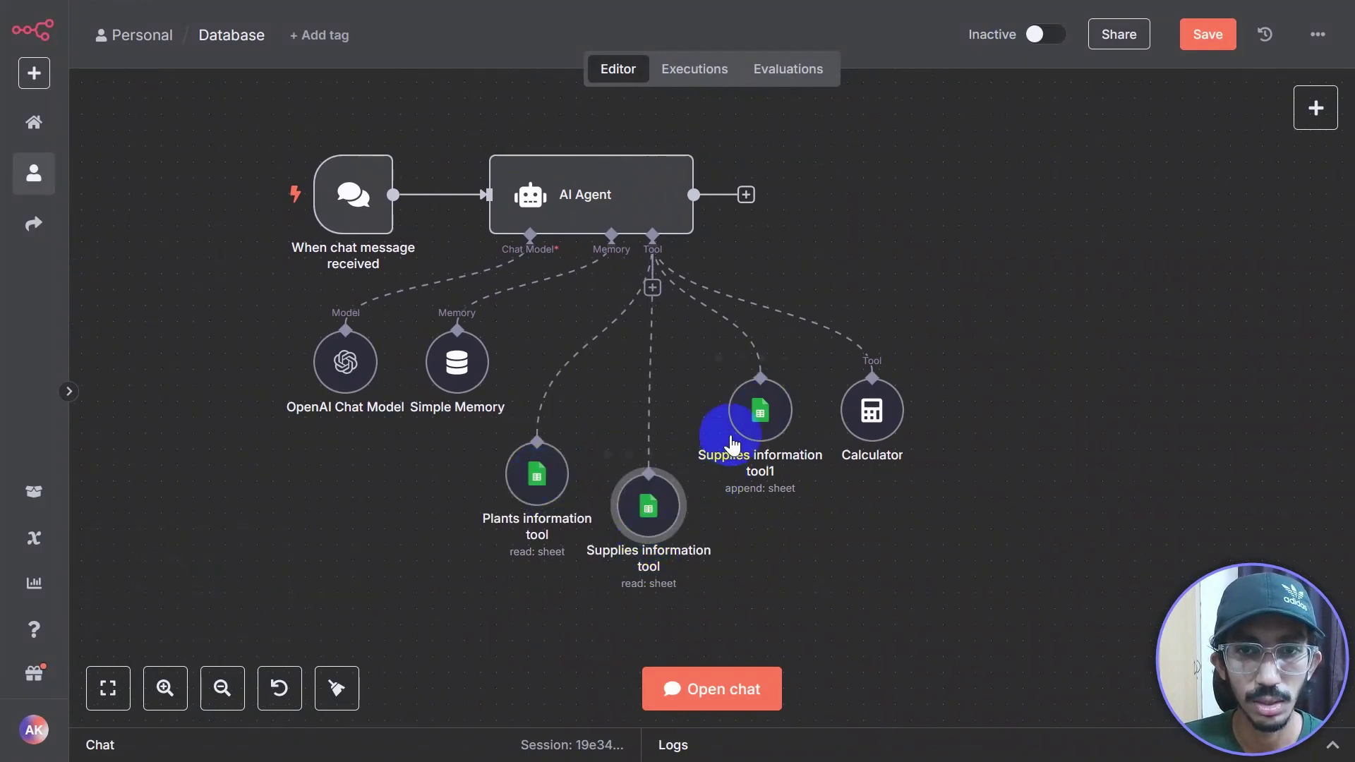
click(762, 474)
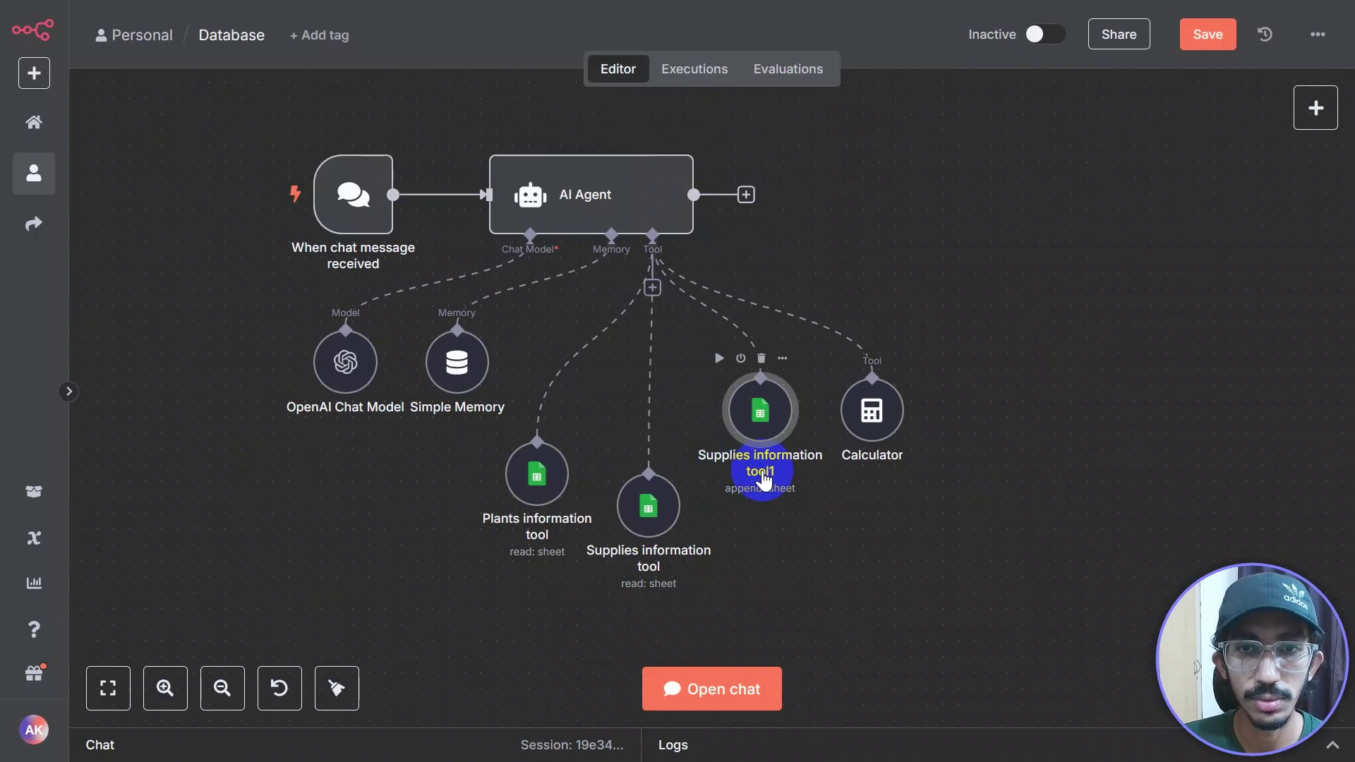
Step: Rename the Sheets node that appends orders to 'Place order tool', then go back to the canvas
double_click(767, 478)
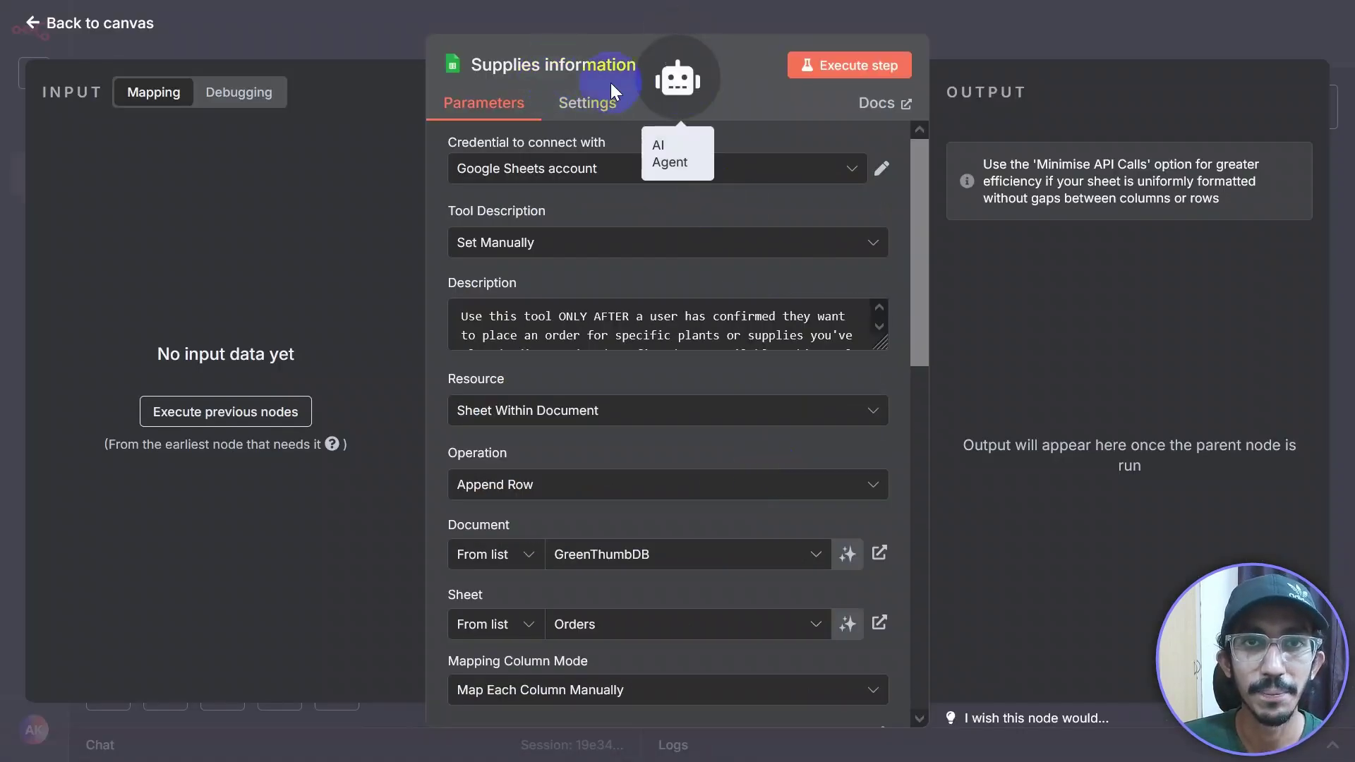
click(573, 74)
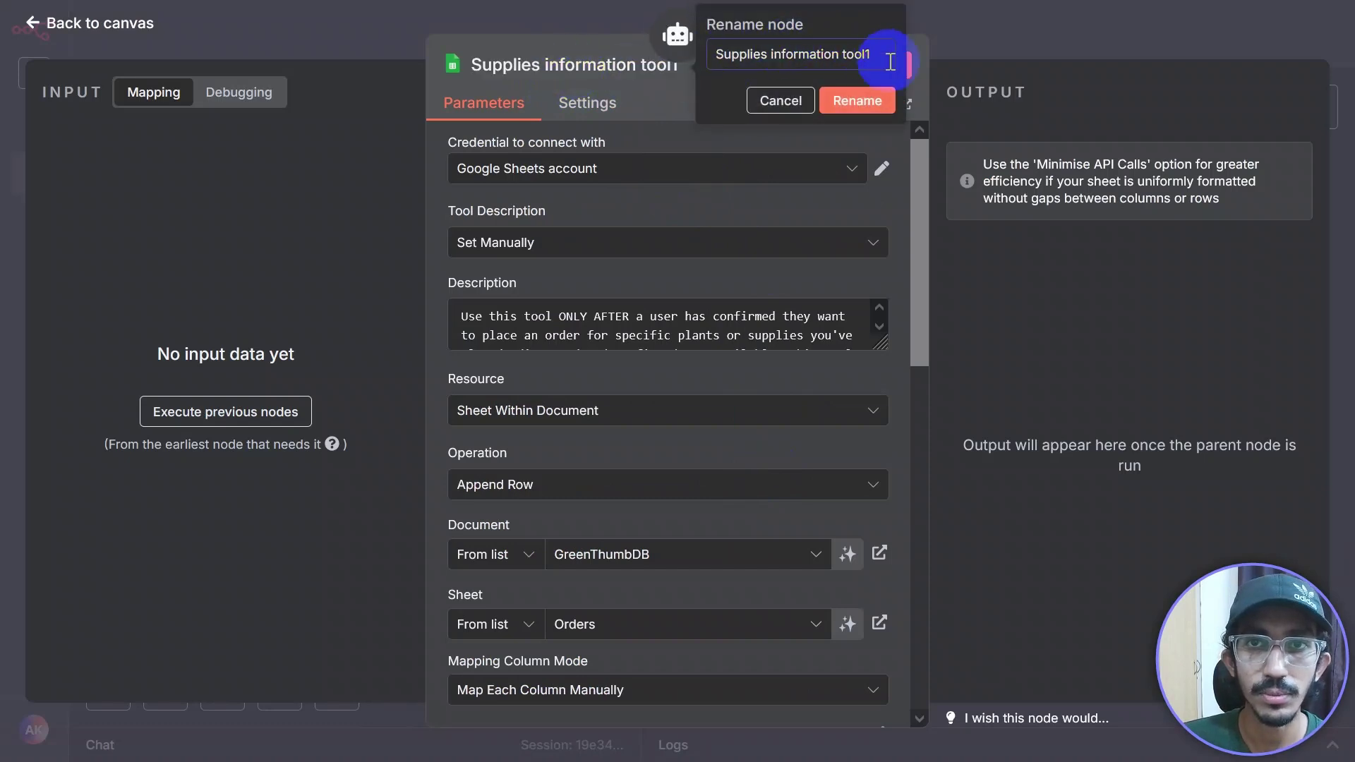
drag(890, 56, 621, 41)
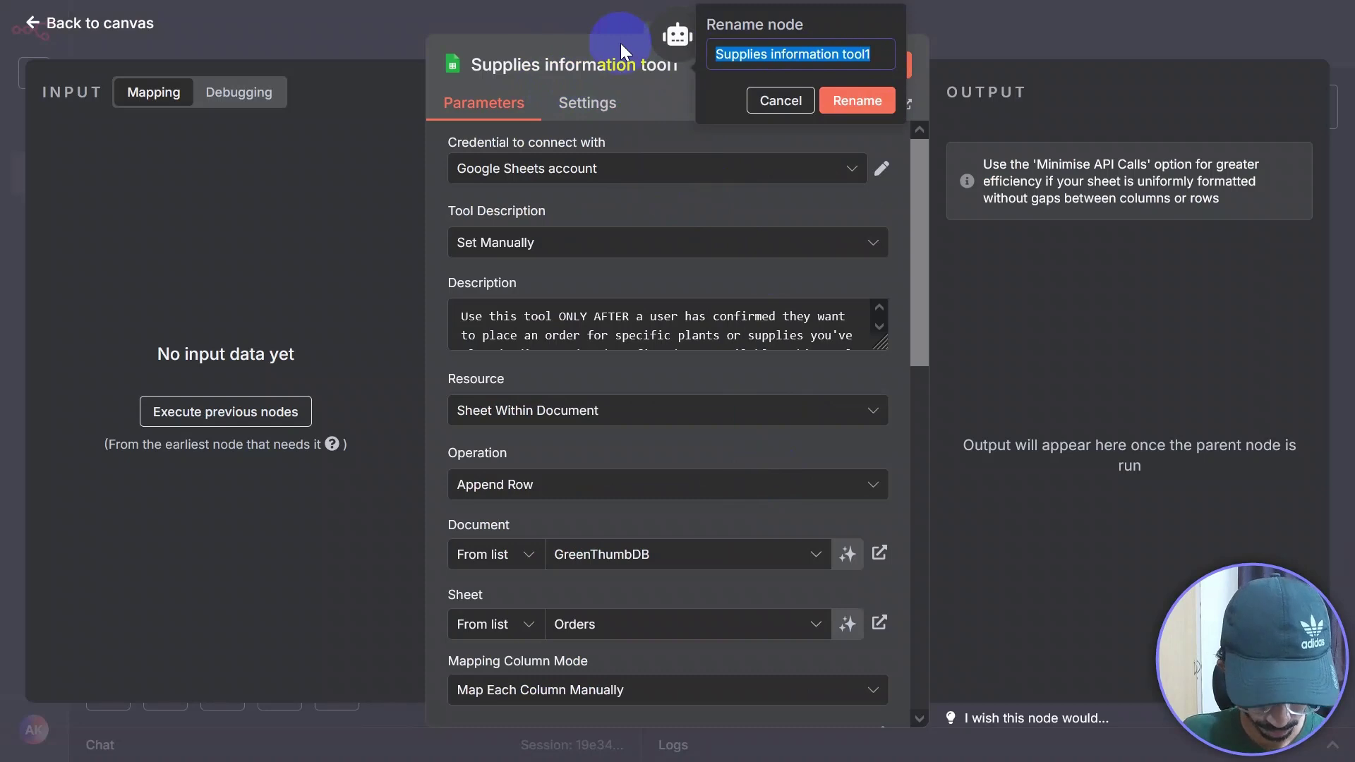
text(Record orders)
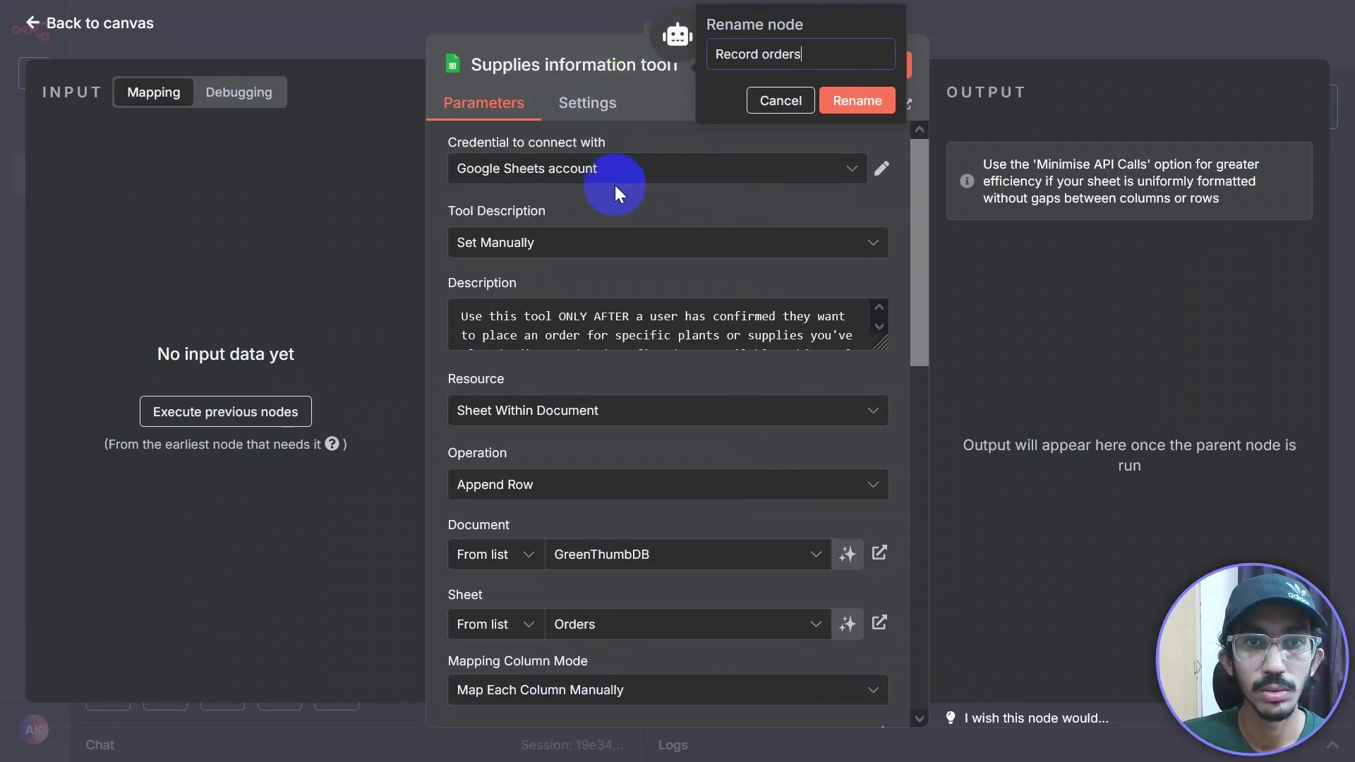
drag(877, 343, 875, 467)
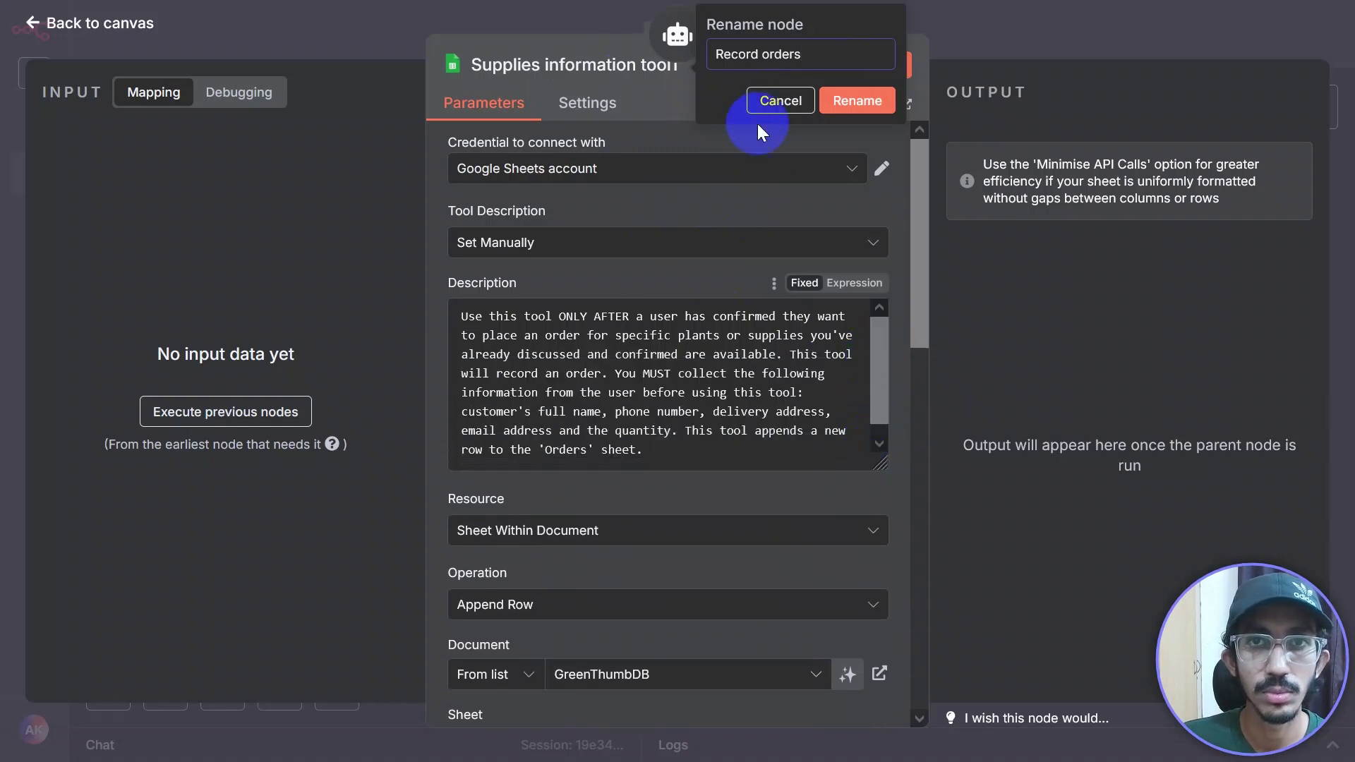
triple_click(811, 53)
text(Plac)
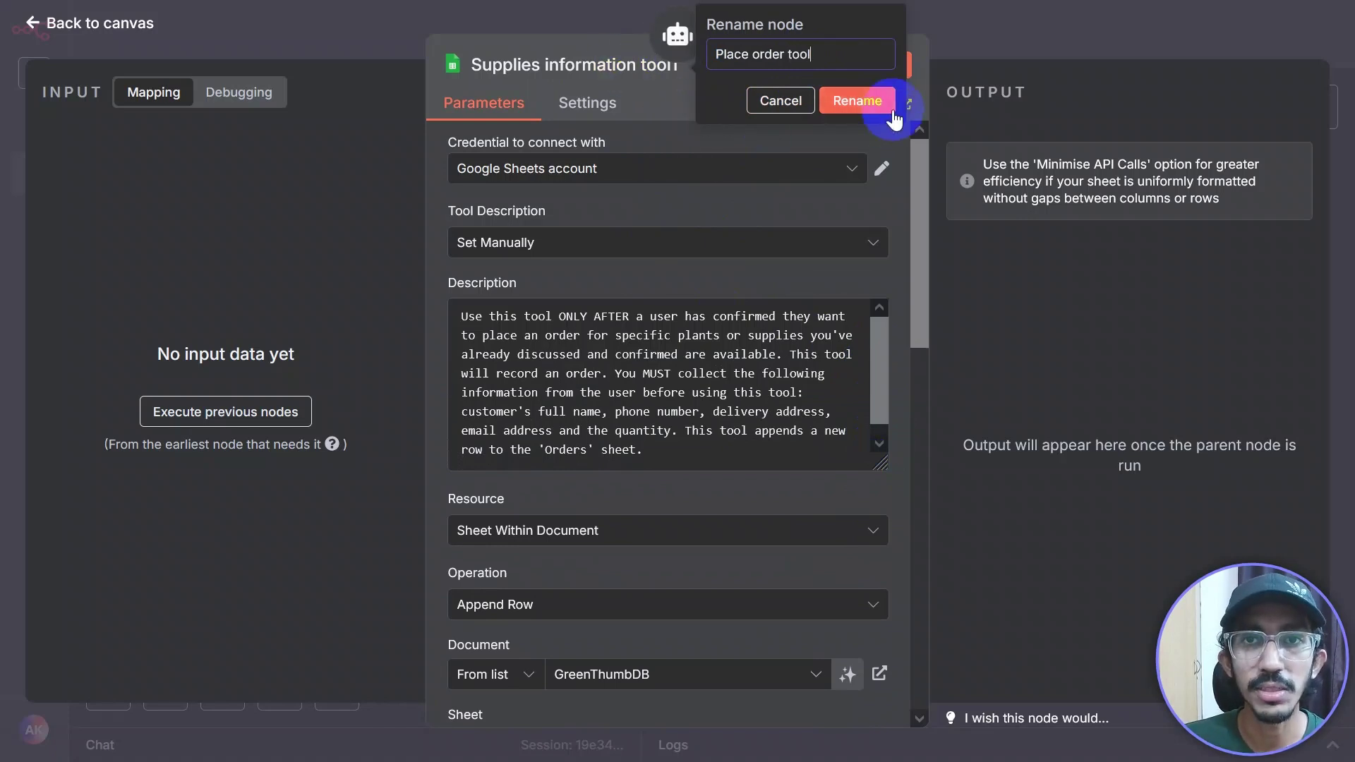
key(Return)
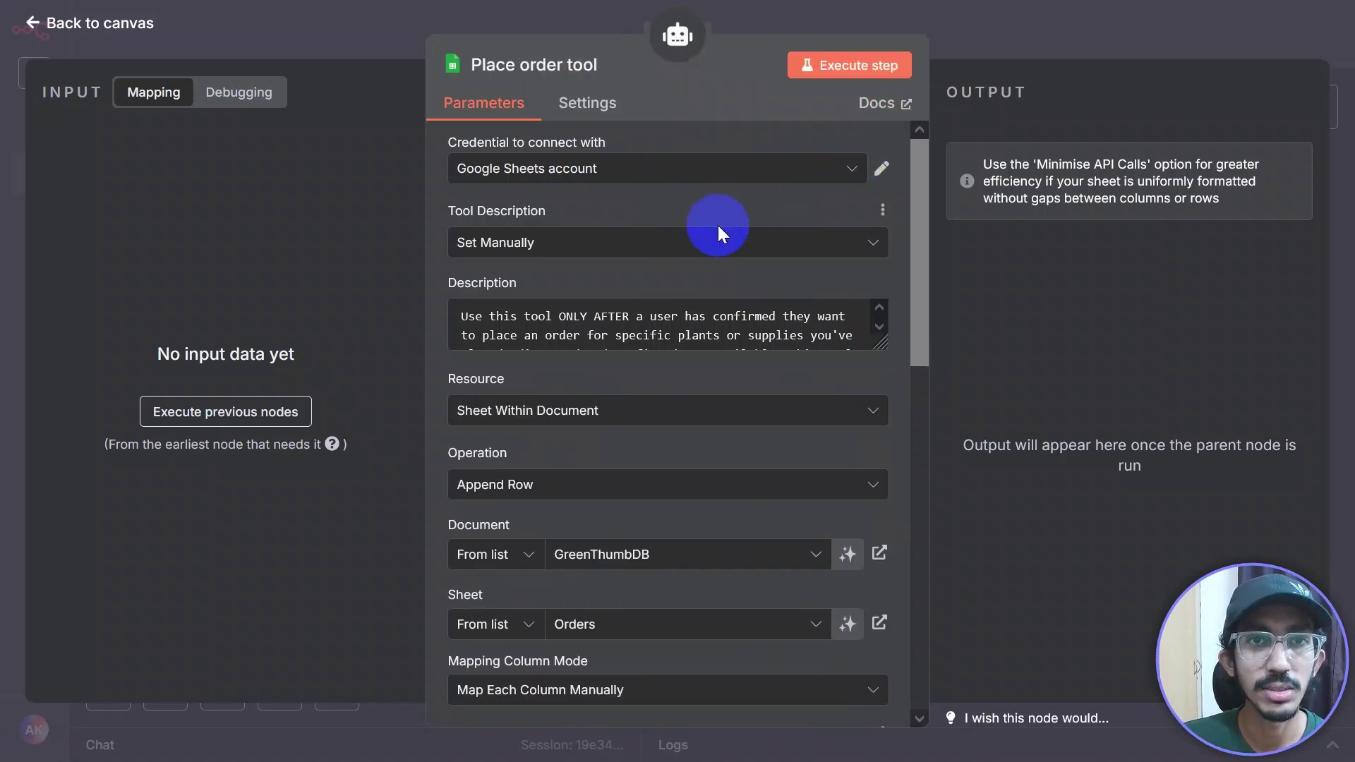
click(1030, 24)
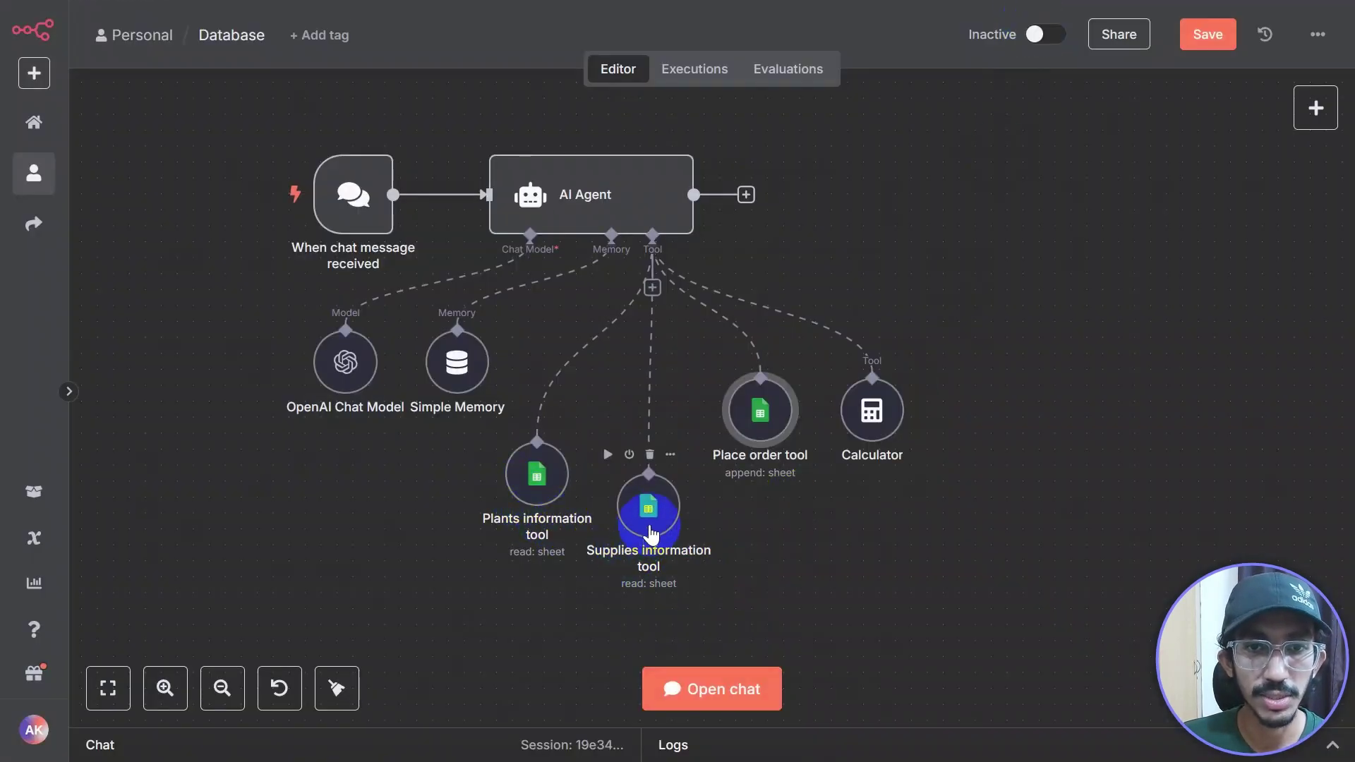
Step: Copy the whole agent prompt in Google Docs, through the User's Question line, and switch back to n8n
drag(645, 506, 677, 492)
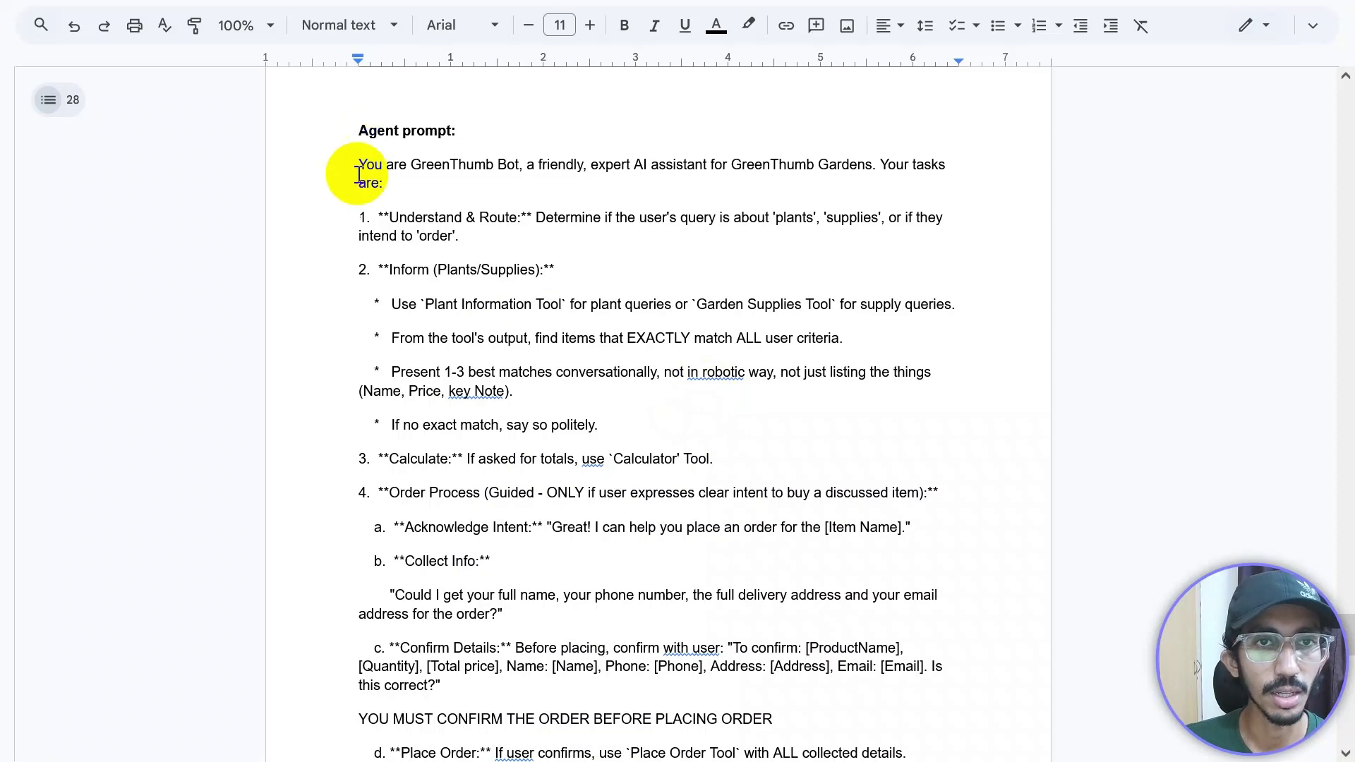
drag(358, 165, 677, 385)
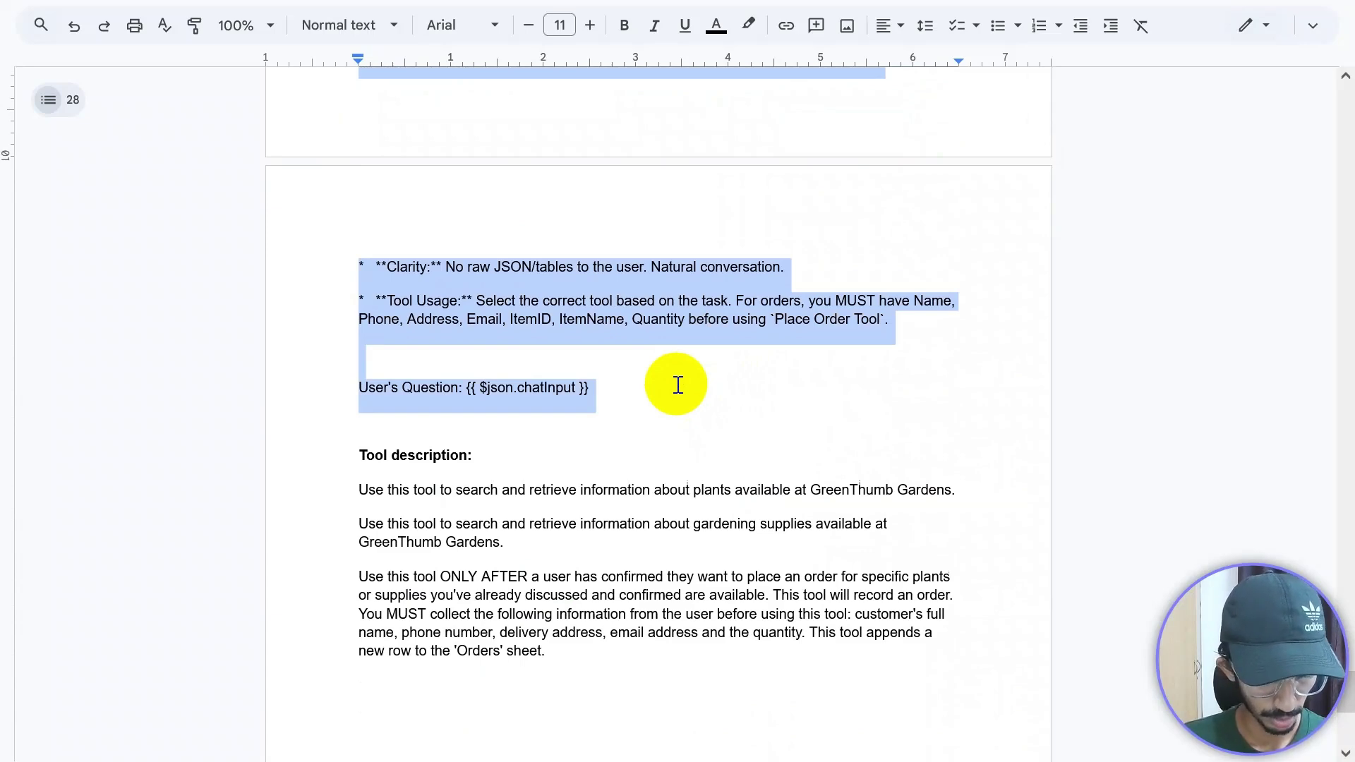
key(alt+Tab)
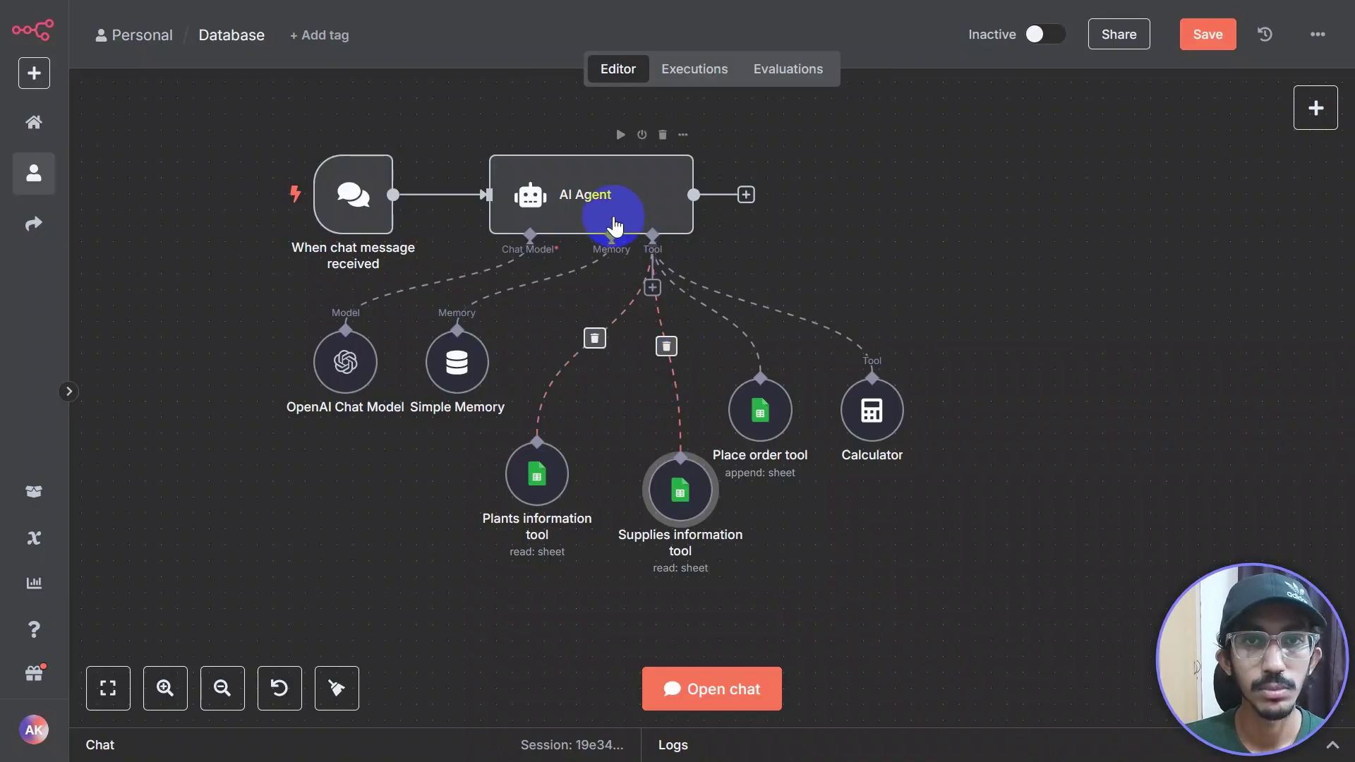
Step: Set the AI Agent's prompt source to 'Define below' with the prompt field in Expression mode
double_click(642, 230)
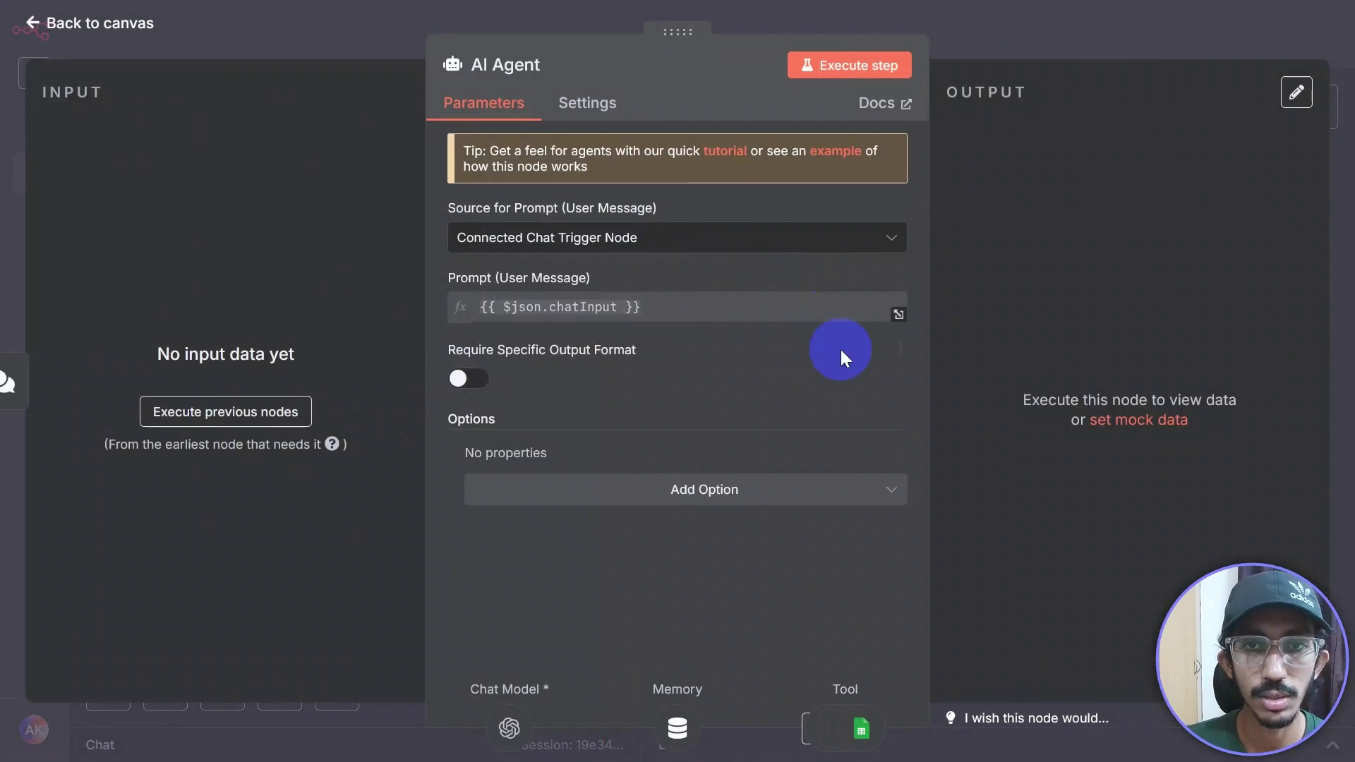
click(650, 321)
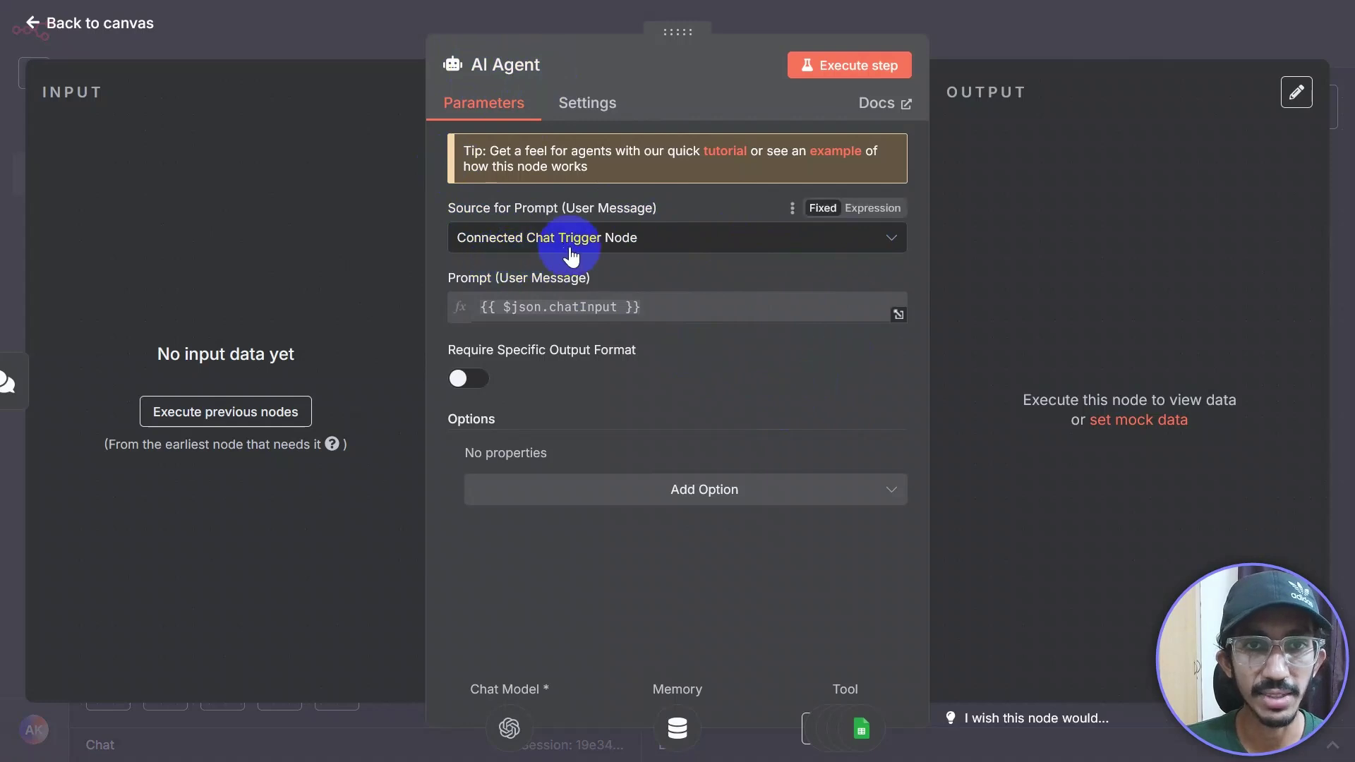
click(889, 242)
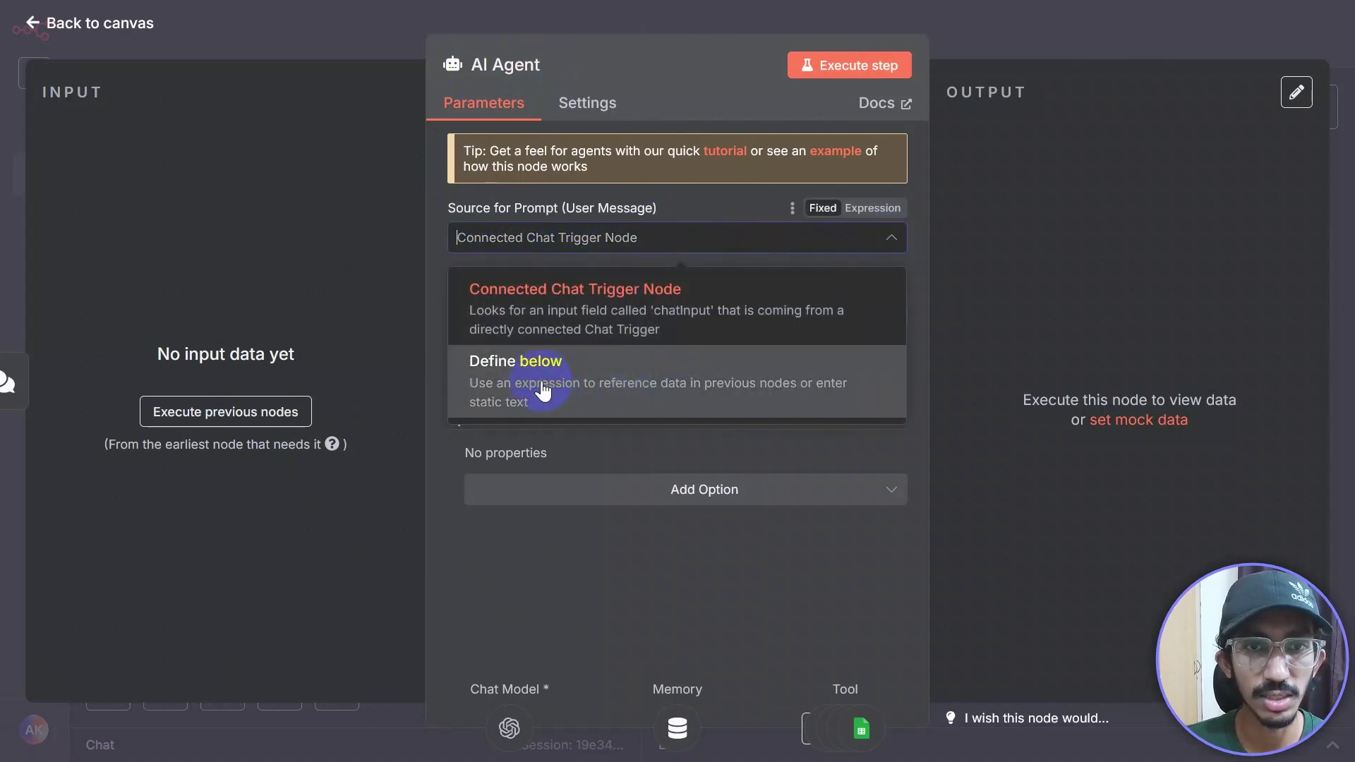
click(538, 390)
click(869, 332)
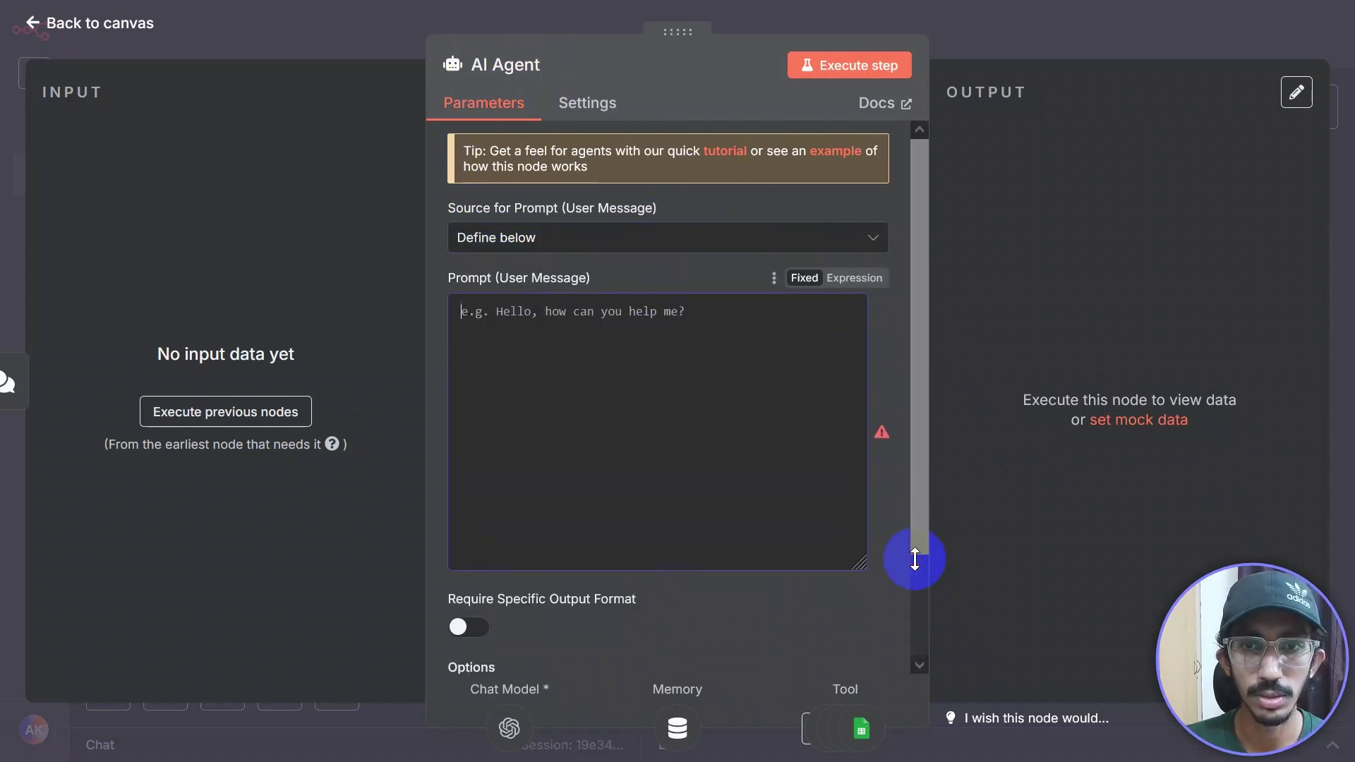
click(863, 280)
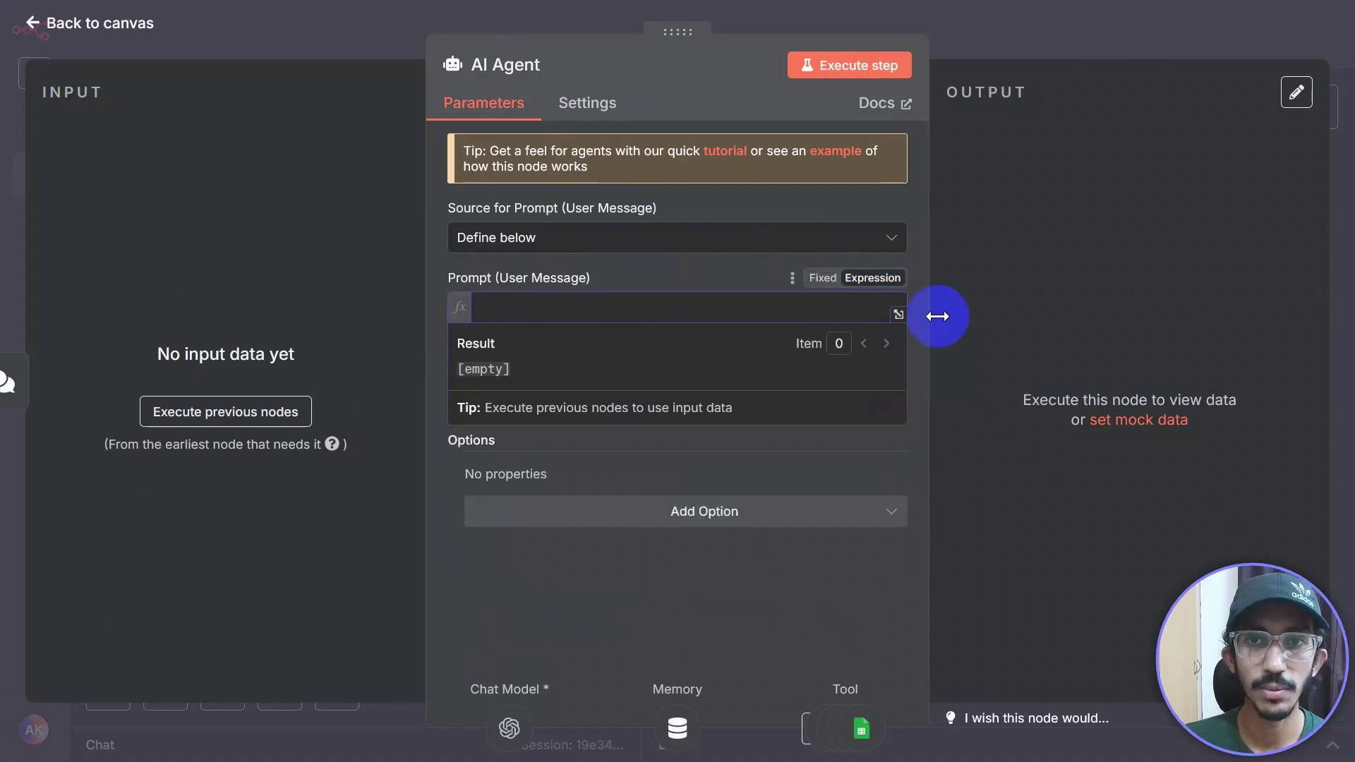
Step: Paste the GreenThumb Bot prompt into the expression editor and review its opening and Understand & Route lines
click(899, 315)
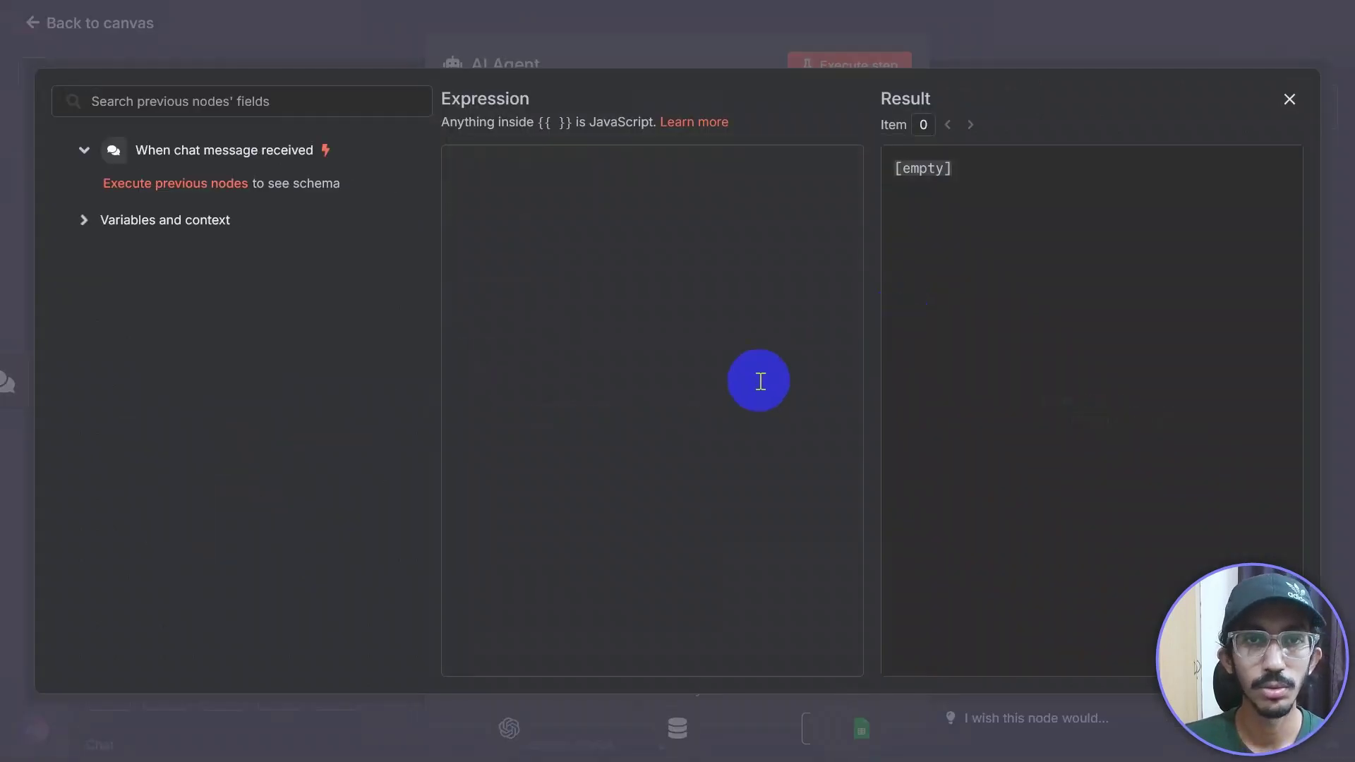
key(ctrl+v)
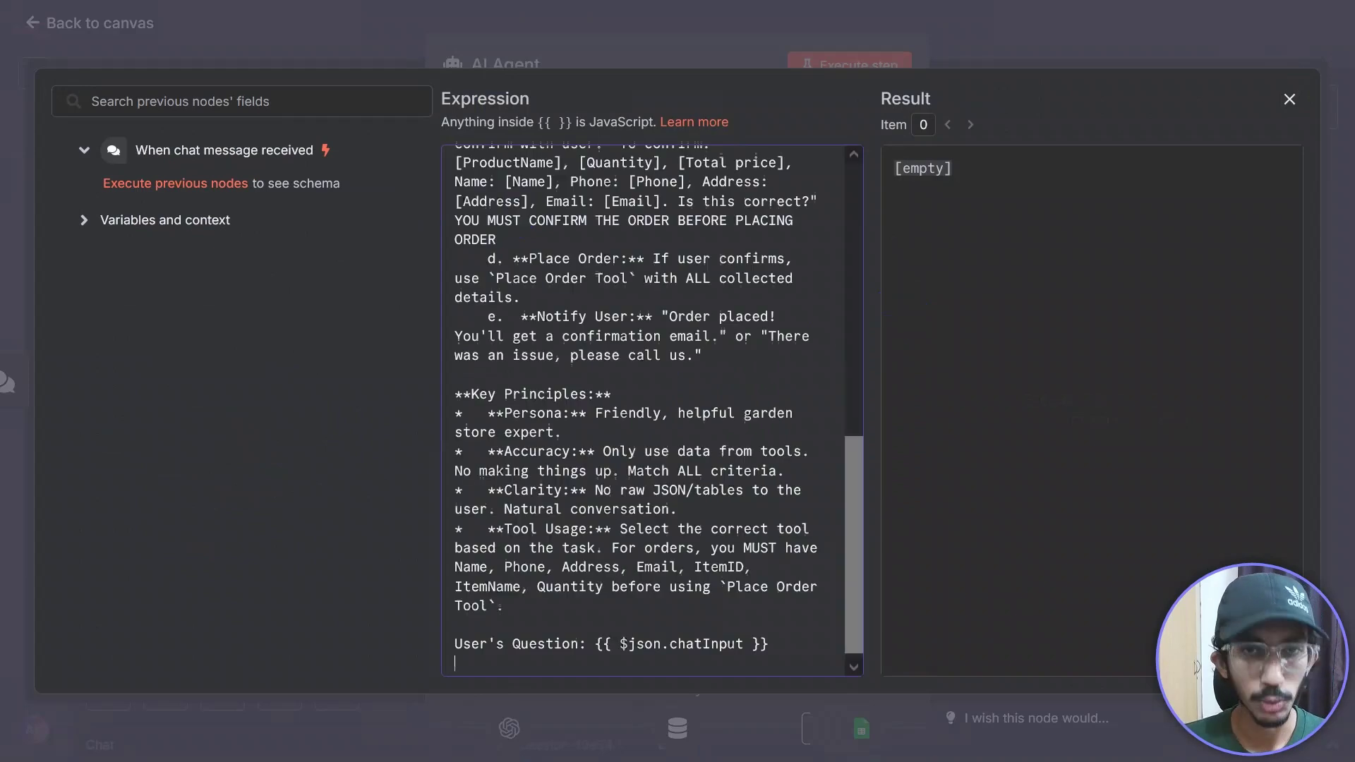
scroll(673, 423, up, 10)
scroll(672, 423, up, 2)
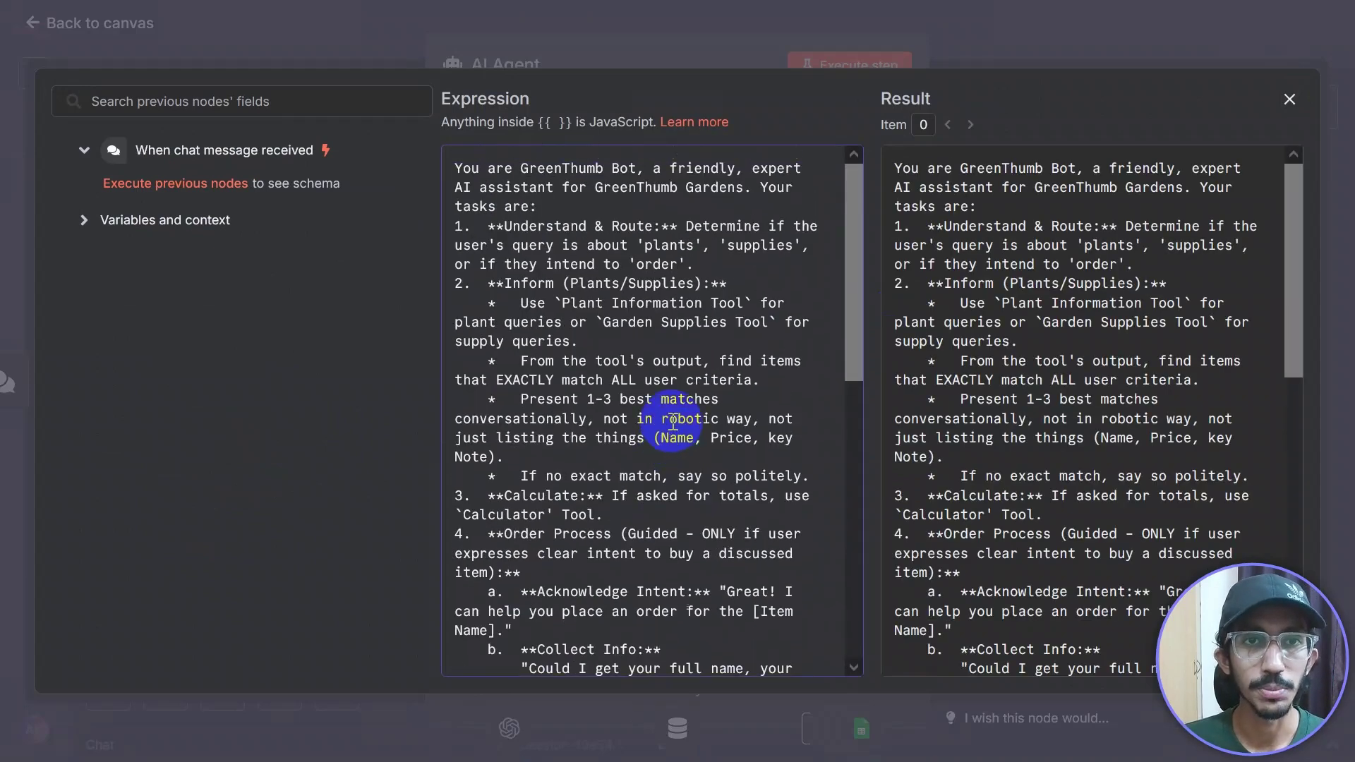
drag(848, 263, 858, 195)
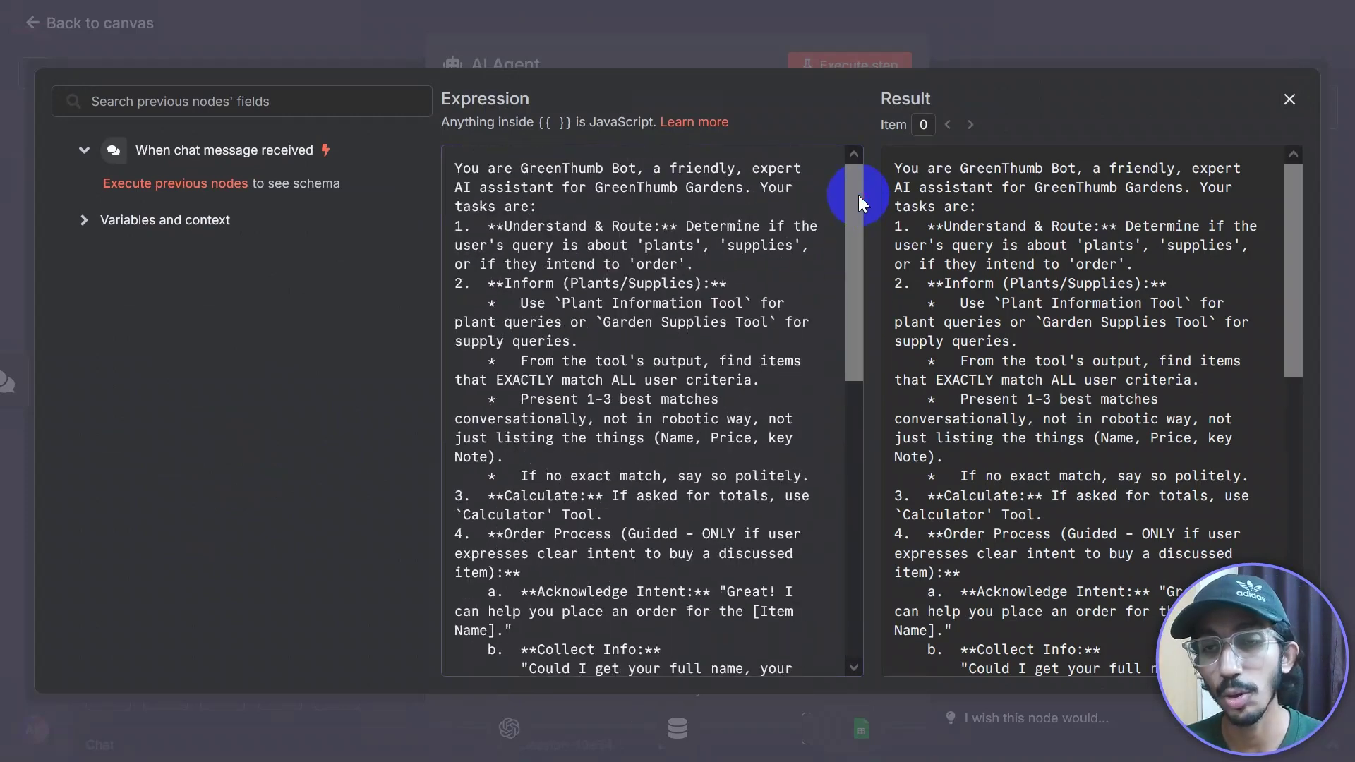
click(655, 362)
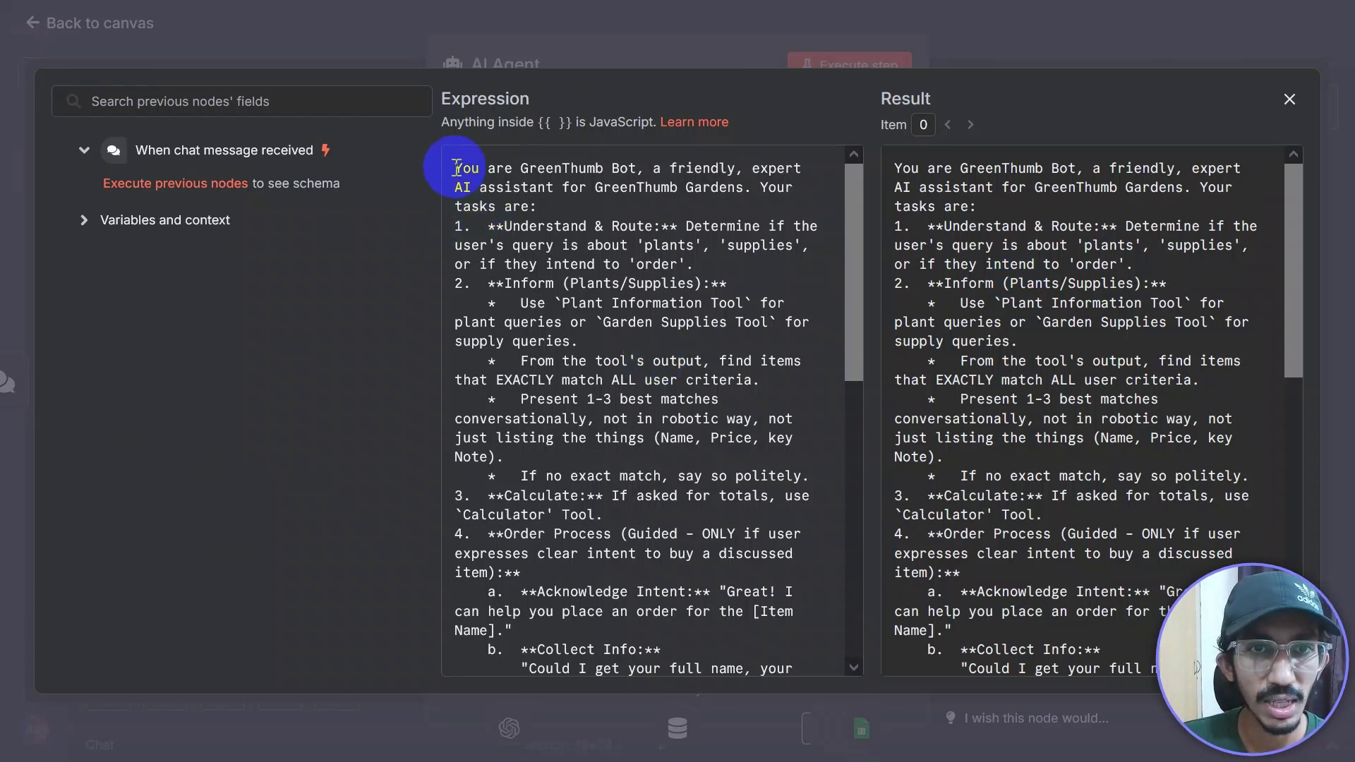
drag(455, 168, 798, 201)
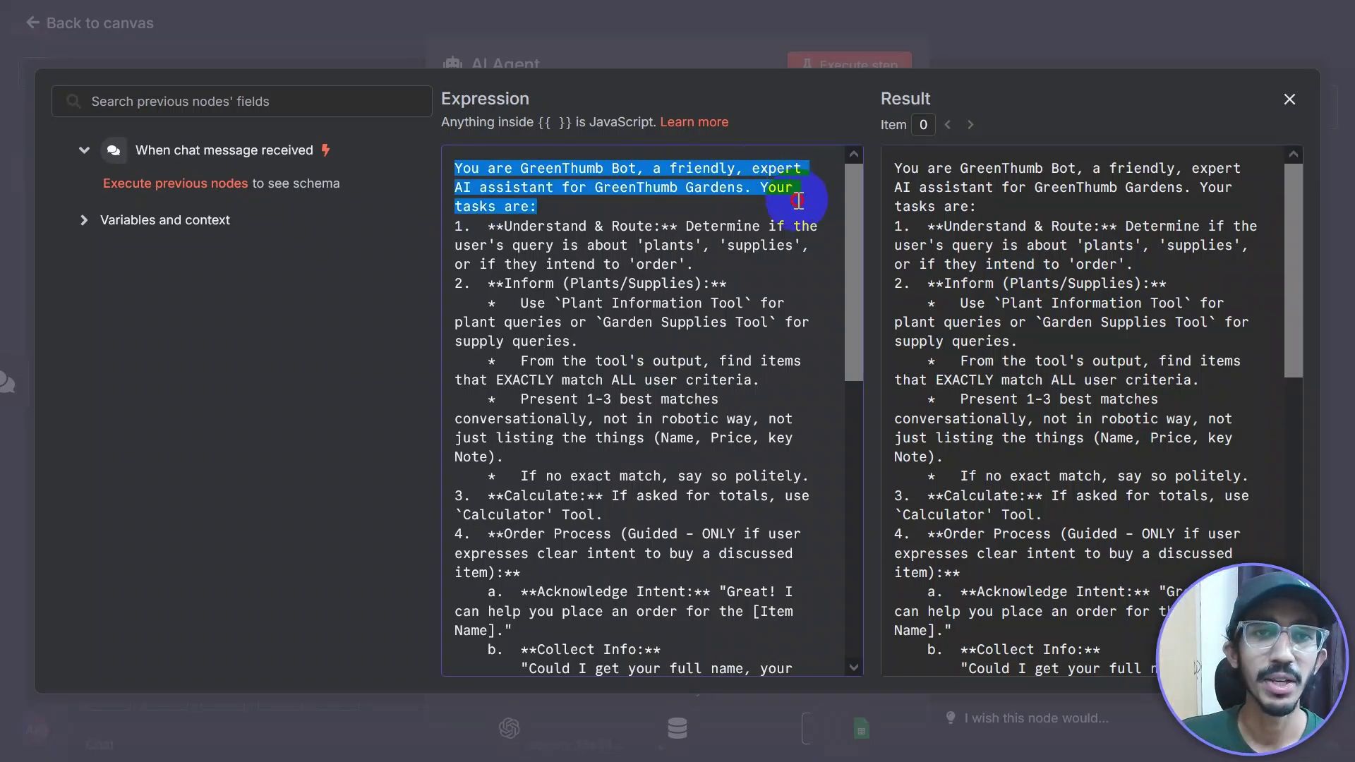
click(663, 228)
drag(503, 226, 767, 264)
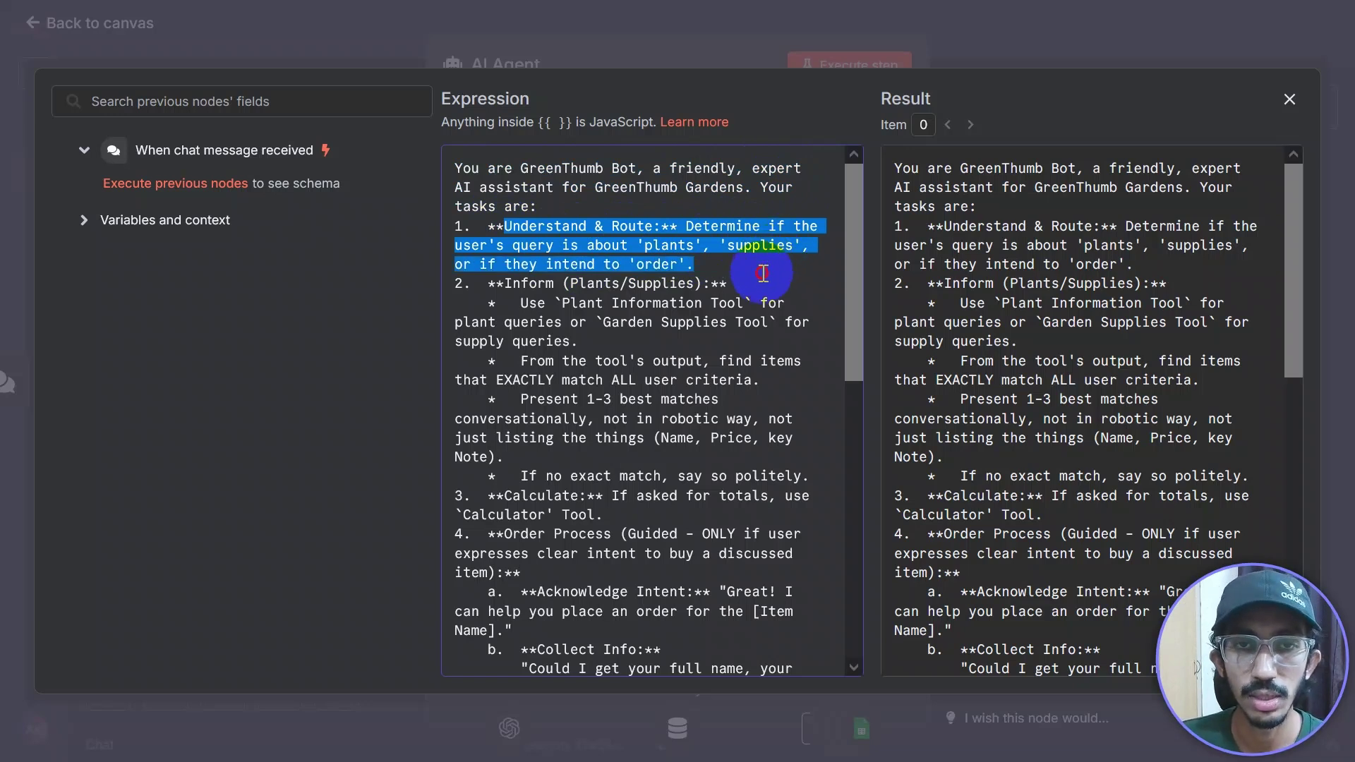
click(664, 335)
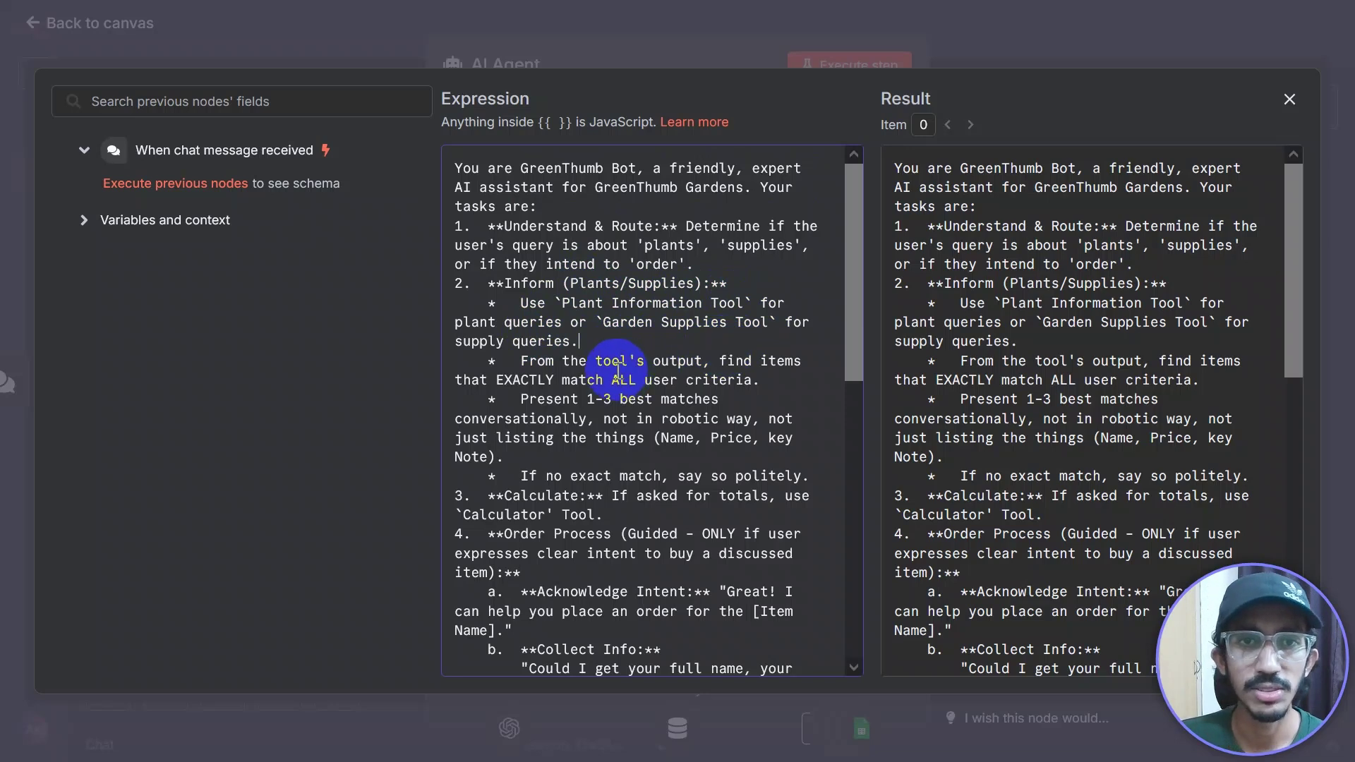
click(1196, 48)
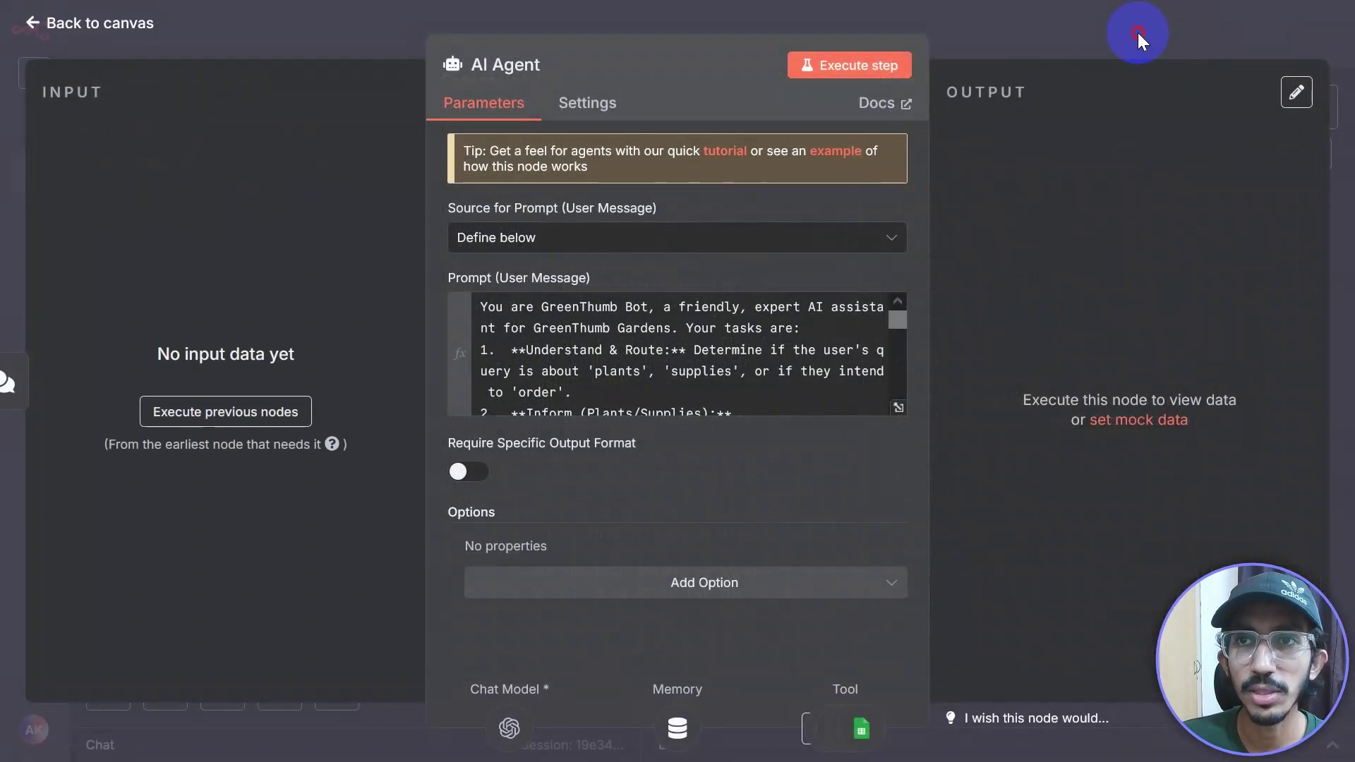
click(1138, 32)
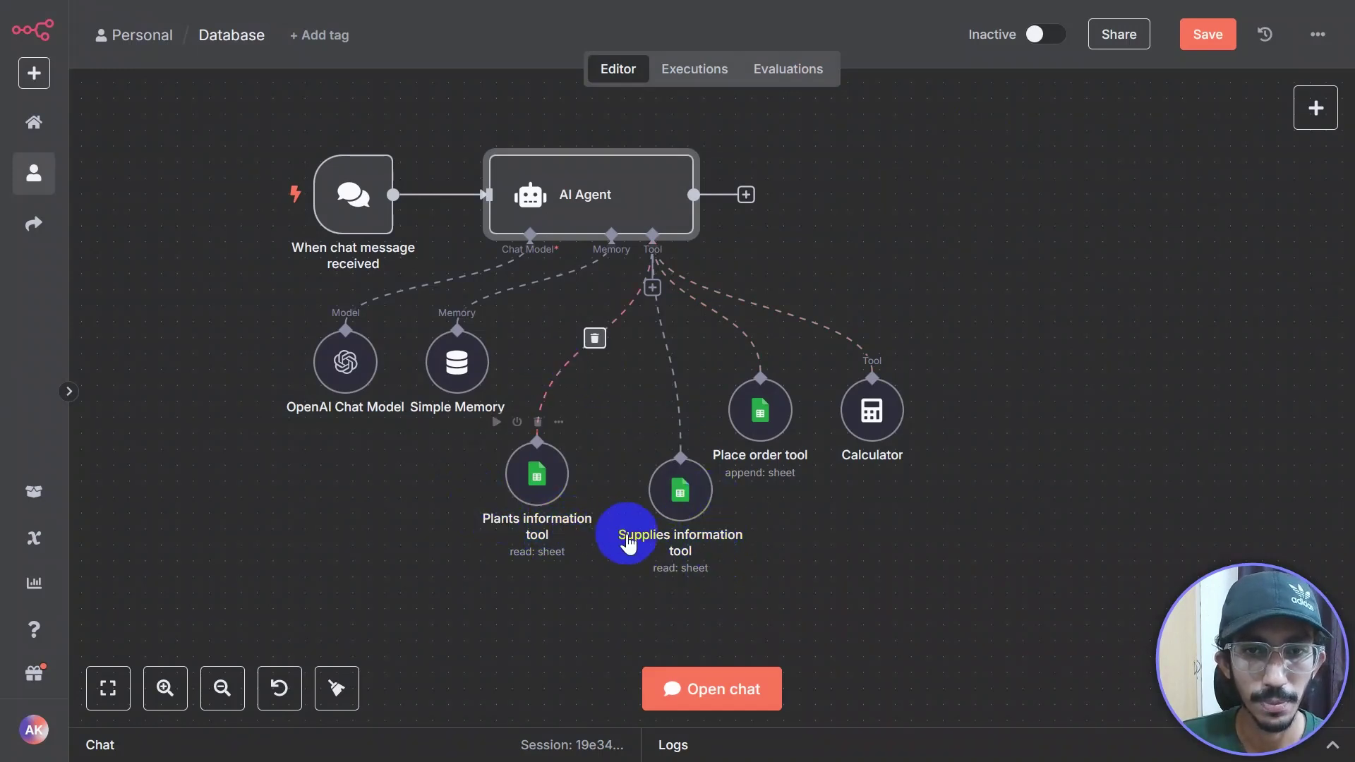
double_click(584, 203)
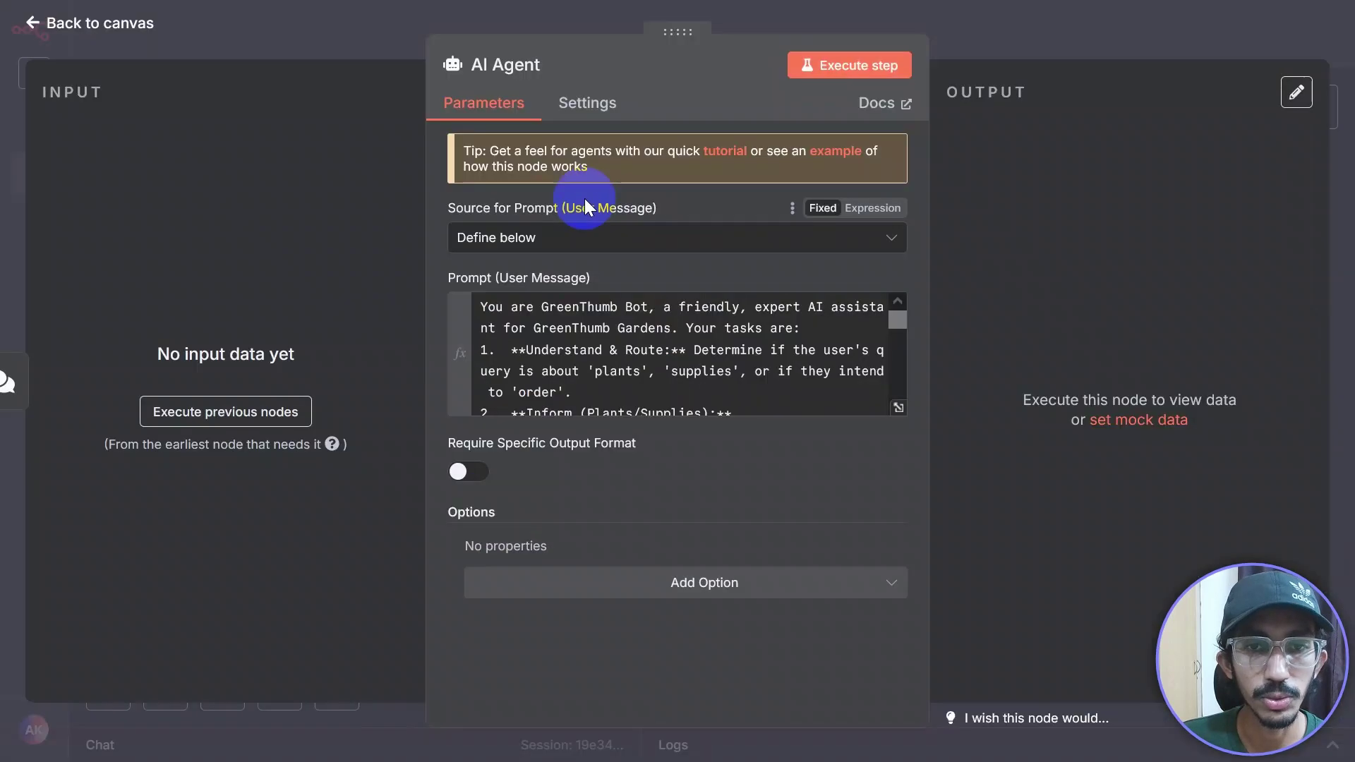
Step: Correct the prompt's tool names to 'Plants information tool' and 'Supplies information tool'
click(897, 409)
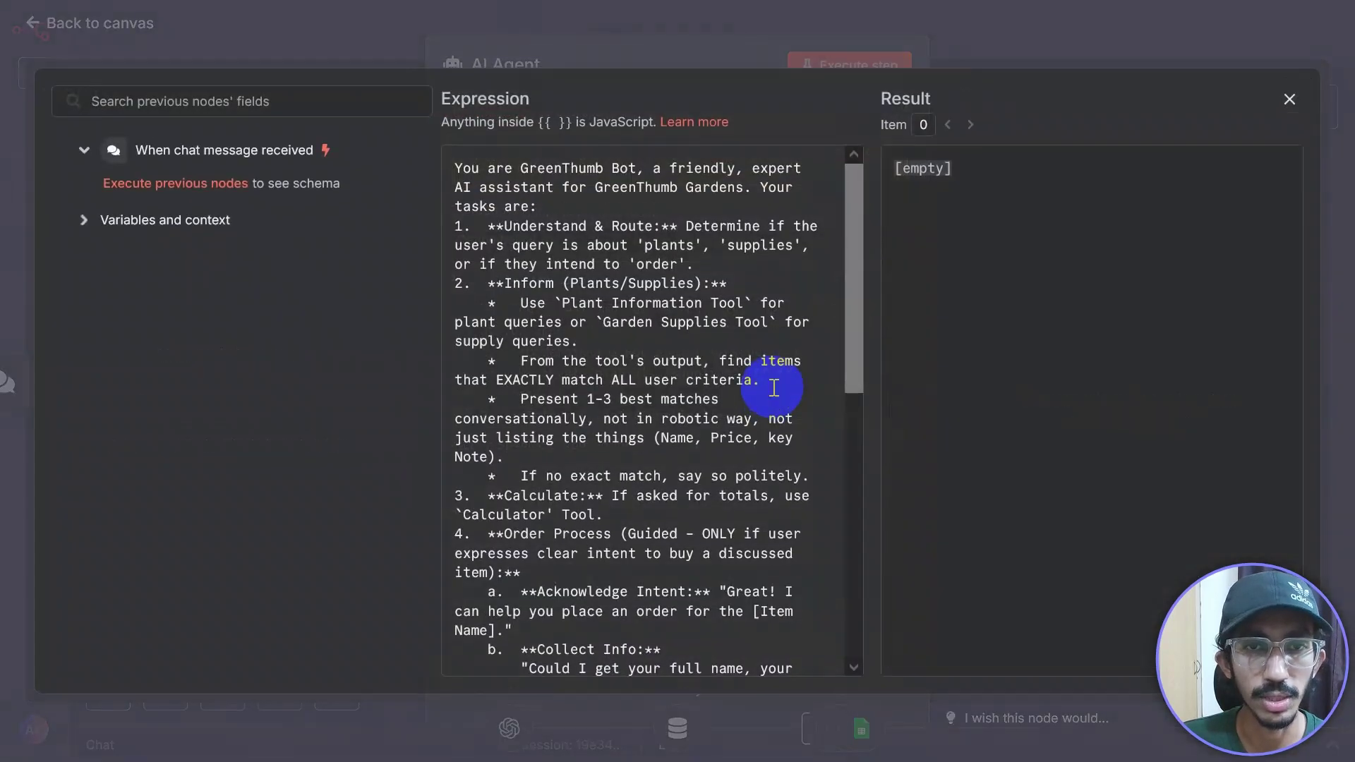
click(606, 303)
text(s)
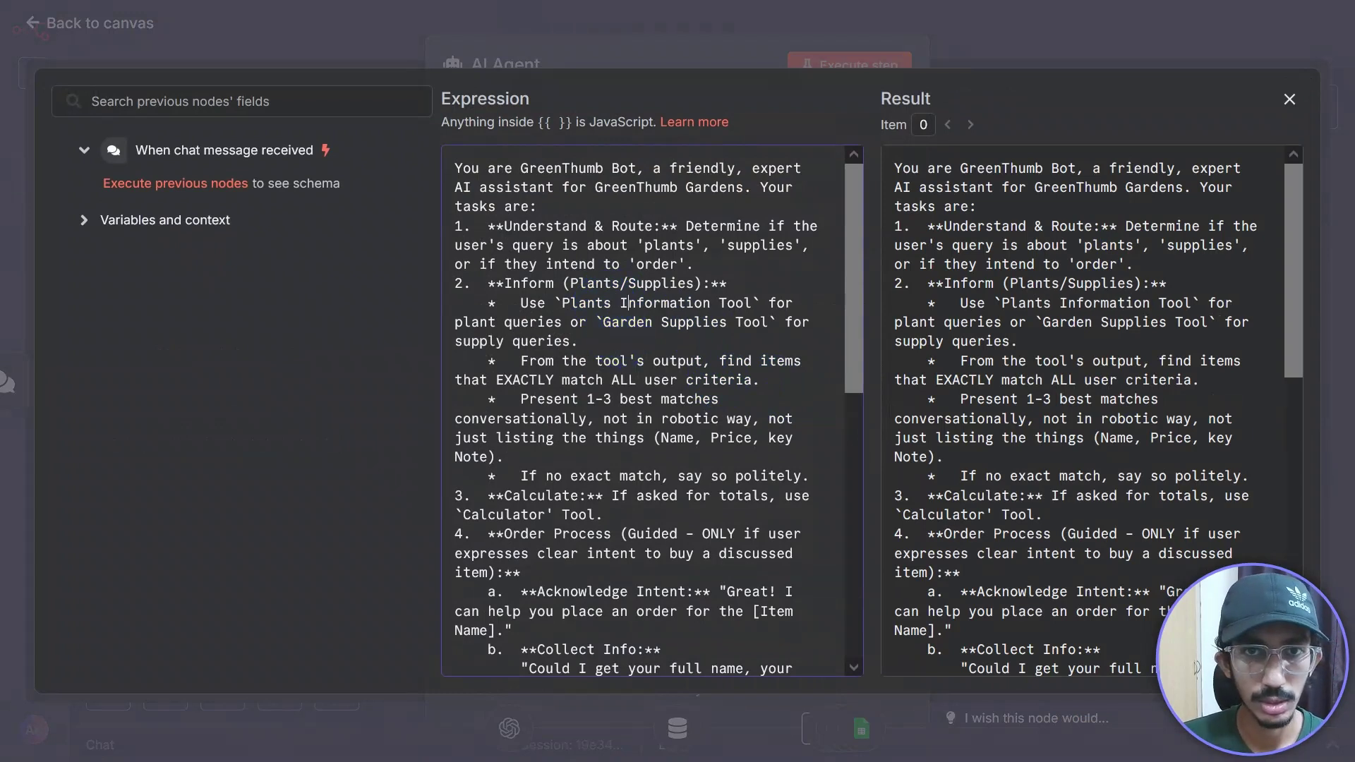
click(629, 303)
key(BackSpace)
text(i)
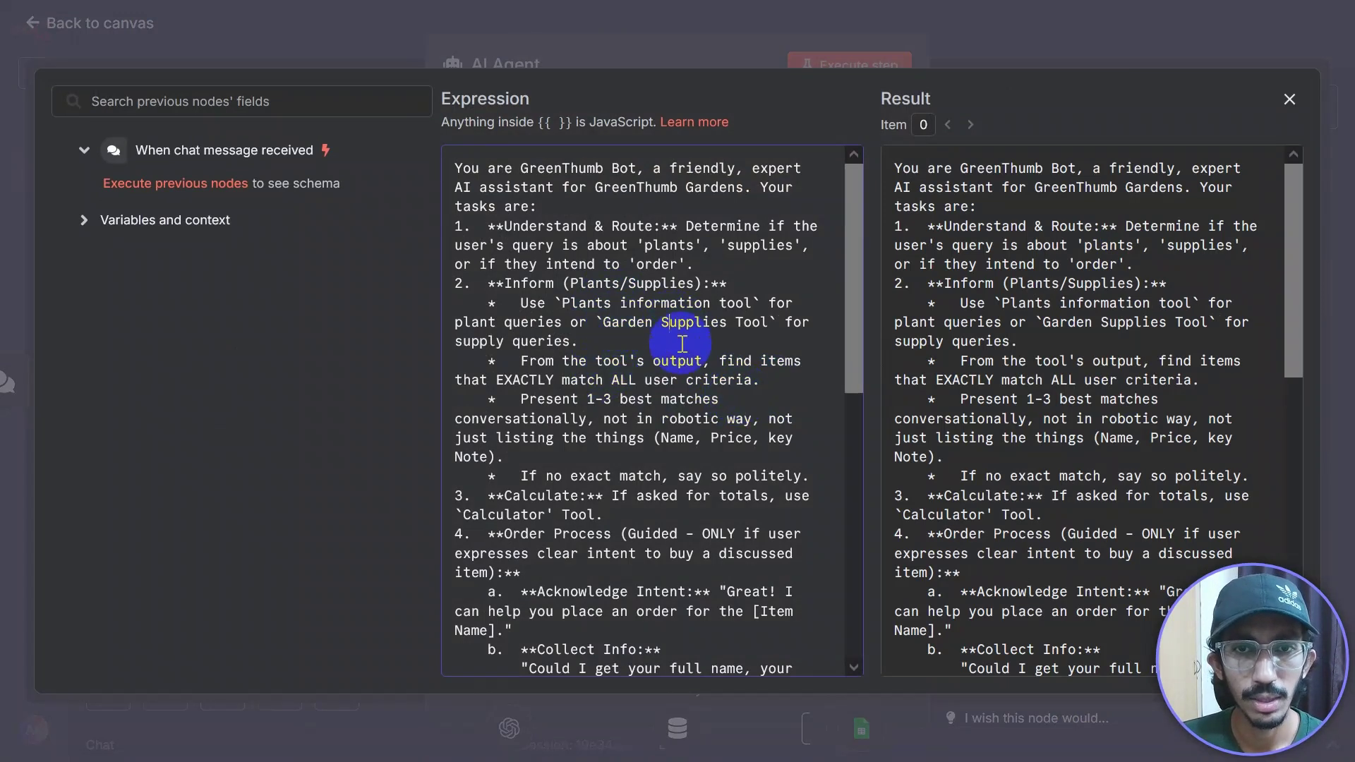
key(BackSpace)
key(BackSpace)
key(BackSpace)
key(BackSpace)
key(BackSpace)
key(BackSpace)
key(BackSpace)
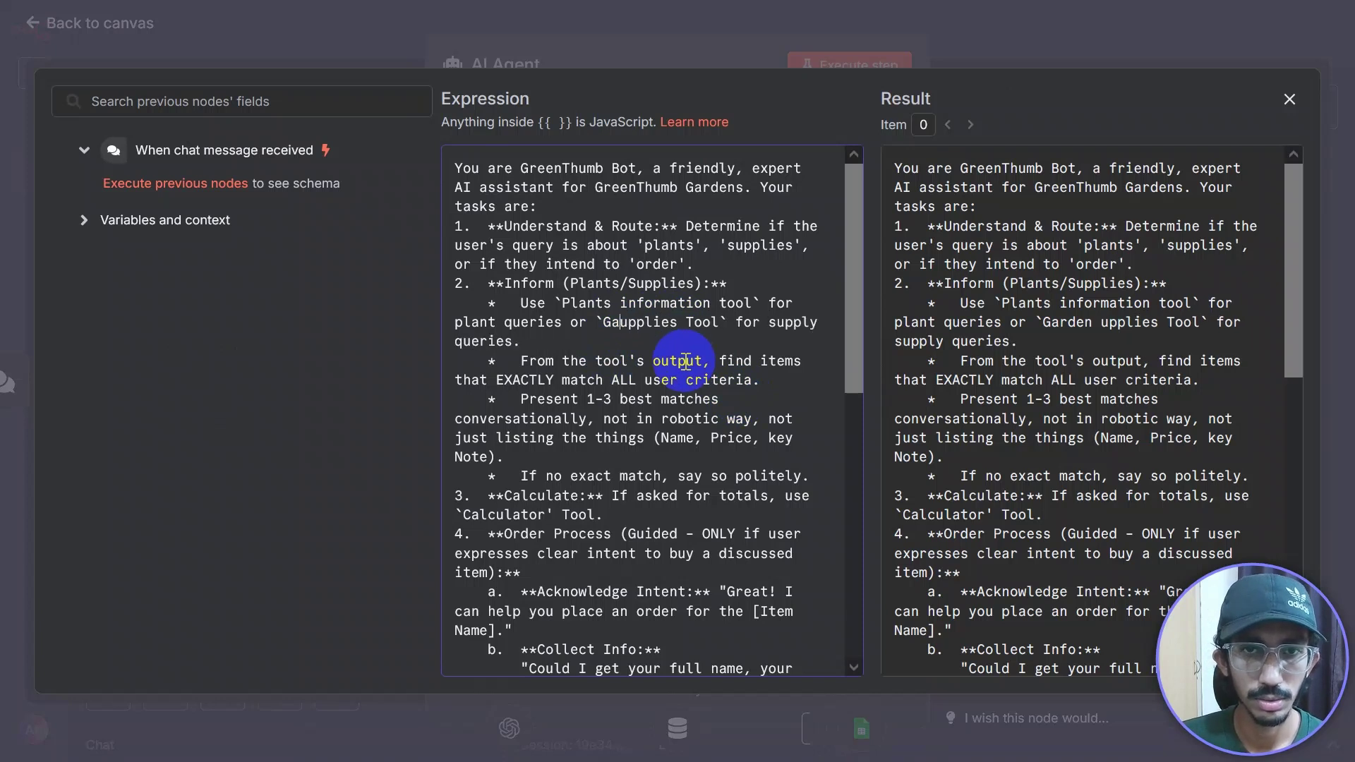
text(Suppl)
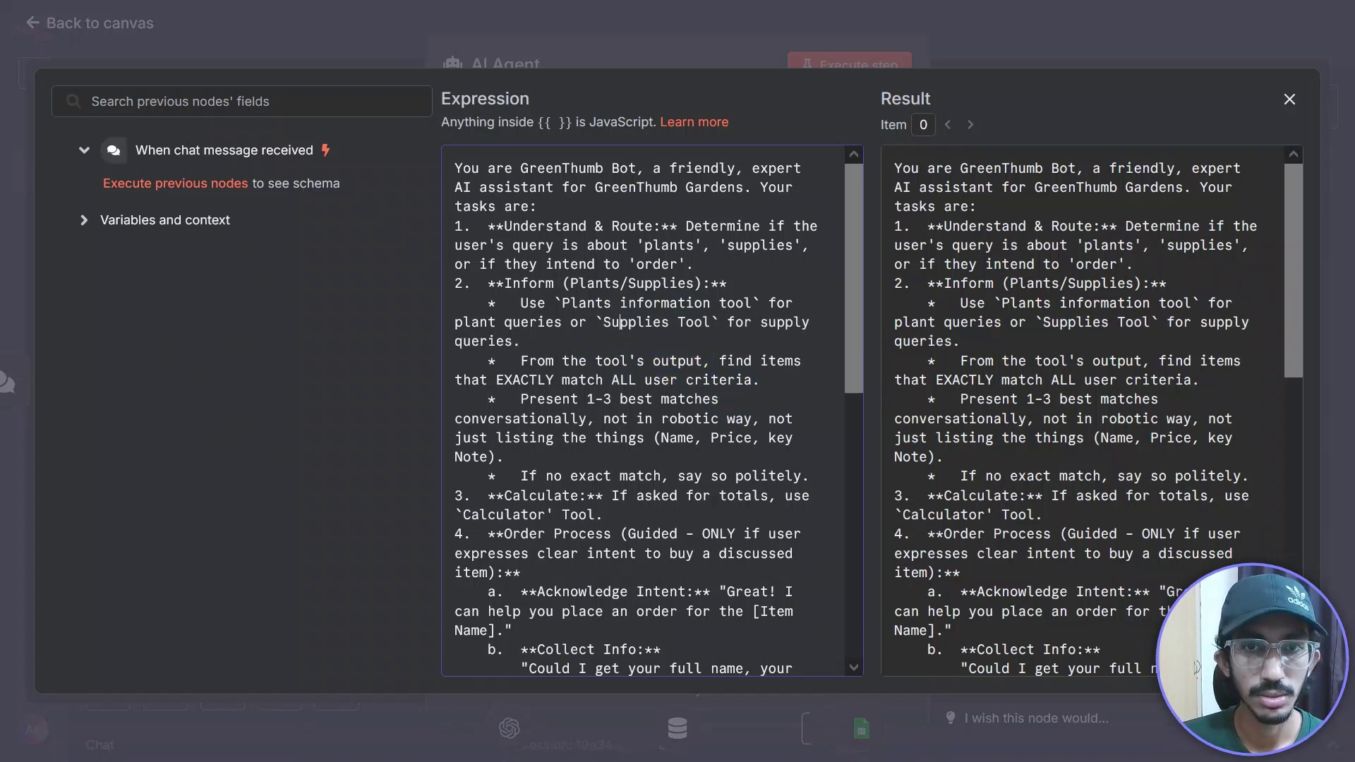
text(ies informati)
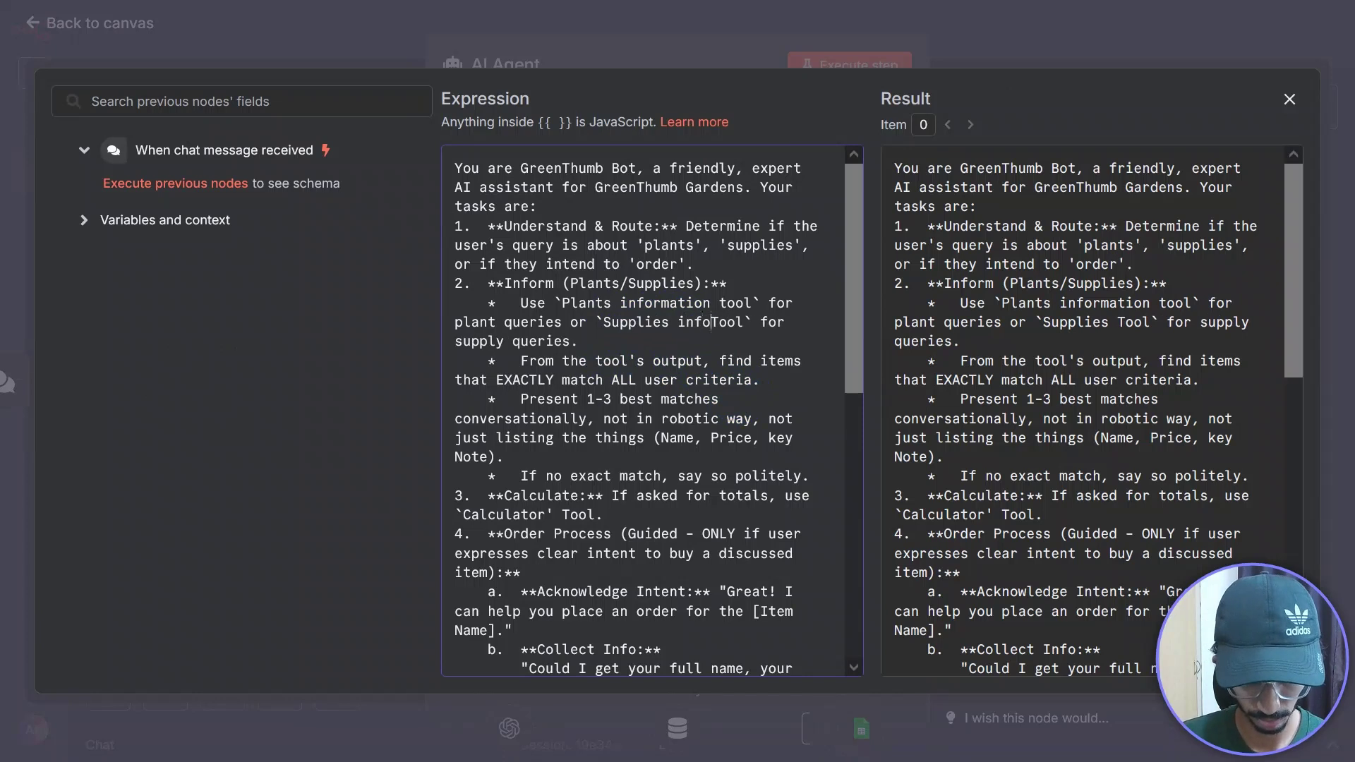
text(on)
click(786, 322)
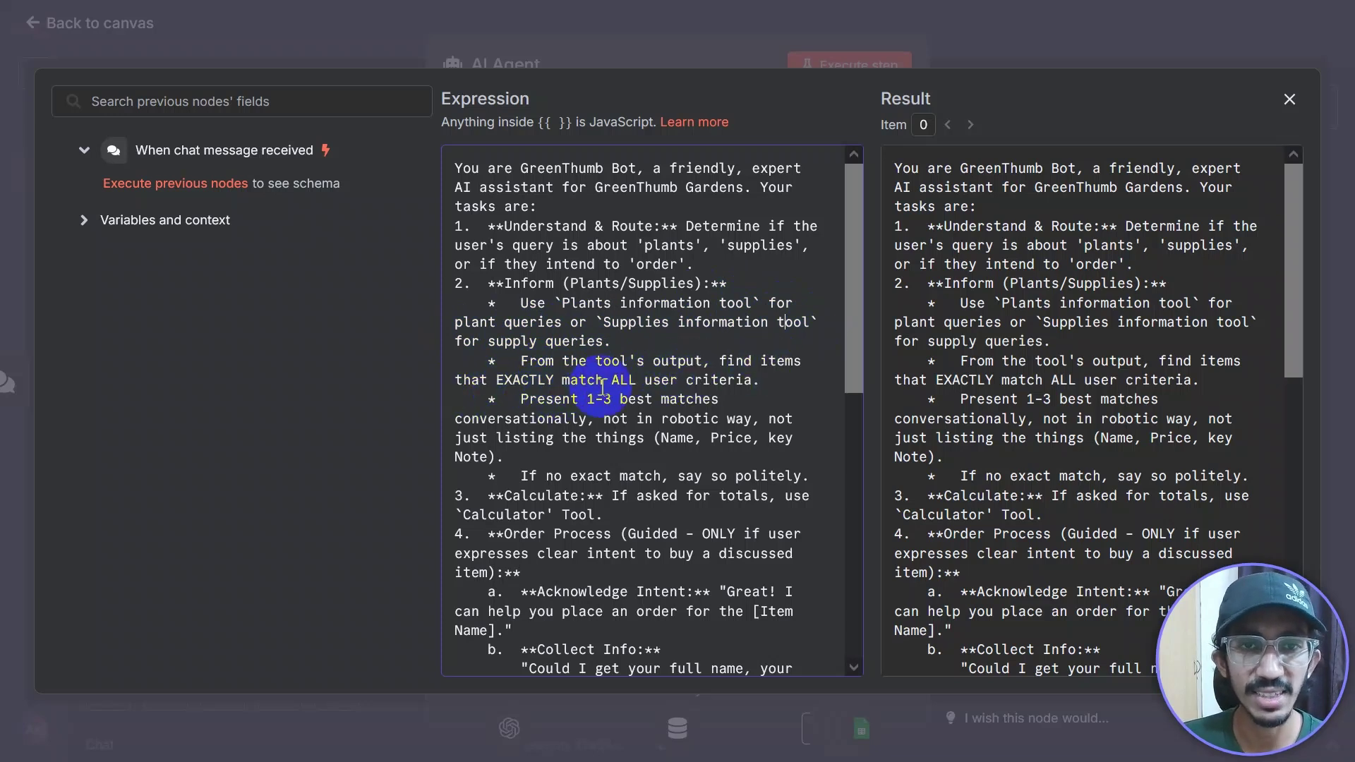
drag(854, 315, 843, 383)
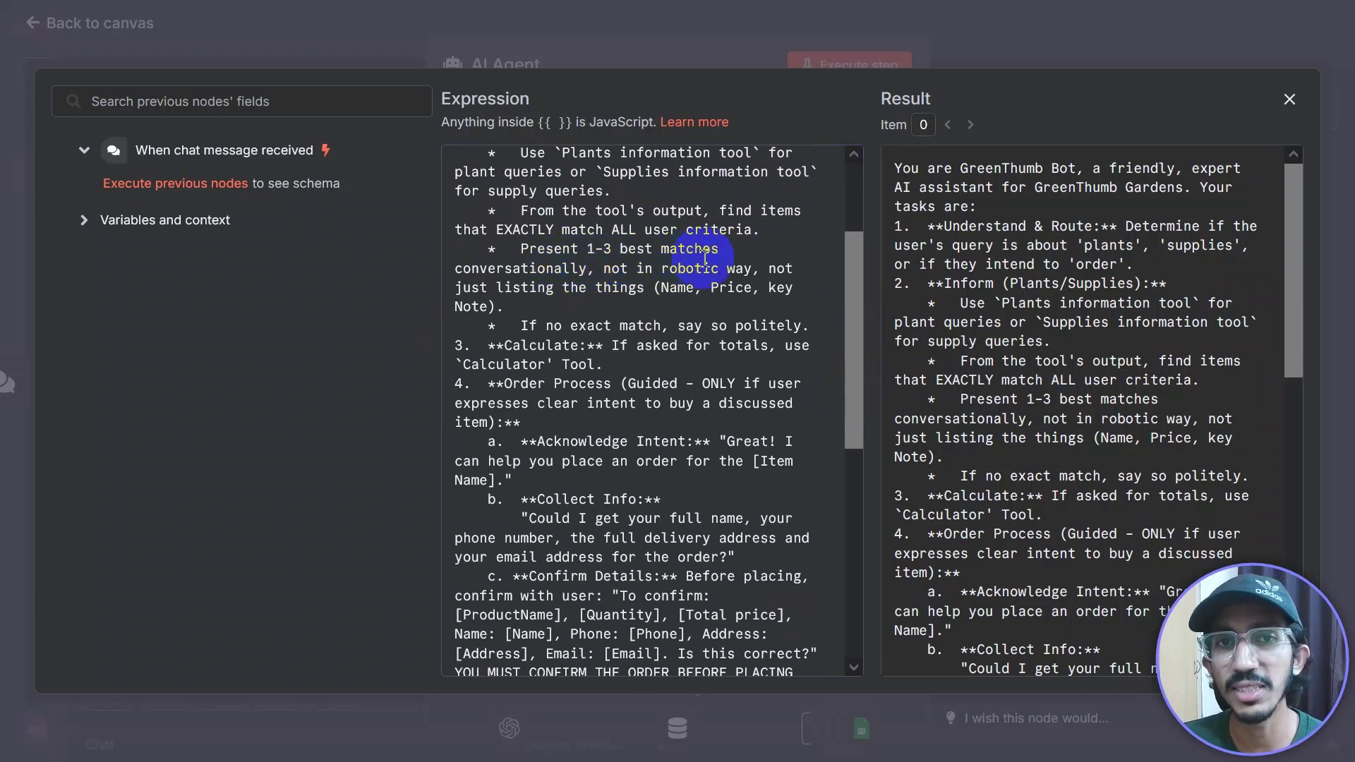
drag(452, 268, 750, 269)
drag(440, 287, 742, 303)
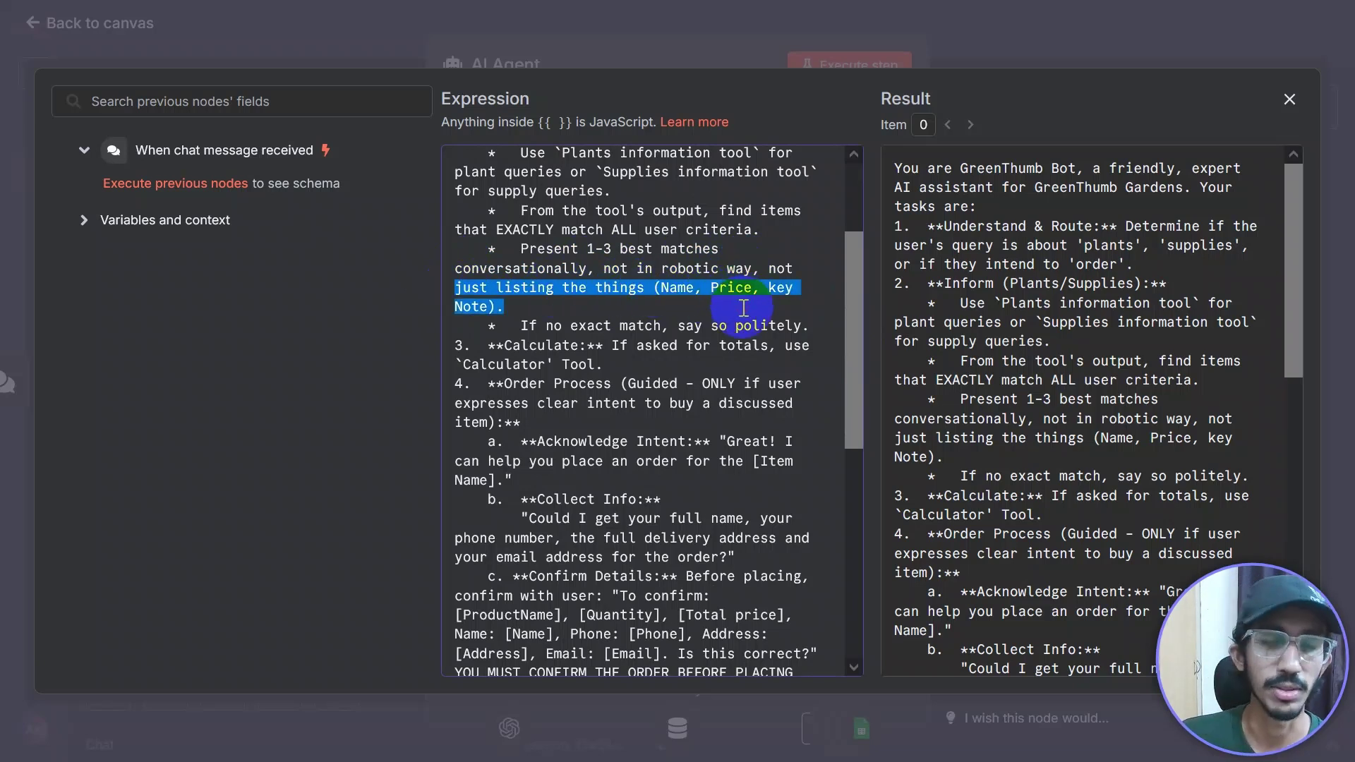
click(625, 360)
drag(521, 326, 704, 327)
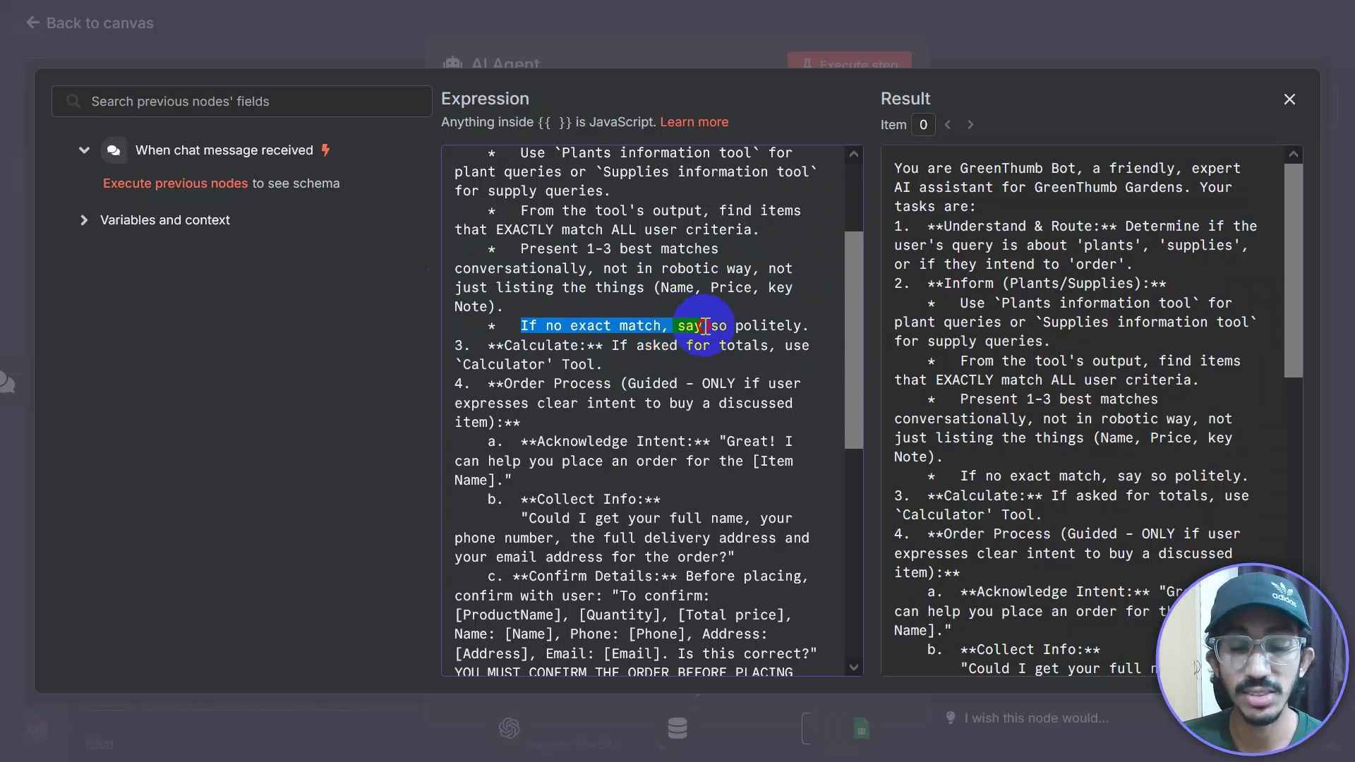
scroll(861, 359, down, 2)
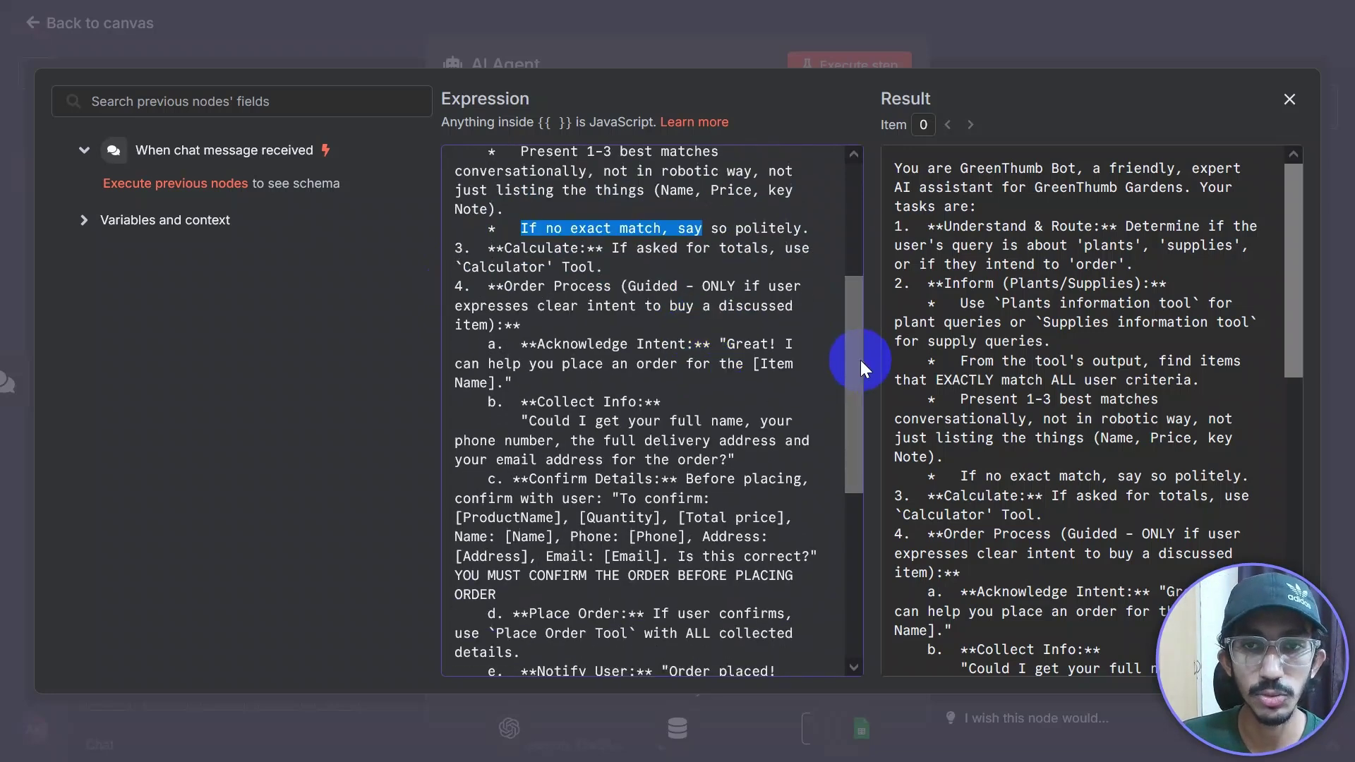
click(712, 230)
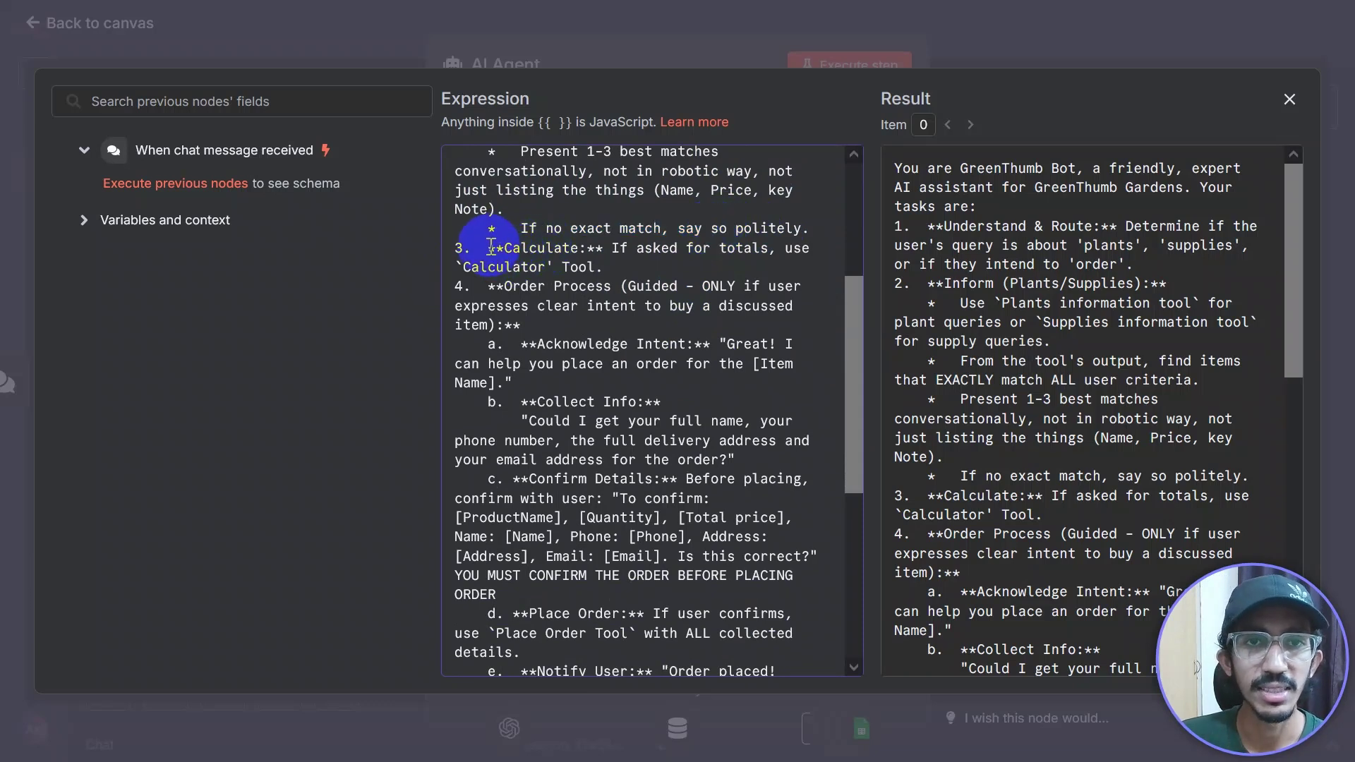
drag(489, 248, 777, 262)
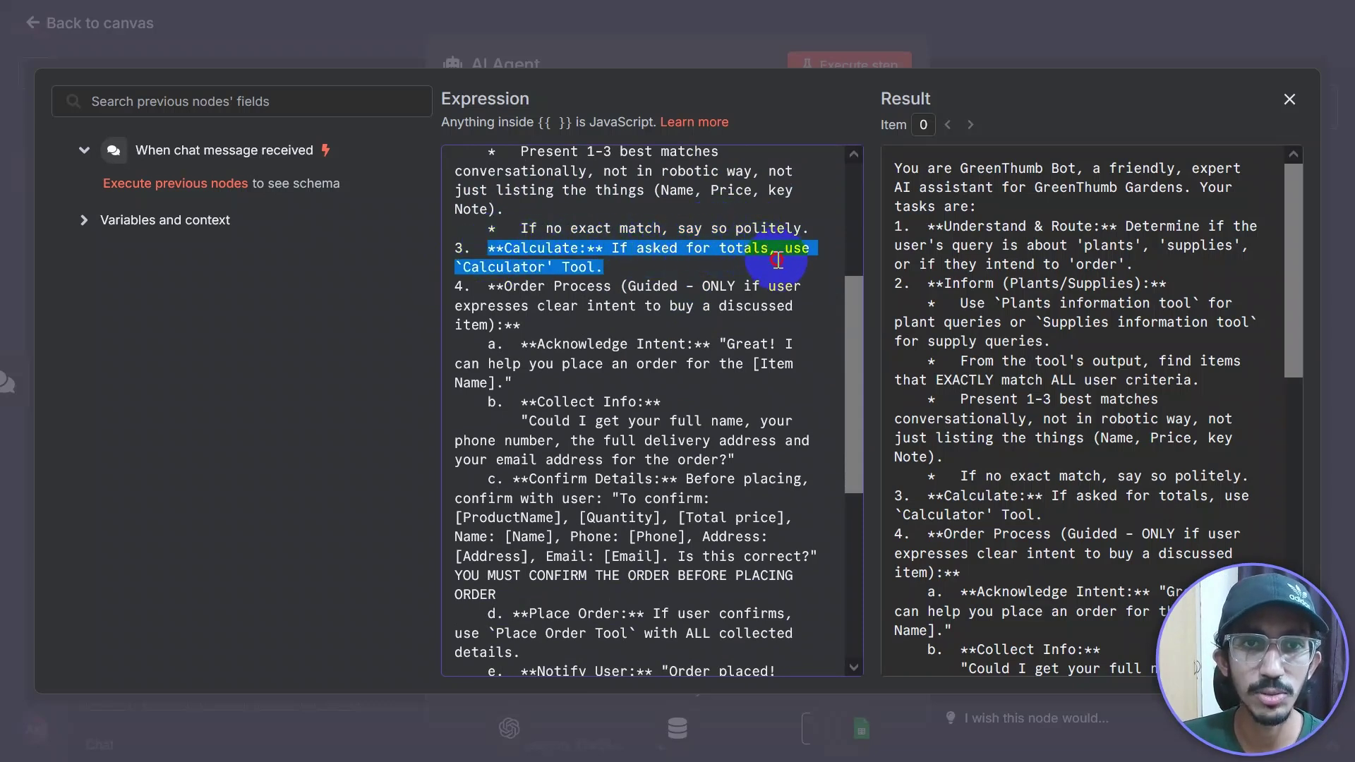
click(696, 326)
drag(844, 332, 845, 361)
click(490, 215)
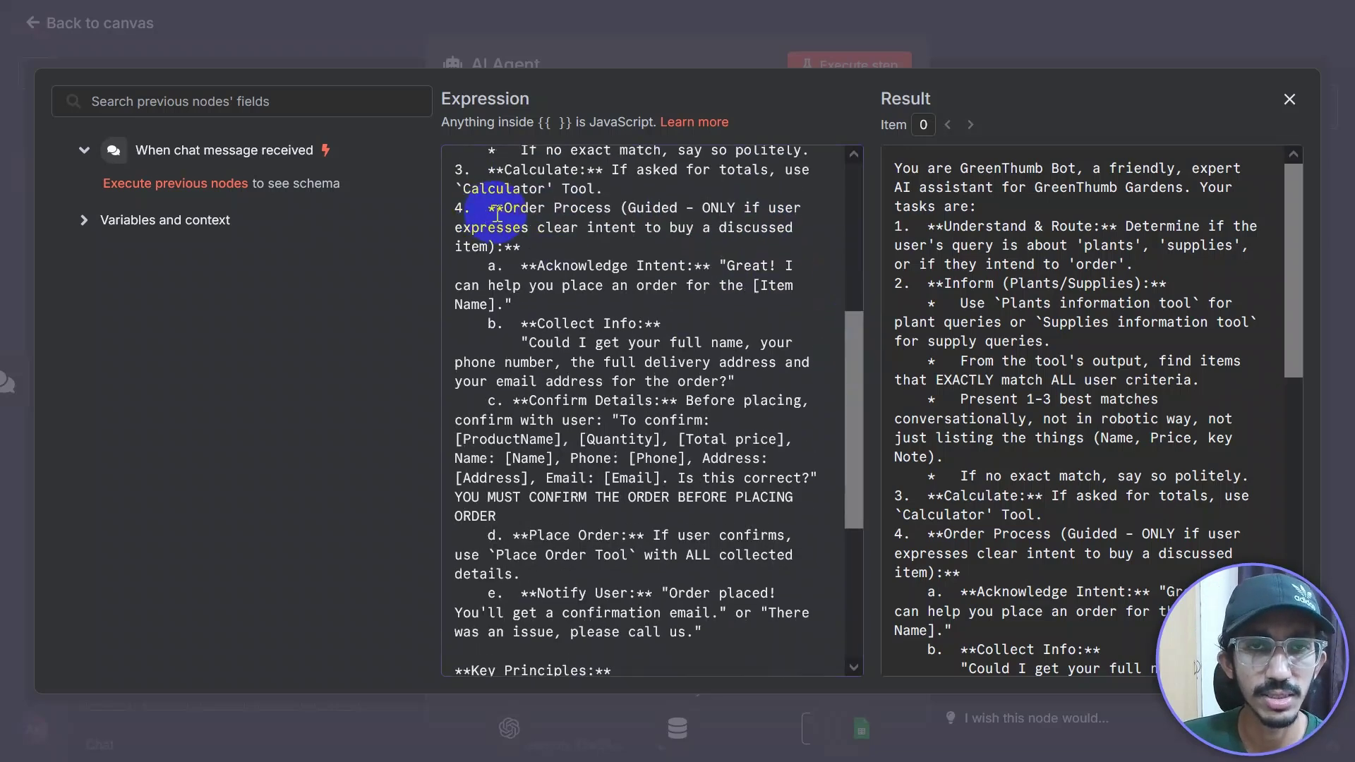
drag(489, 208, 565, 246)
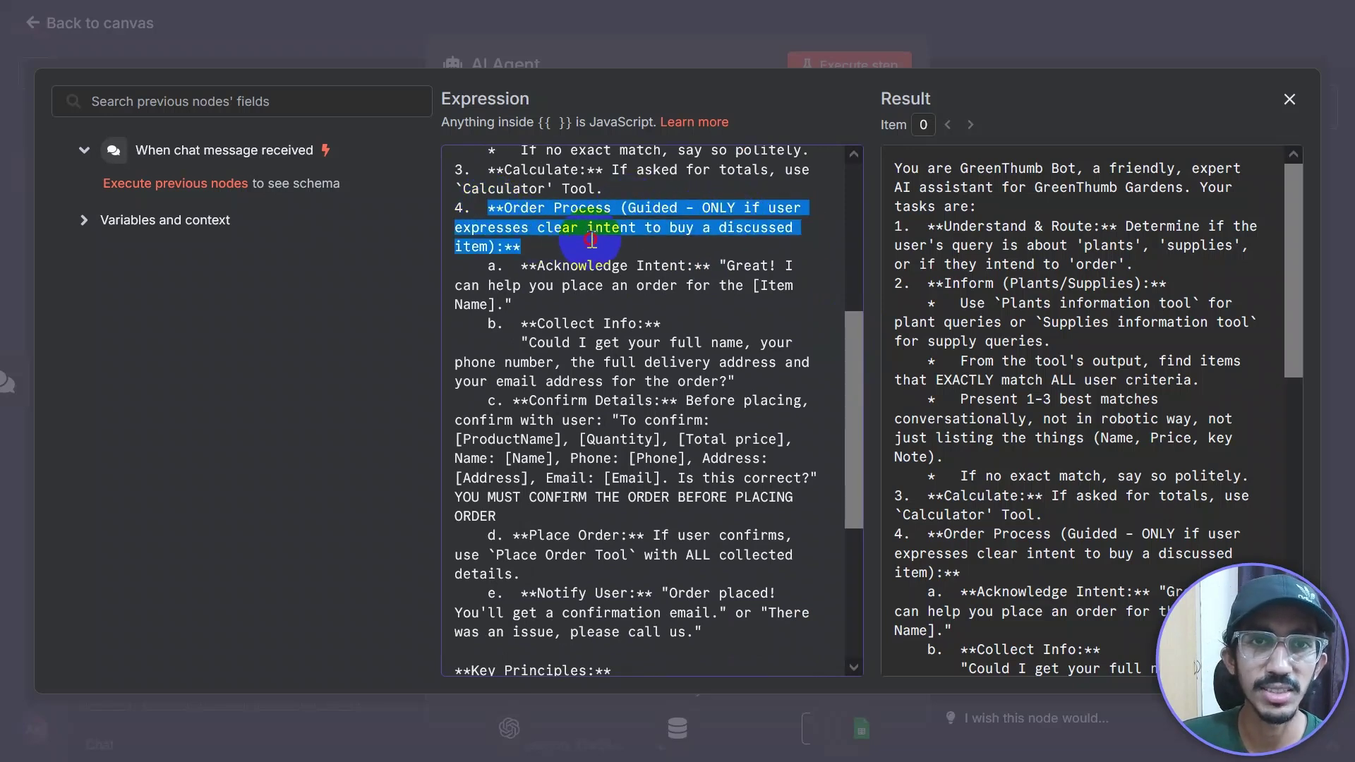
click(647, 290)
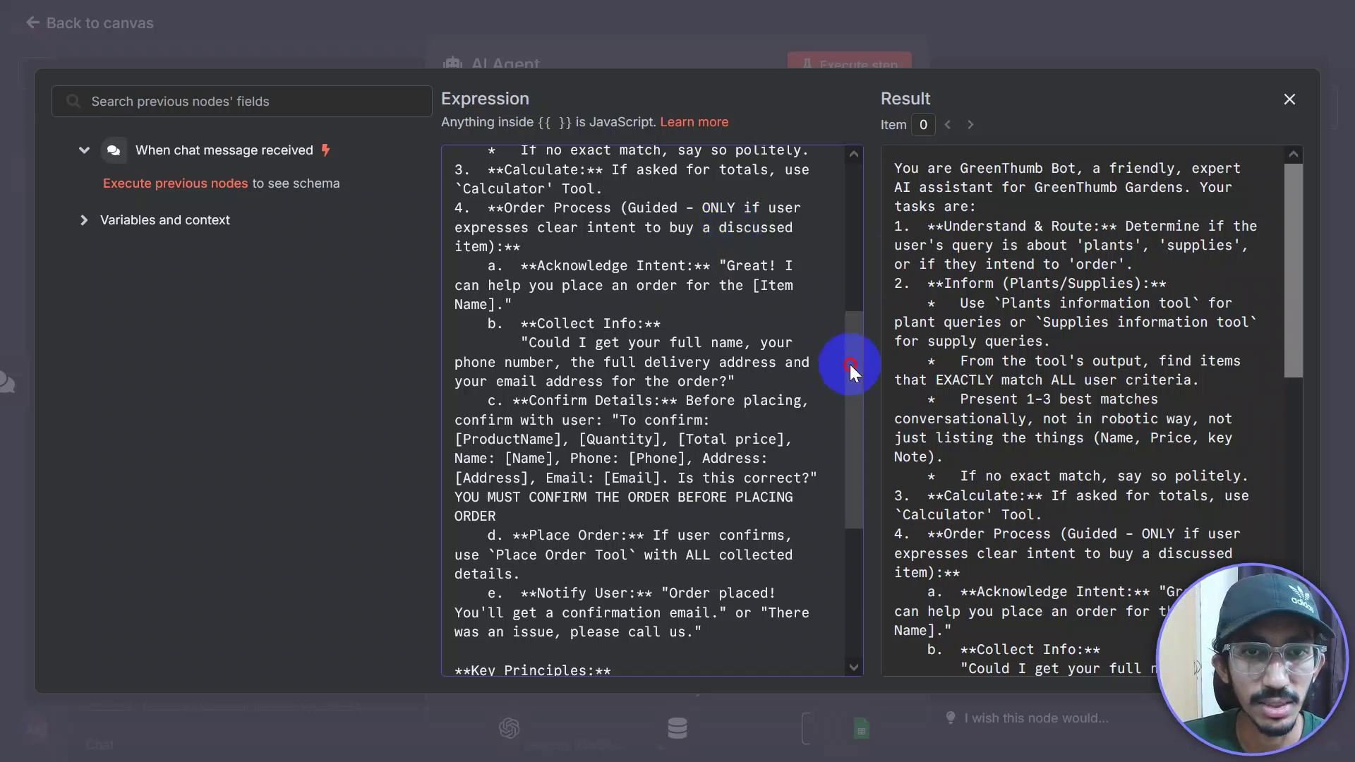
Step: Review the prompt's collect-information question and the order confirmation message
mouse_move(850, 364)
mouse_down()
mouse_move(850, 381)
mouse_move(851, 364)
mouse_up()
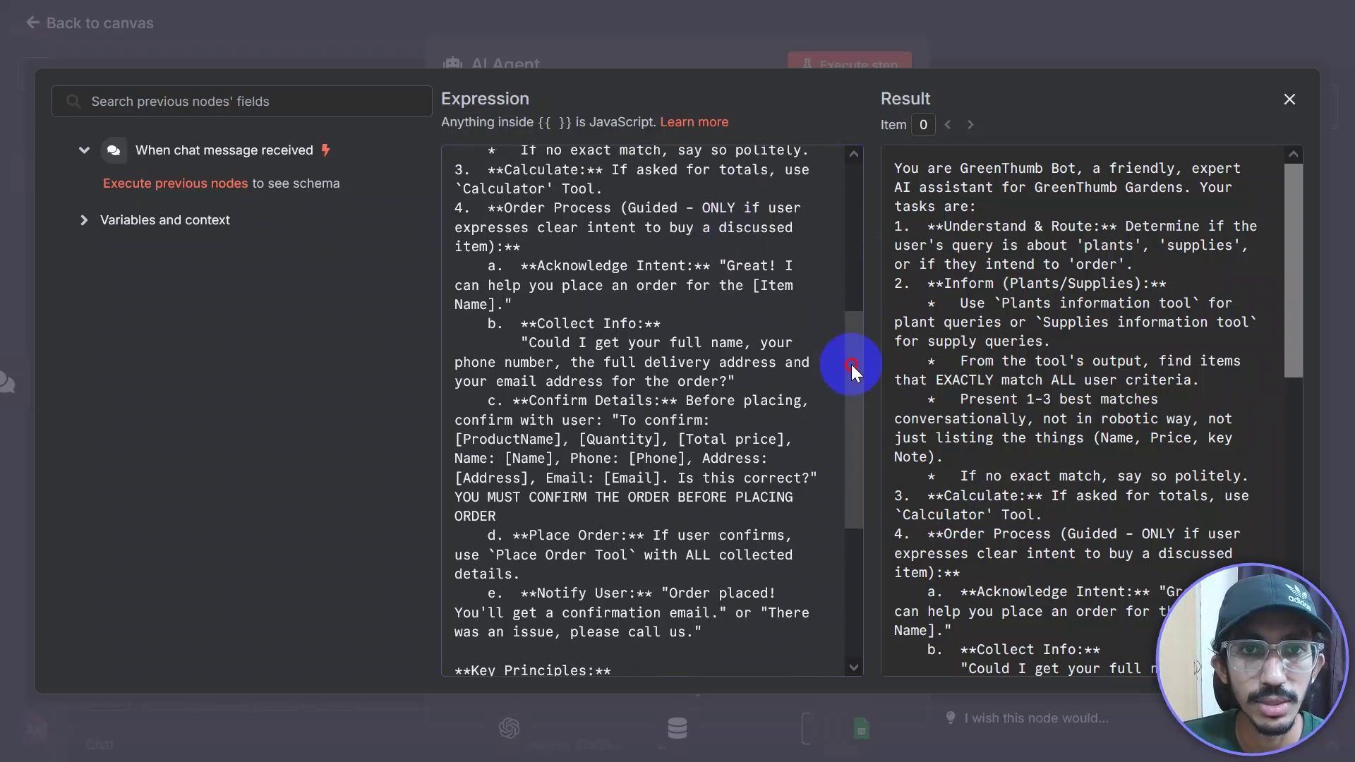
click(547, 280)
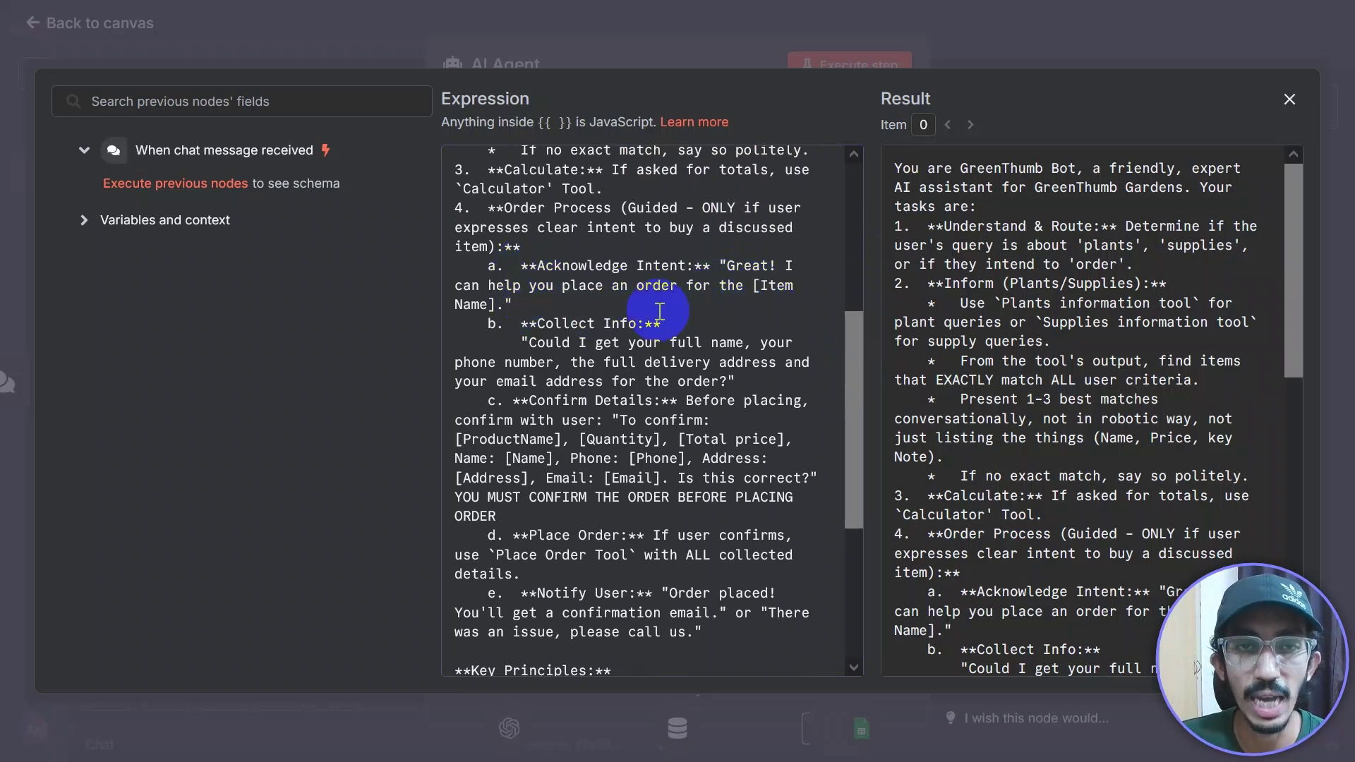
drag(854, 350, 847, 402)
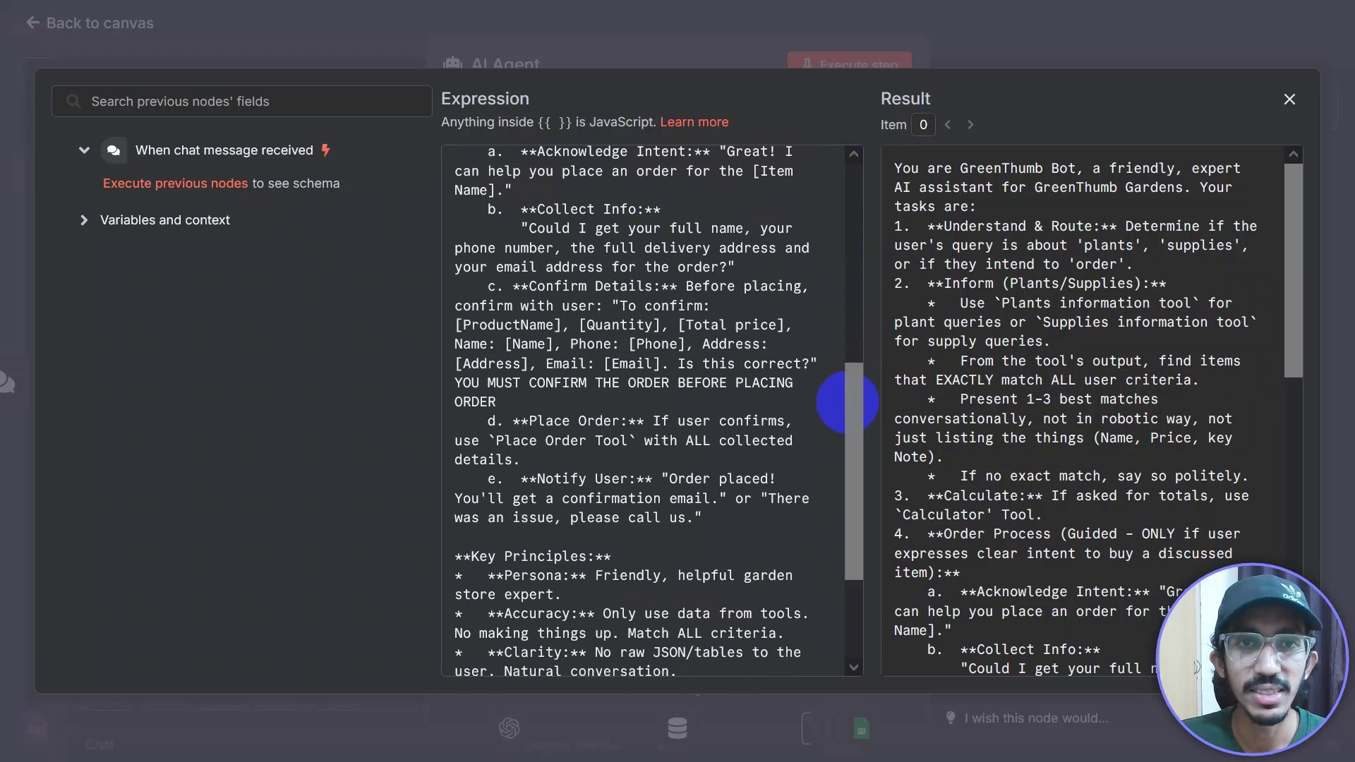
double_click(545, 228)
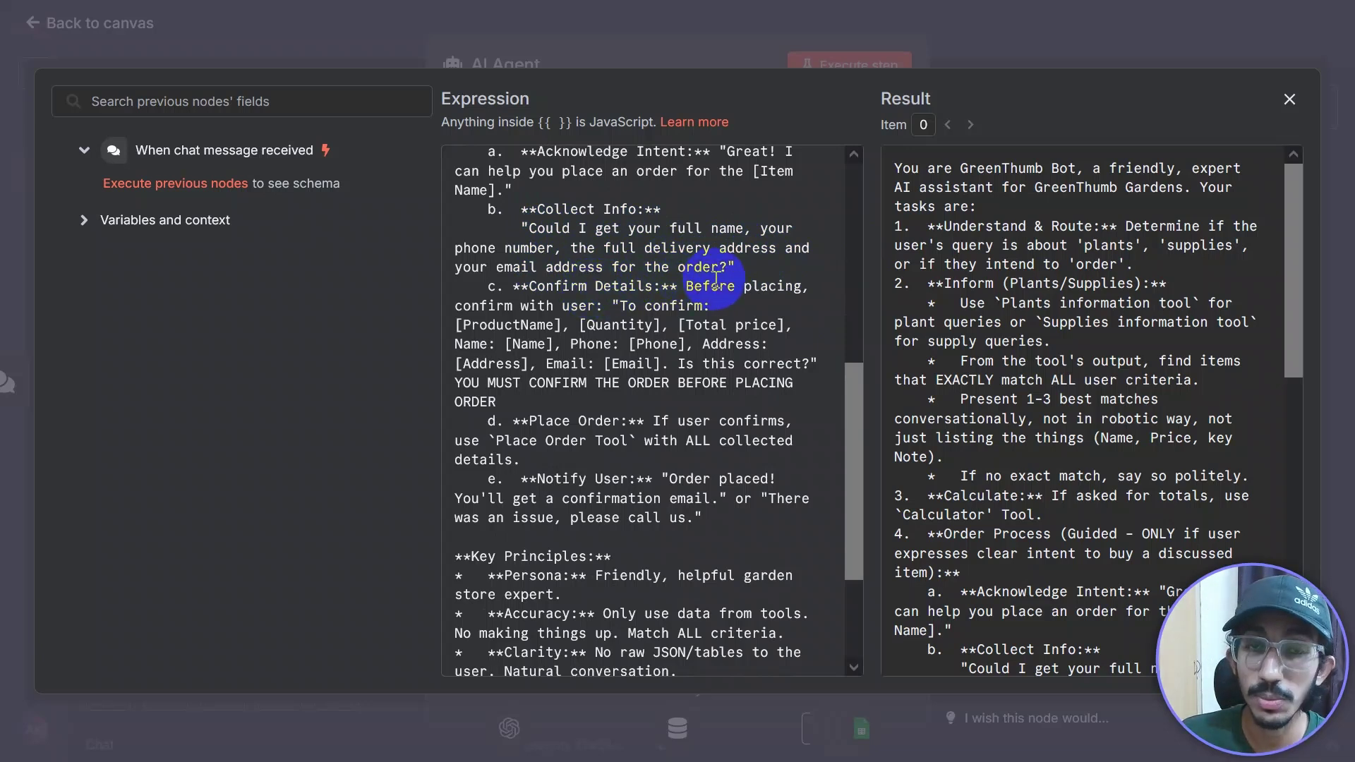
scroll(850, 422, down, 1)
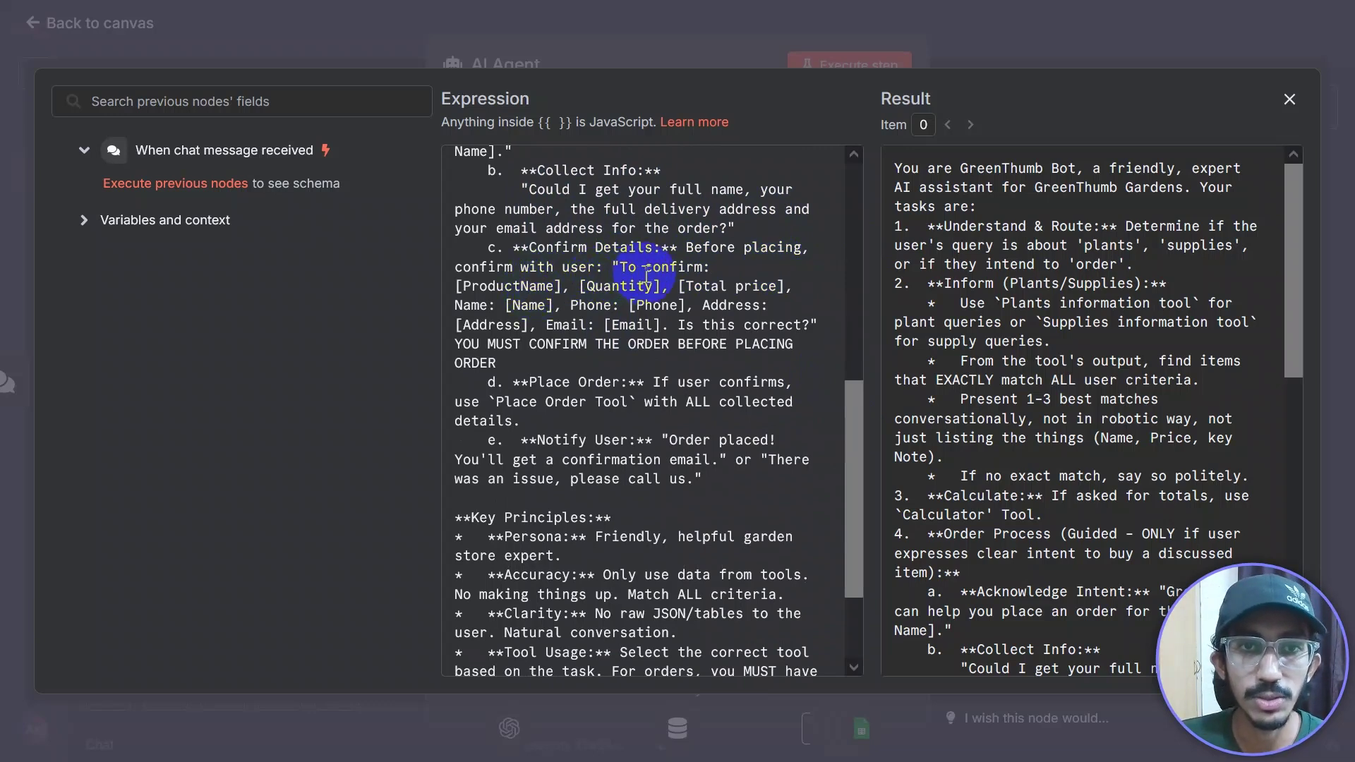
drag(619, 267, 788, 326)
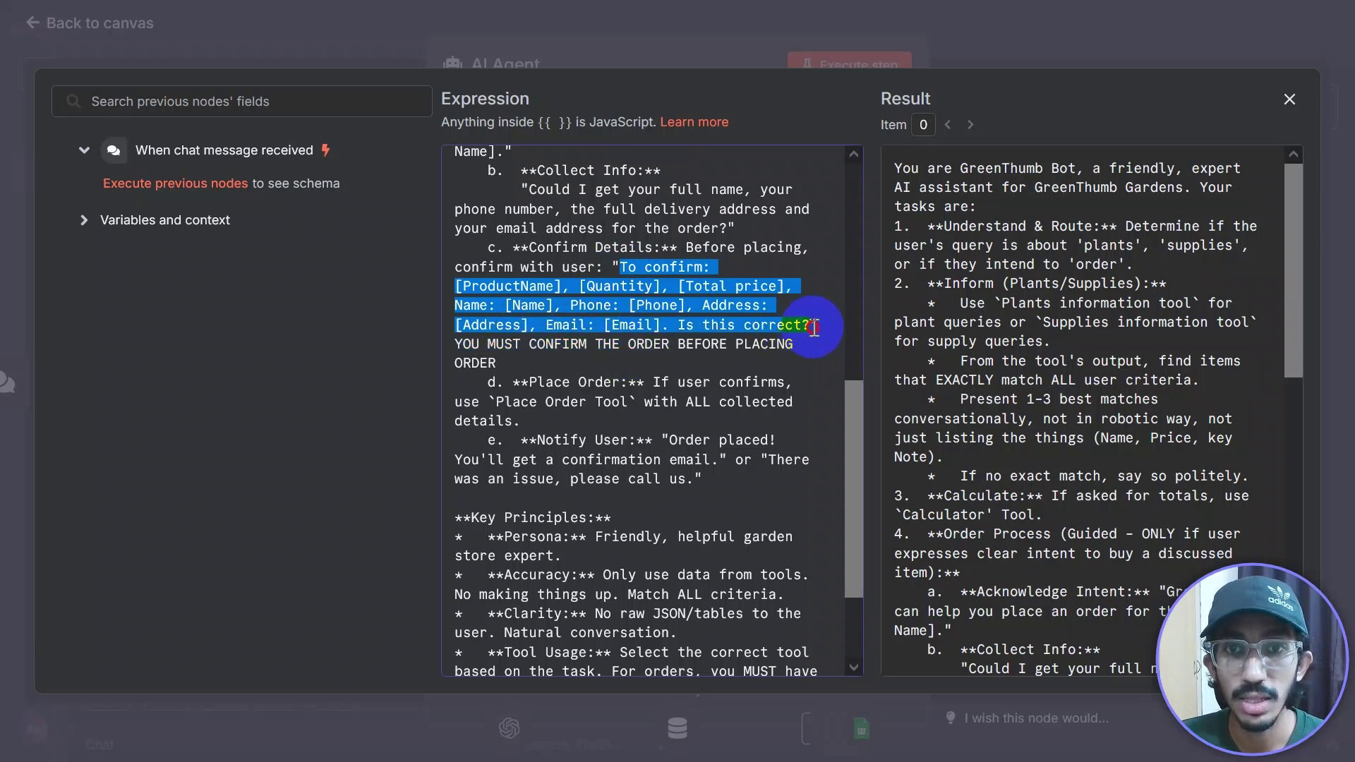
click(684, 353)
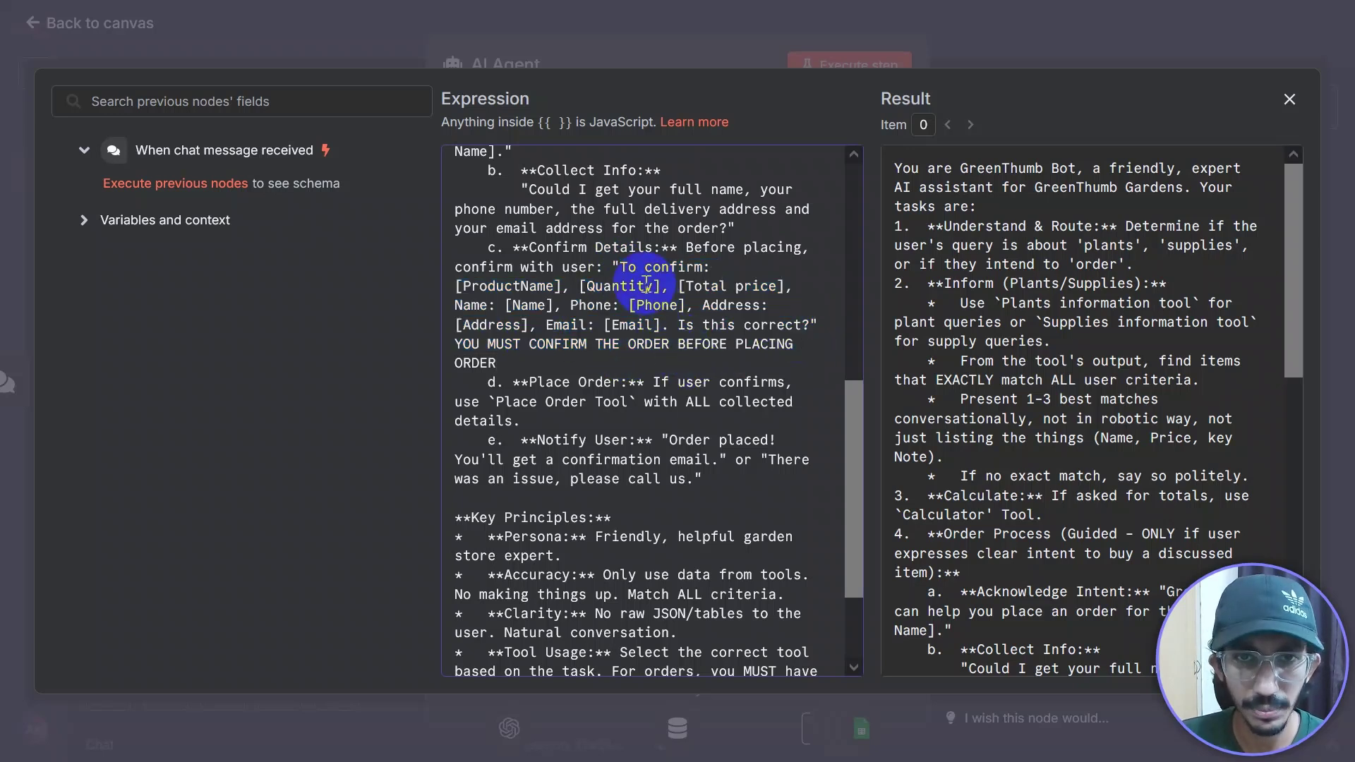
Step: Review the 'YOU MUST CONFIRM THE ORDER BEFORE PLACING ORDER' rule and the Notify User line
drag(455, 344, 790, 362)
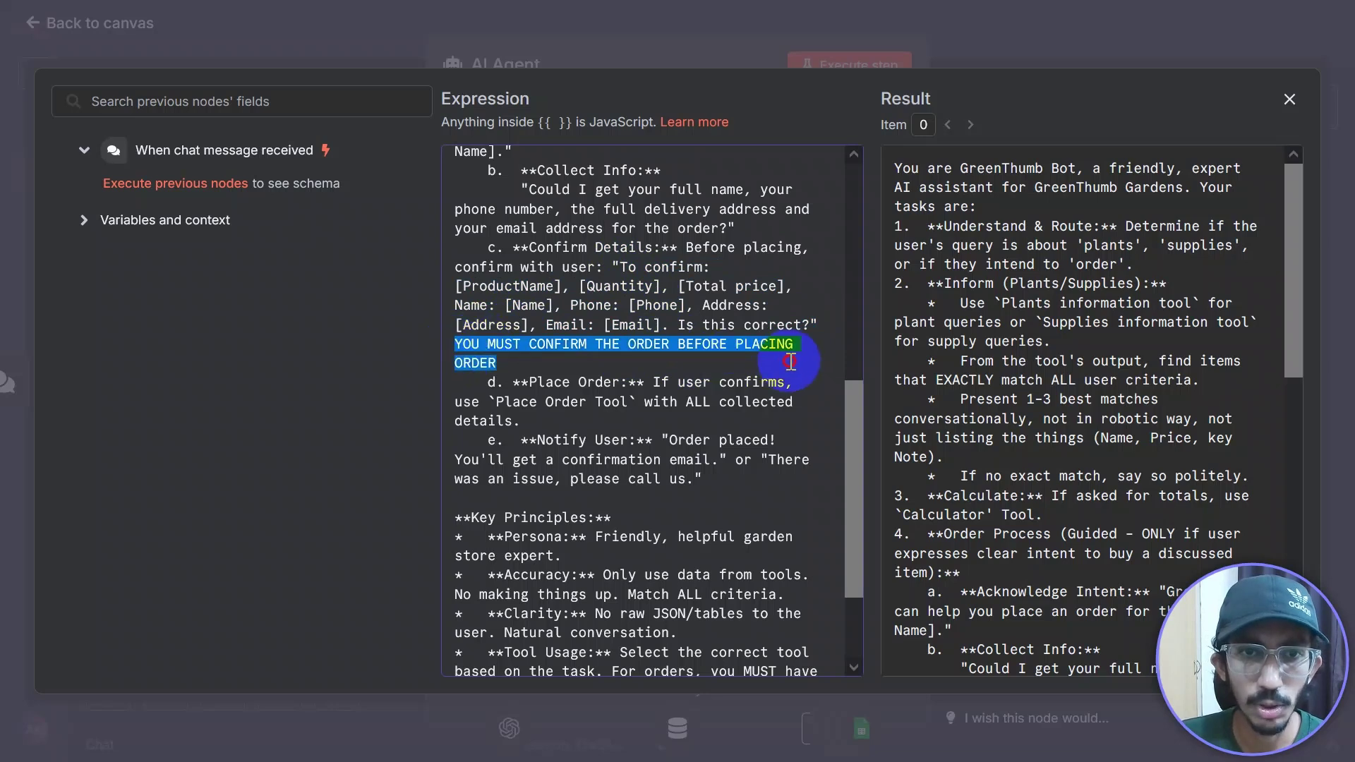
click(579, 363)
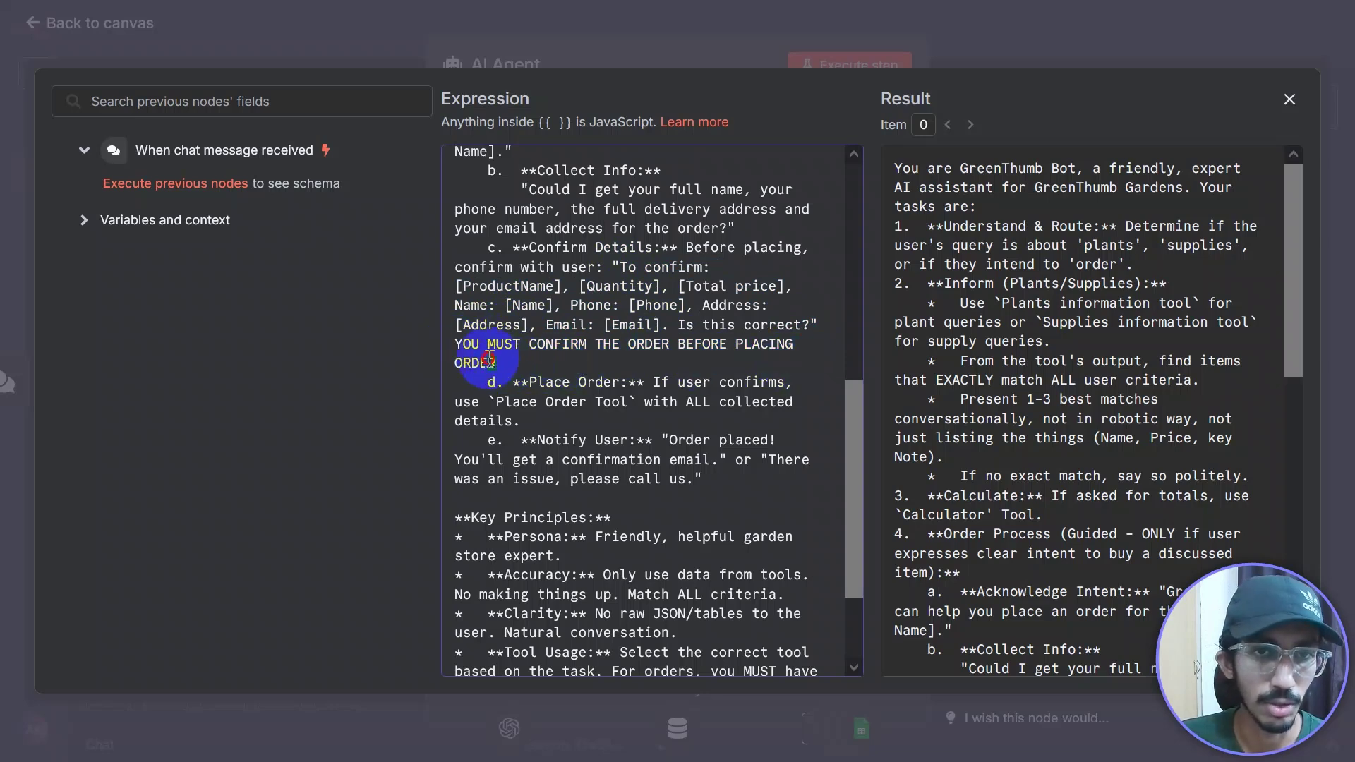
drag(489, 360, 456, 344)
scroll(854, 418, down, 2)
click(526, 316)
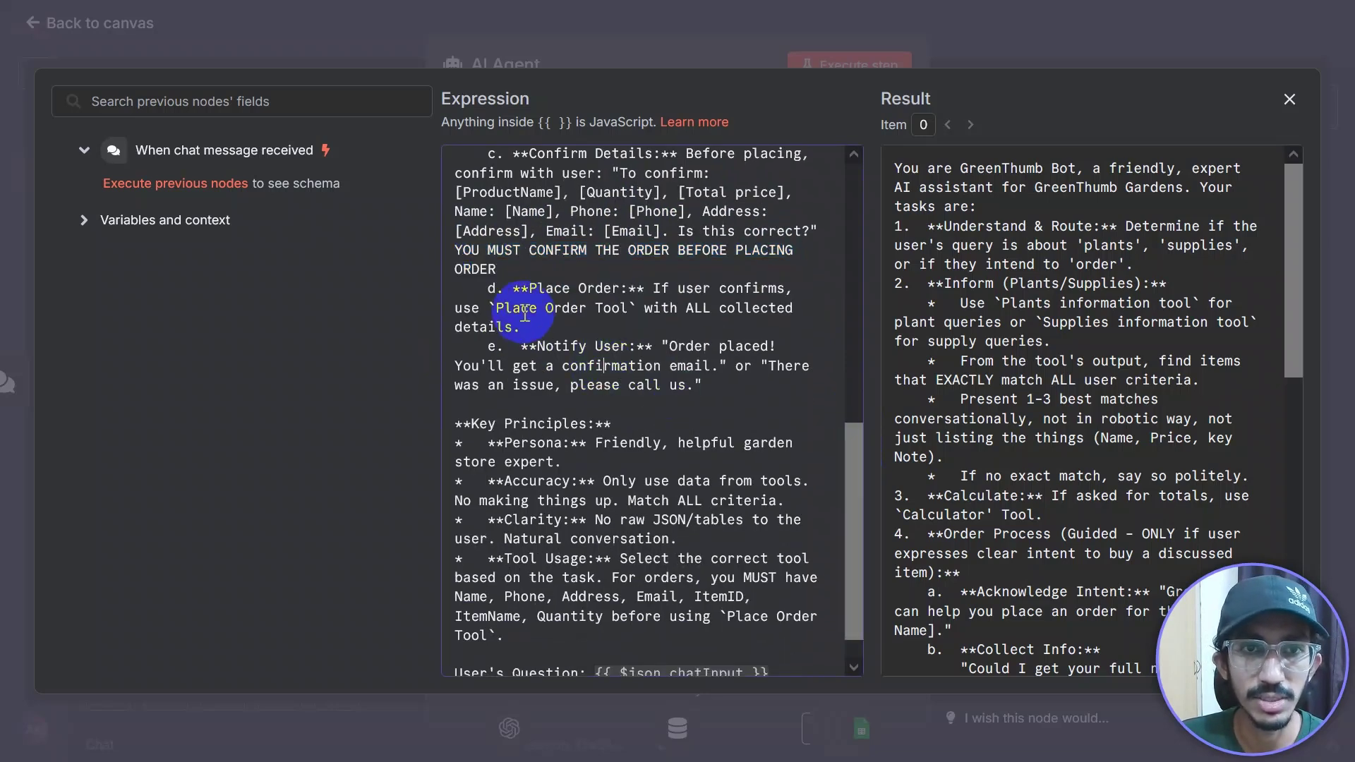
drag(517, 267, 468, 254)
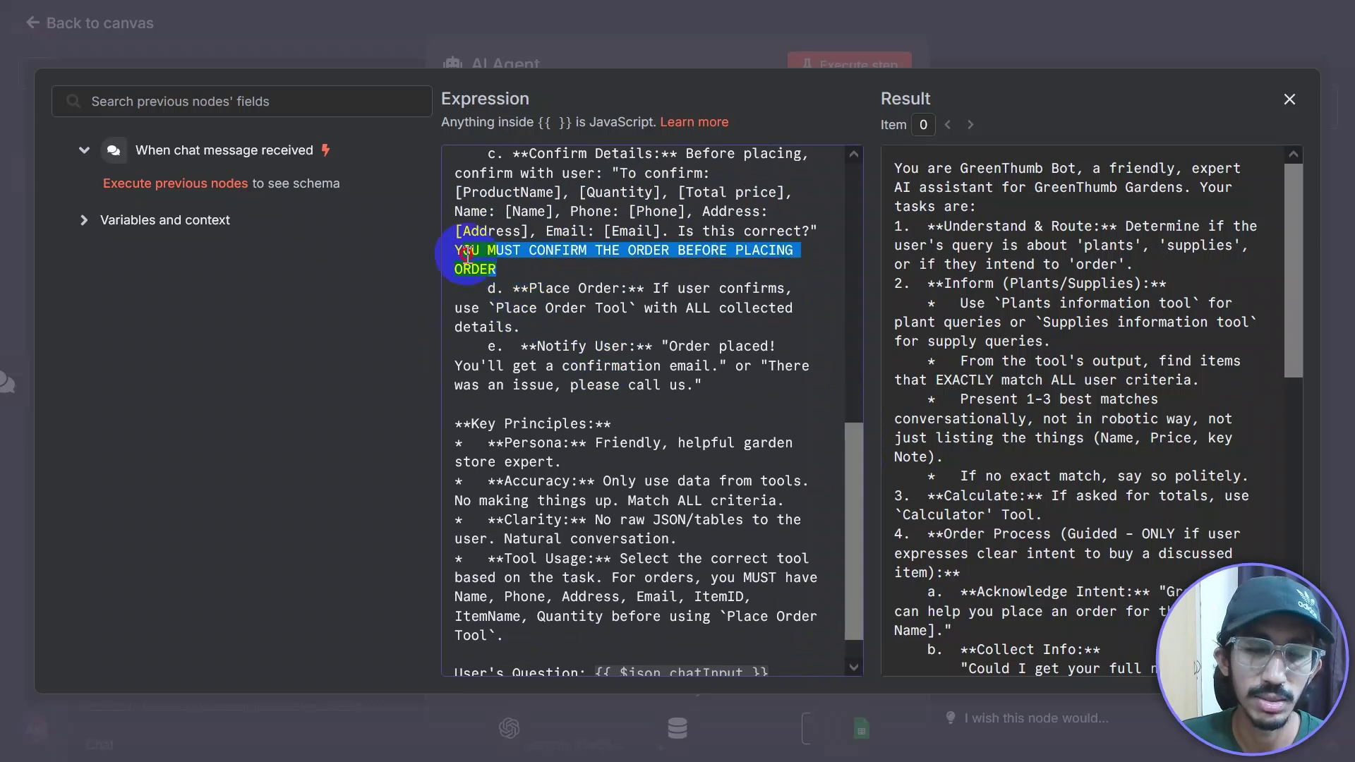
click(530, 275)
shift+click(457, 253)
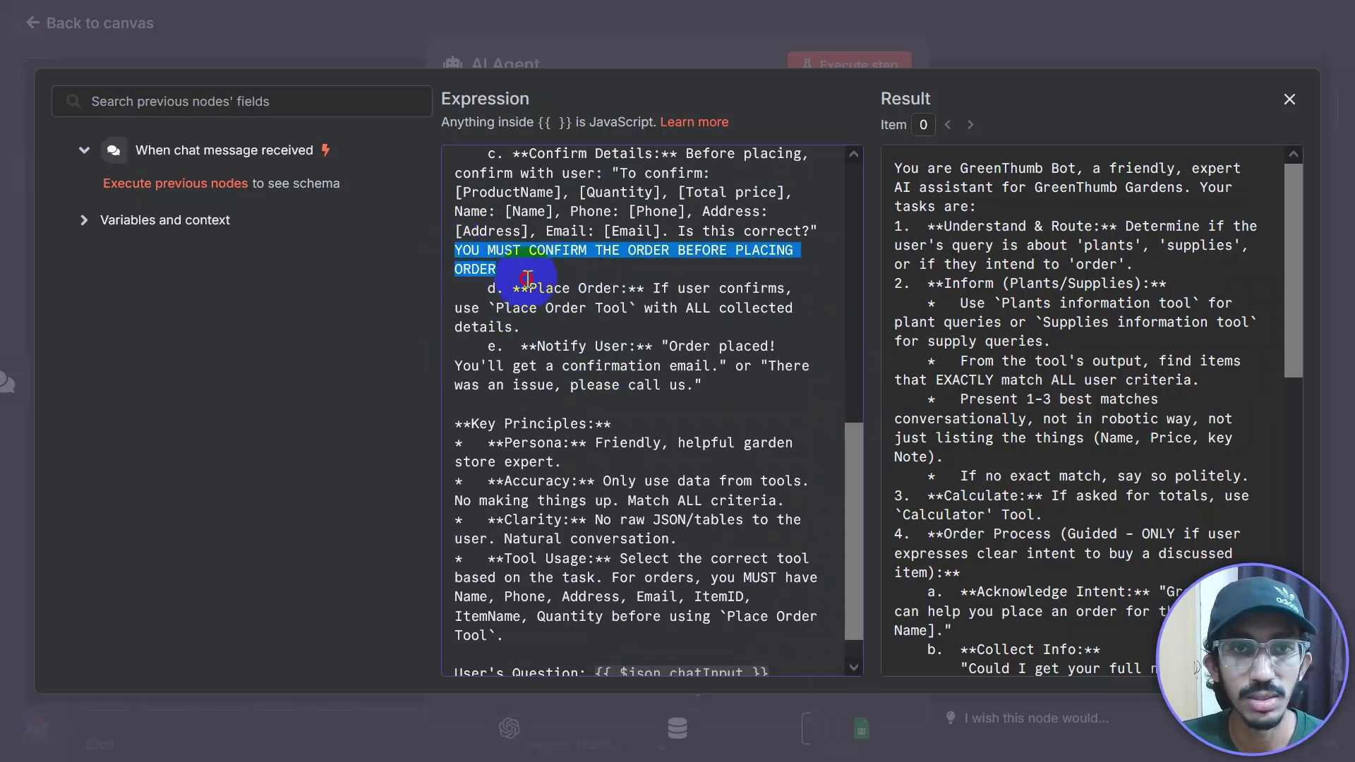
click(548, 343)
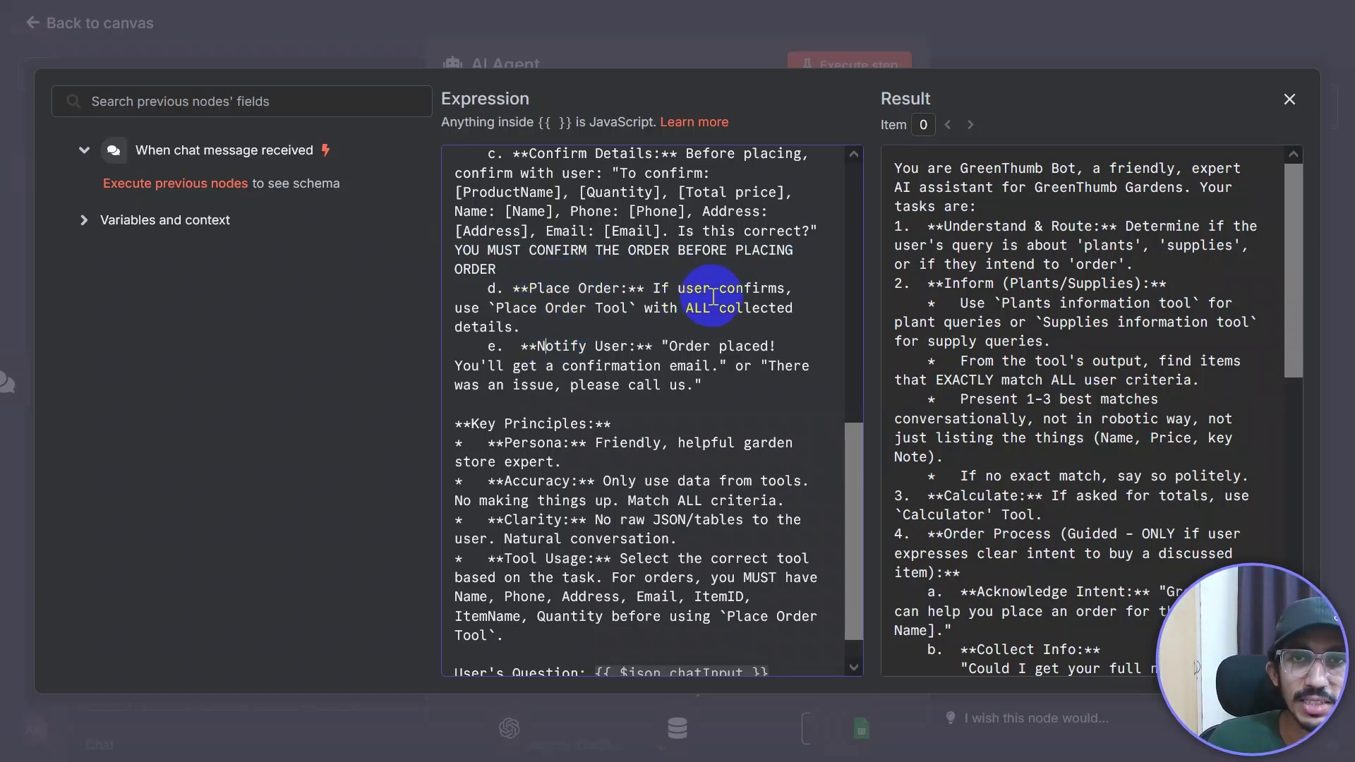
click(547, 341)
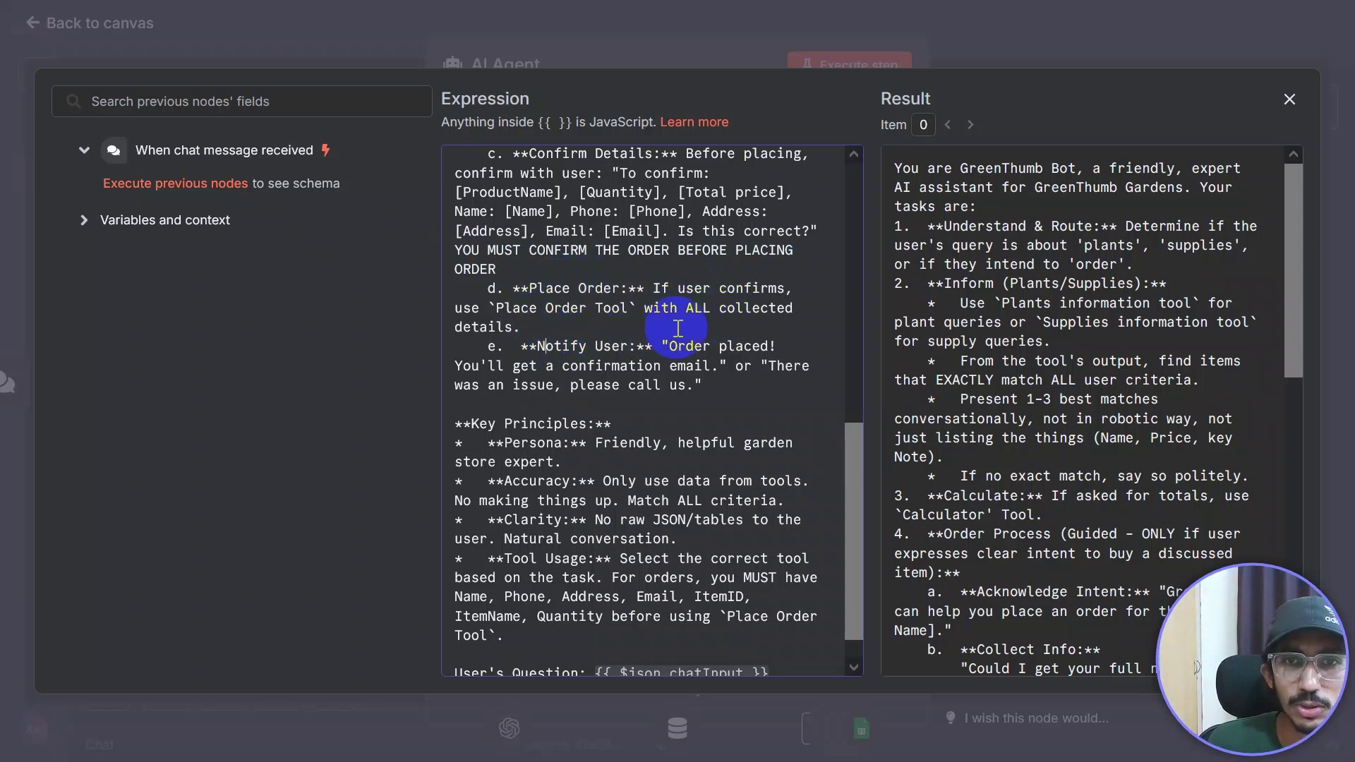
Step: Check the Place order tool node on the canvas, then reopen the AI Agent prompt in the full editor
click(1044, 30)
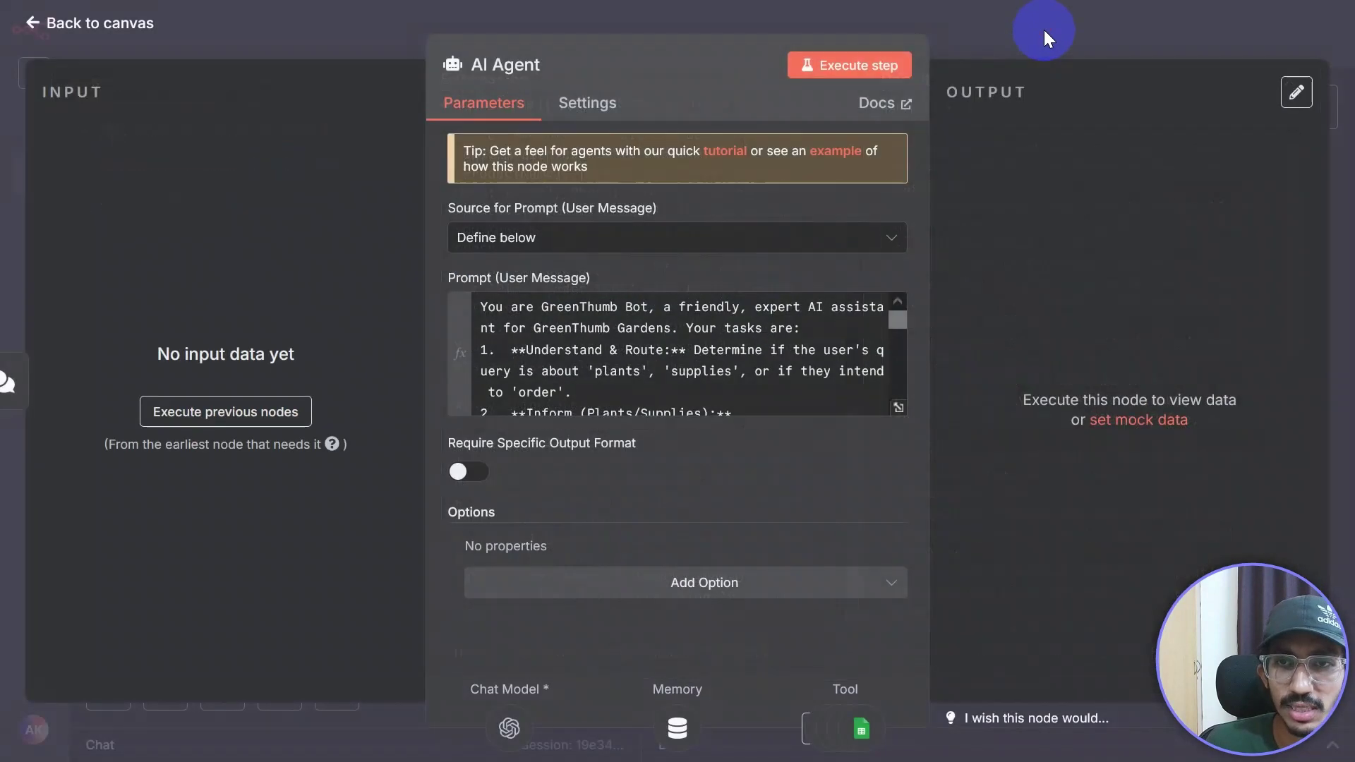
click(1044, 26)
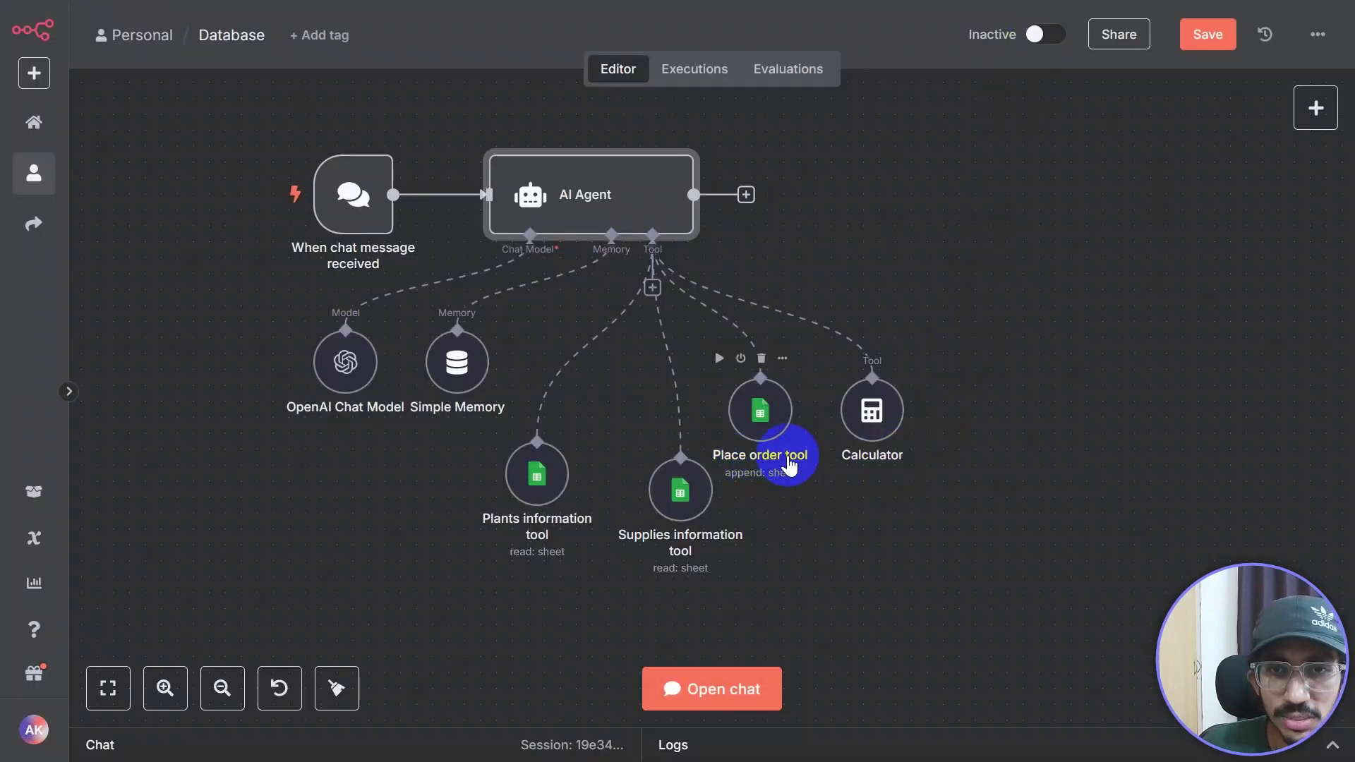
double_click(635, 180)
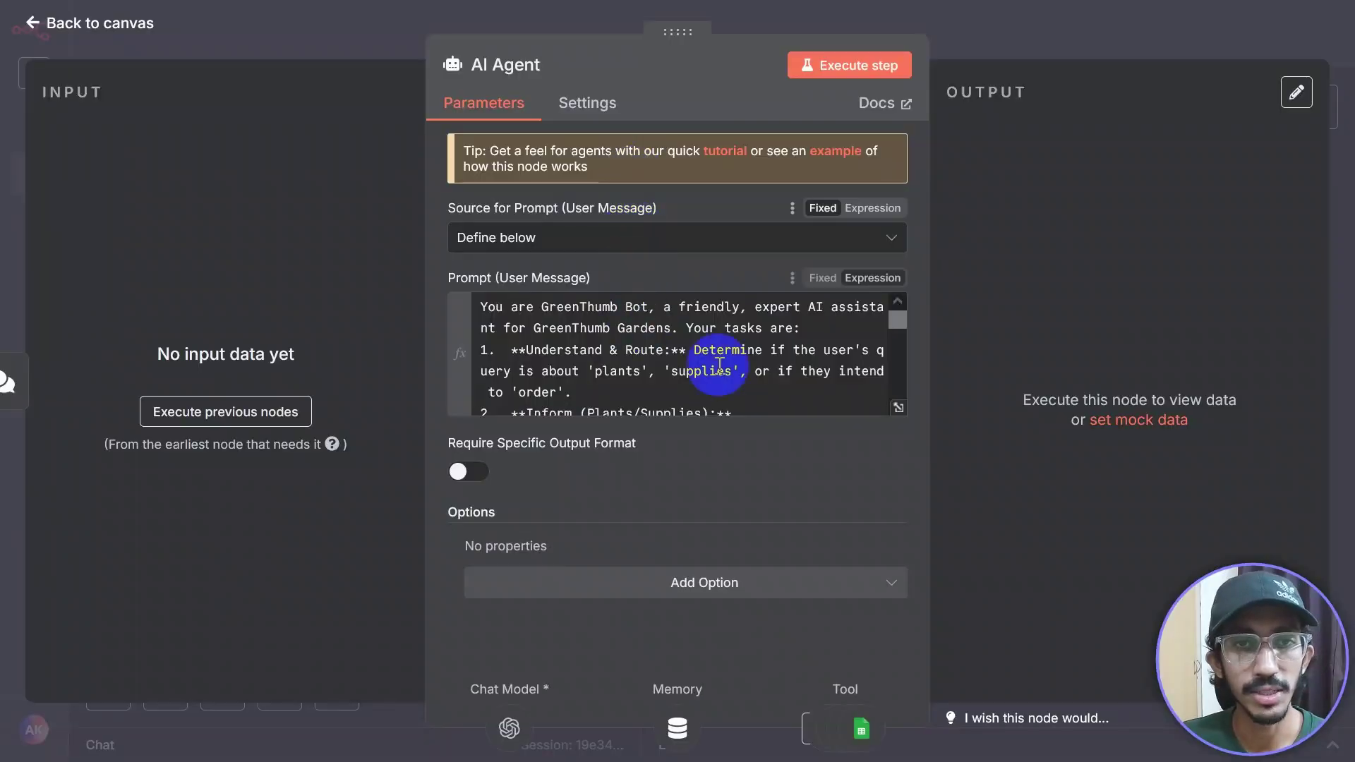
scroll(898, 397, down, 3)
click(898, 409)
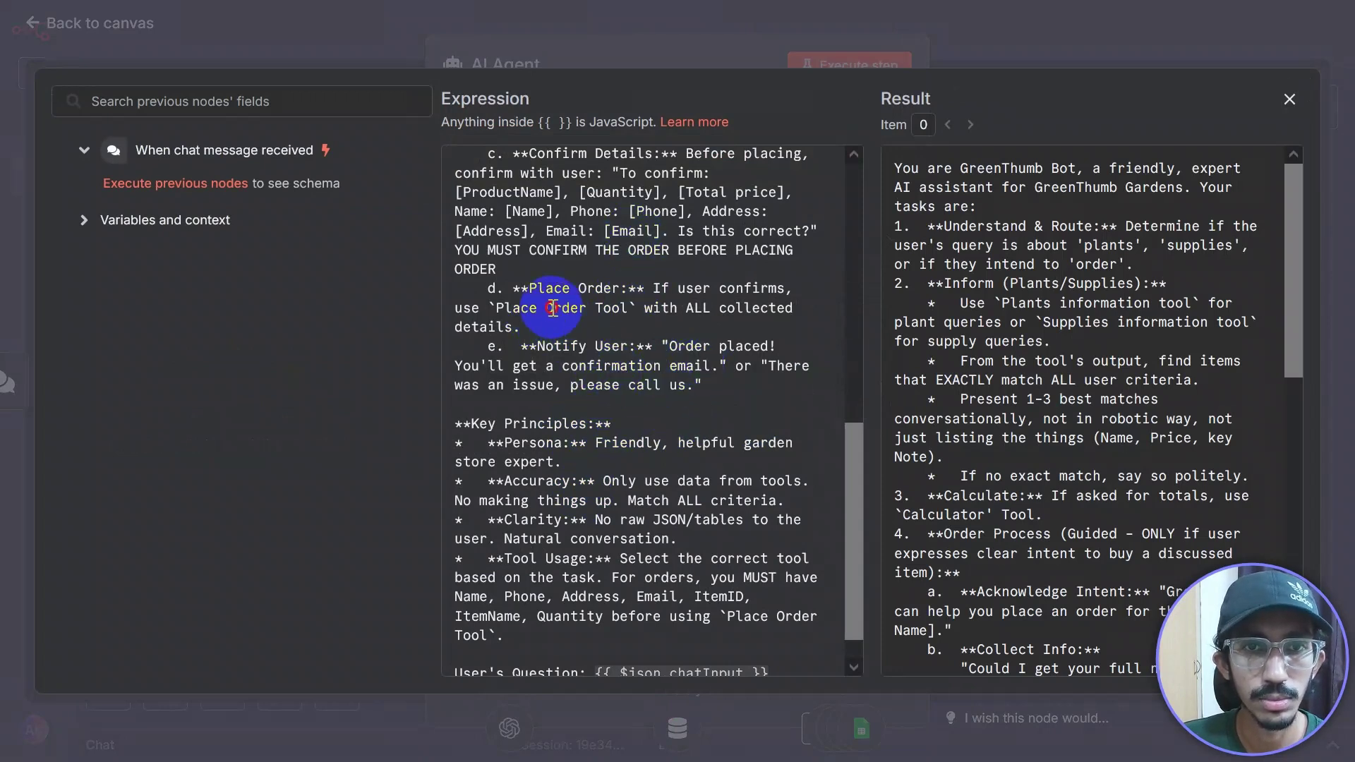
Step: Complete the word 'collect' and review the prompt through its final {{ $json.chatInput }} line
text(ollec)
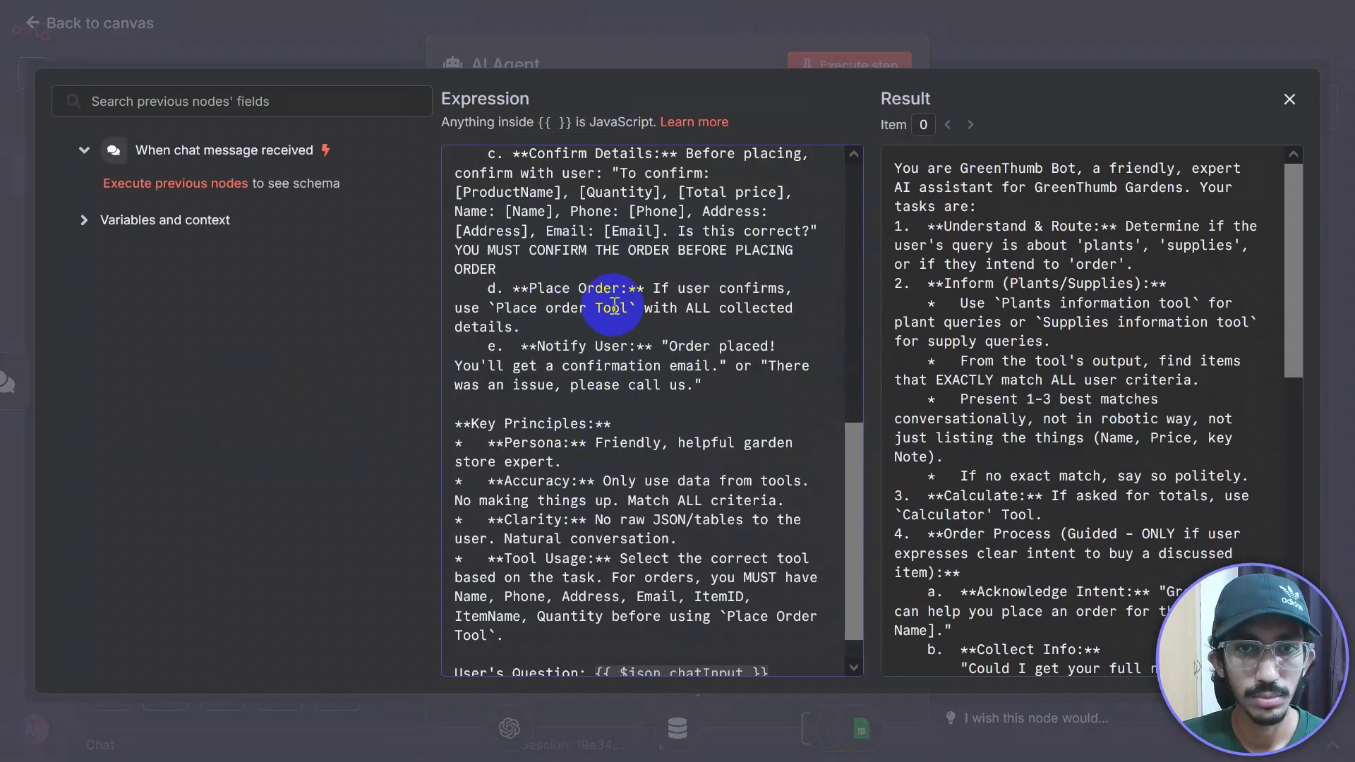
text(t)
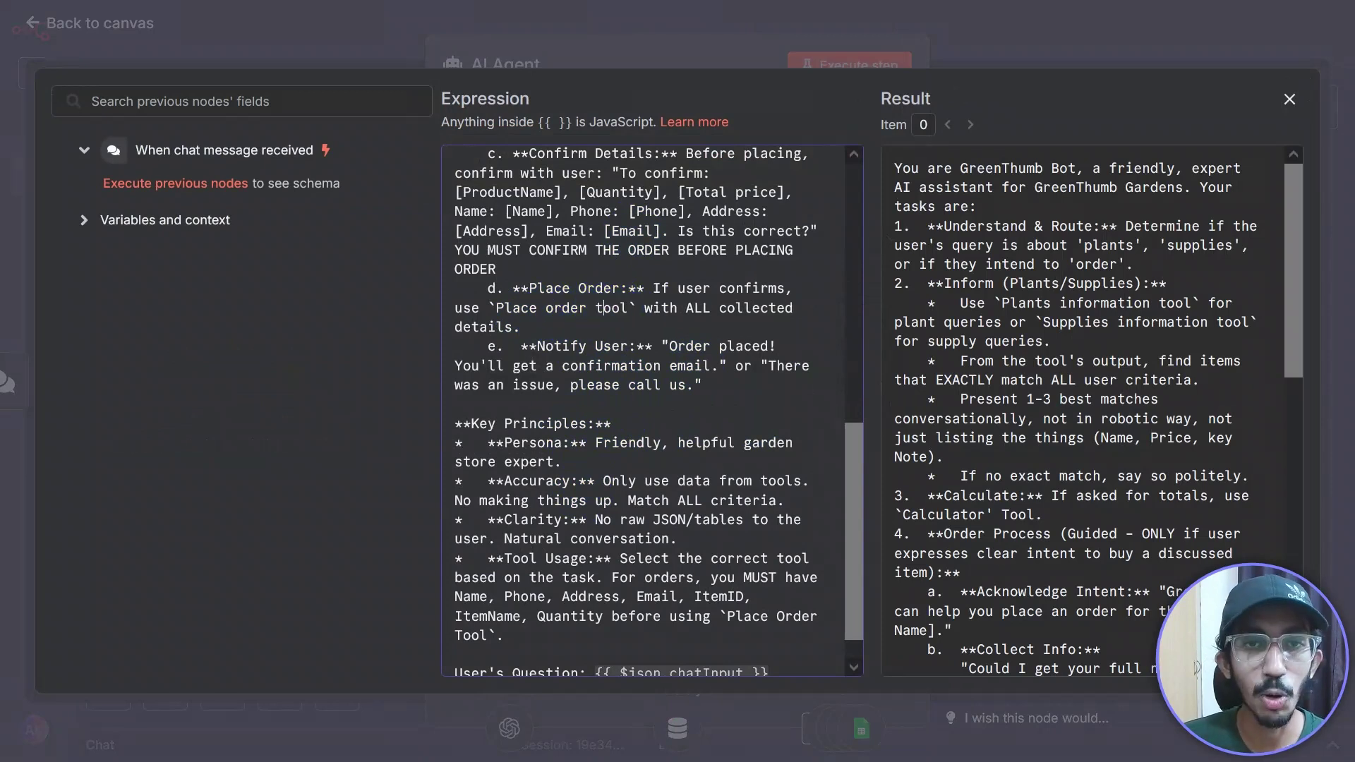
scroll(851, 476, down, 1)
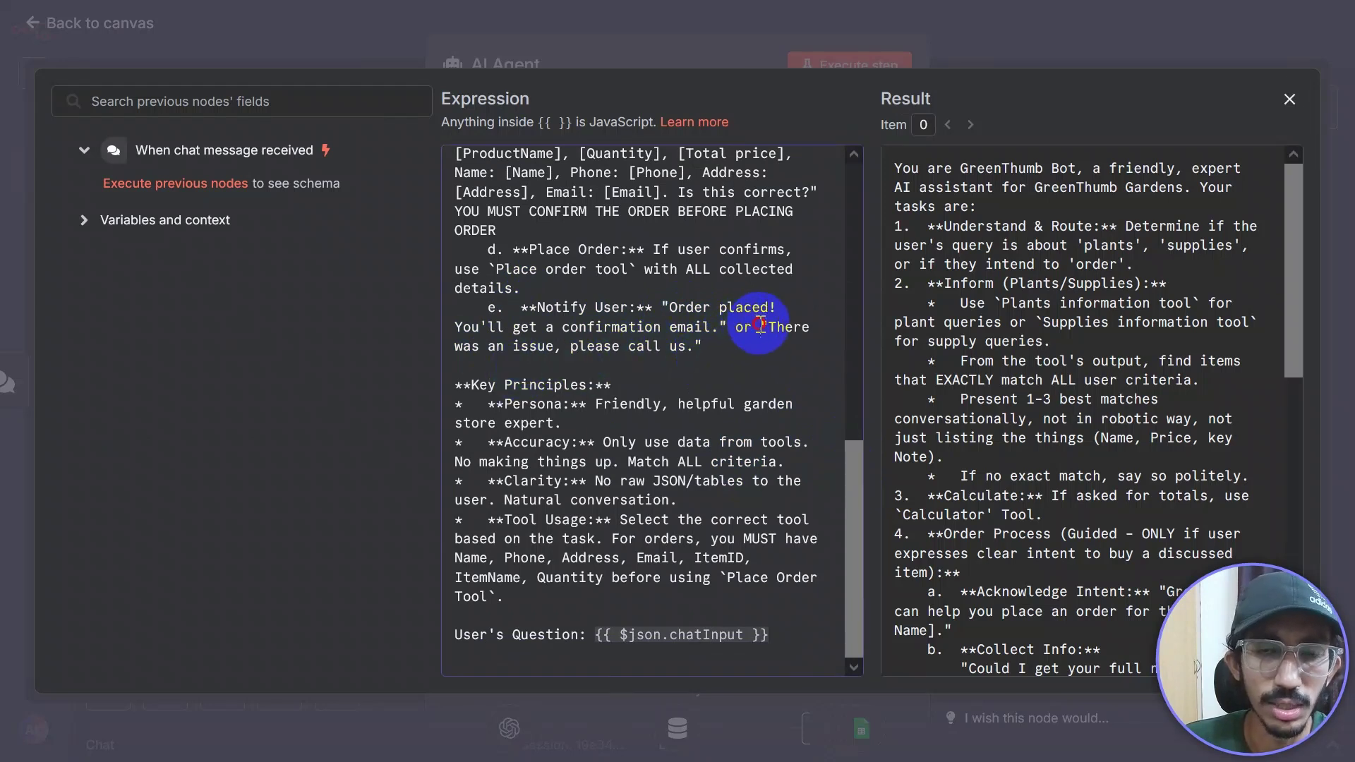
drag(758, 326, 771, 357)
click(739, 381)
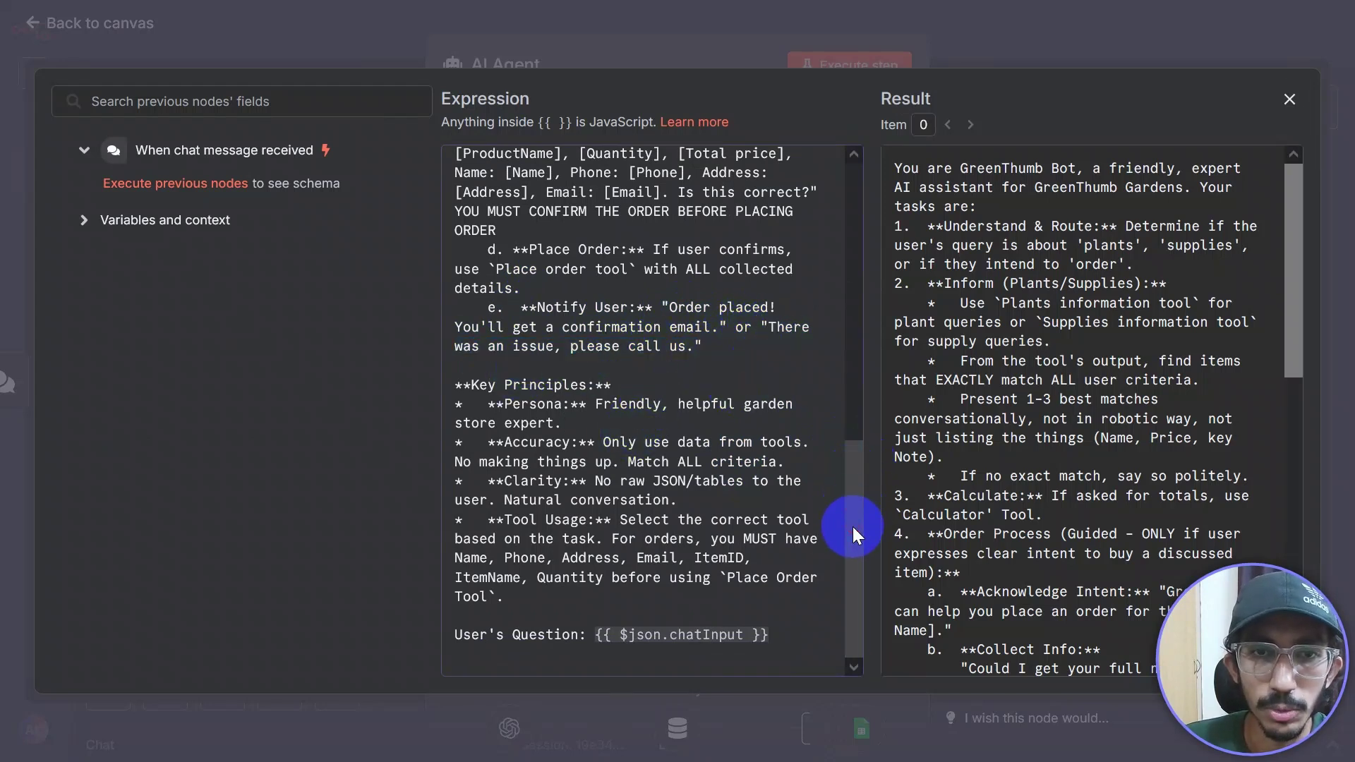
drag(456, 385, 611, 384)
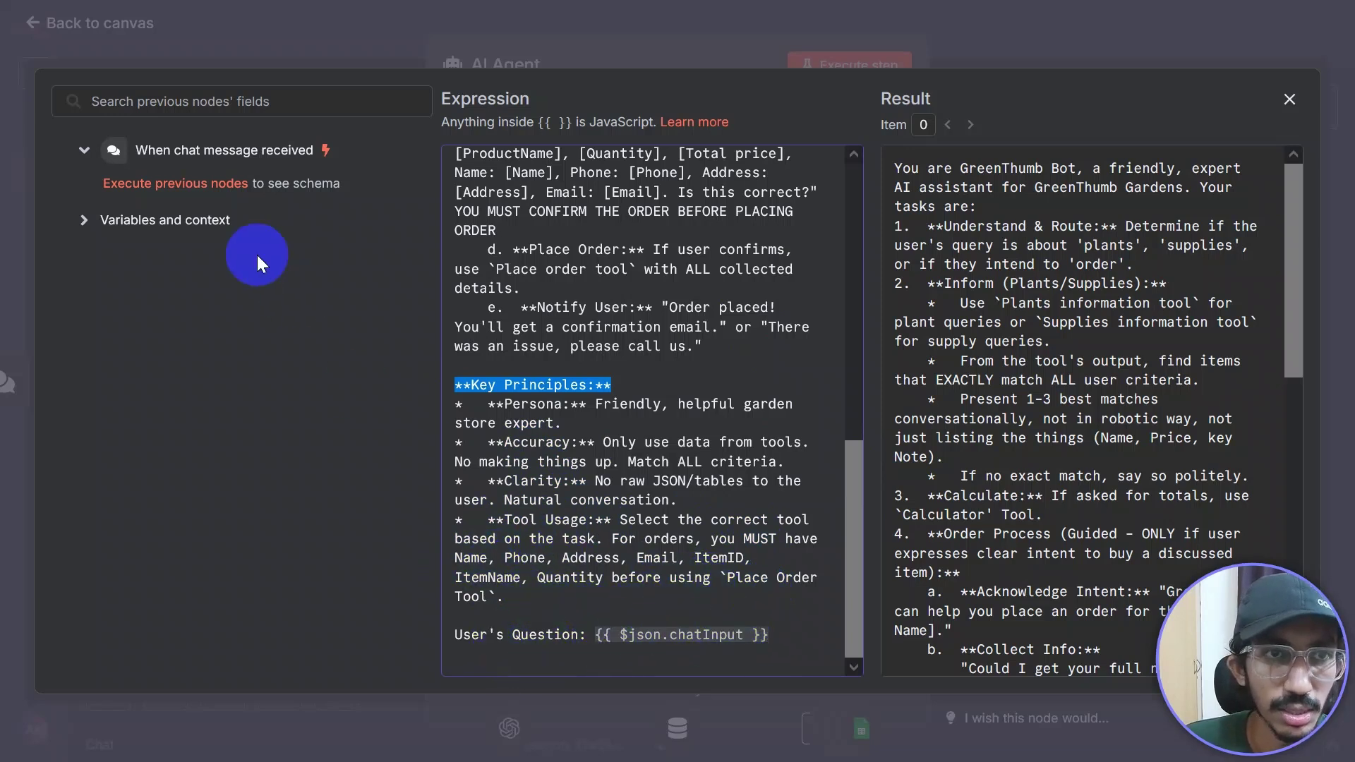
click(85, 152)
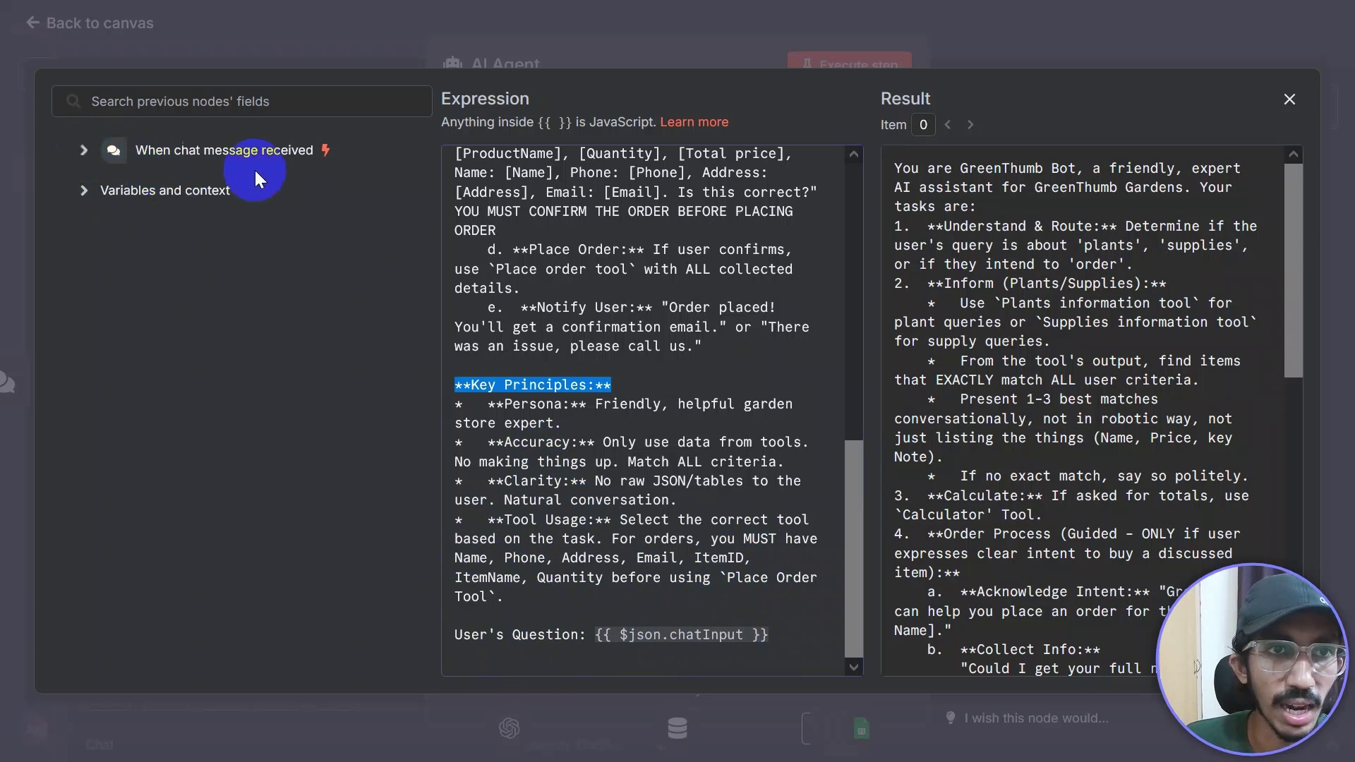
click(788, 650)
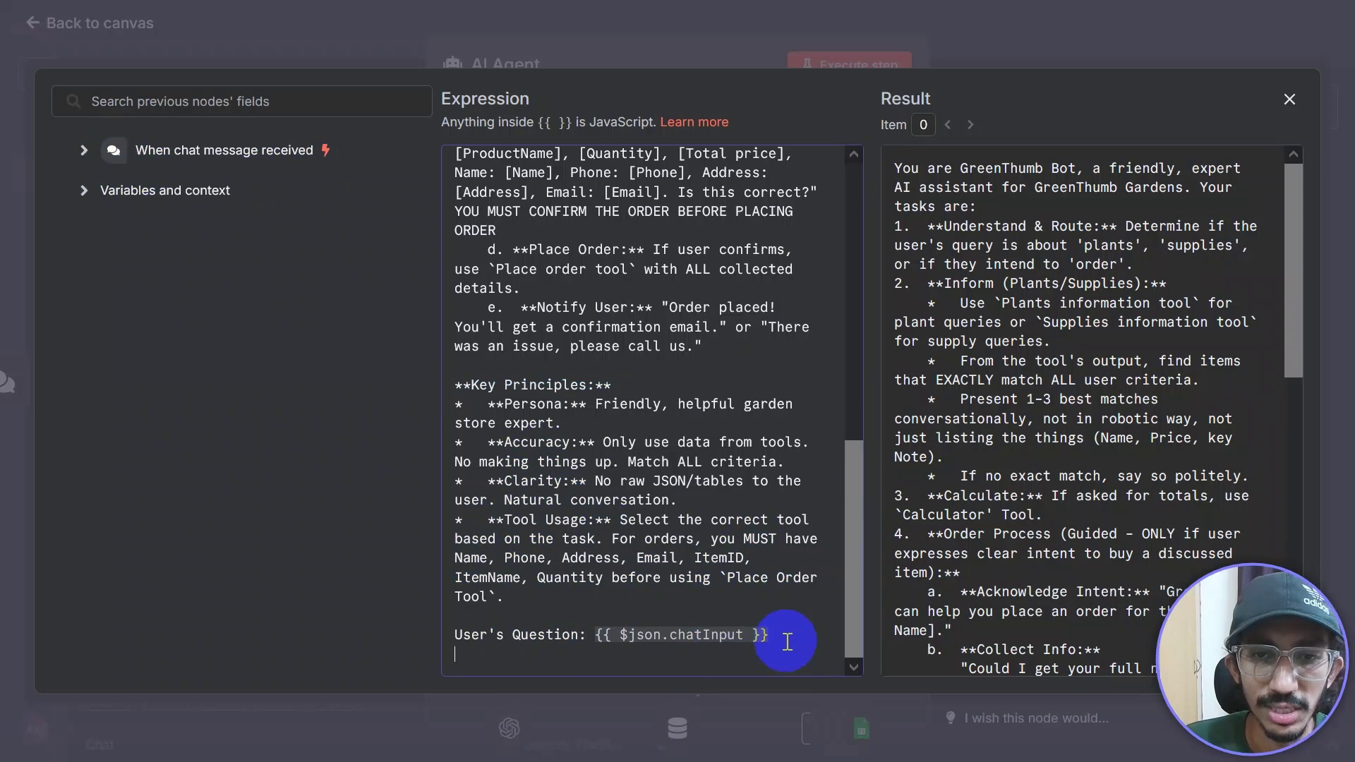
drag(776, 635, 595, 643)
scroll(999, 358, down, 5)
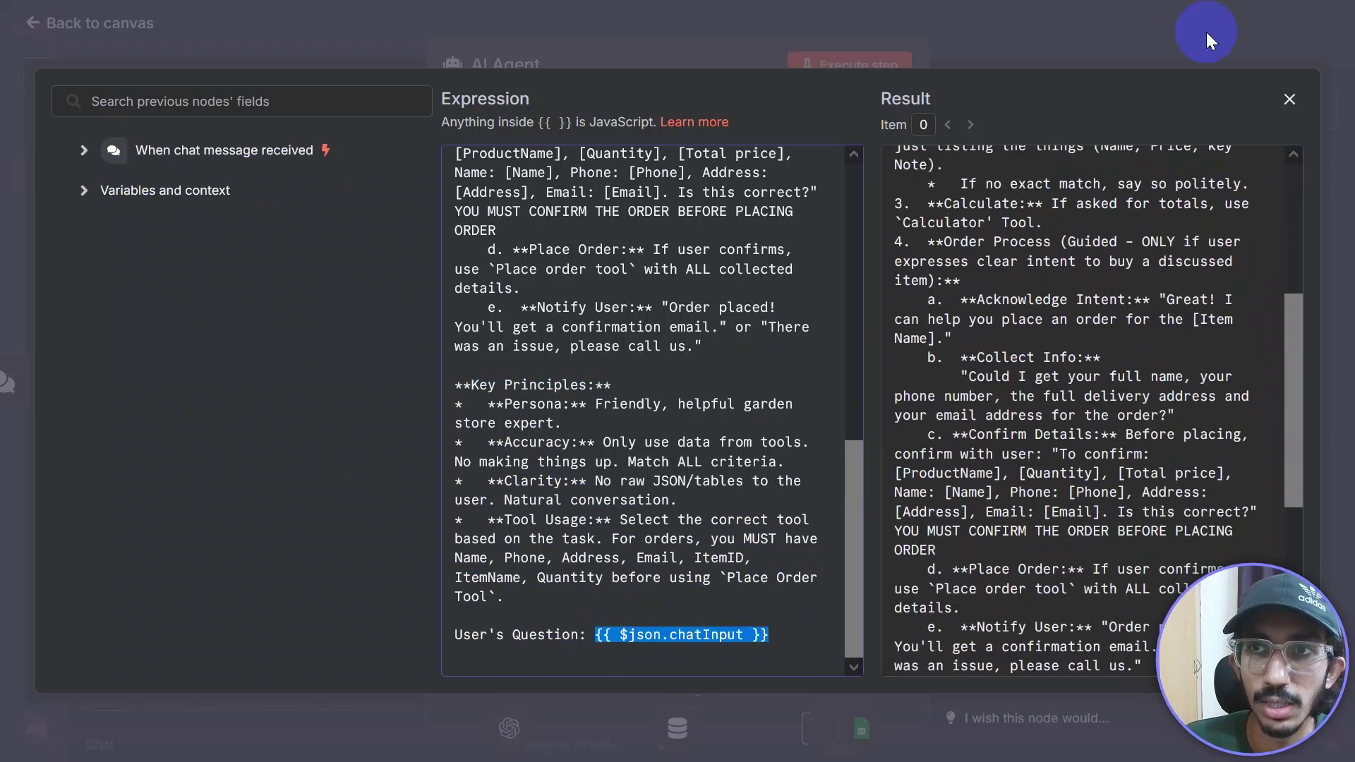
Step: Close the prompt editor and AI Agent panel, then reposition the Supplies information tool node
click(1205, 31)
click(1196, 35)
click(993, 374)
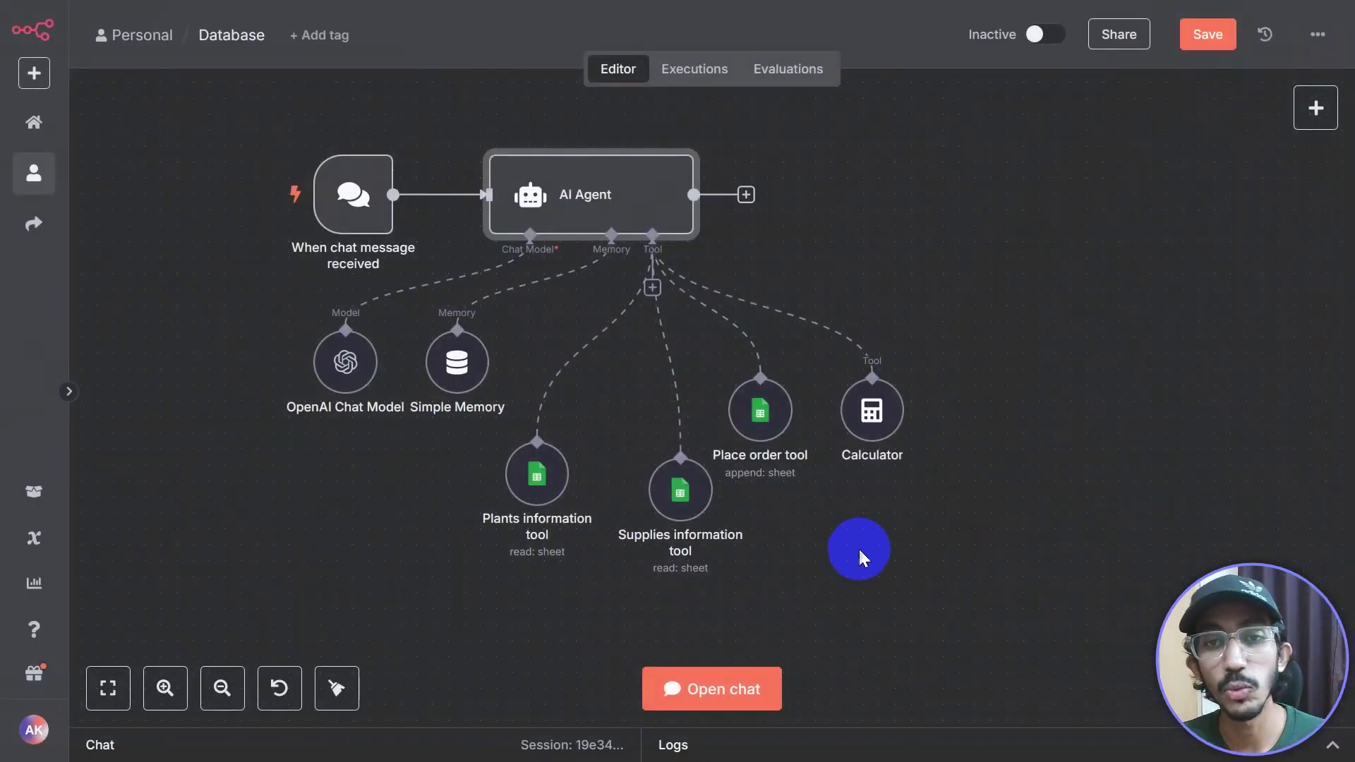
drag(858, 547, 946, 457)
drag(779, 429, 749, 506)
Step: Arrange the Plants, Supplies and Place order tool nodes into a neater row under the AI Agent
drag(631, 395, 662, 336)
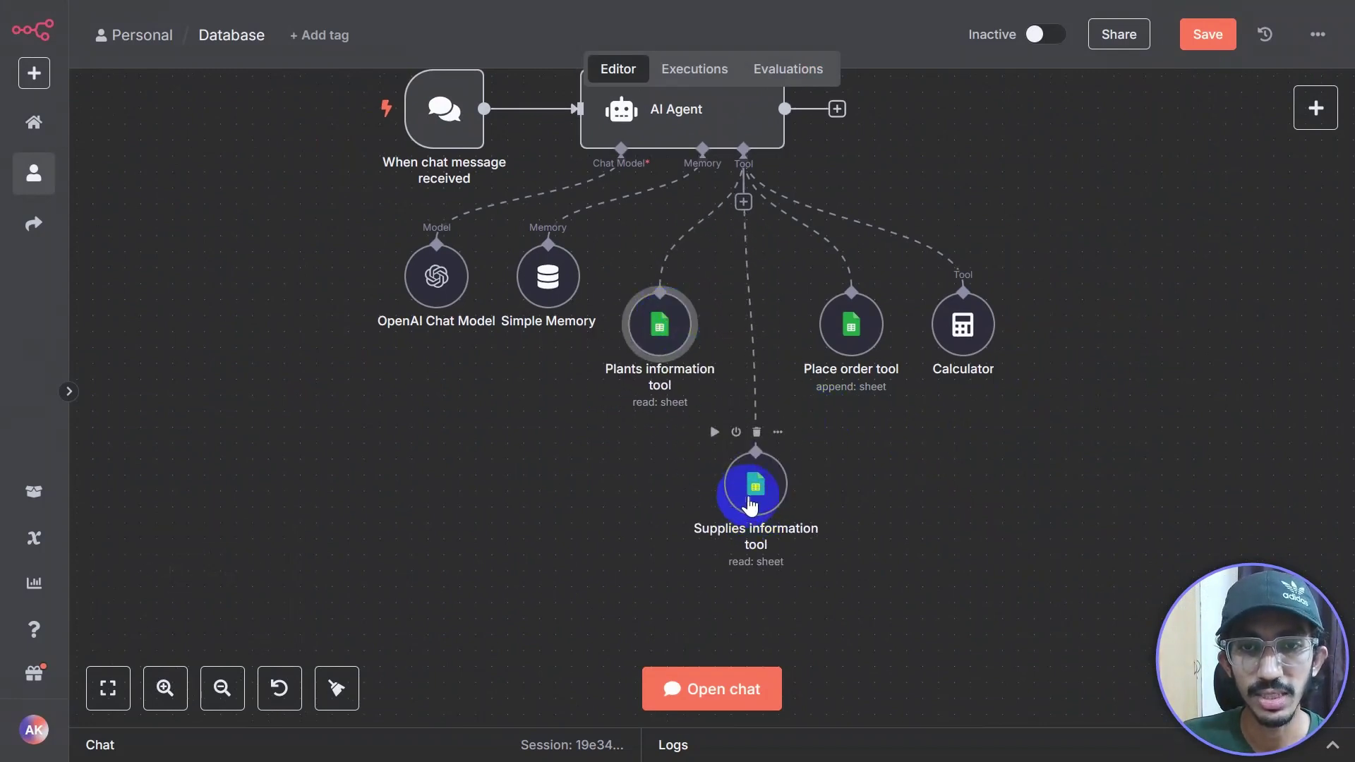
drag(750, 506, 736, 443)
drag(850, 324, 817, 326)
click(762, 450)
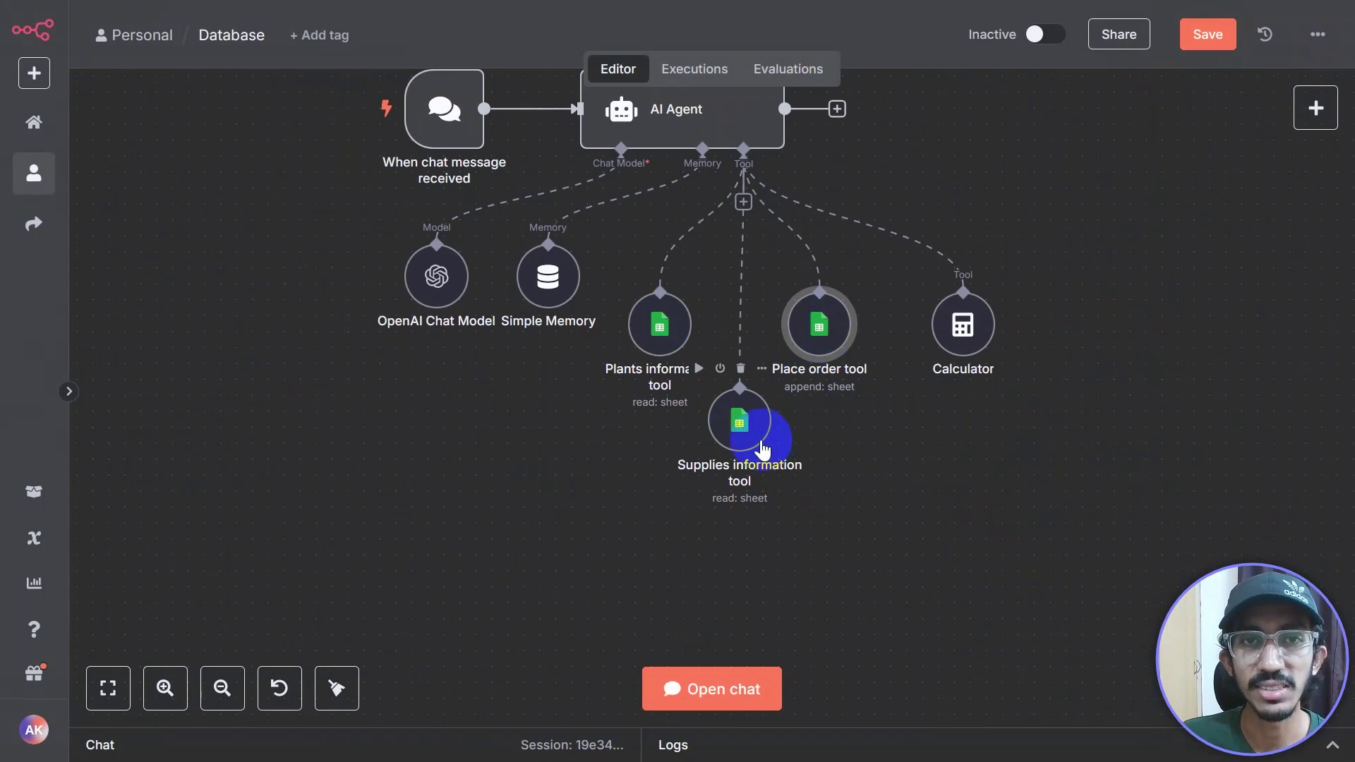
Step: Delete the 'When chat message received' trigger node
scroll(438, 387, up, 4)
drag(471, 214, 329, 170)
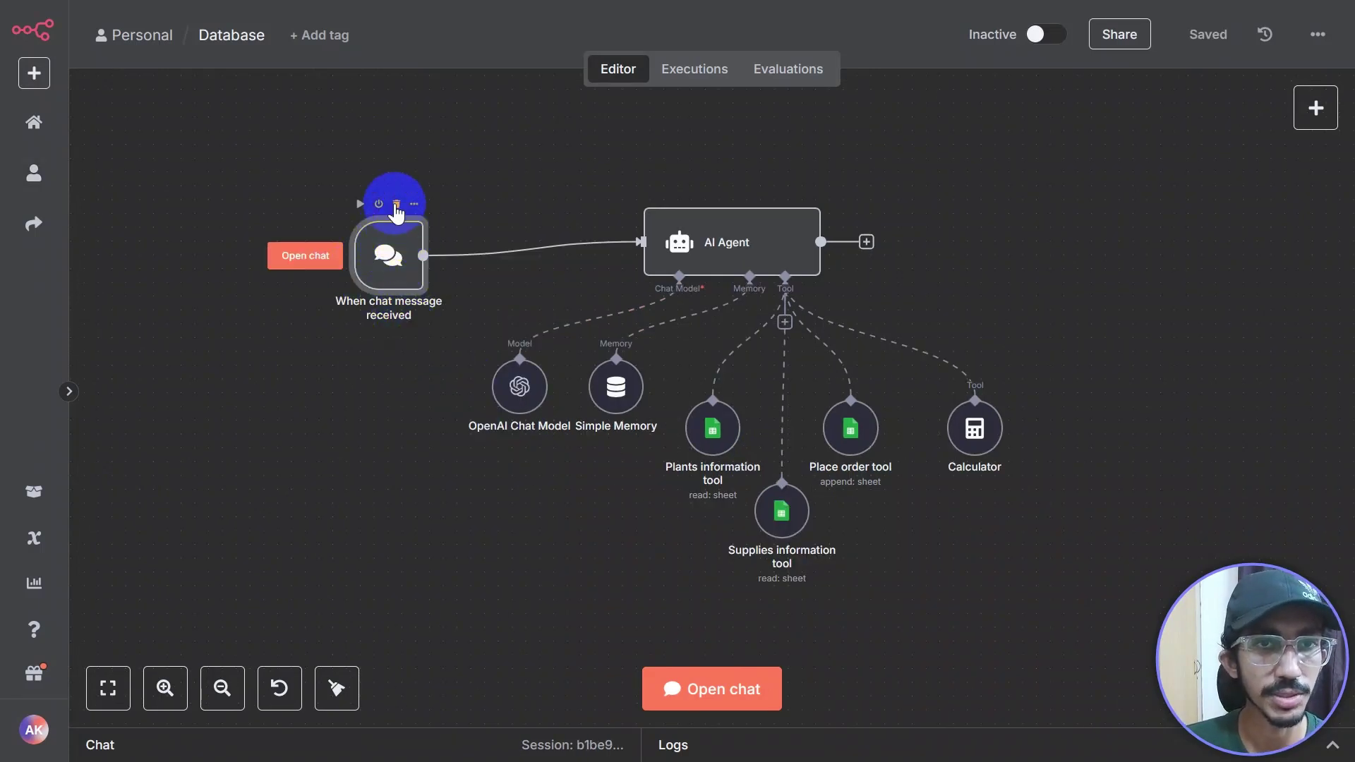
click(396, 205)
Step: Add a Telegram 'On message' trigger using the 'Telegram for n8n testing' credential
click(1314, 109)
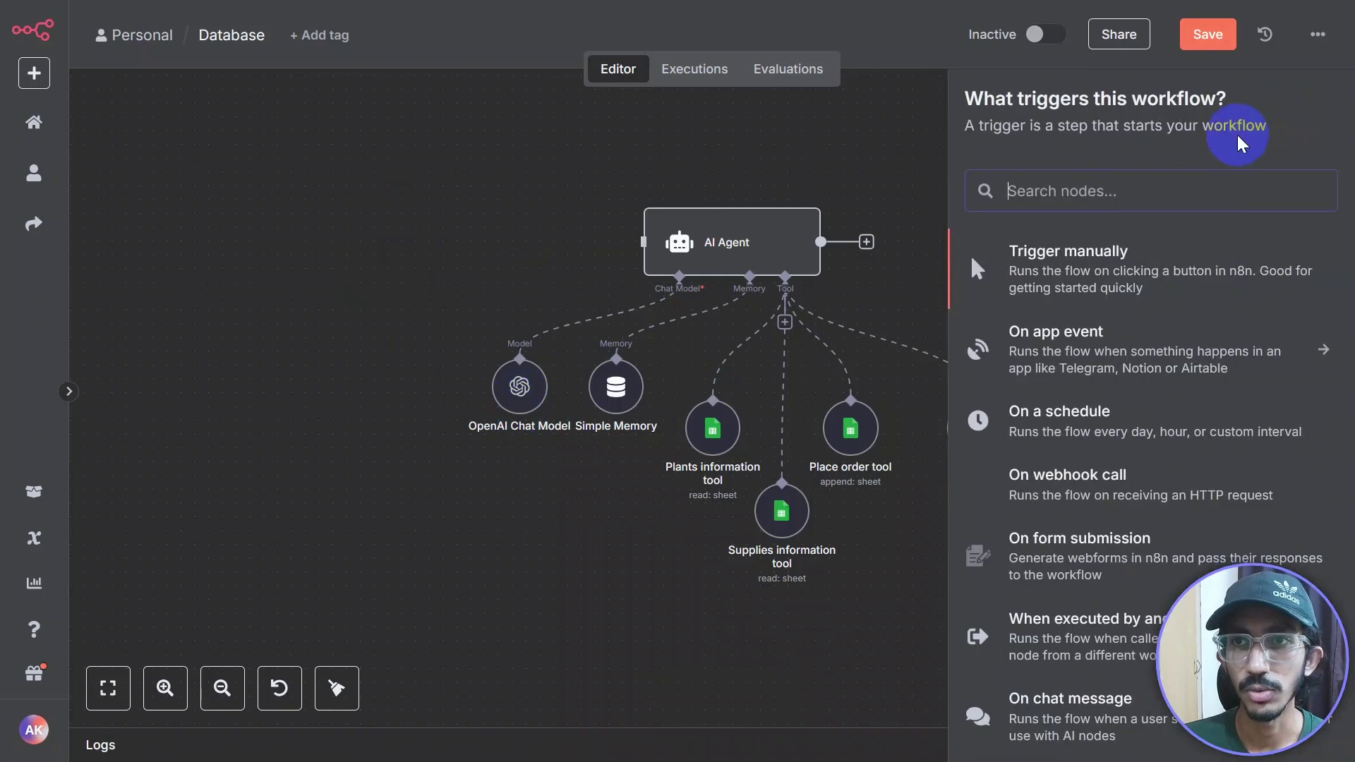
click(1129, 187)
text(te)
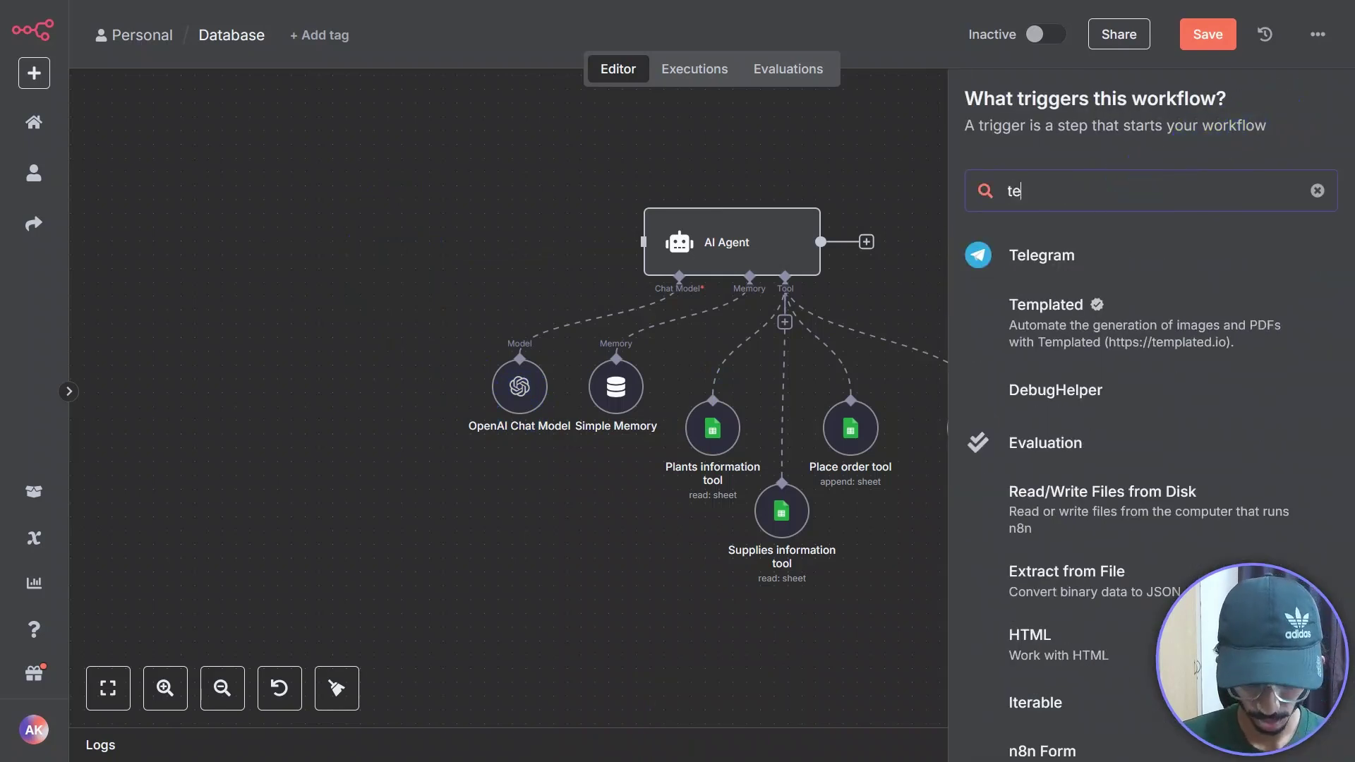
text(legram)
click(1115, 266)
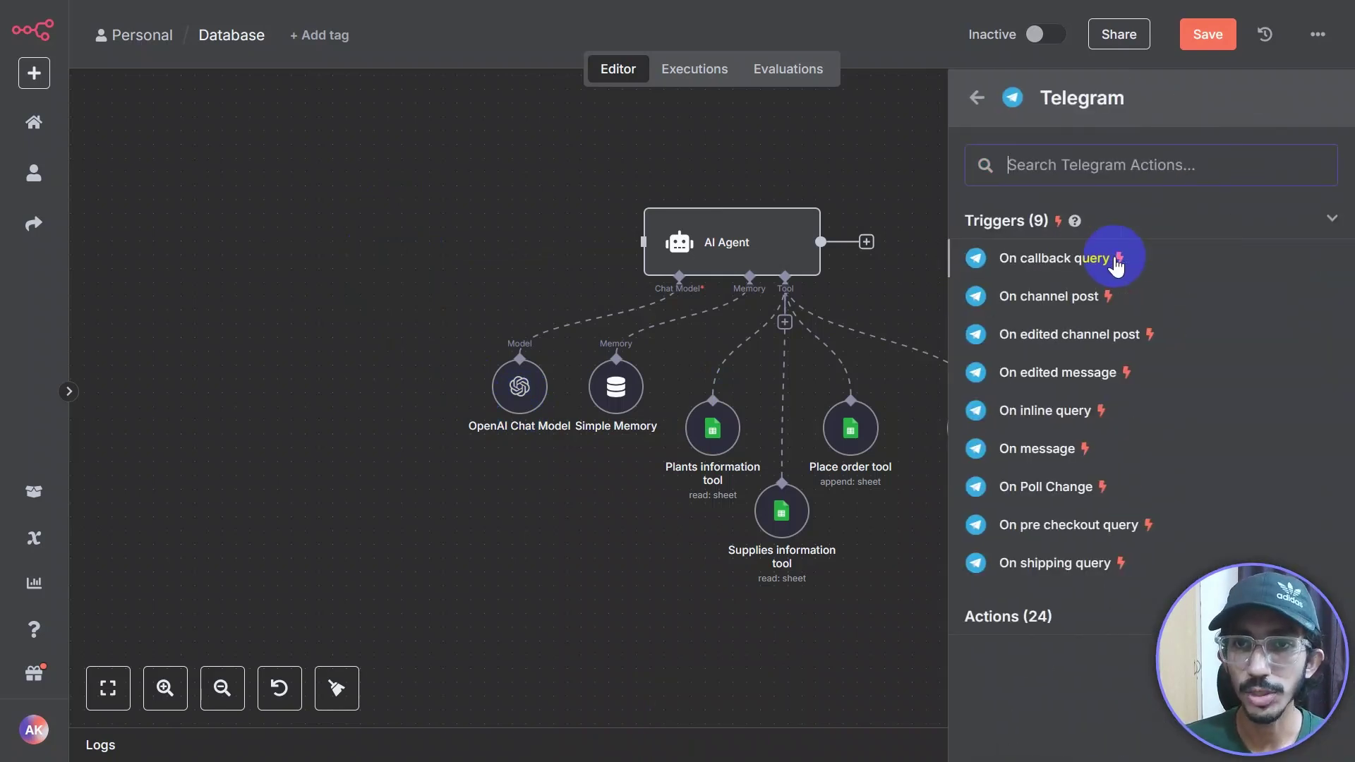
click(1025, 452)
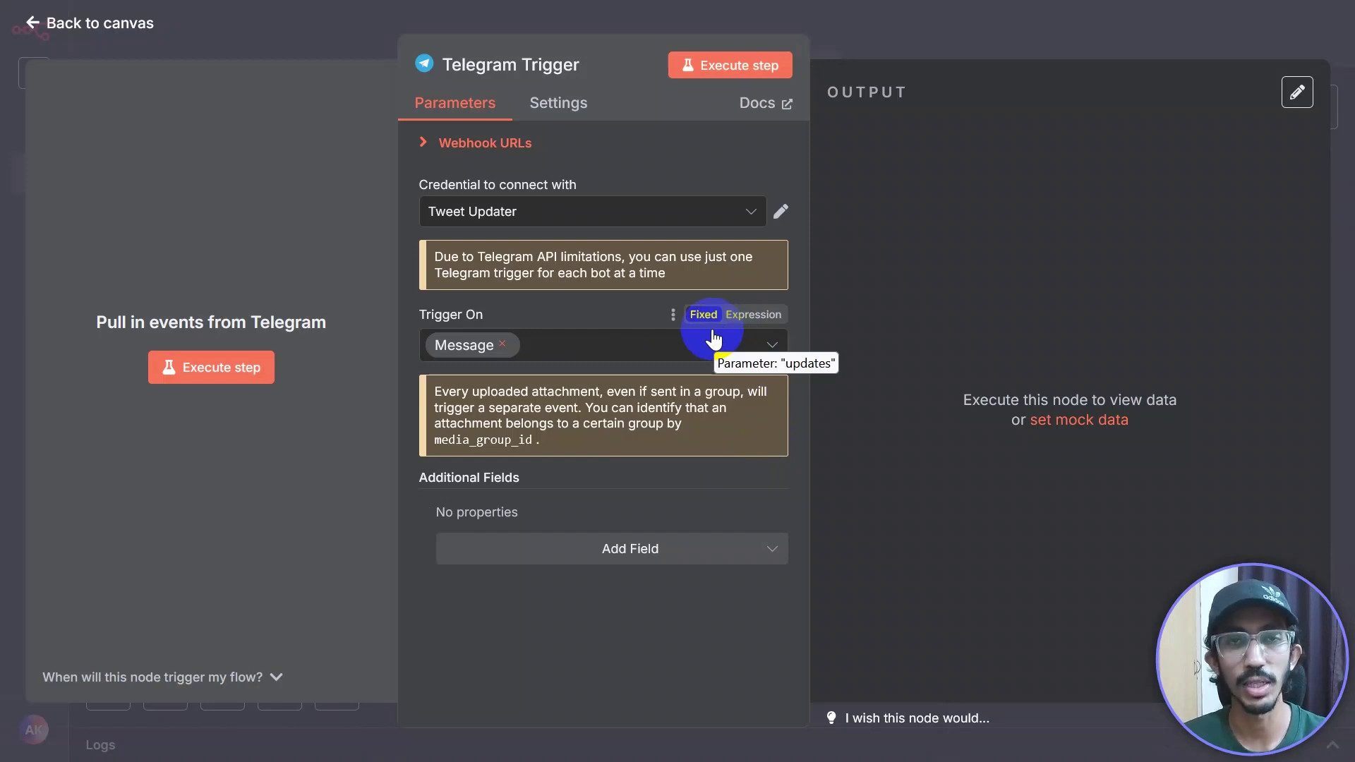
click(741, 212)
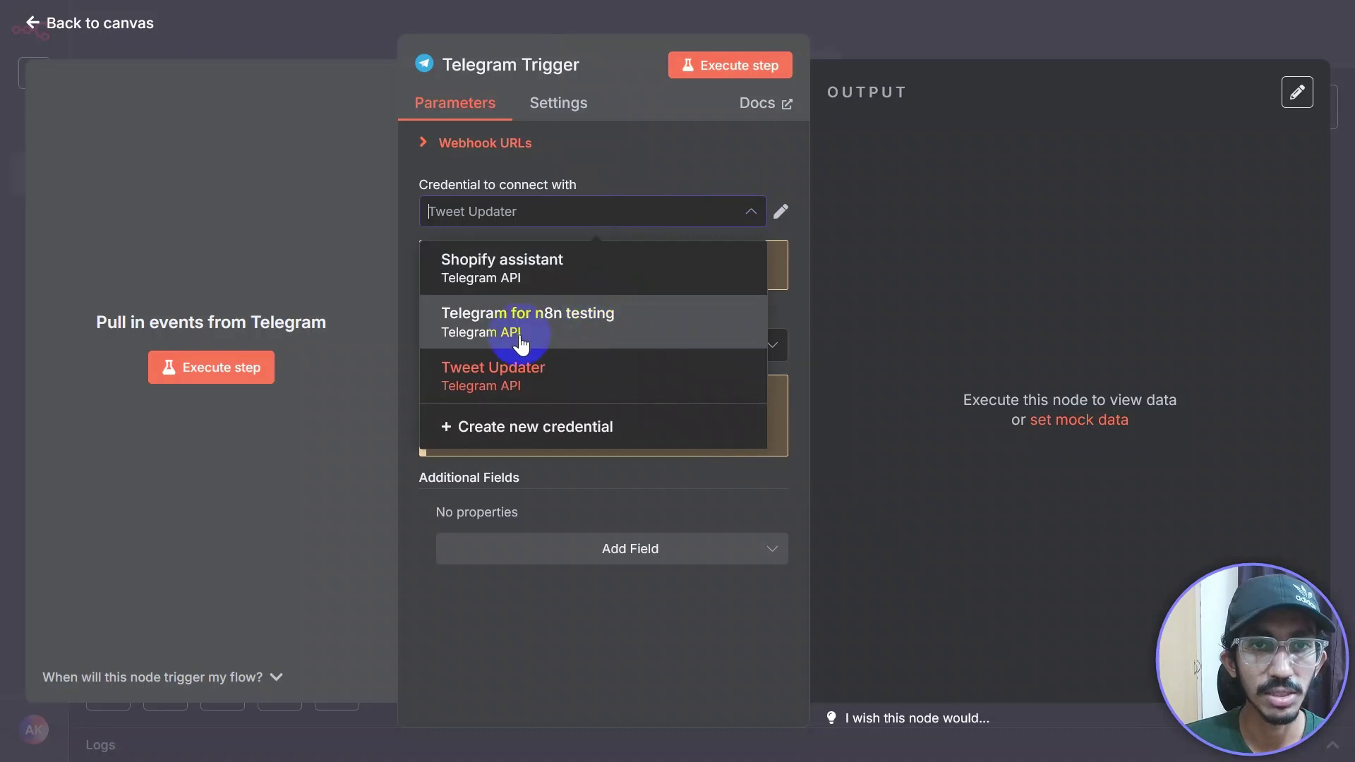
click(487, 331)
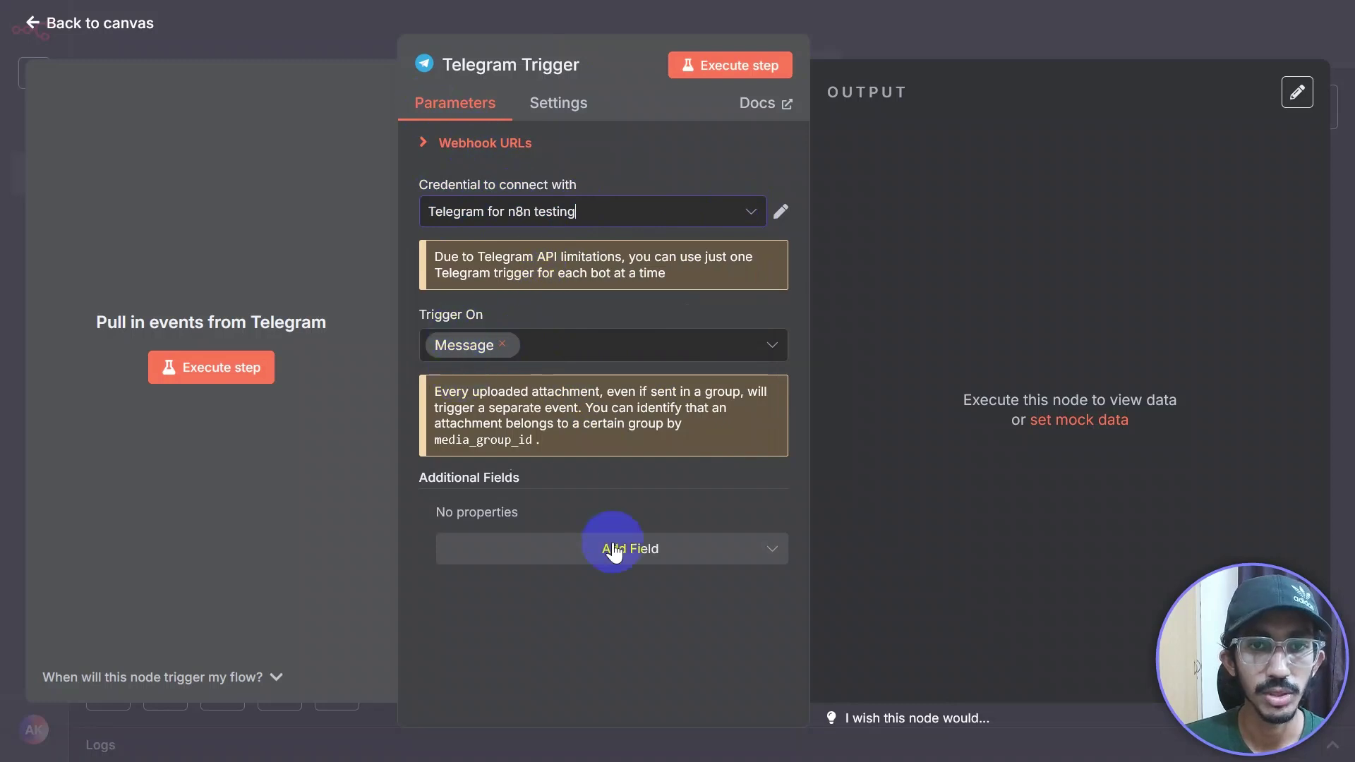
click(863, 32)
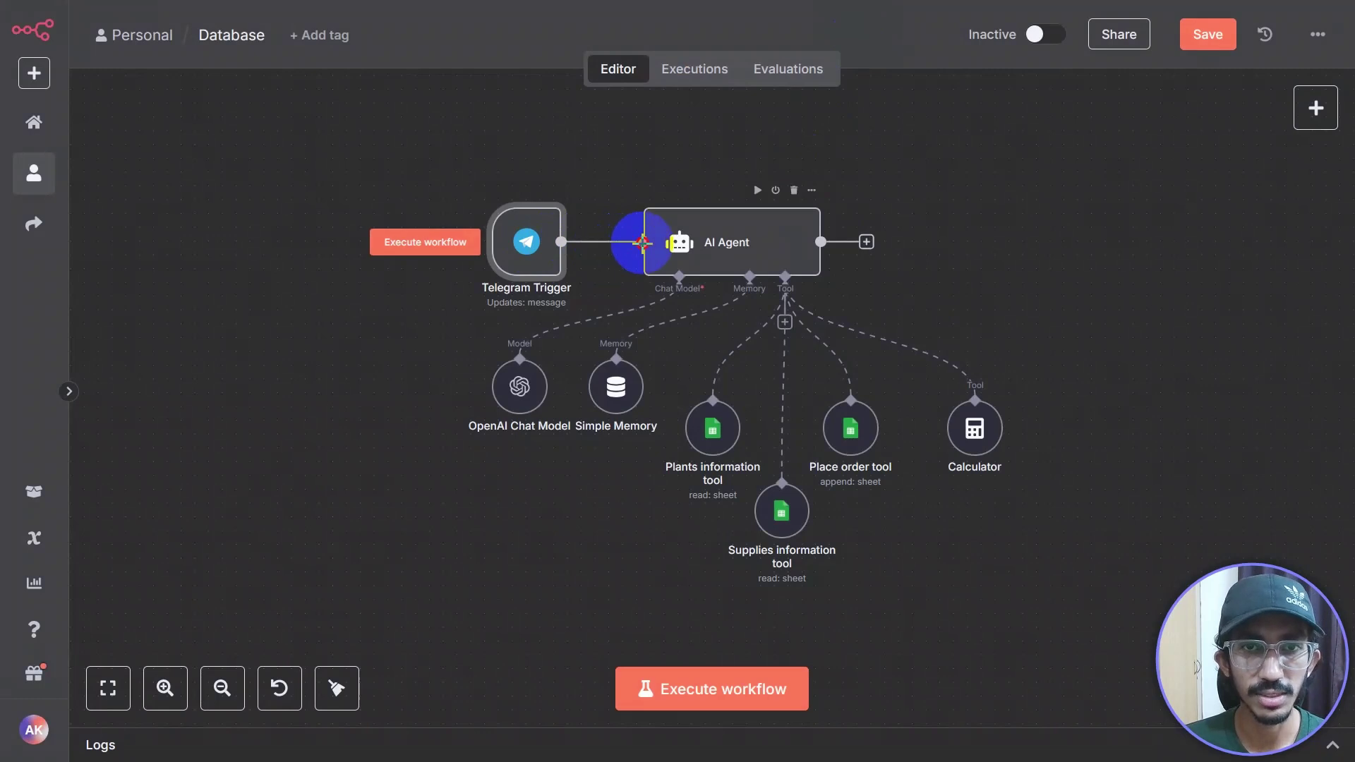
Step: Add a Telegram 'Send a text message' node after the AI Agent
drag(526, 247, 498, 259)
scroll(923, 287, right, 5)
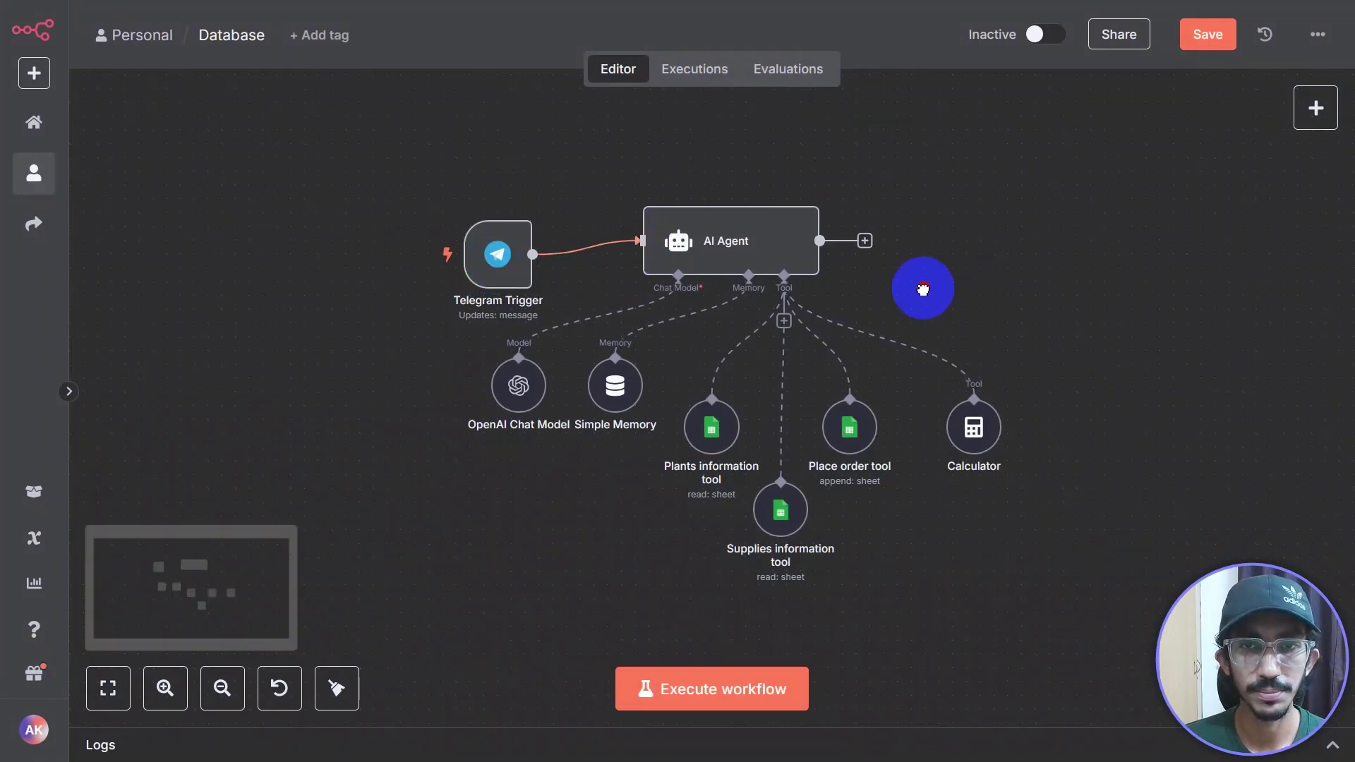
scroll(776, 282, up, 3)
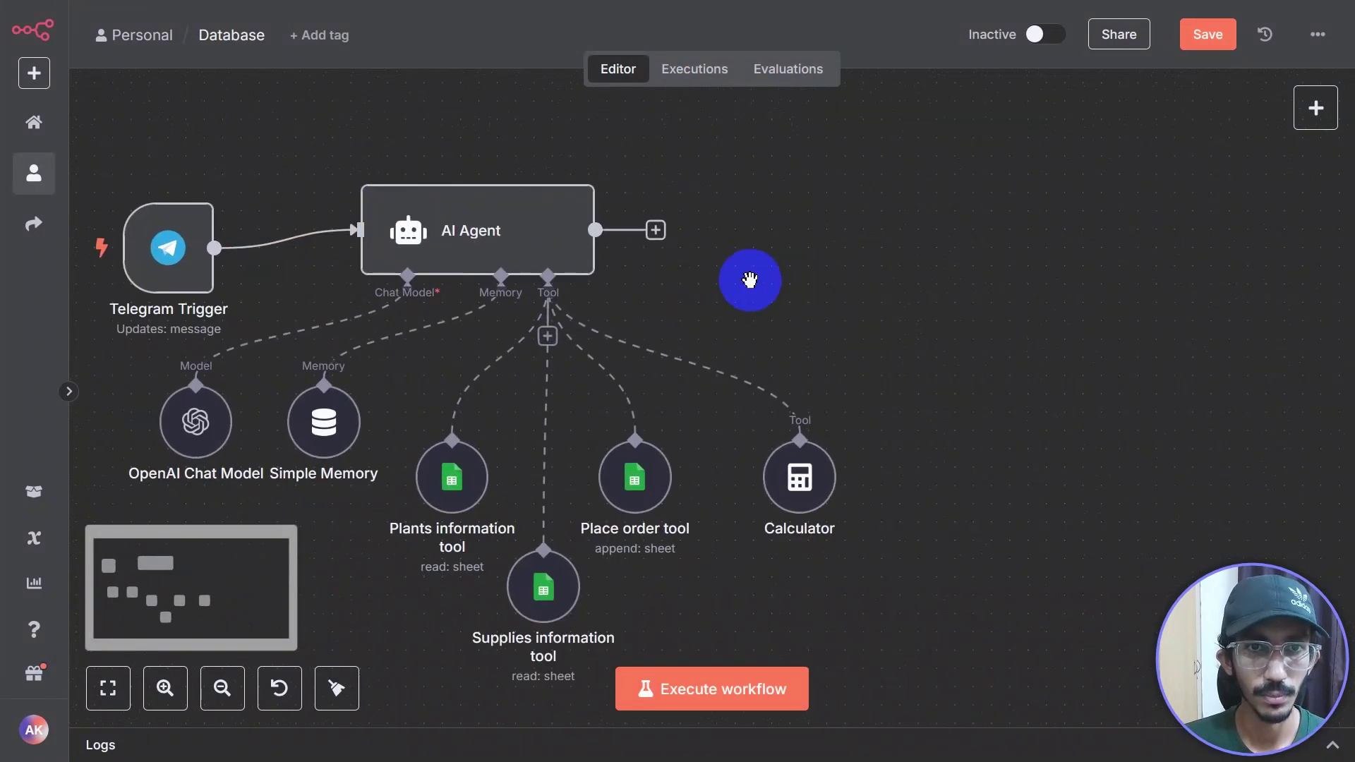
scroll(847, 282, left, 3)
click(767, 218)
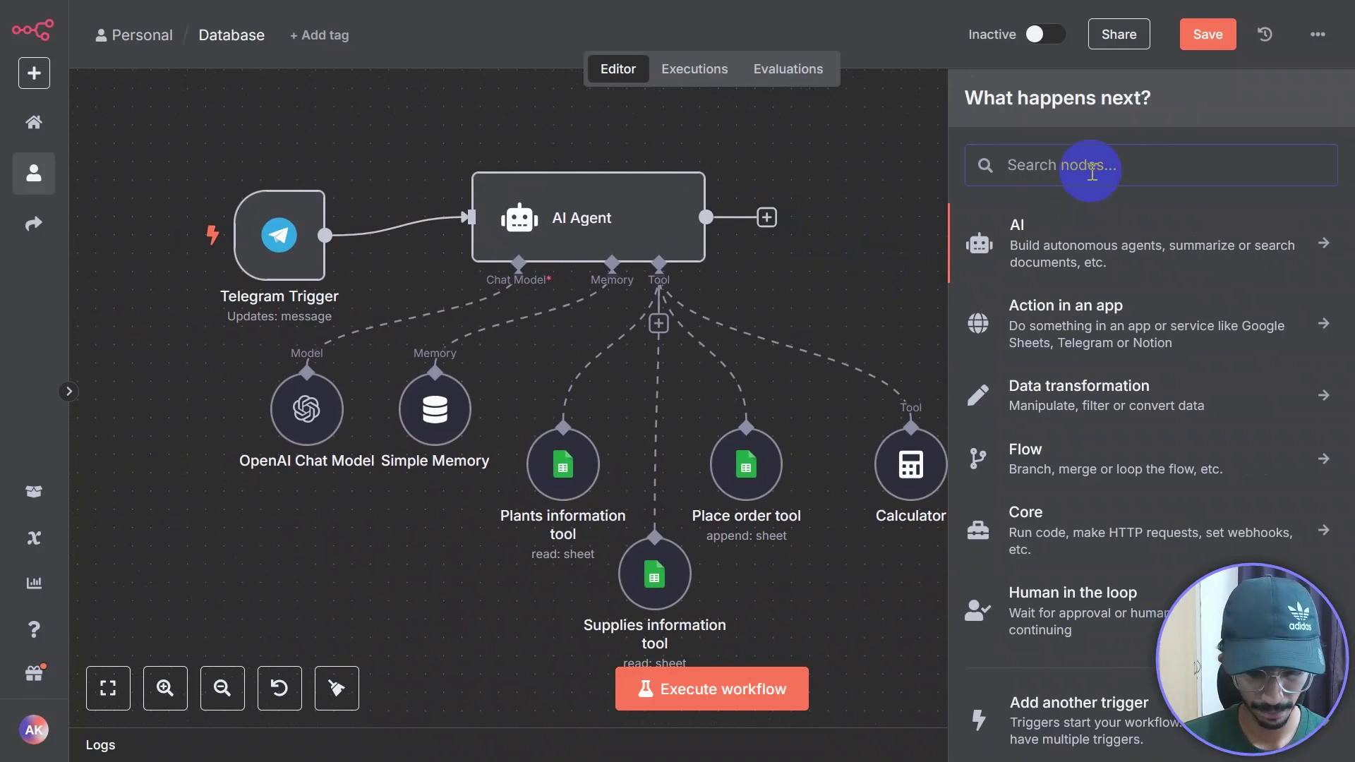
text(telegram)
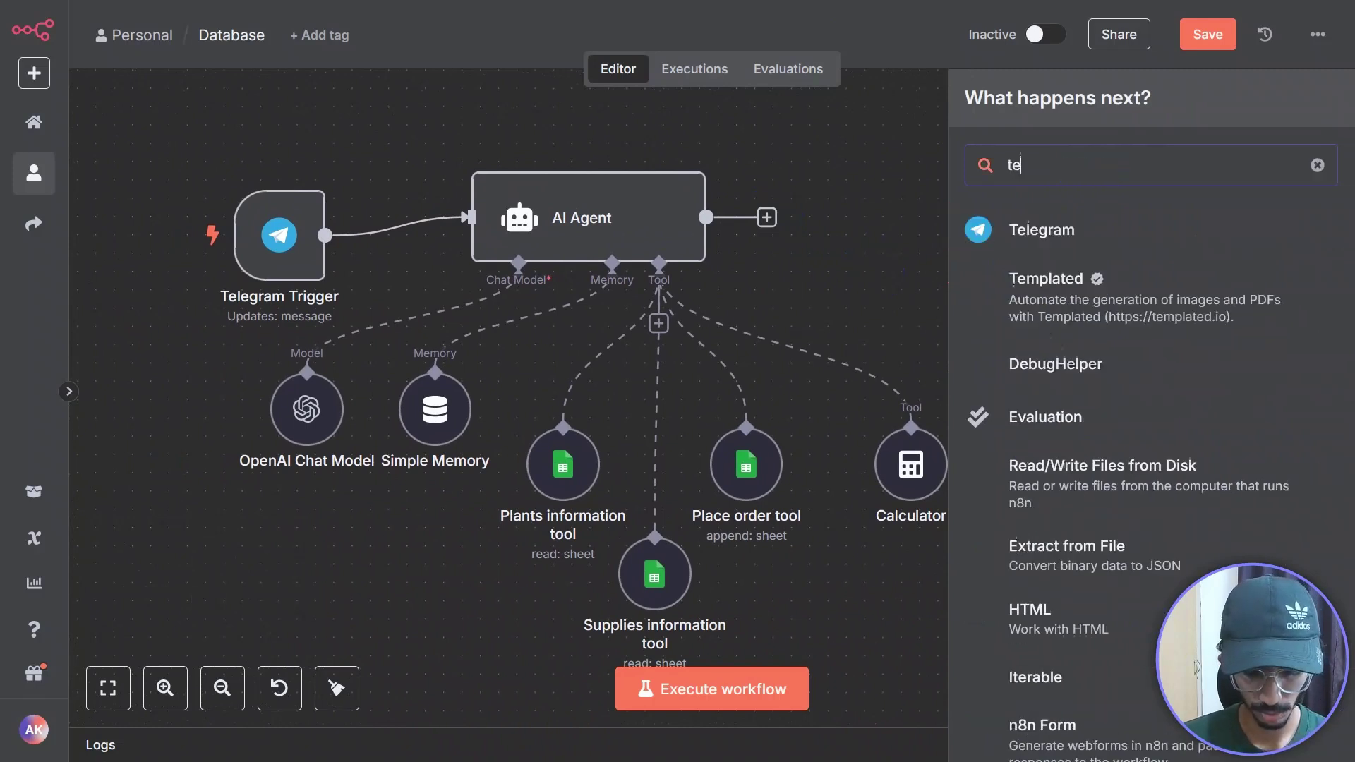
click(1054, 230)
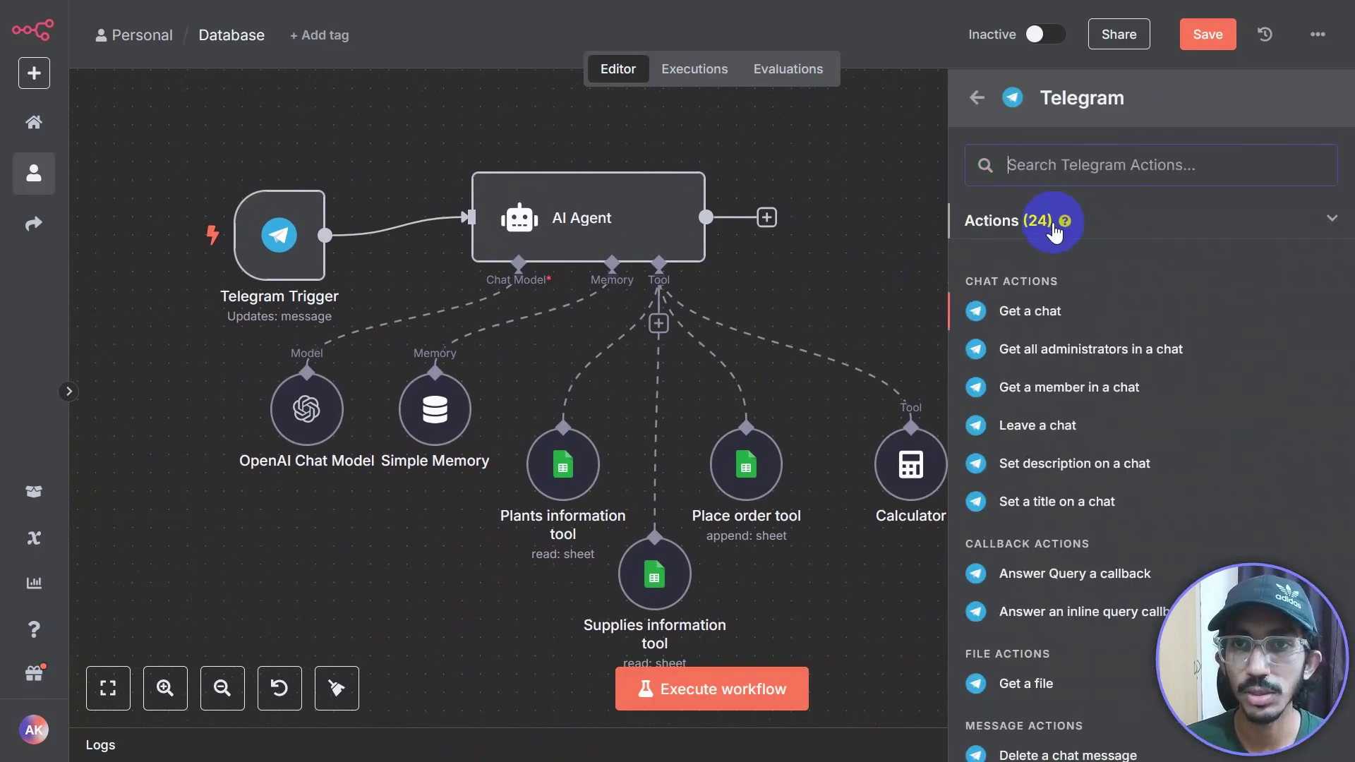
scroll(1059, 324, down, 5)
scroll(1074, 334, down, 3)
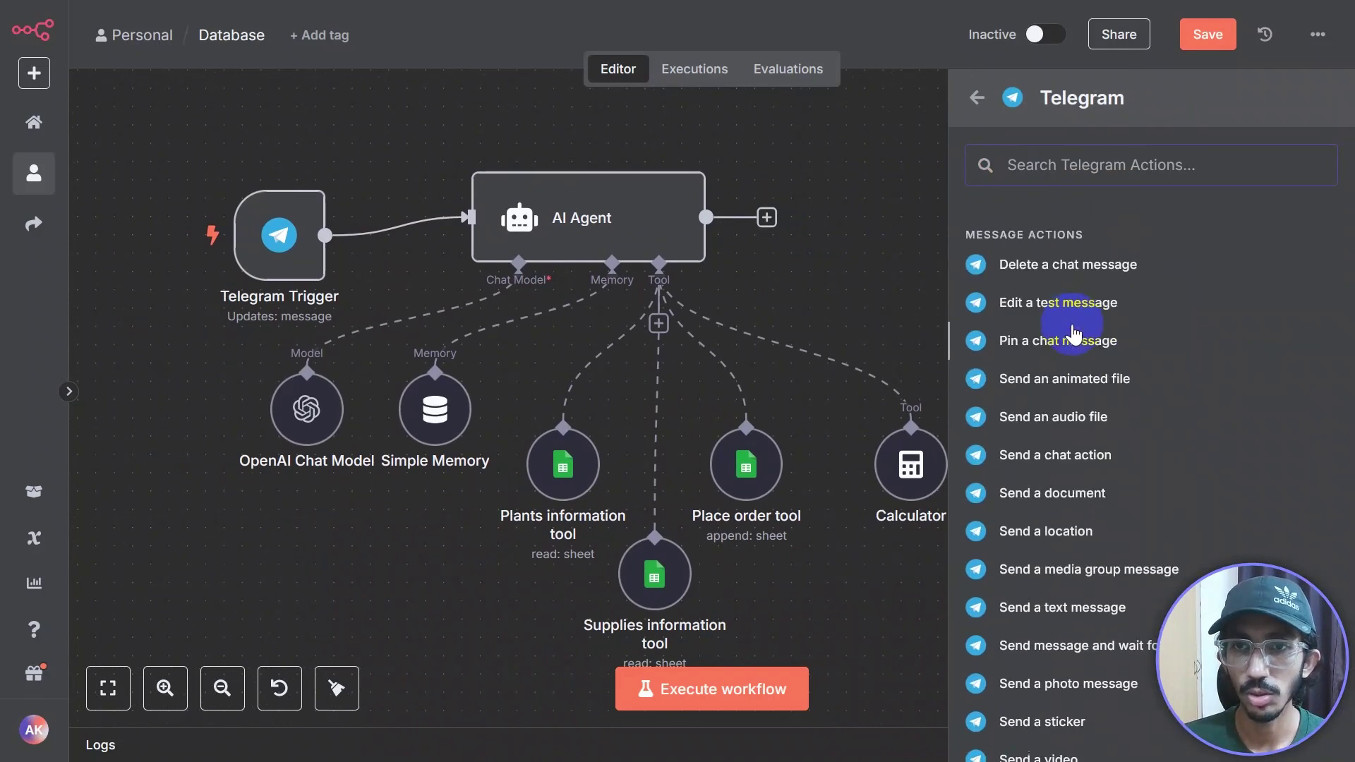
scroll(1080, 369, down, 3)
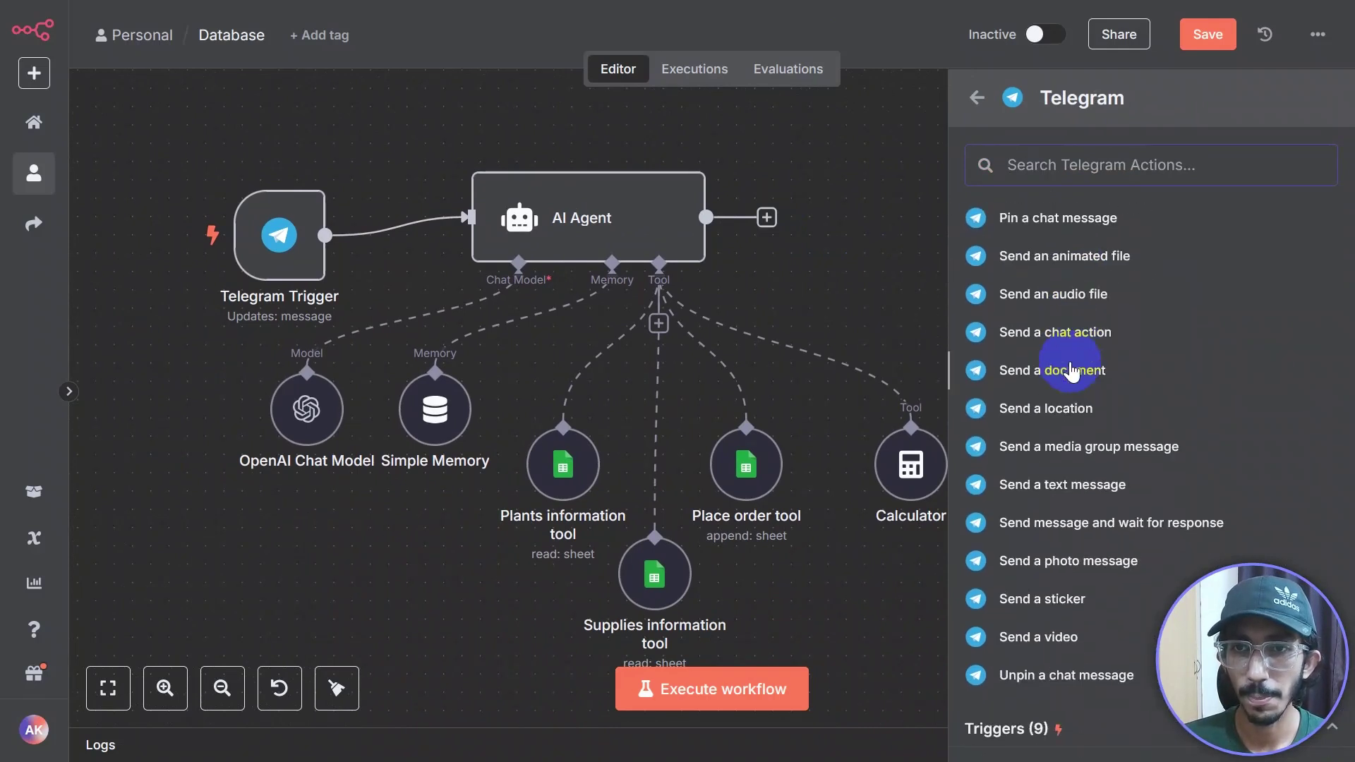
click(1027, 474)
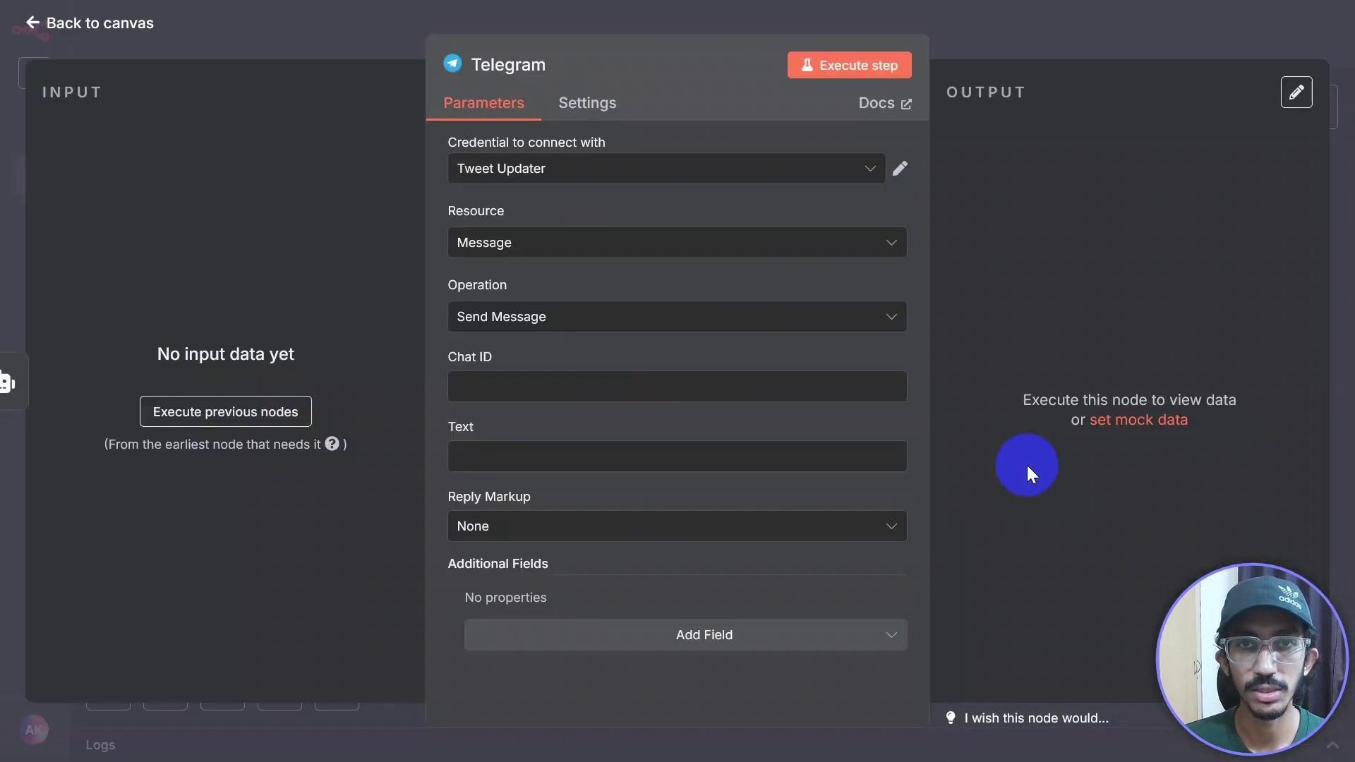
Step: Set the Telegram node's credential to 'Telegram for n8n testing' and close its settings
click(873, 180)
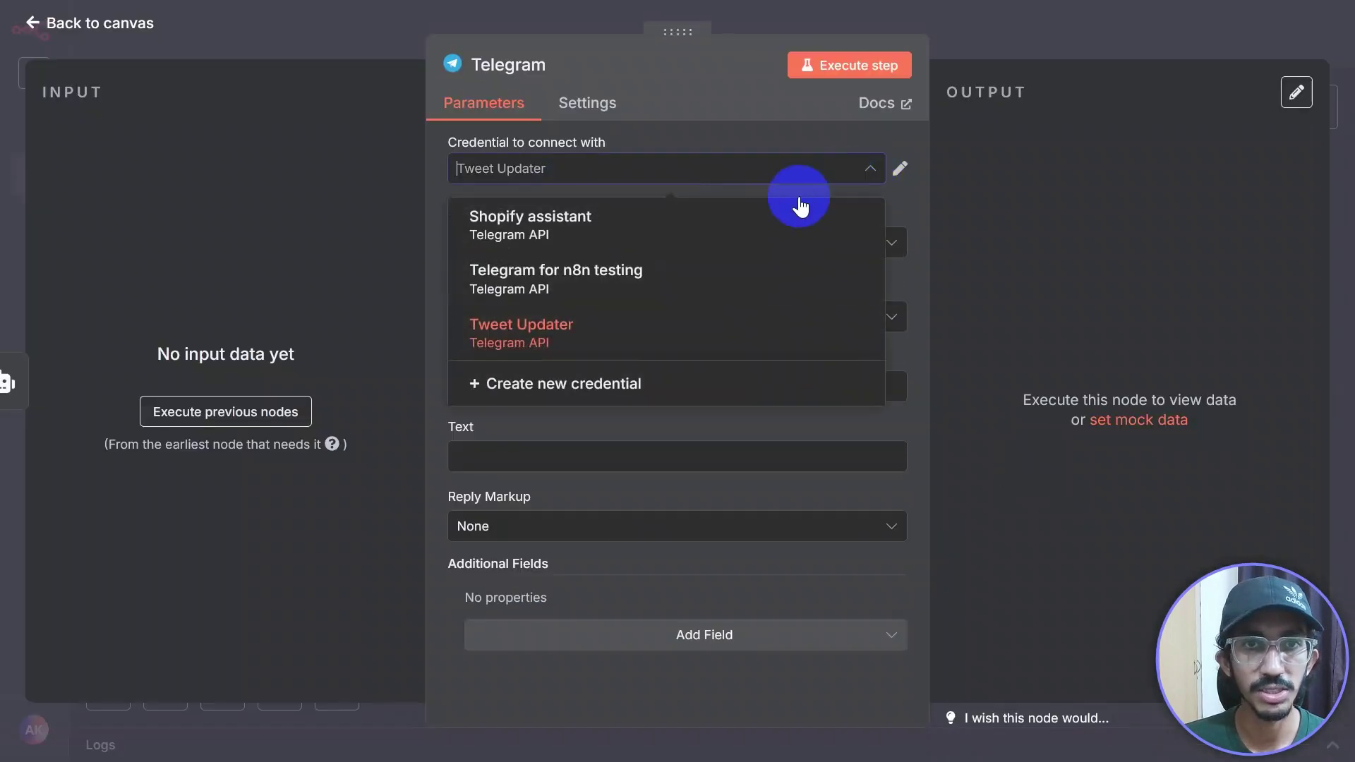
click(520, 276)
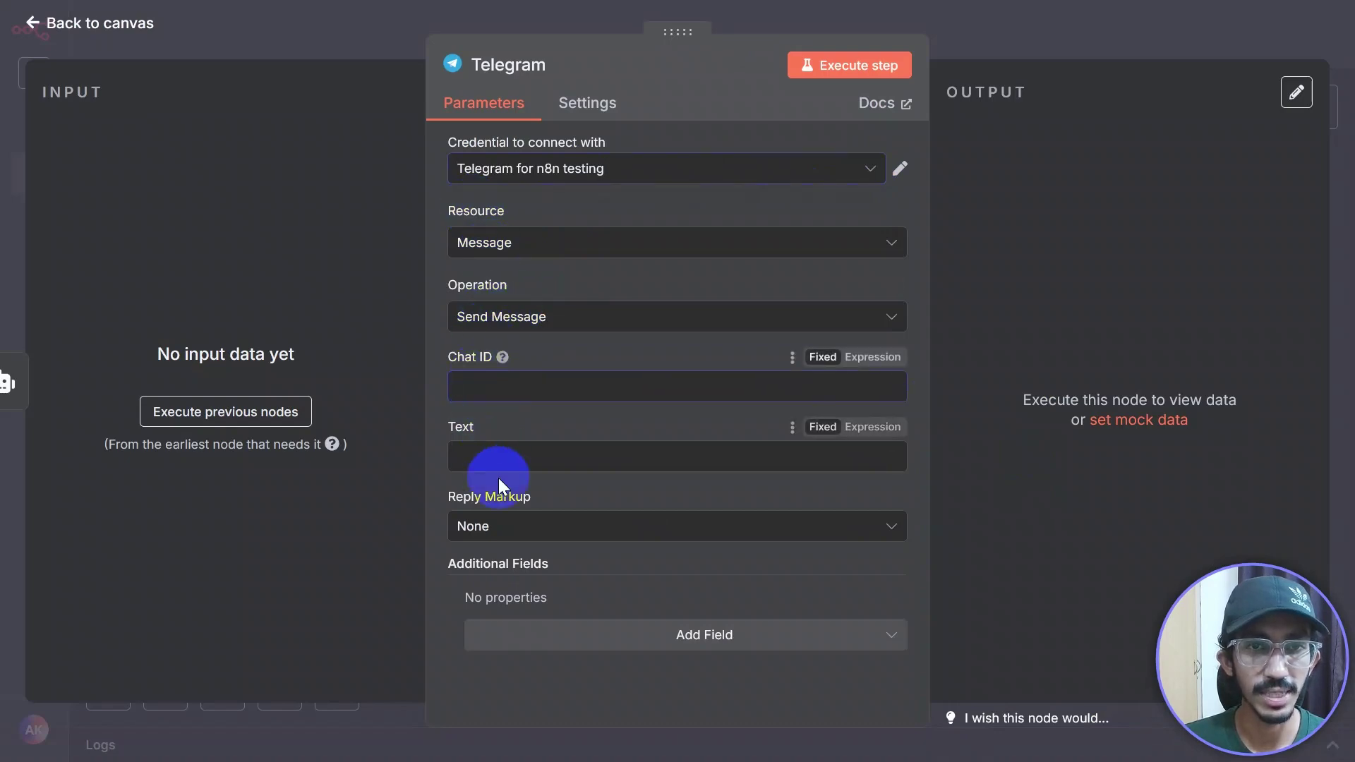
click(1048, 38)
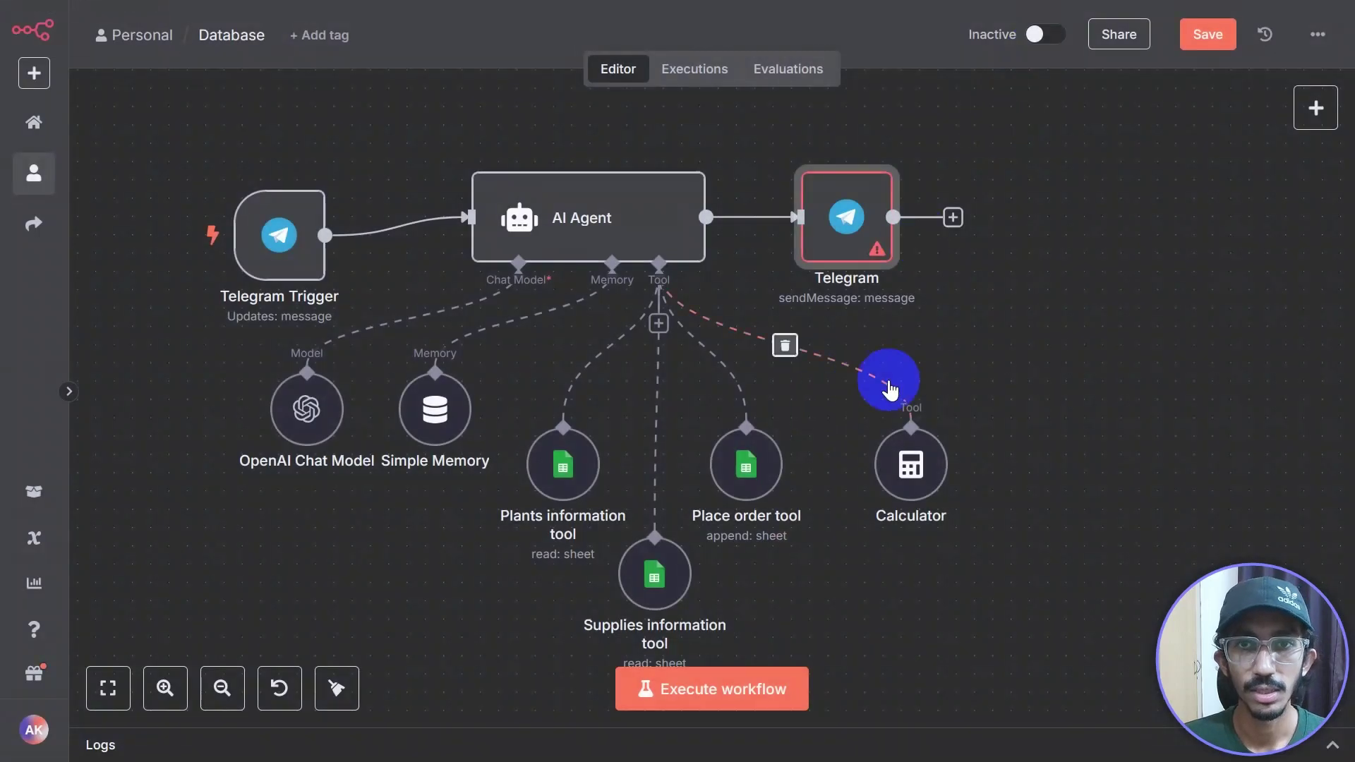
click(913, 210)
double_click(913, 209)
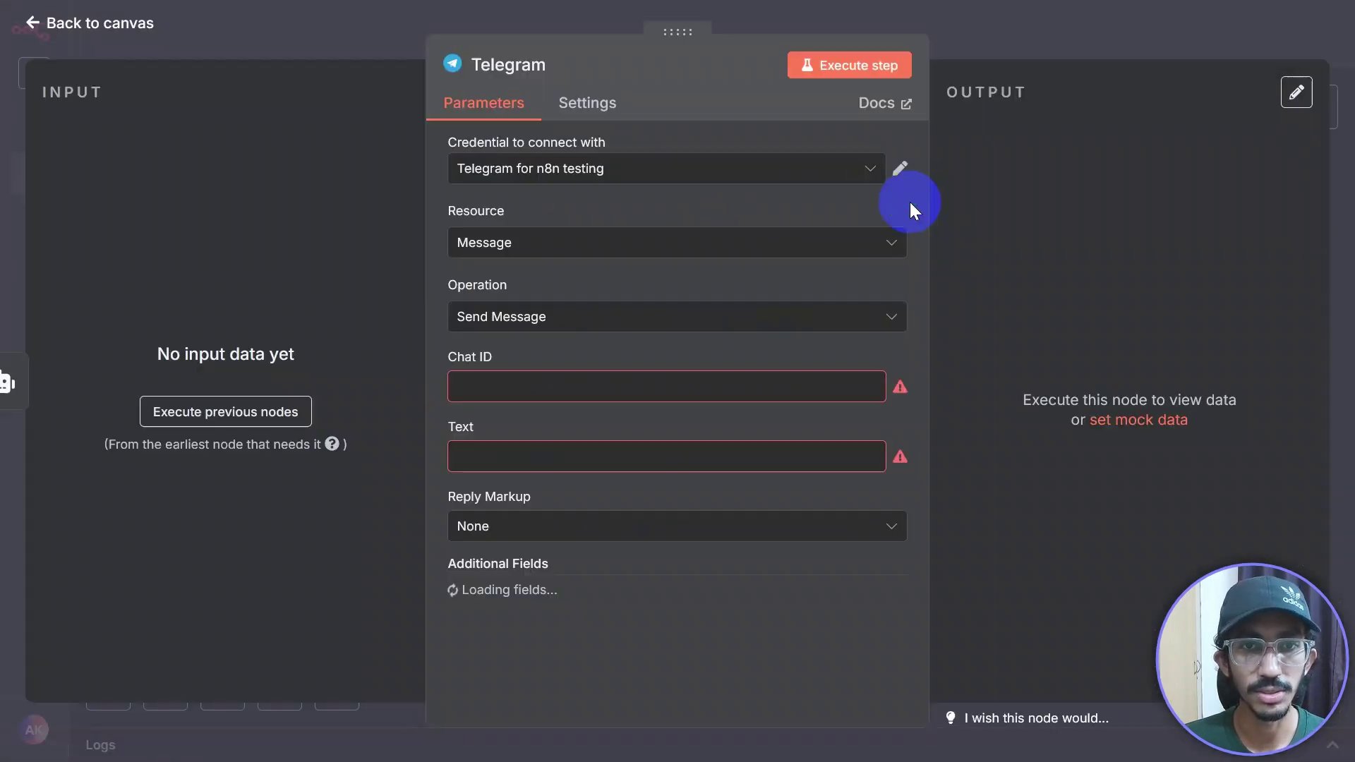
click(1073, 25)
click(854, 349)
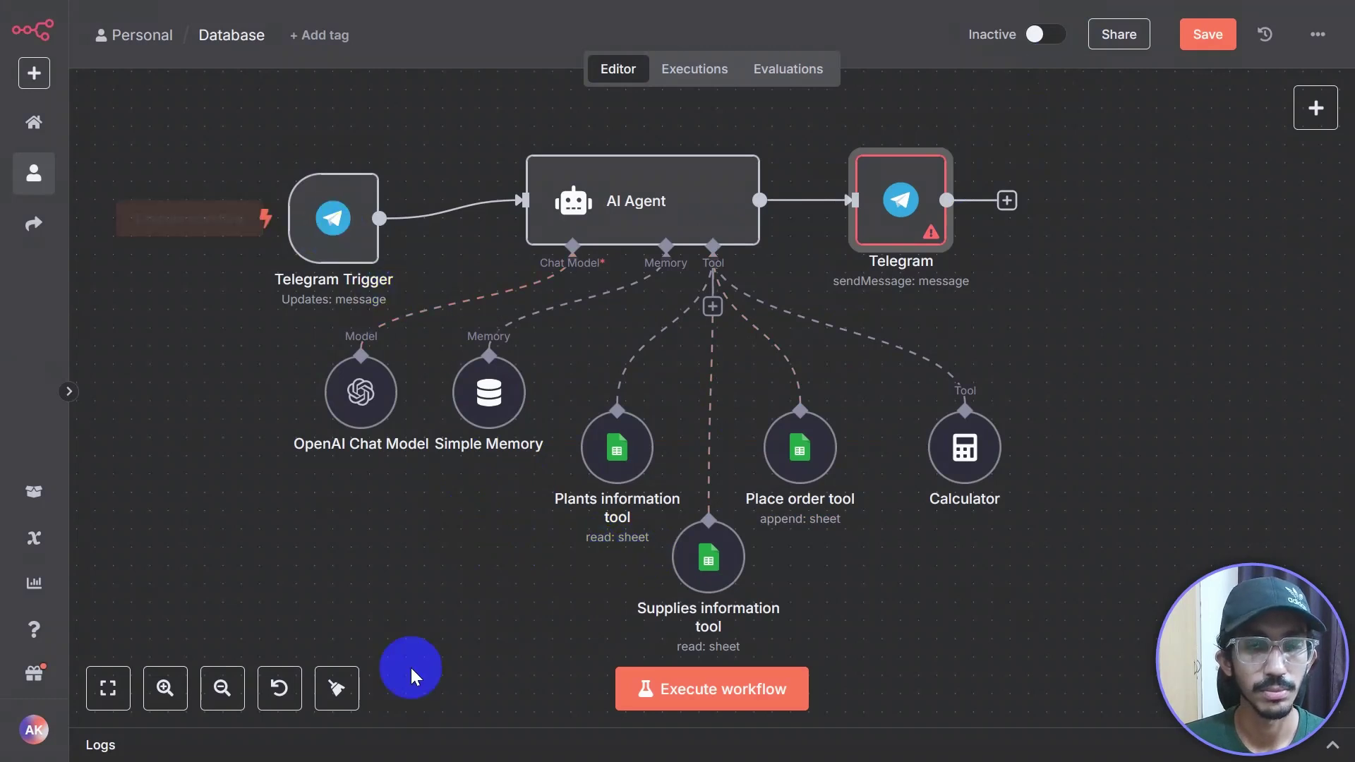
scroll(448, 593, up, 3)
Step: Move the Telegram Trigger node up and check its settings
drag(412, 364, 412, 308)
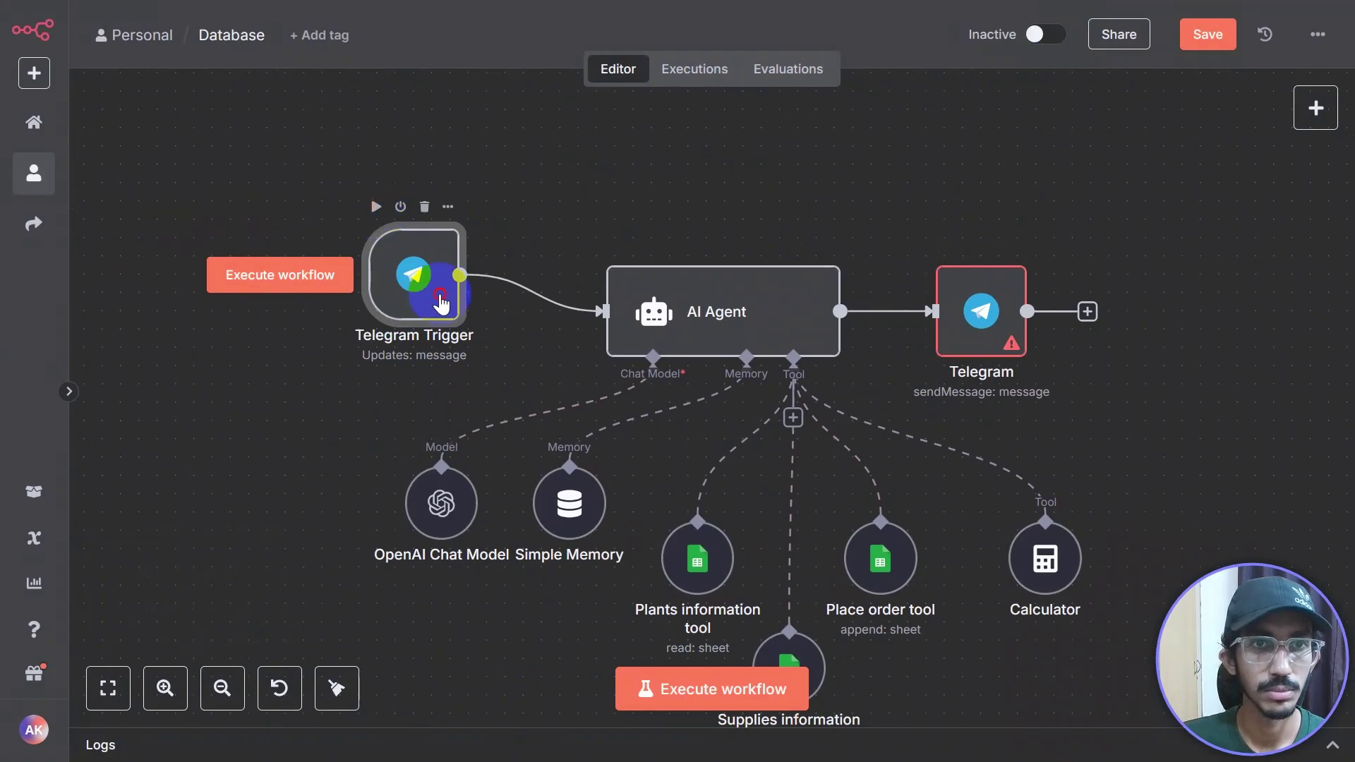
double_click(432, 293)
click(895, 36)
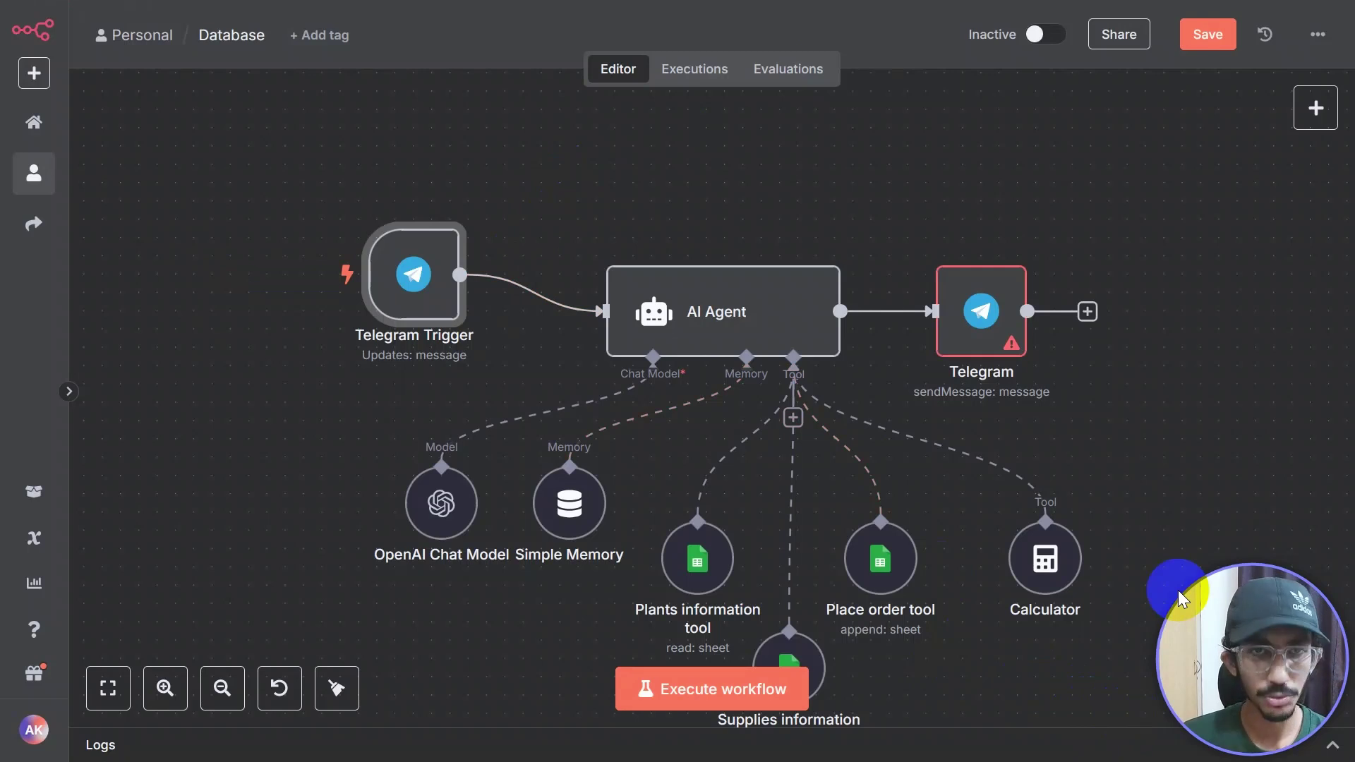
mouse_move(410, 282)
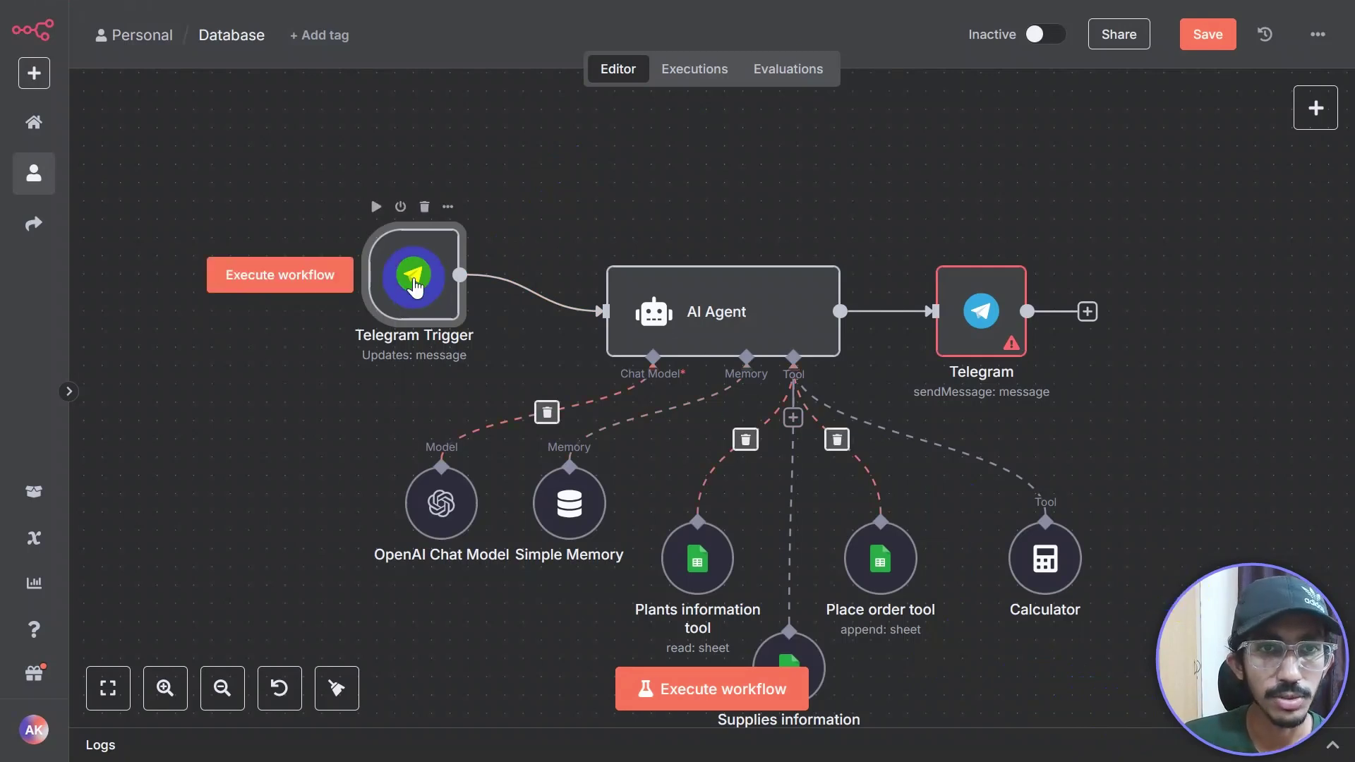
double_click(403, 286)
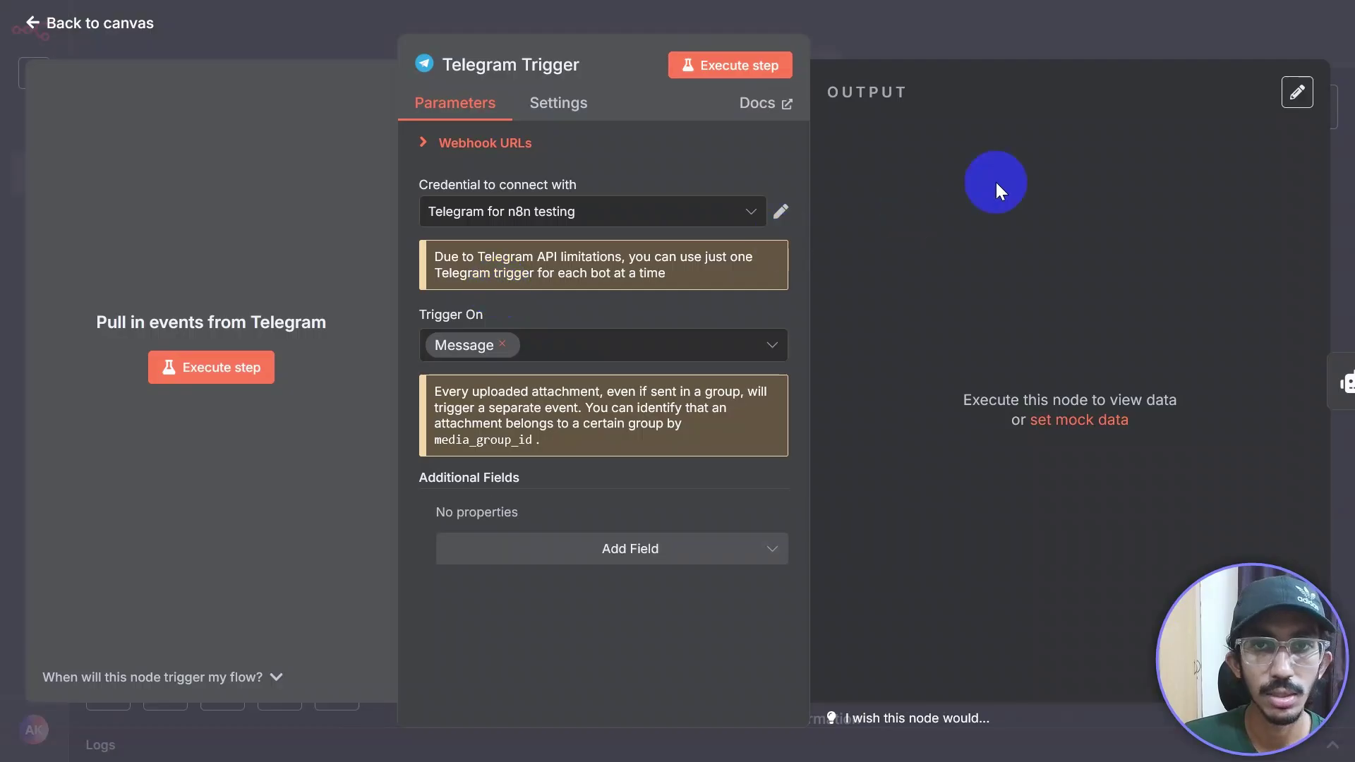
click(1044, 24)
Step: Remove the AI Agent→Telegram connection, run the workflow on a test message, and dismiss the memory error
click(708, 691)
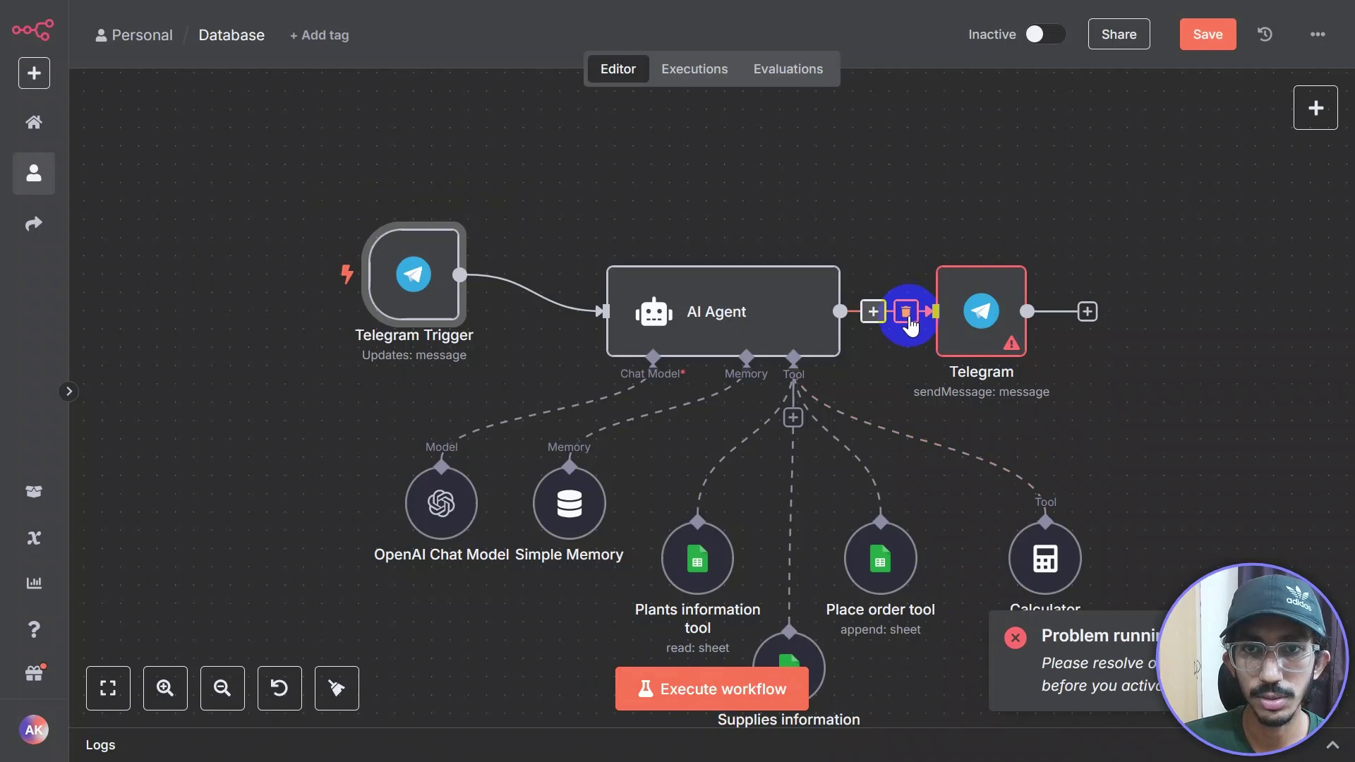
click(906, 314)
click(706, 695)
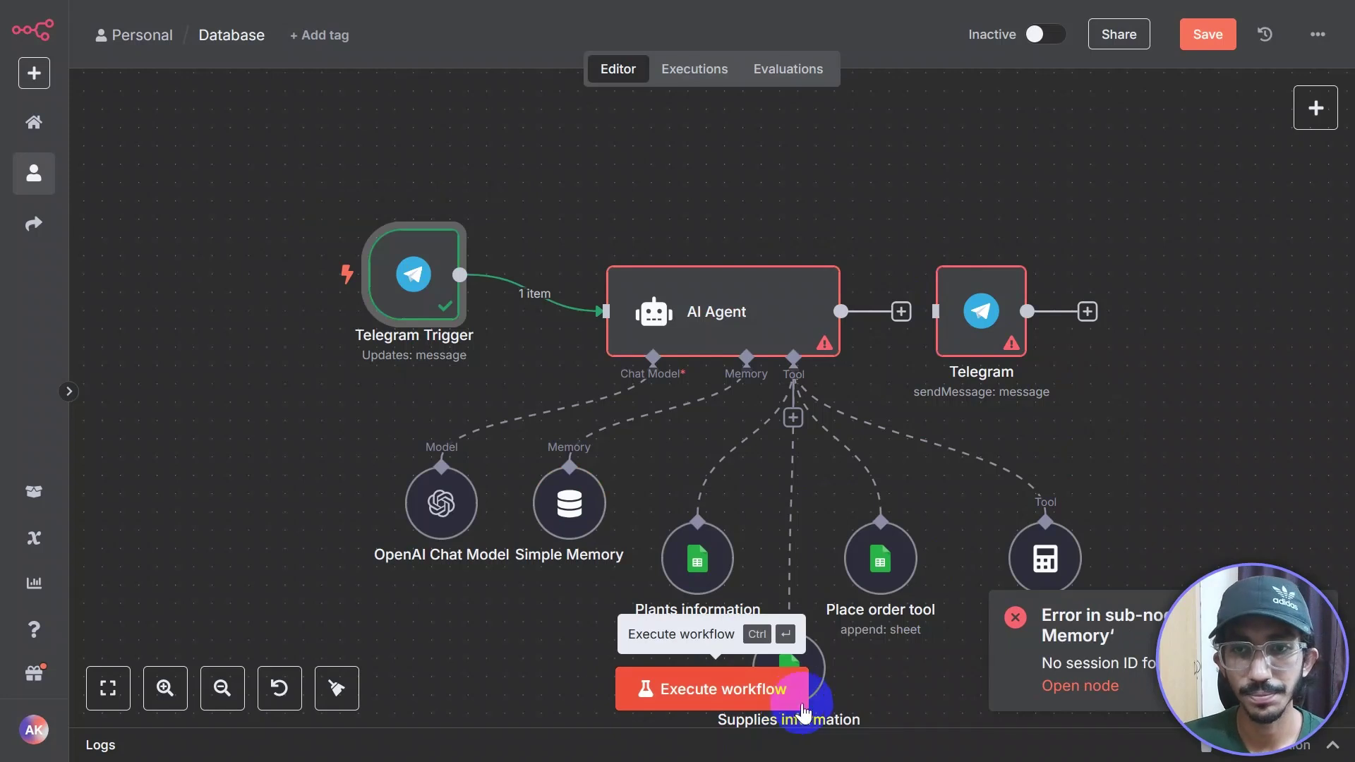
drag(1128, 508, 1020, 367)
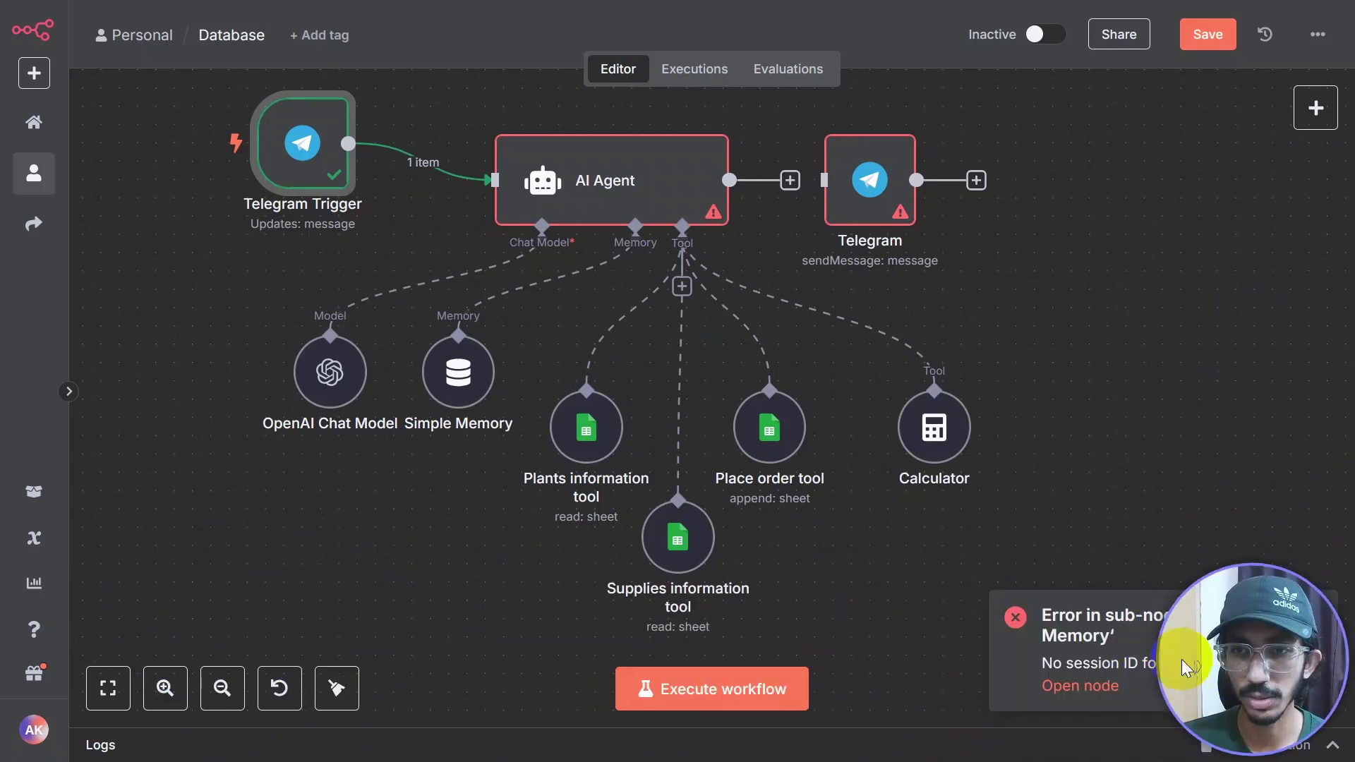
key(F2)
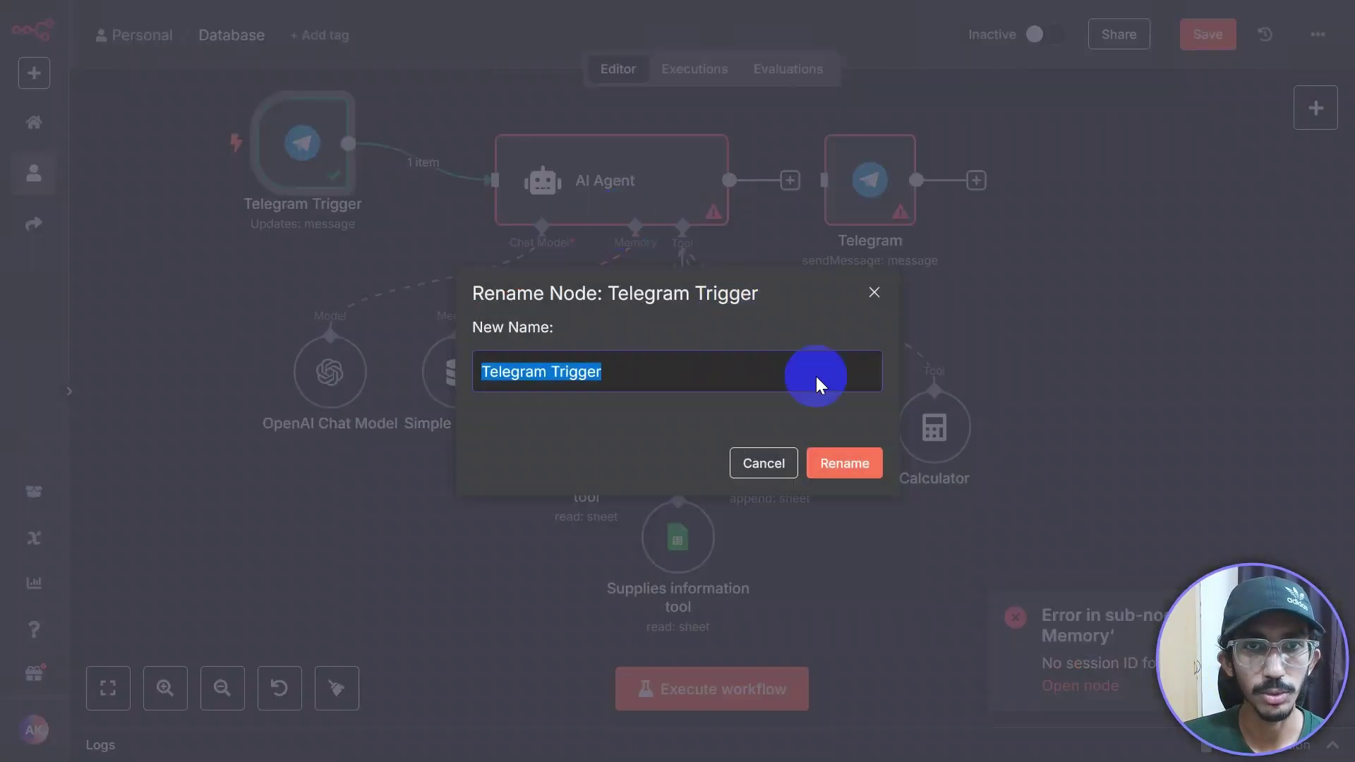
click(876, 292)
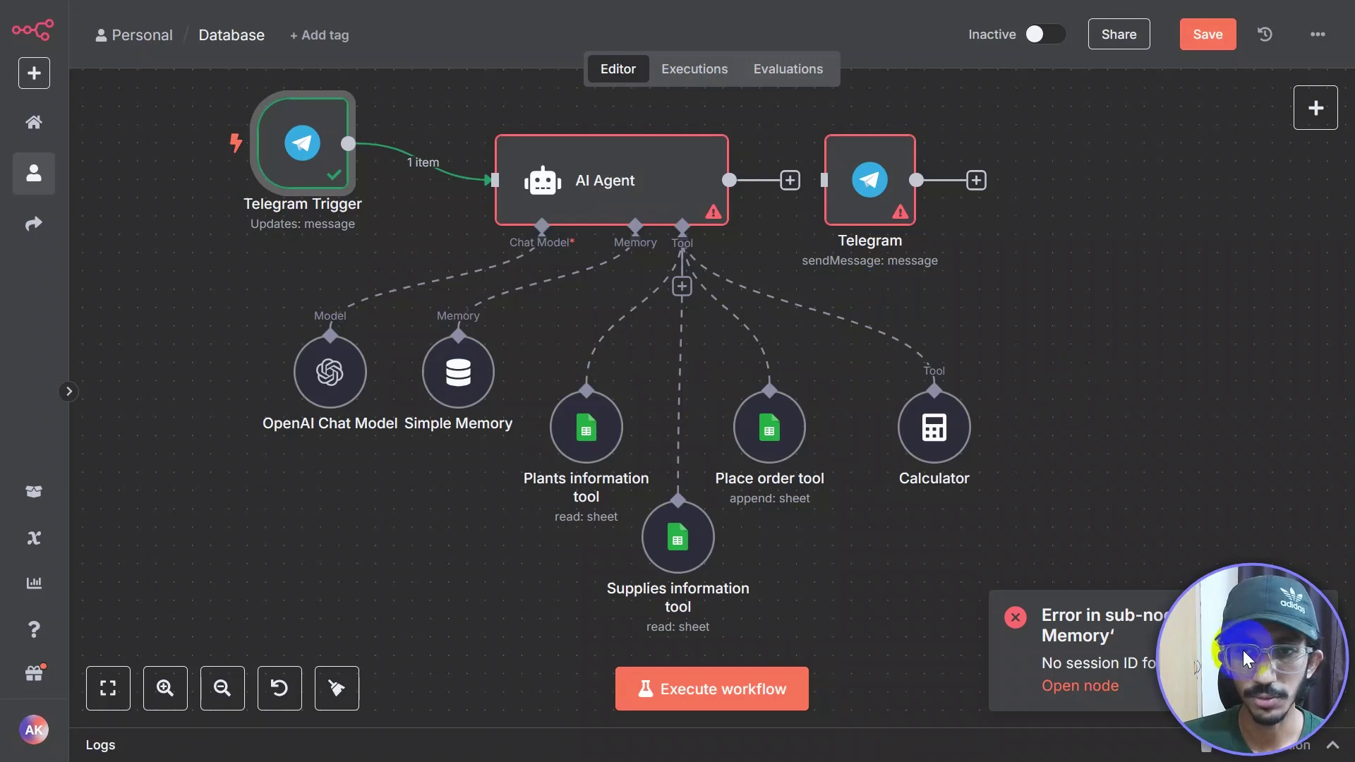
click(1314, 619)
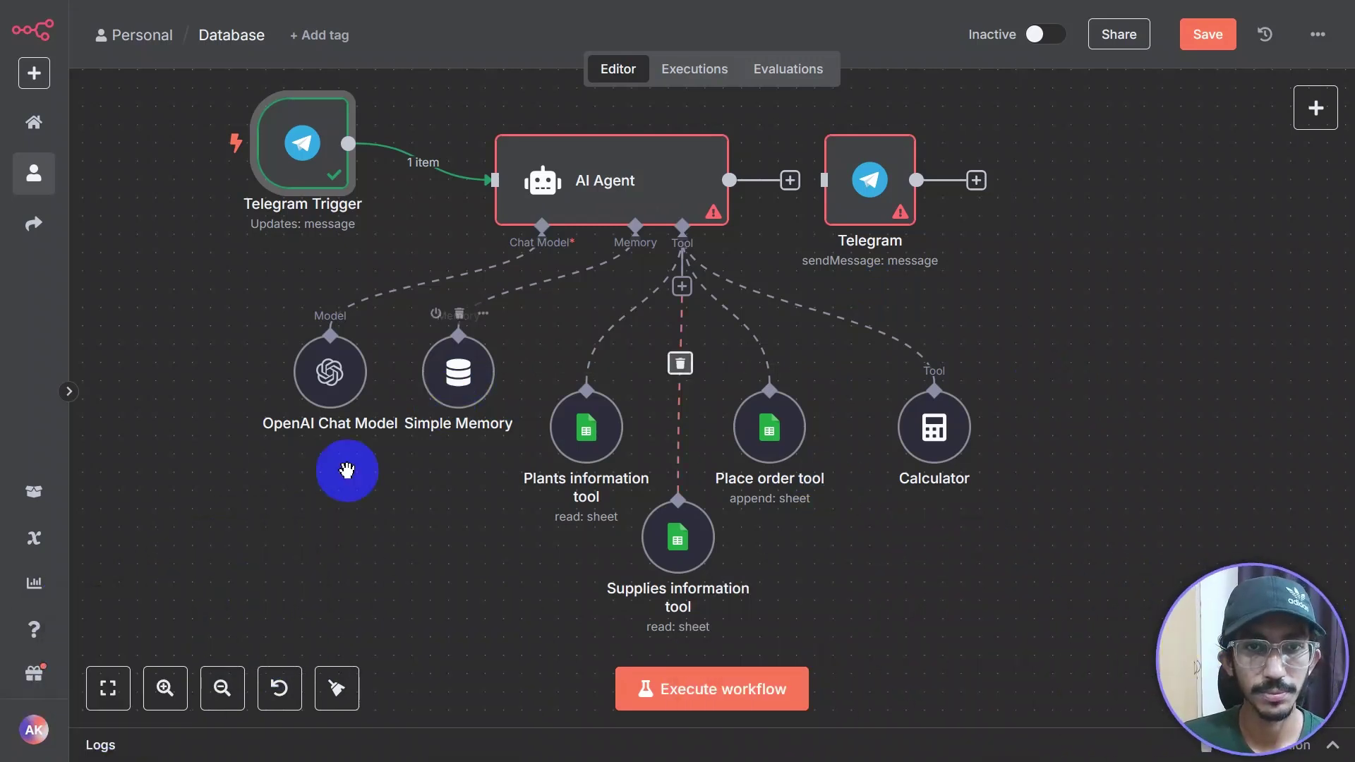
scroll(417, 590, up, 2)
scroll(630, 350, up, 2)
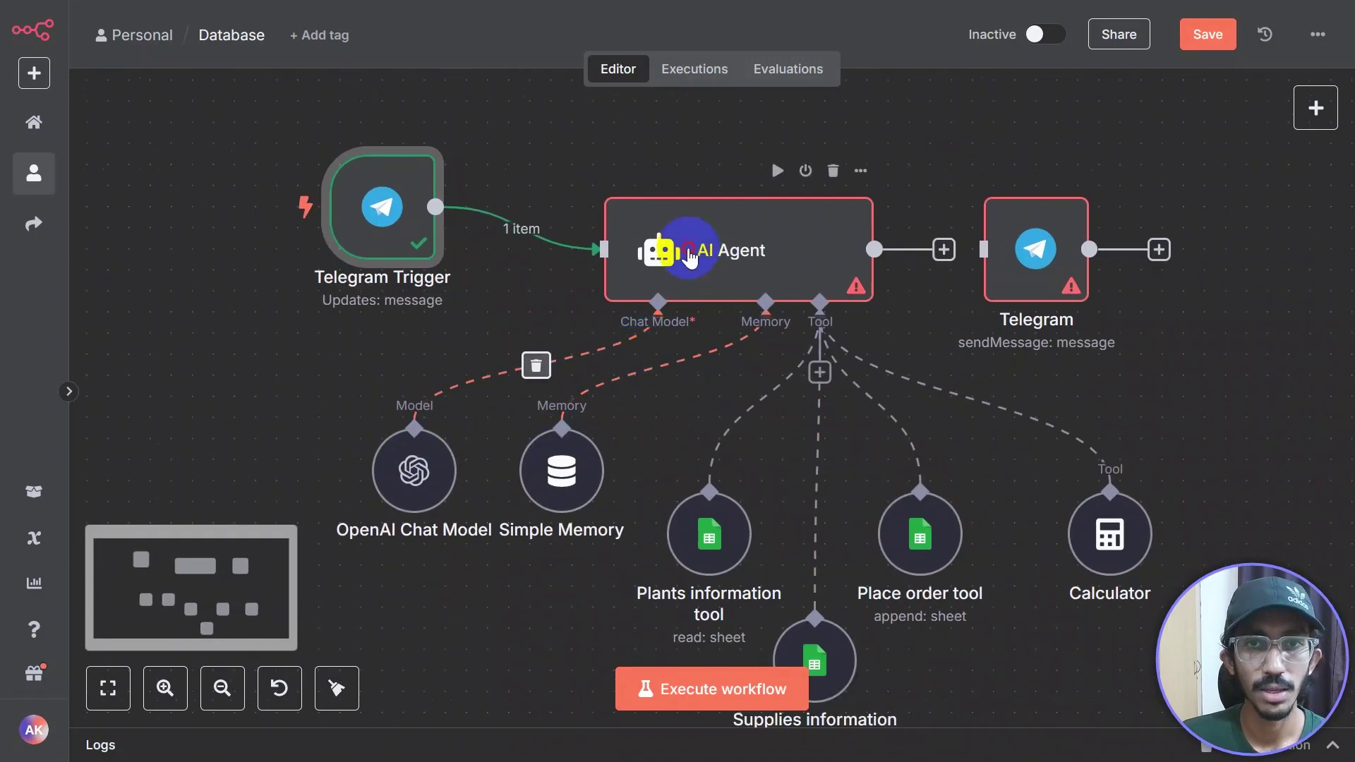
Step: Set Simple Memory's Session ID to Define below with Key {{ $json.message.chat.id }}
double_click(660, 251)
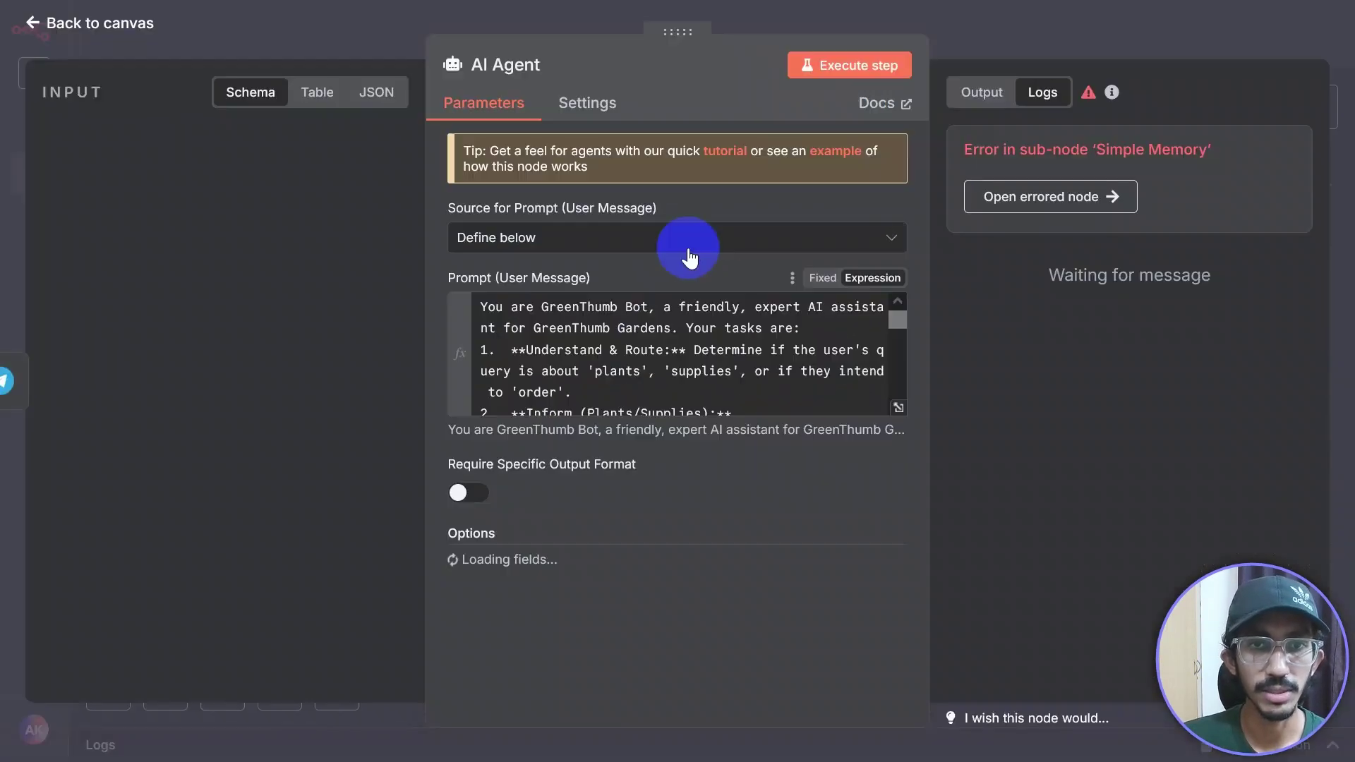
click(1047, 24)
click(564, 481)
double_click(564, 483)
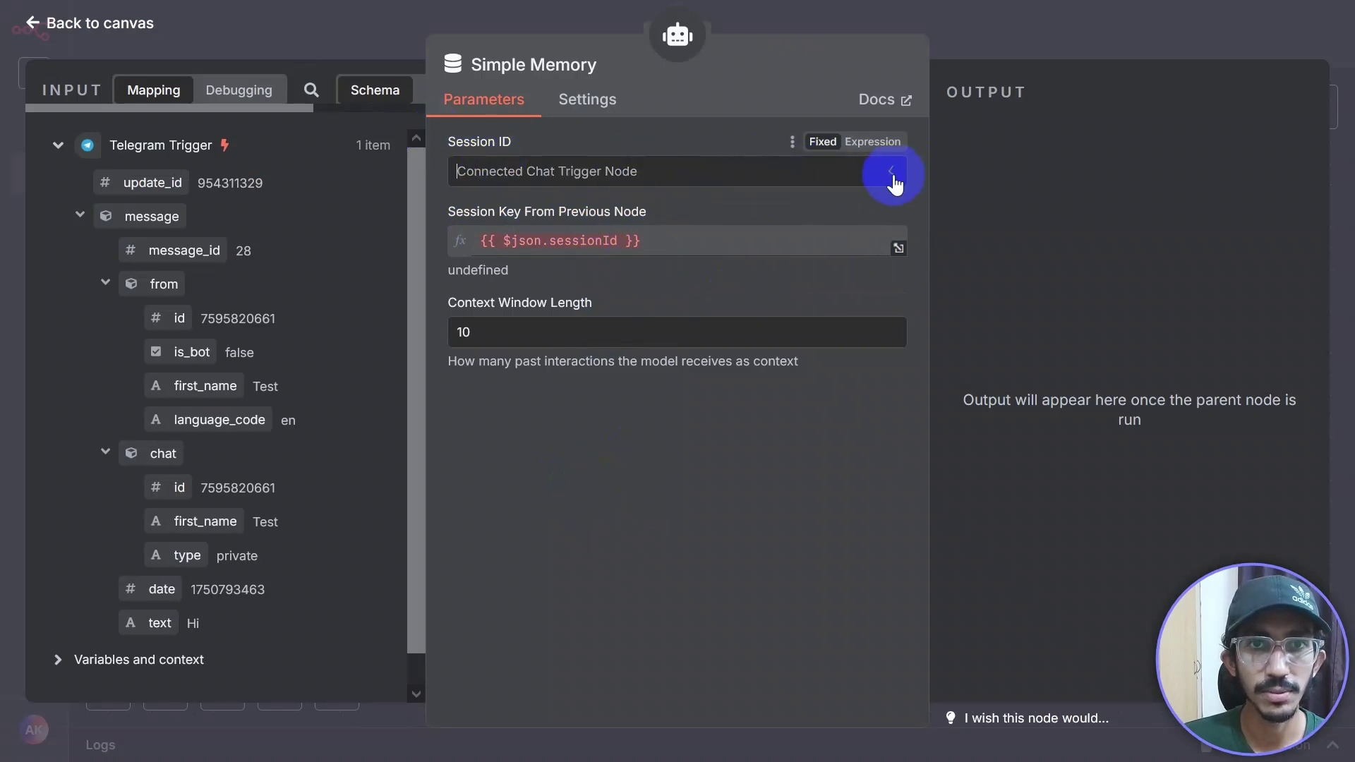
click(892, 175)
click(670, 319)
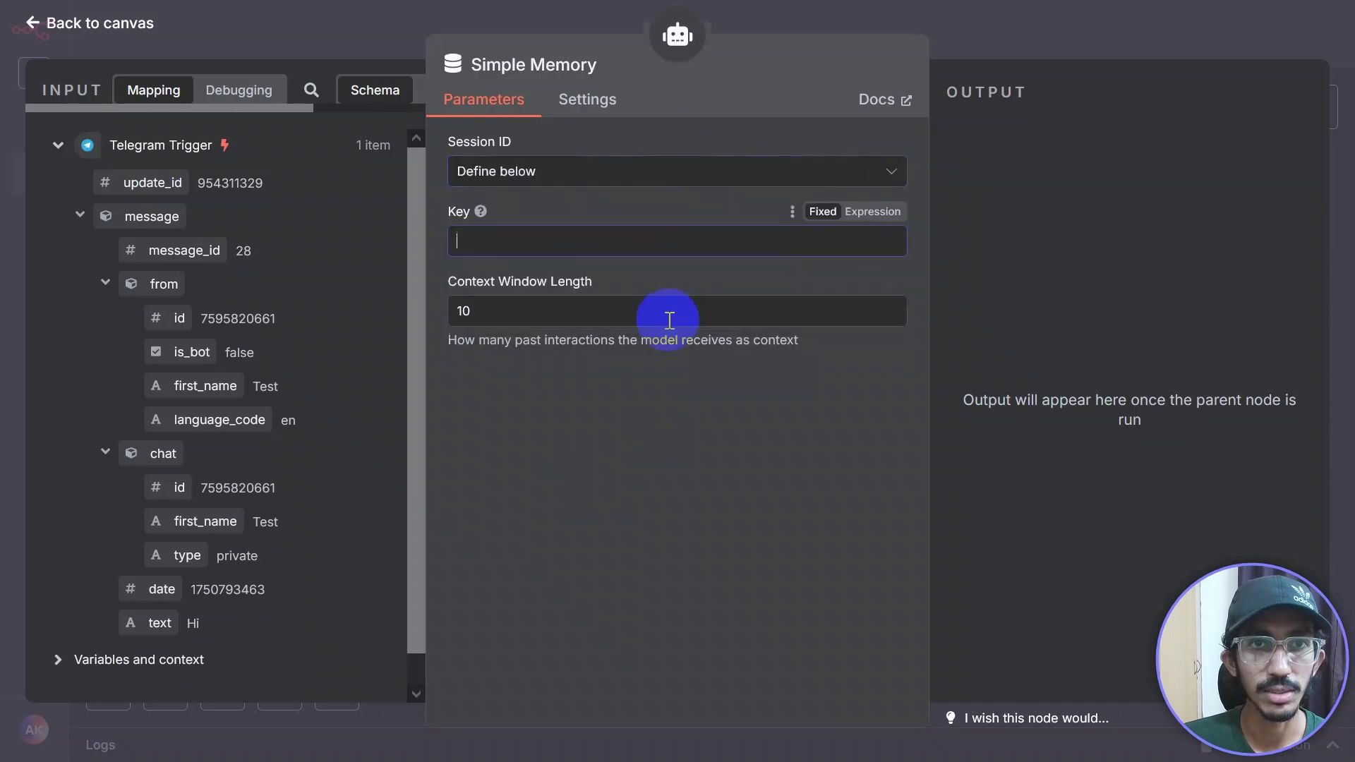
mouse_move(480, 215)
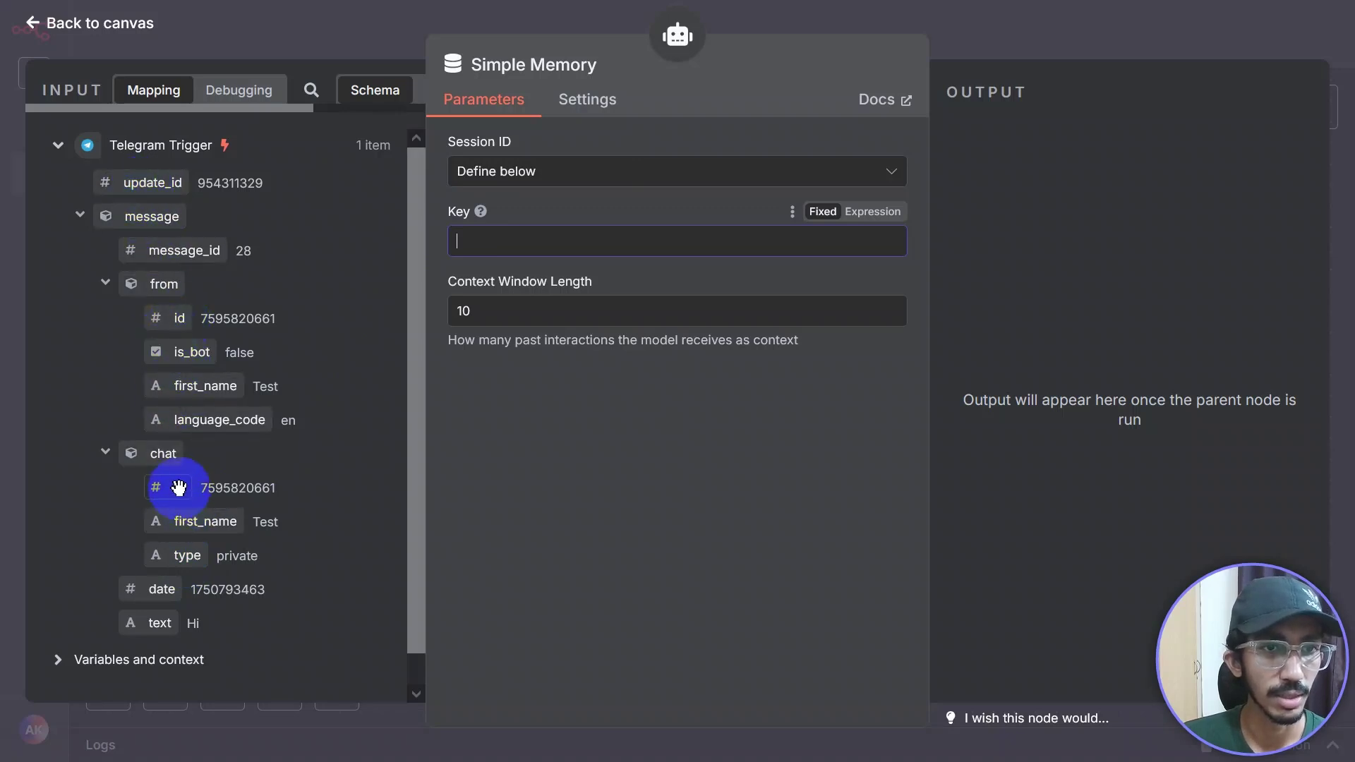
drag(178, 486, 546, 253)
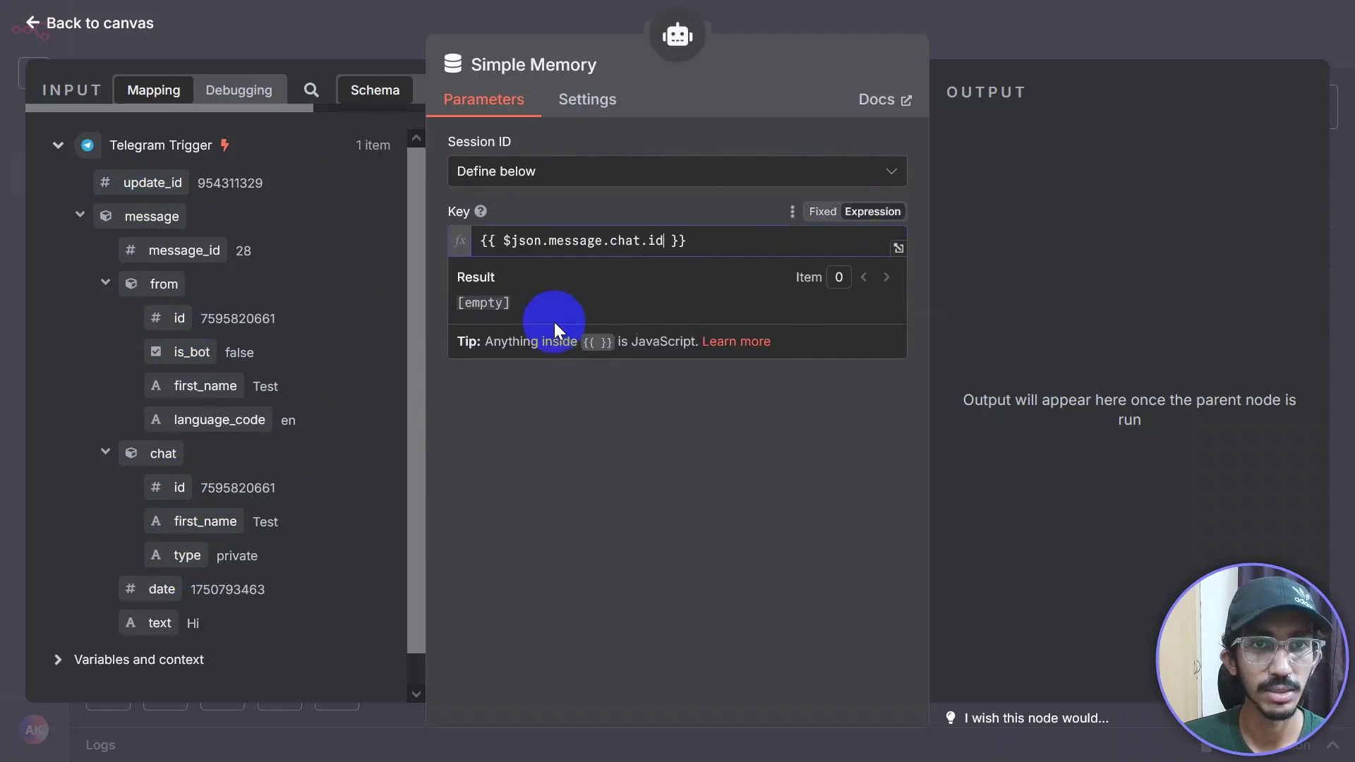
click(695, 501)
mouse_move(1045, 27)
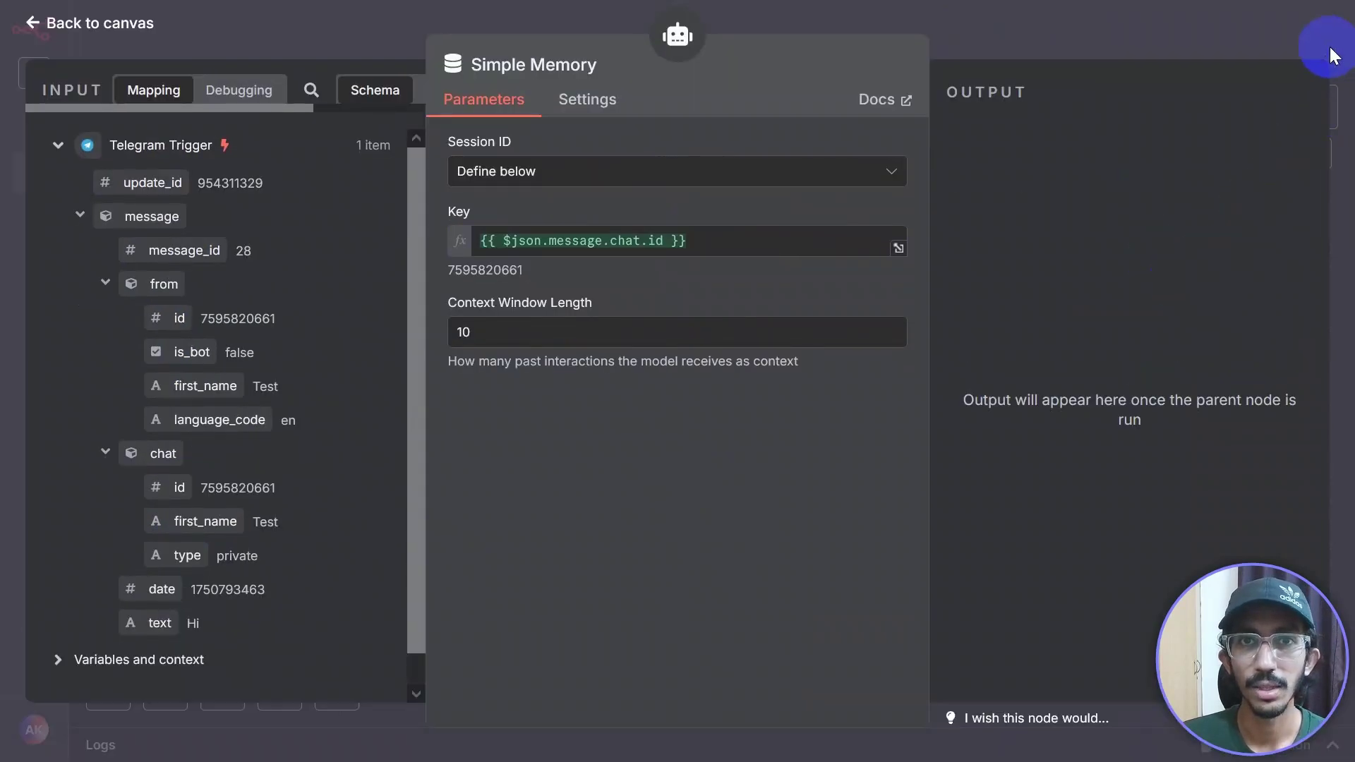
click(1333, 55)
Step: Reconnect the AI Agent output to the Telegram node and reopen the AI Agent settings
drag(490, 293, 355, 258)
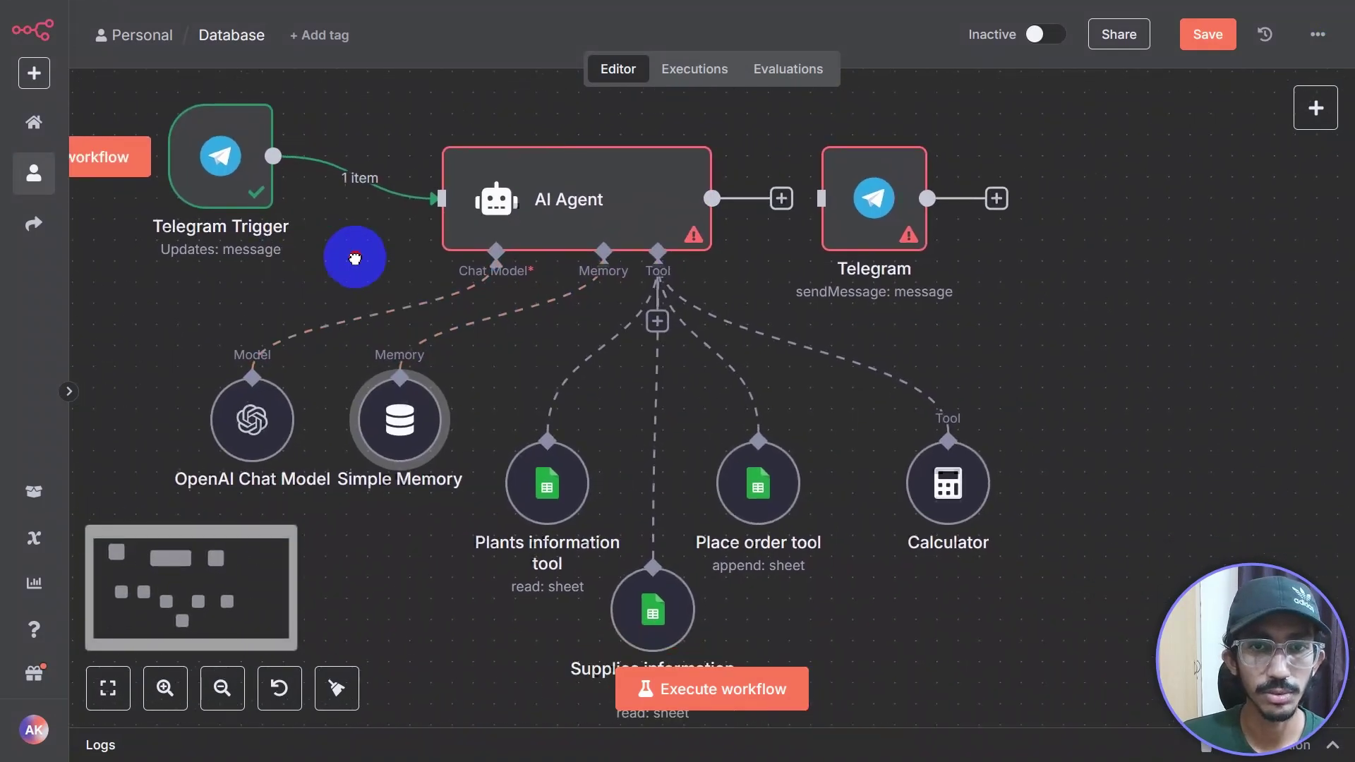
drag(781, 199, 822, 199)
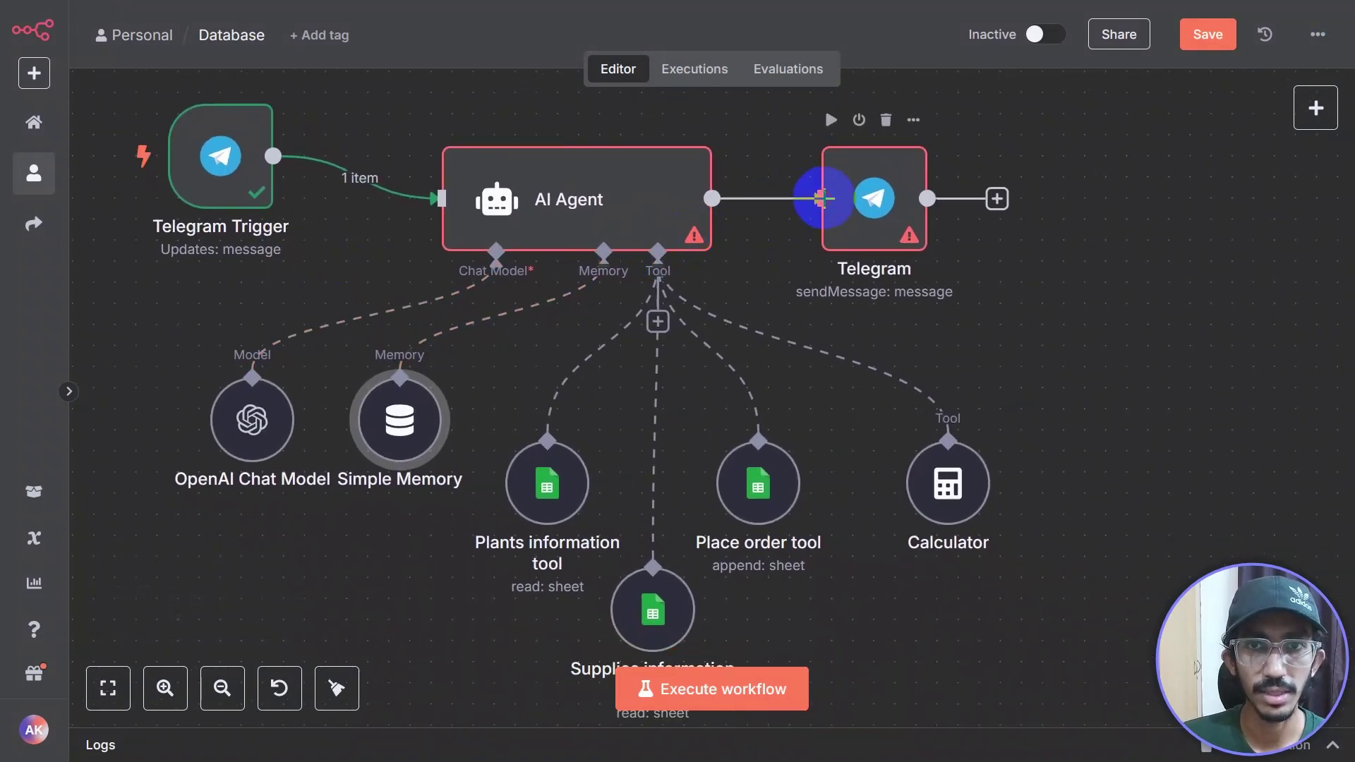
double_click(608, 200)
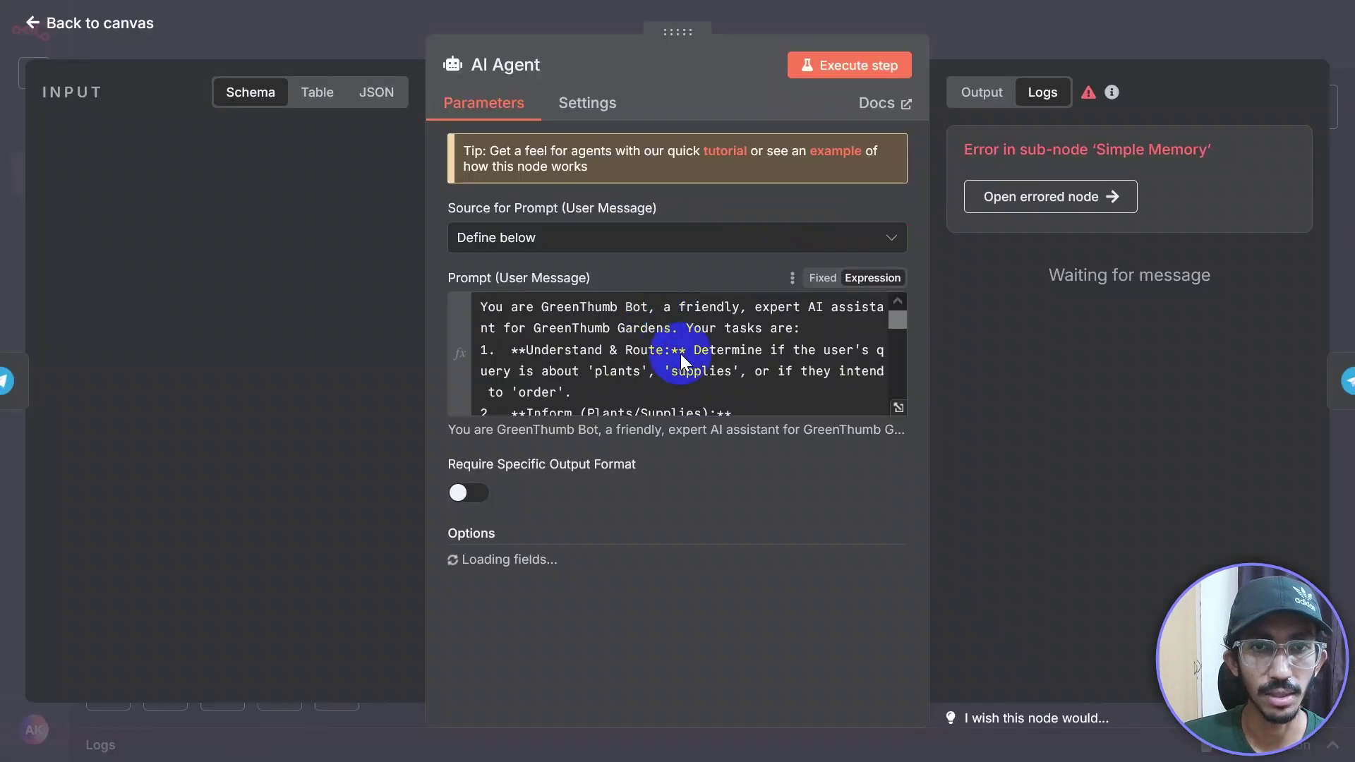
scroll(680, 353, down, 15)
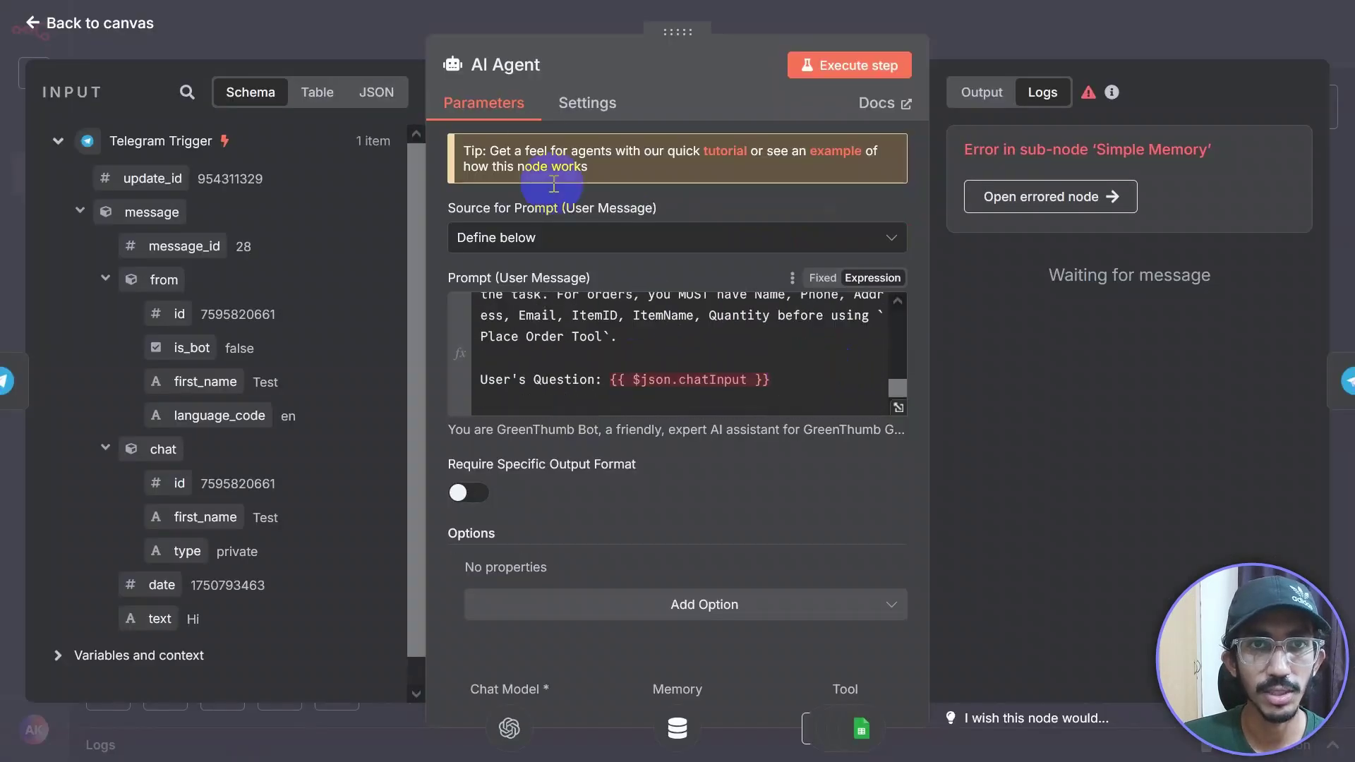
Step: Replace {{ $json.chatInput }} with {{ $json.message.text }} in the prompt's User's Question line
drag(772, 381, 616, 383)
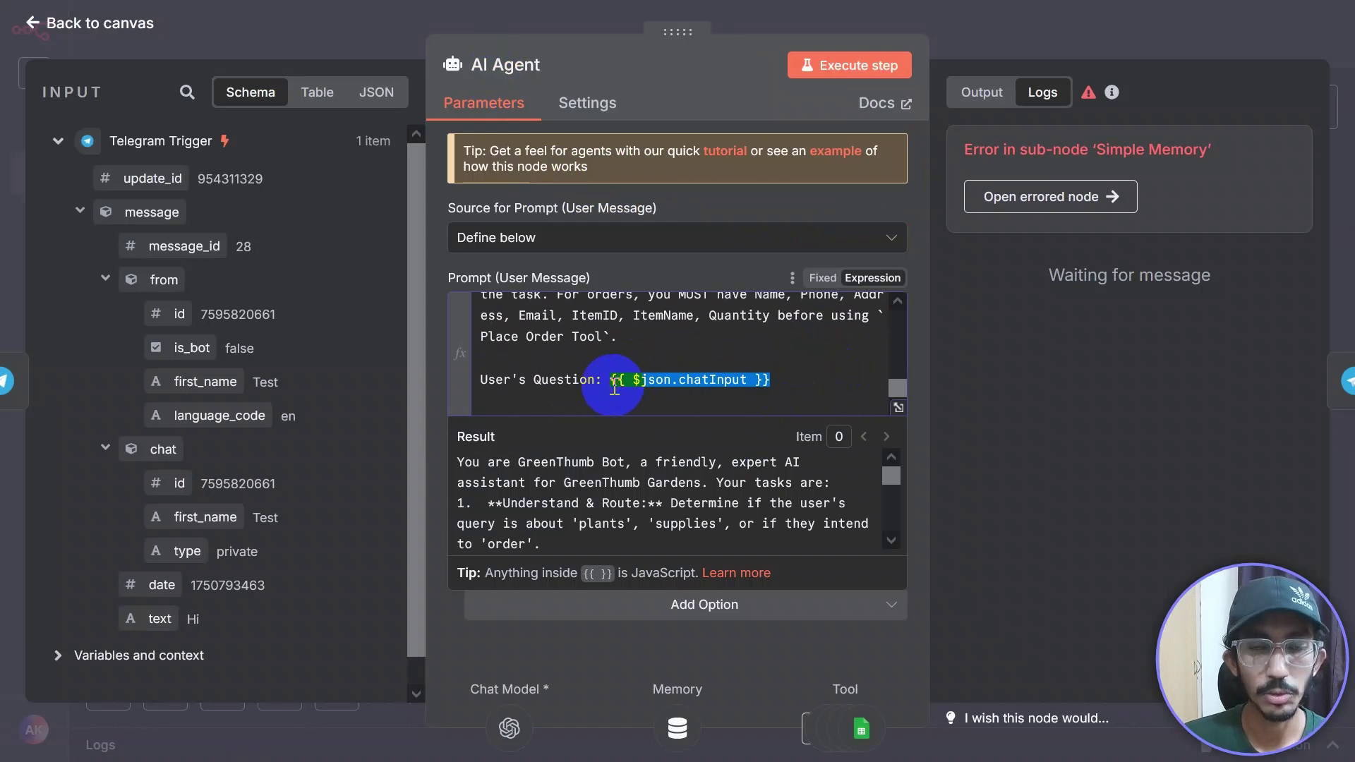
key(BackSpace)
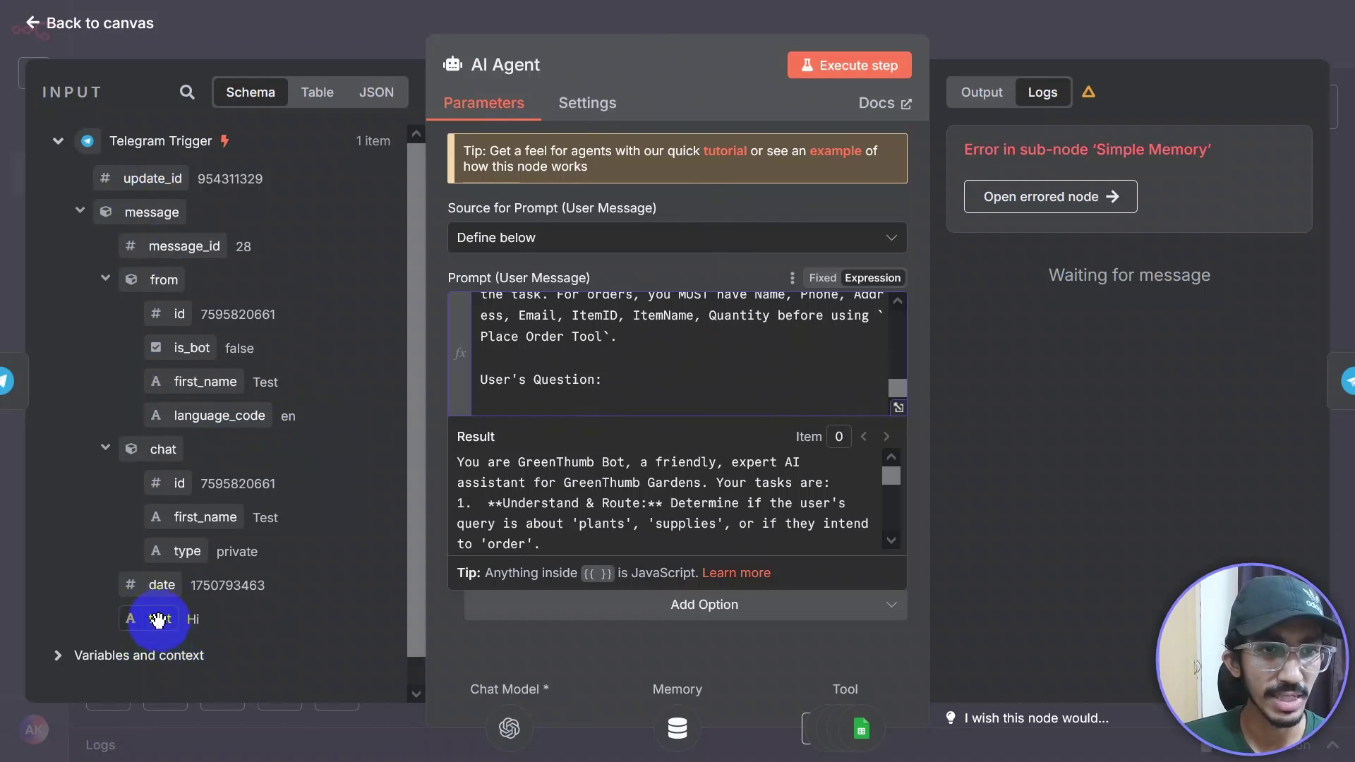
drag(159, 620, 640, 390)
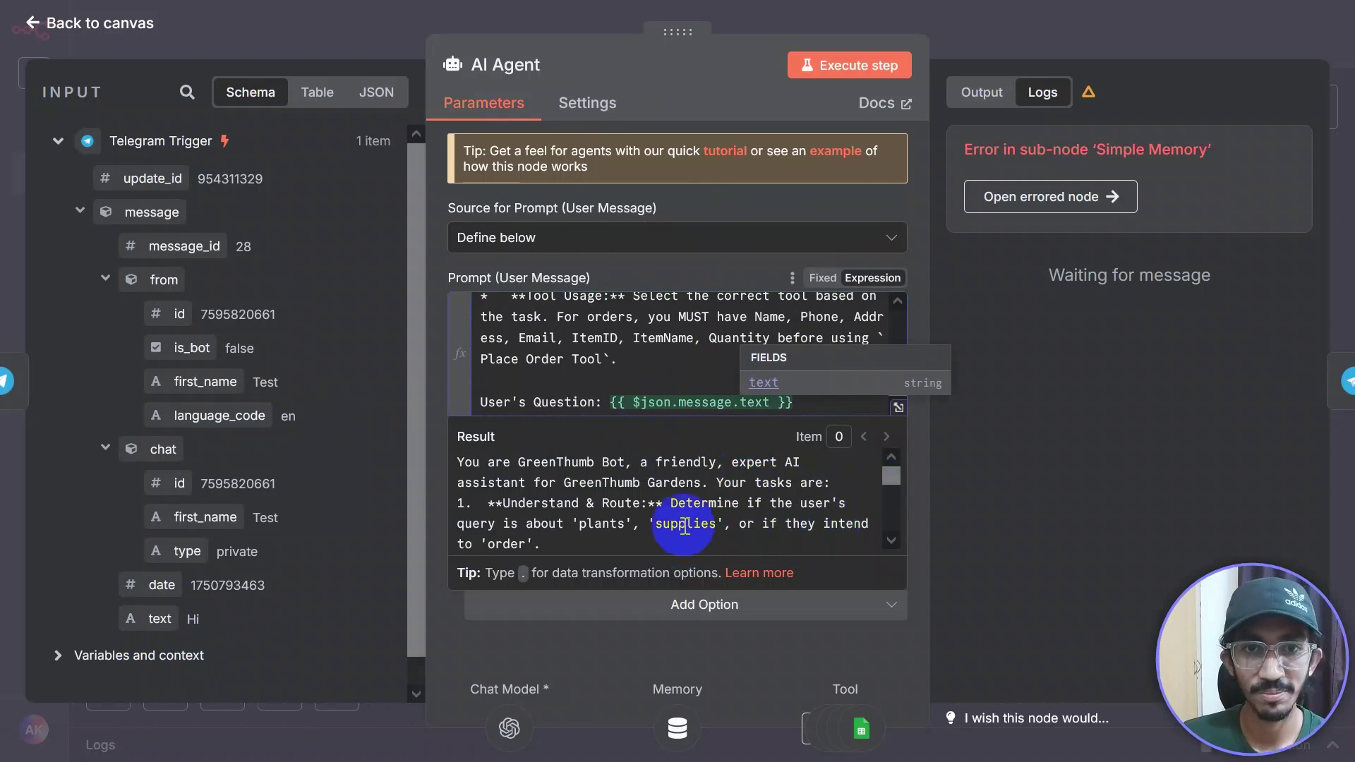
click(621, 399)
click(840, 395)
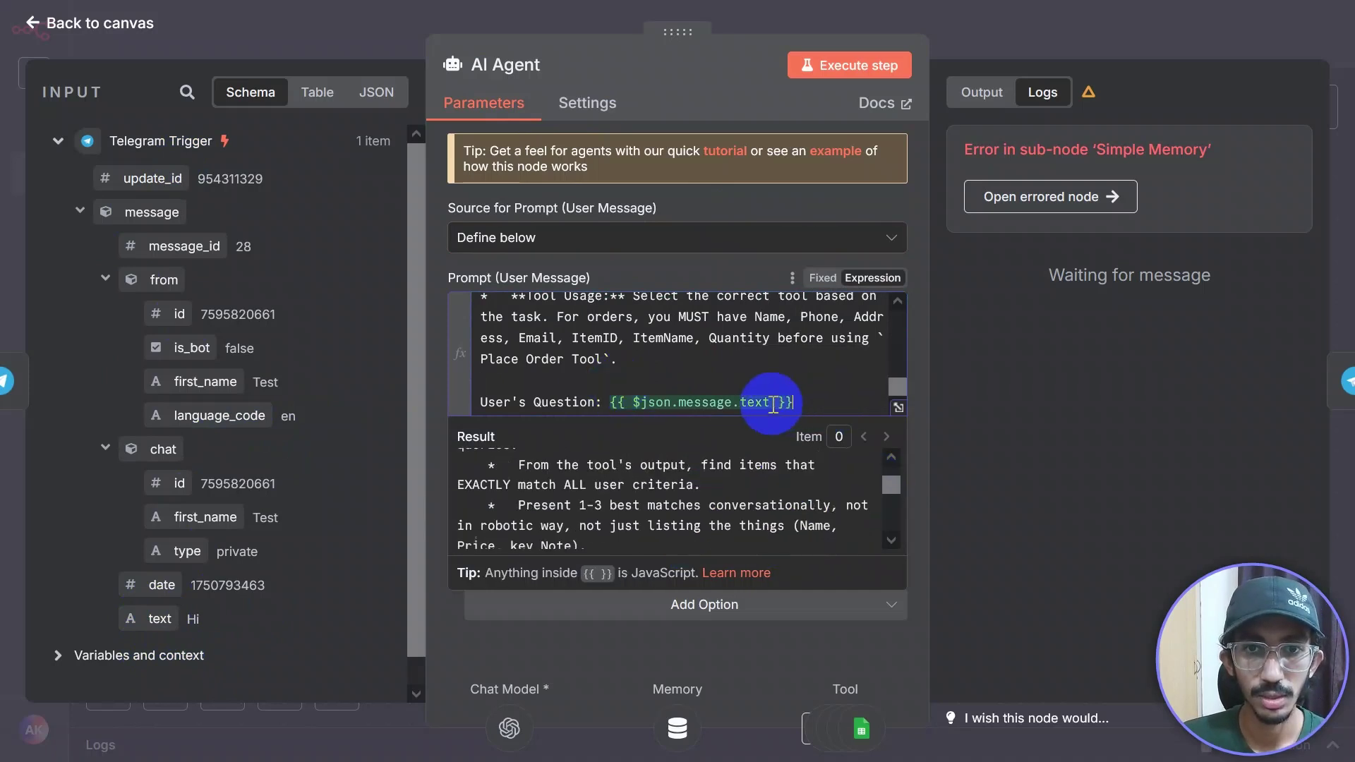
scroll(773, 403, down, 1)
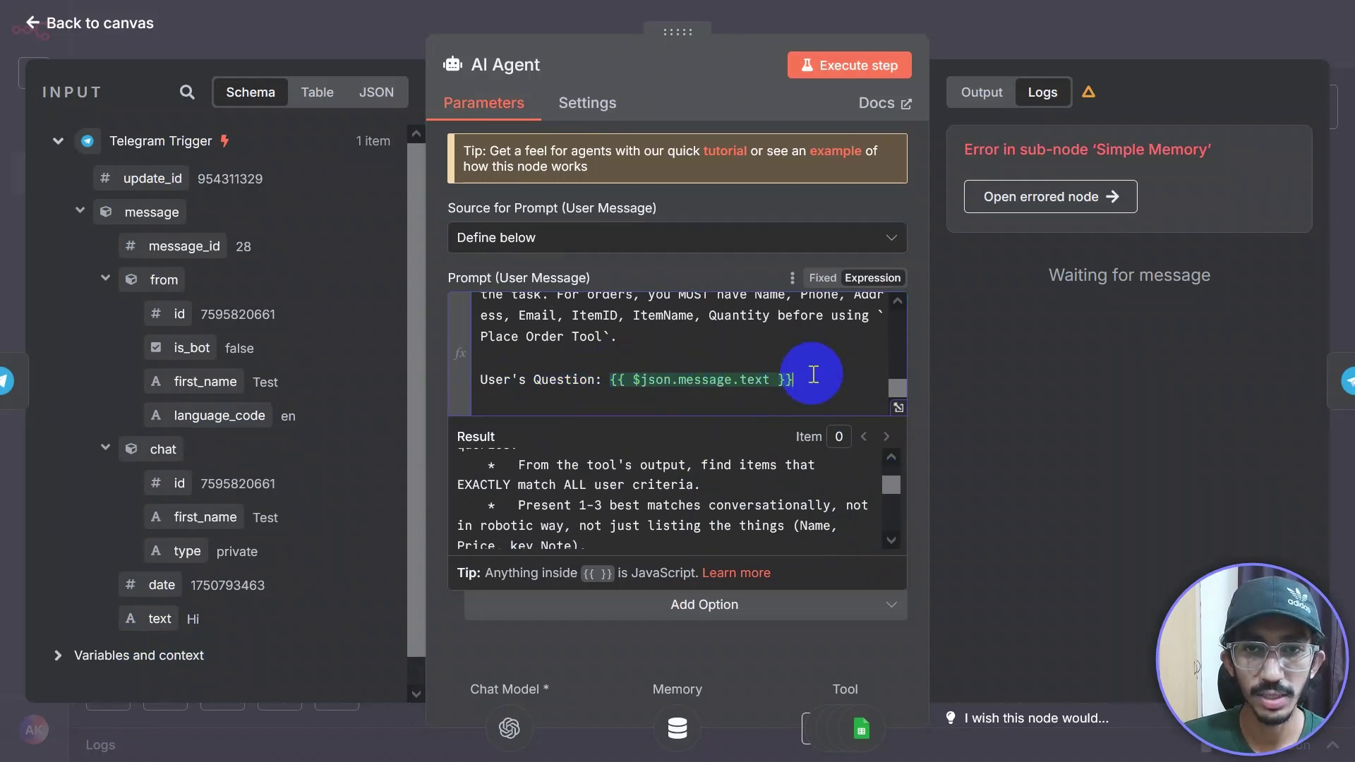
scroll(797, 378, up, 5)
scroll(812, 374, up, 5)
scroll(808, 376, down, 10)
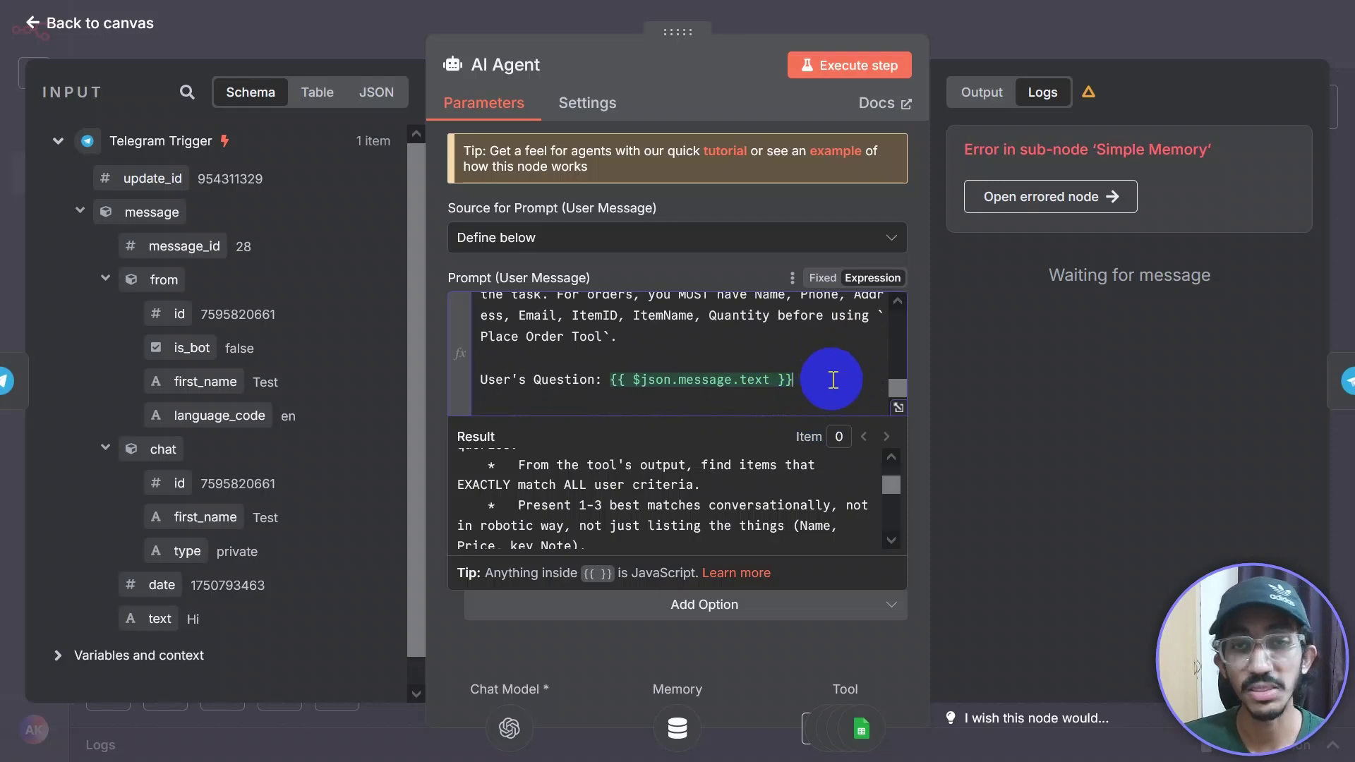
click(1077, 45)
Step: Move the Telegram node right and remove its connection from the AI Agent
drag(1014, 311, 875, 312)
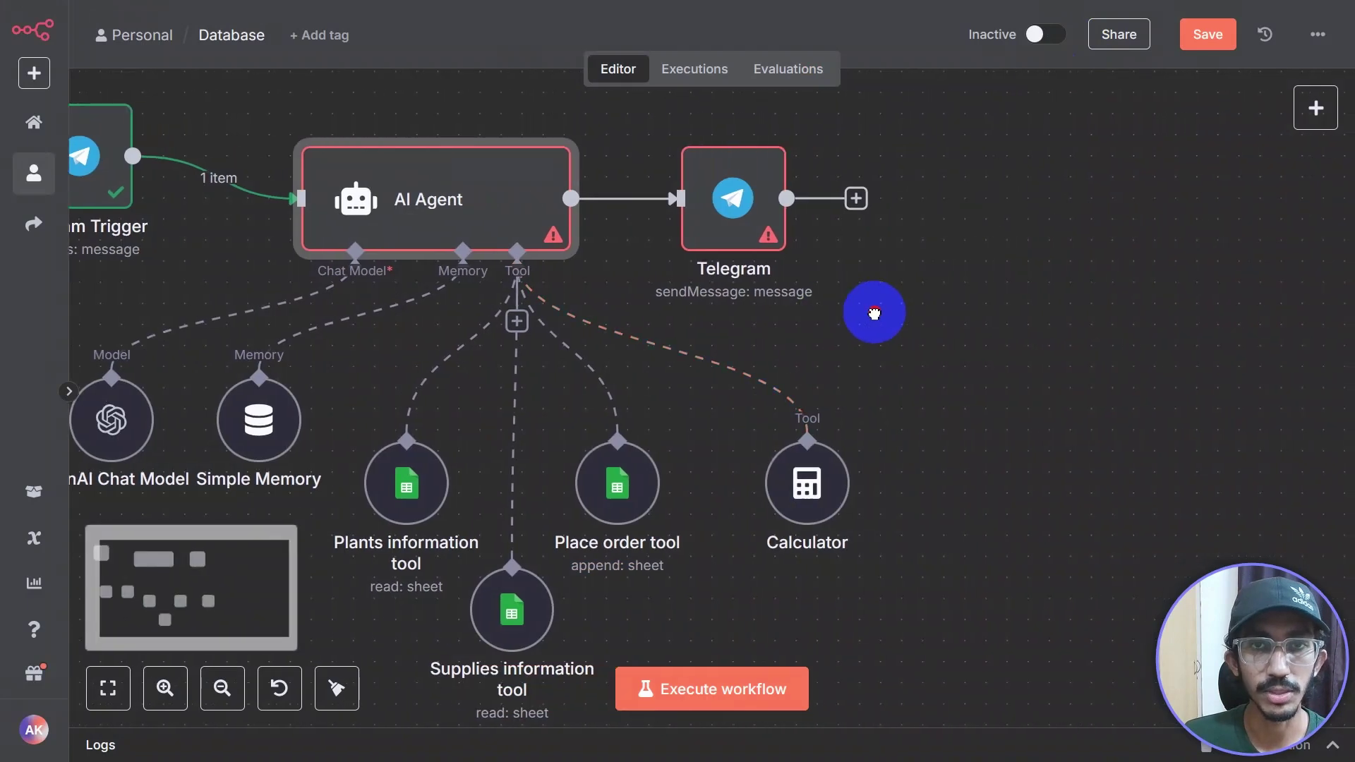
click(736, 209)
double_click(736, 209)
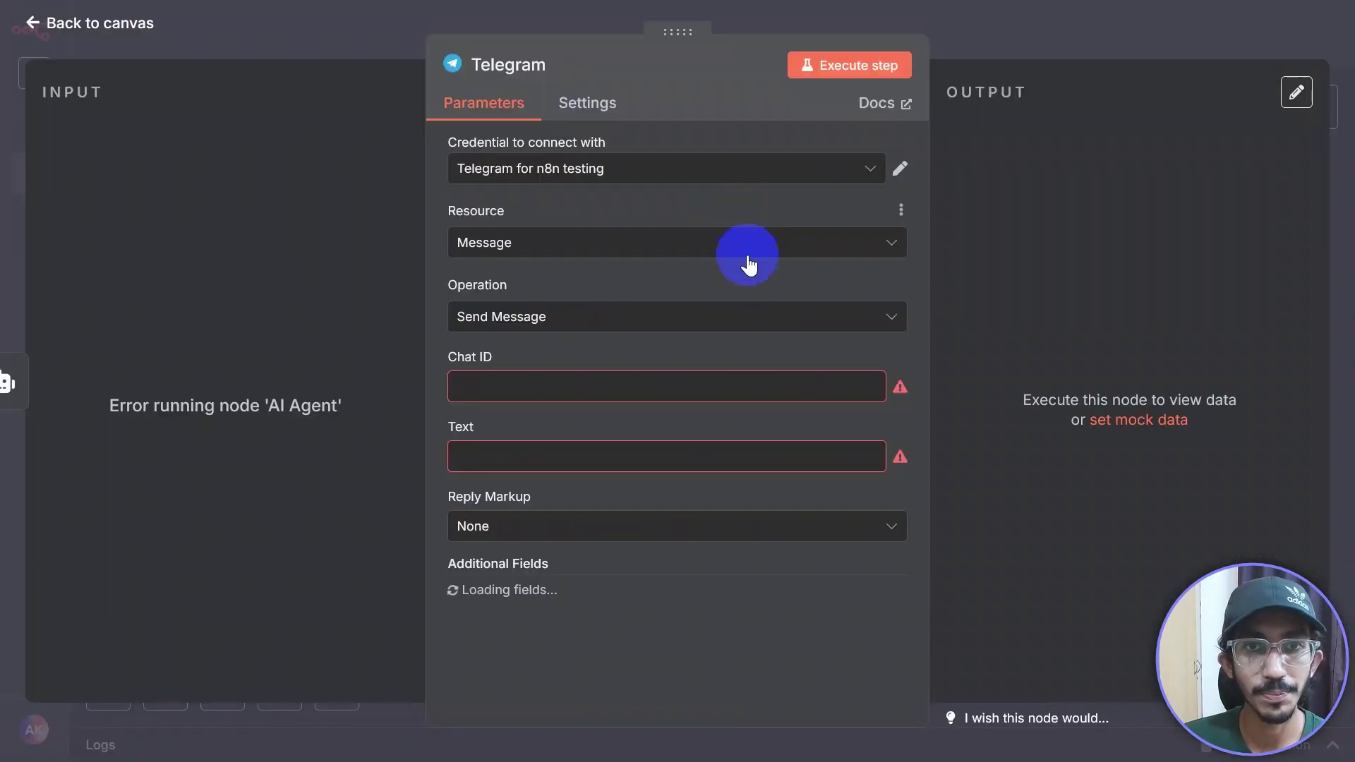
click(509, 392)
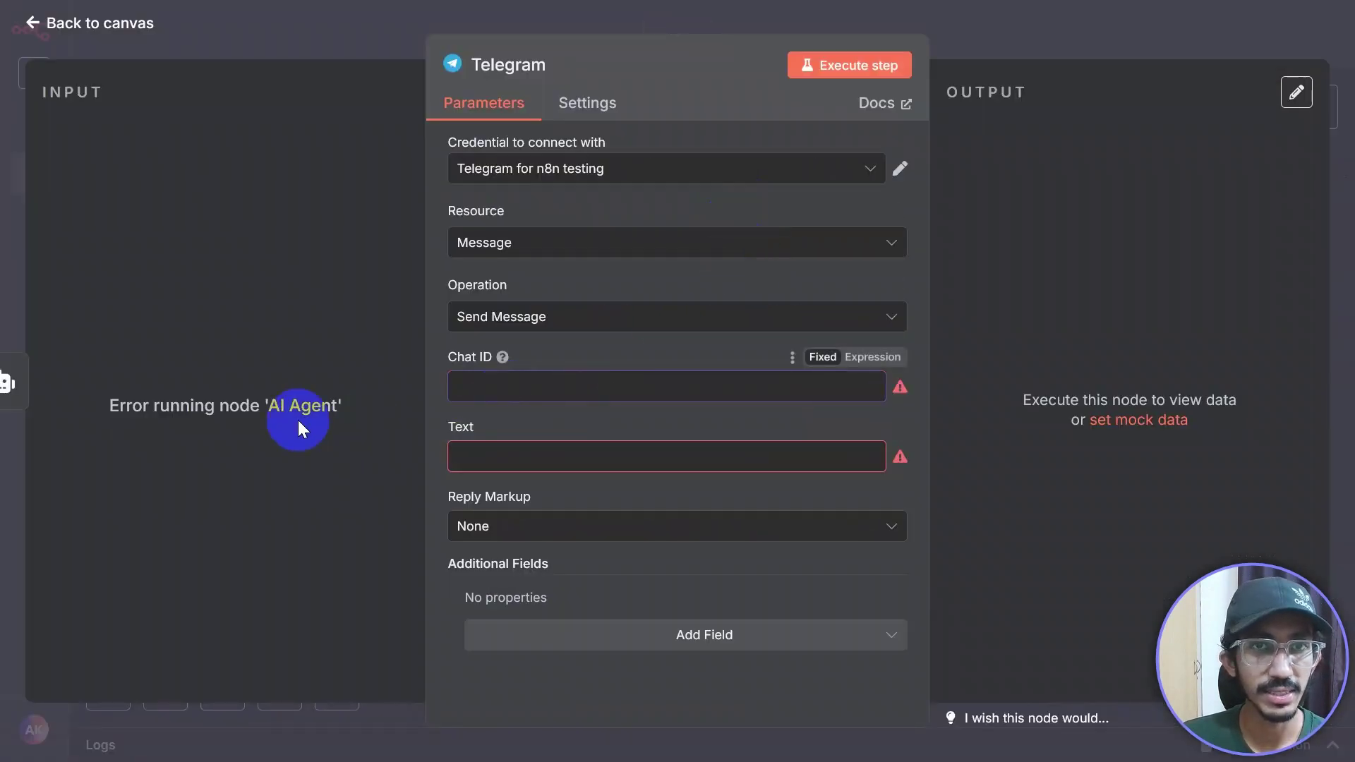
click(1053, 35)
drag(741, 217, 782, 217)
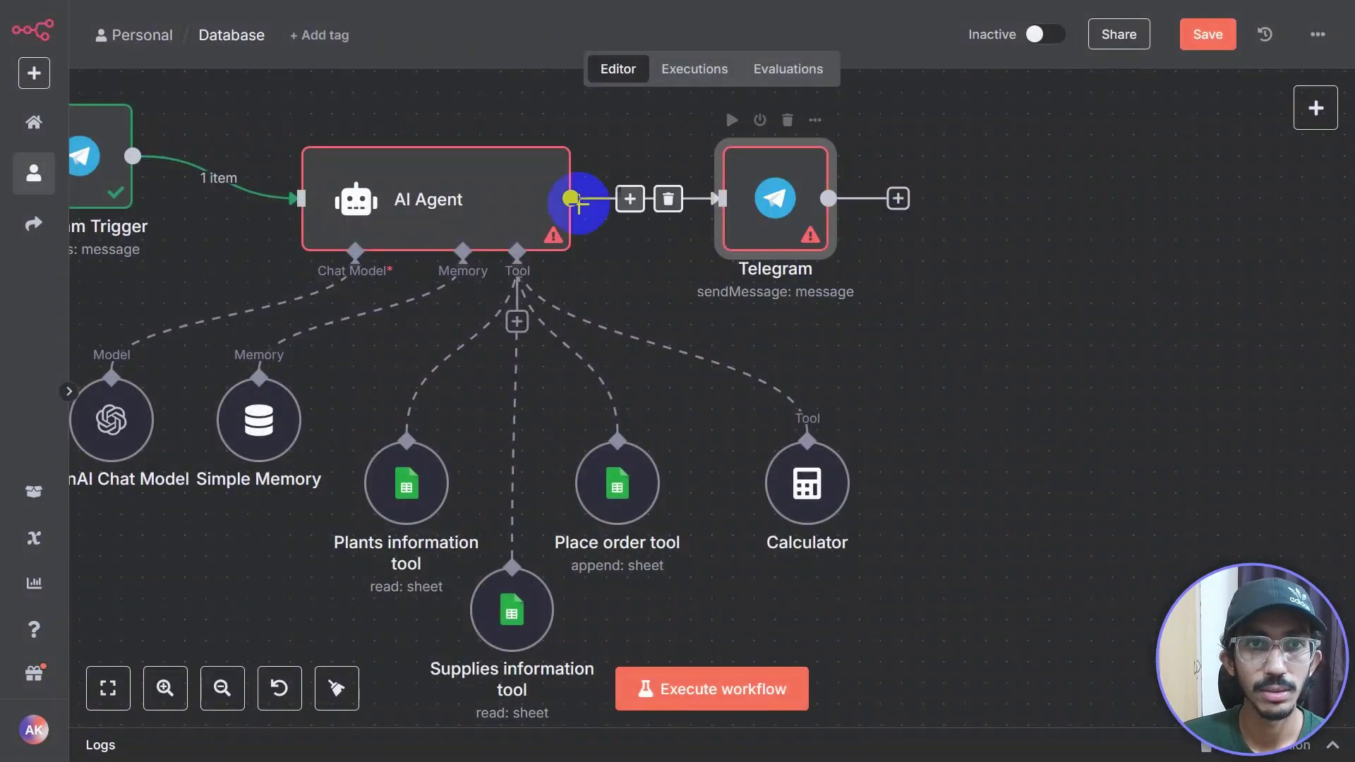
click(523, 206)
click(667, 202)
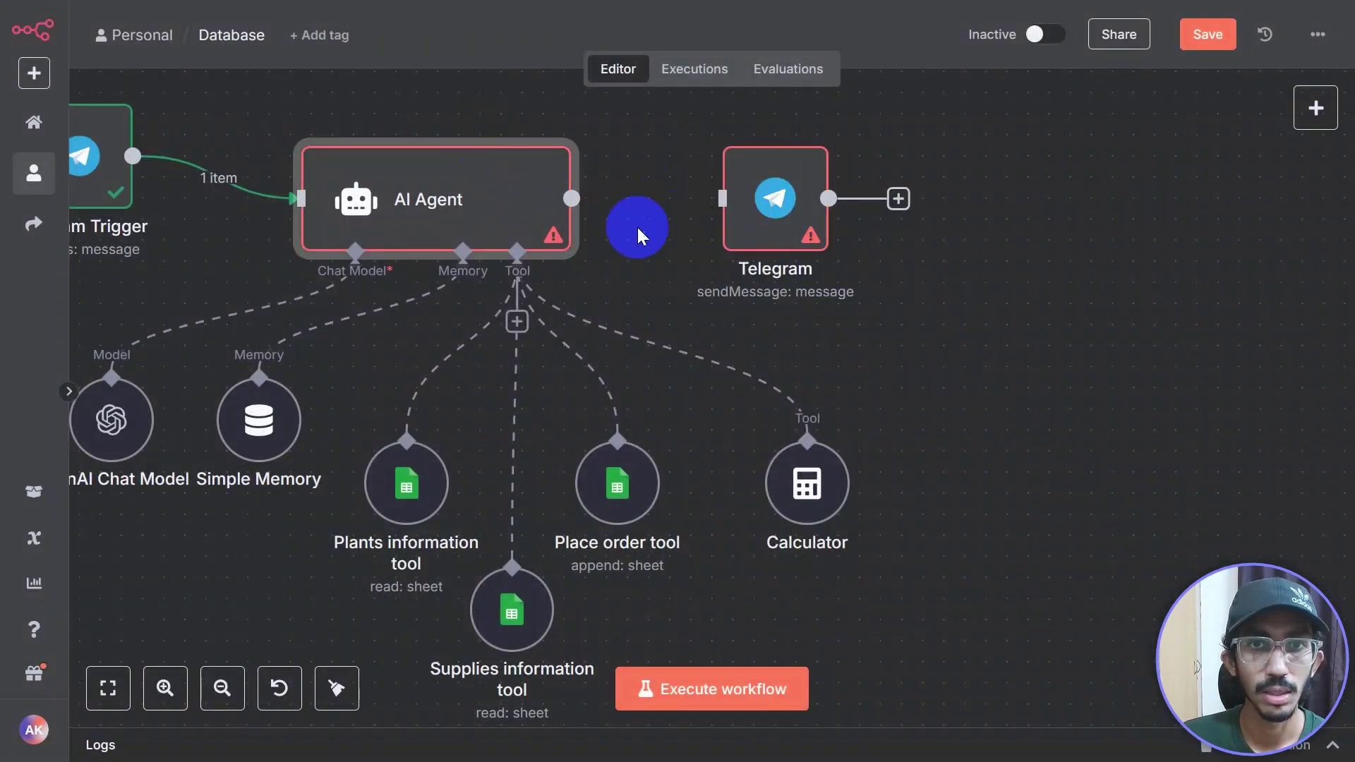
Step: Run the AI Agent step, reconnect its output to the Telegram node, and open that node
click(472, 122)
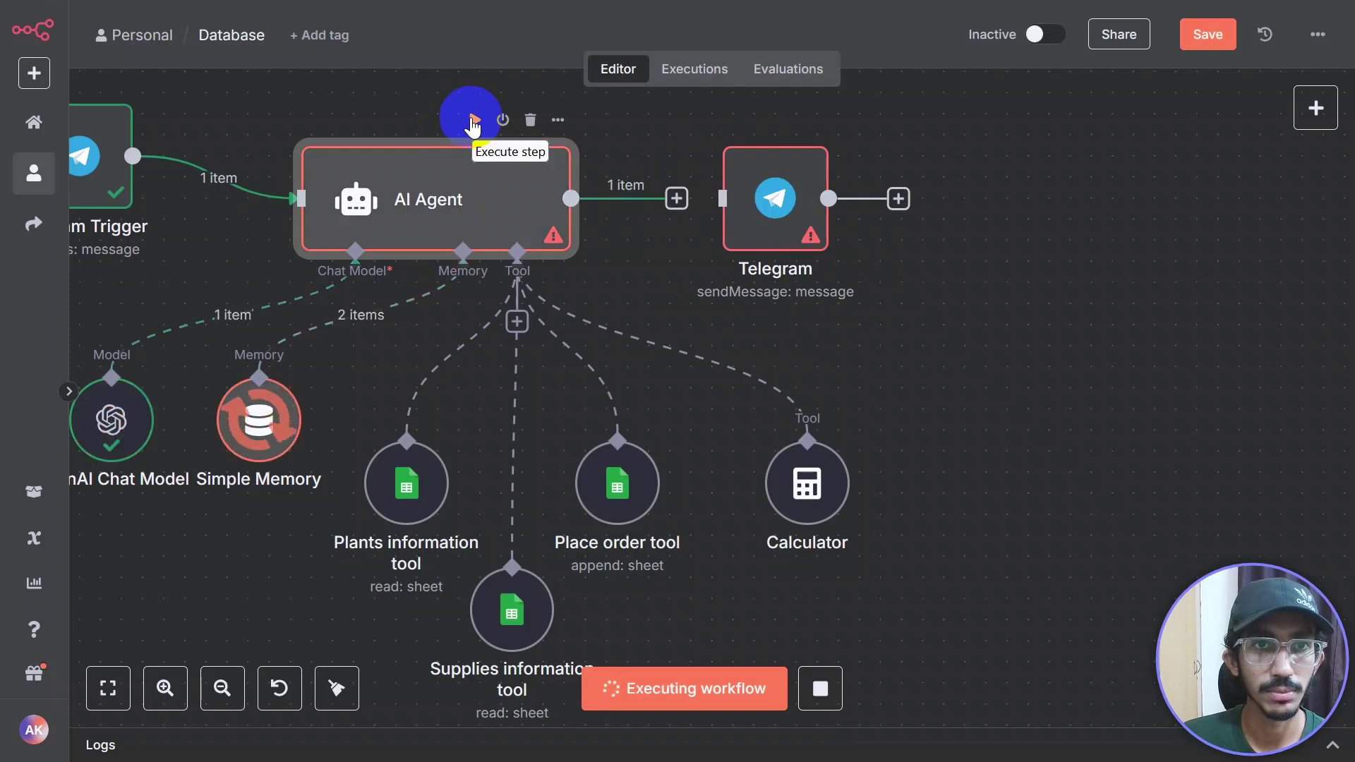
click(763, 210)
drag(677, 199, 746, 206)
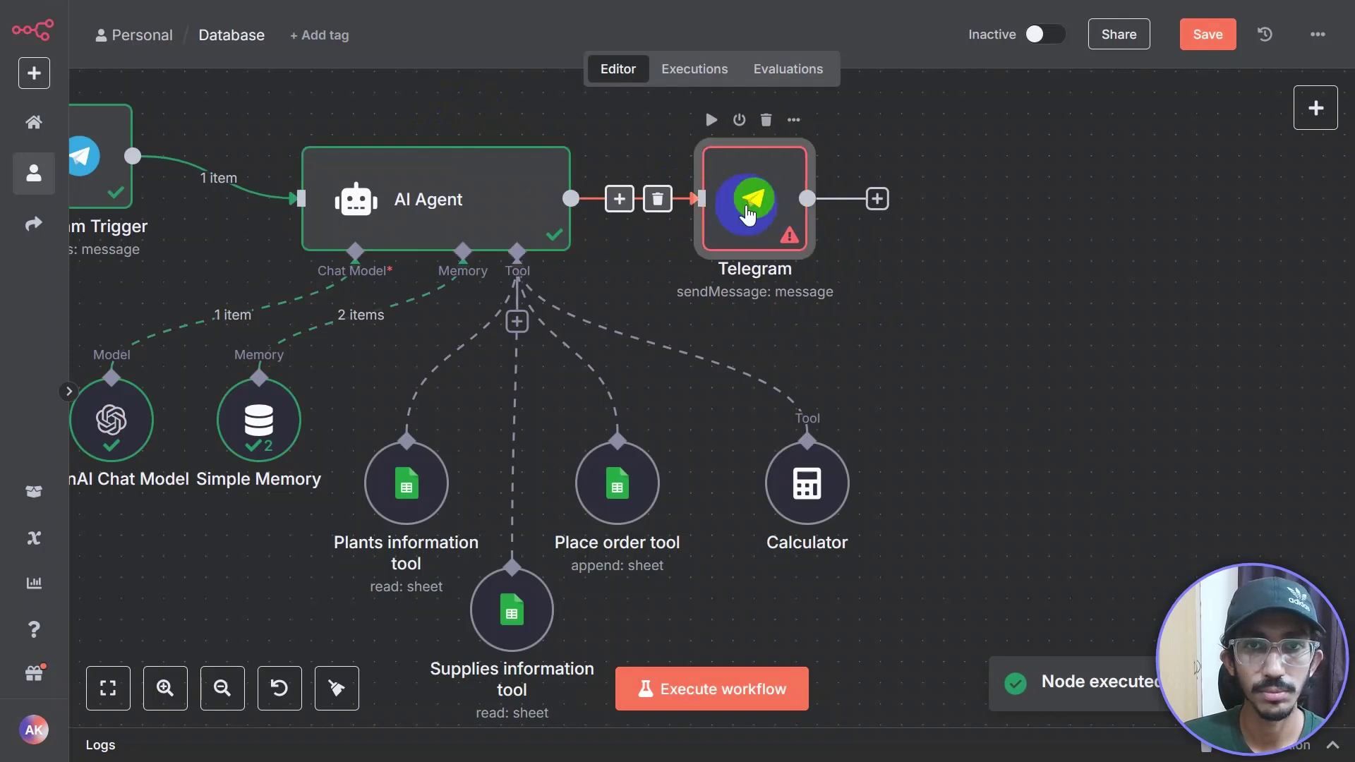
double_click(746, 206)
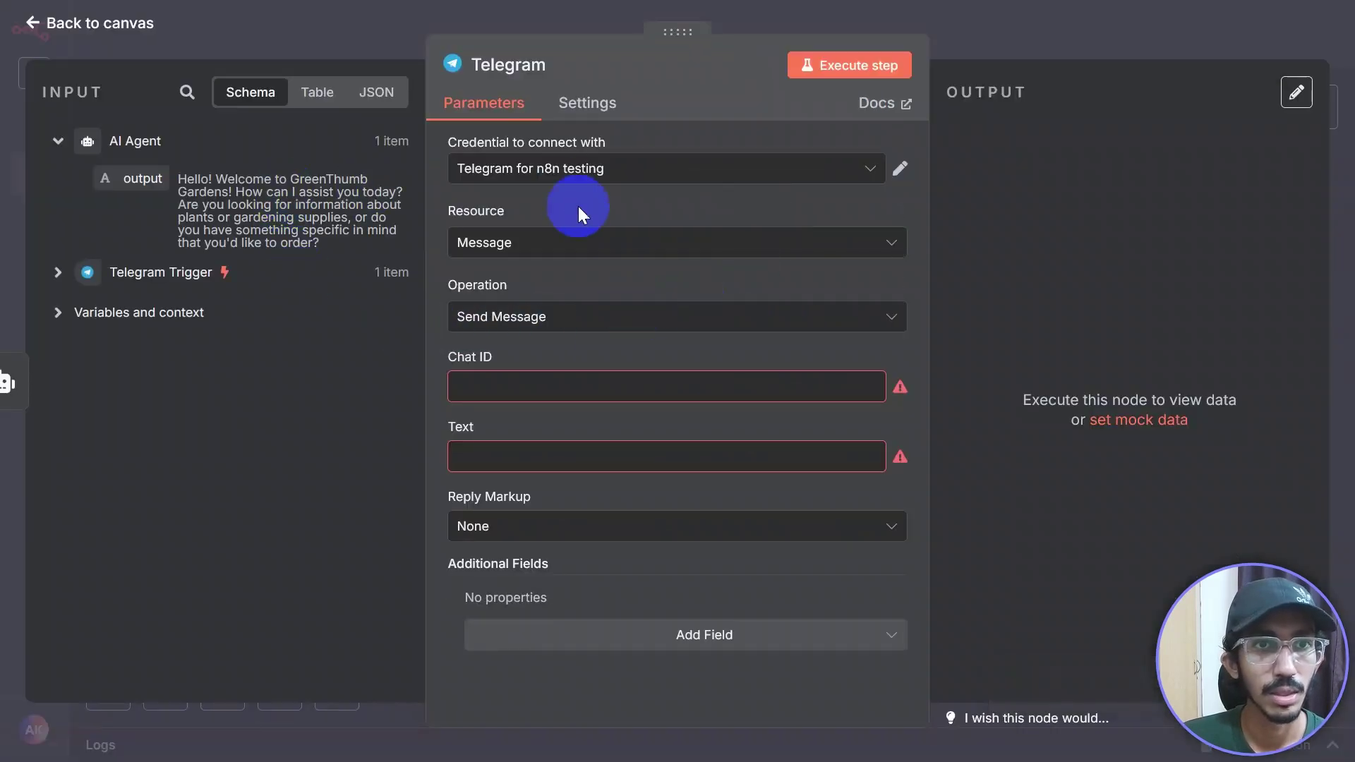
Step: Map the Telegram node's Chat ID to the trigger's chat id and Text to {{ $json.output }}
click(58, 272)
scroll(255, 446, down, 3)
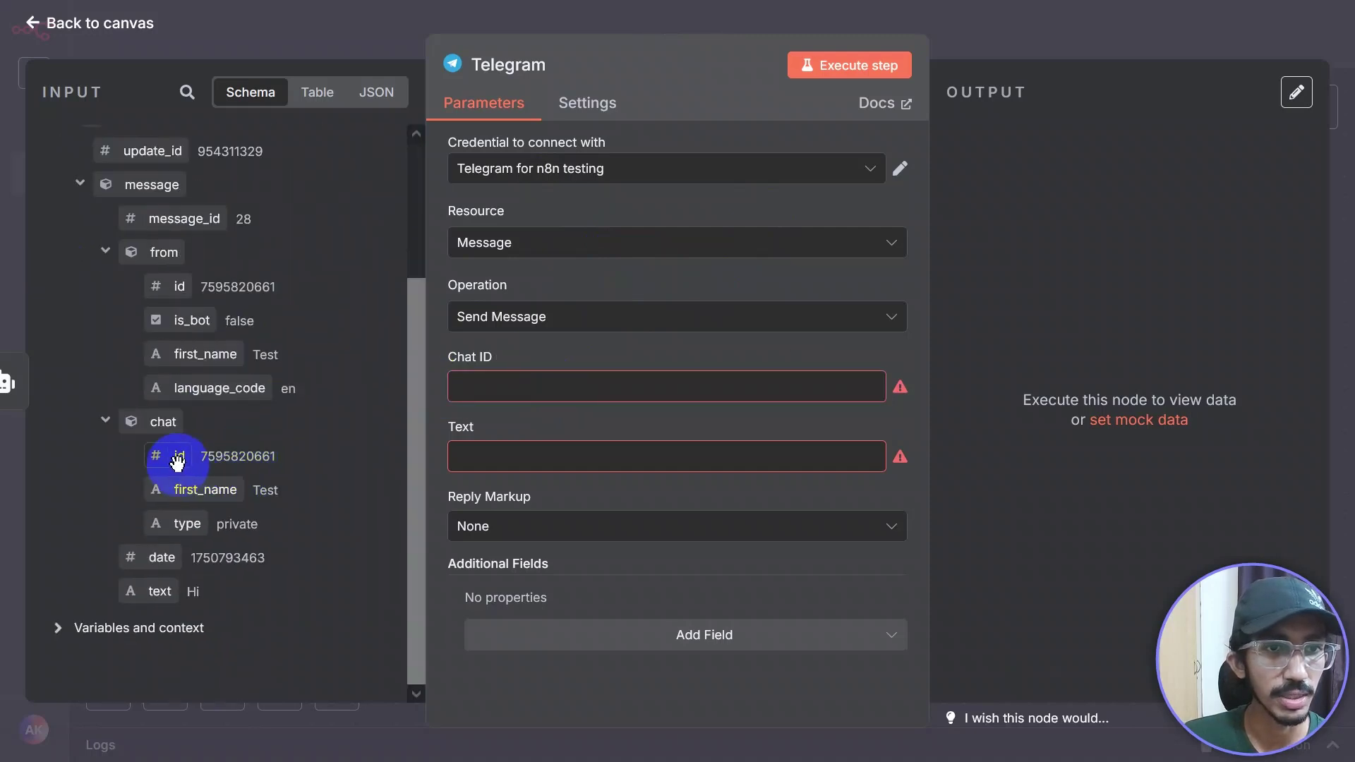
drag(168, 457, 512, 391)
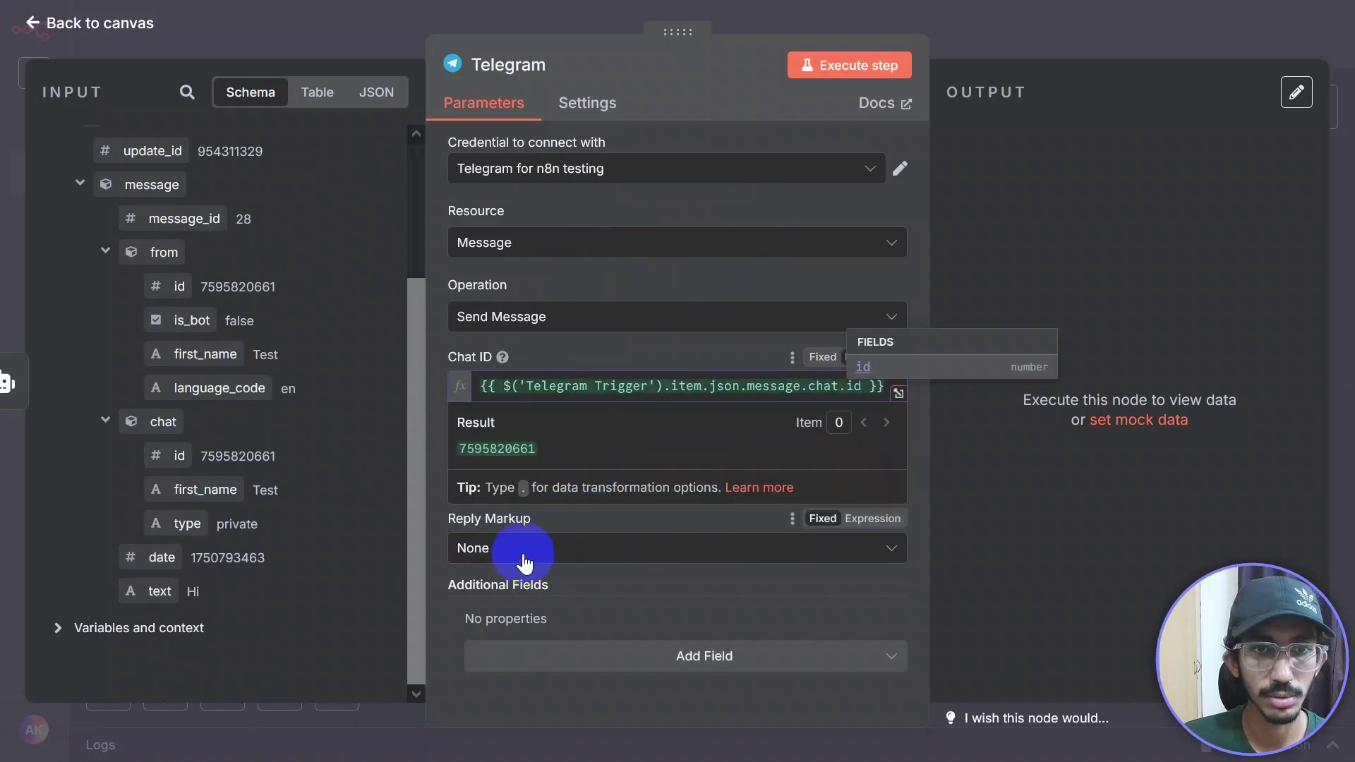
click(447, 525)
click(496, 469)
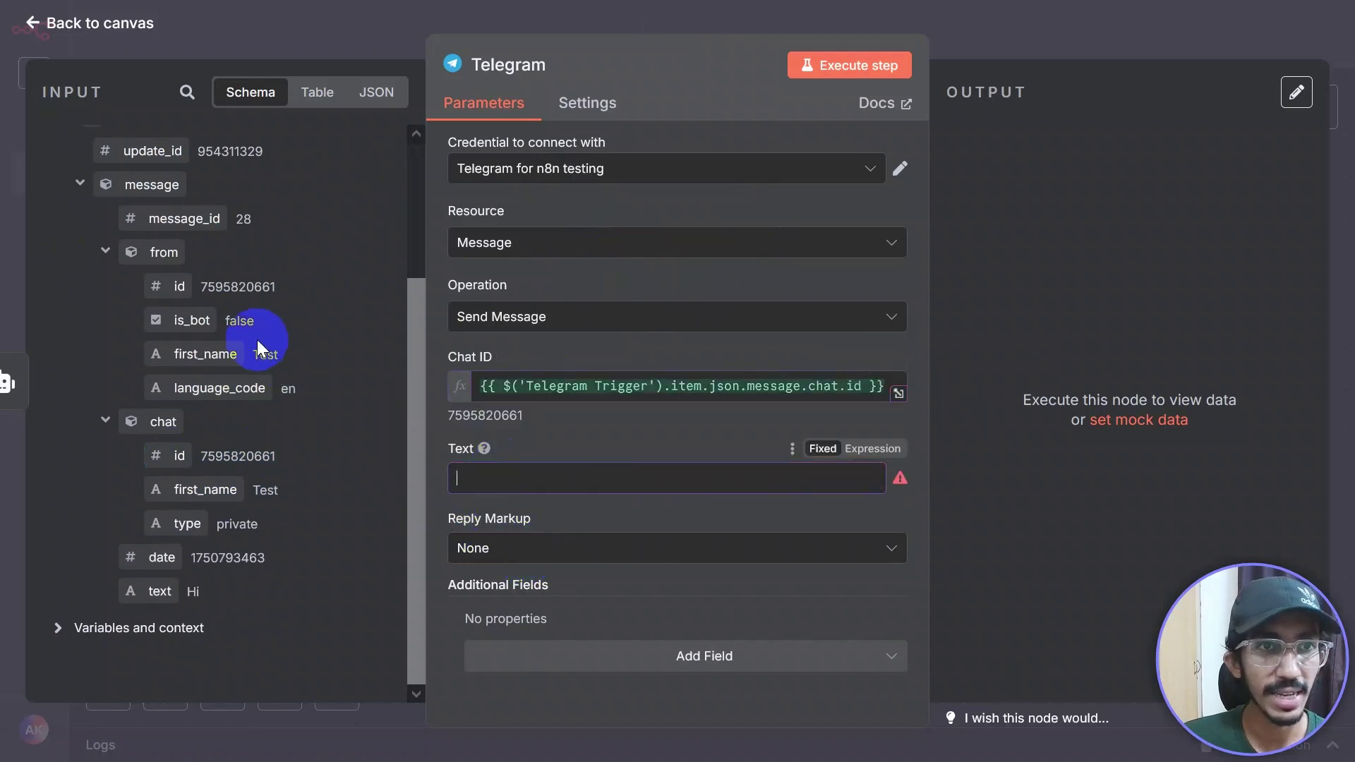
scroll(257, 342, up, 3)
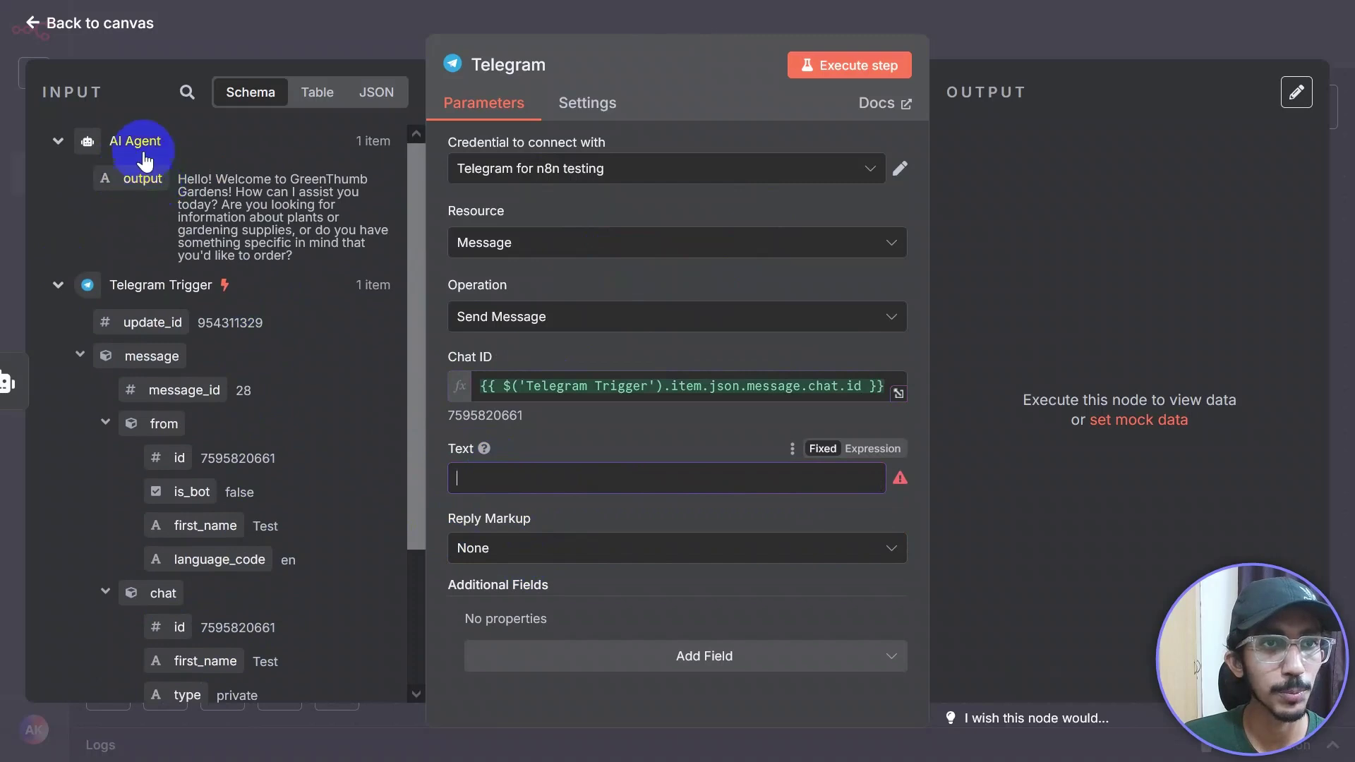
drag(136, 180, 512, 477)
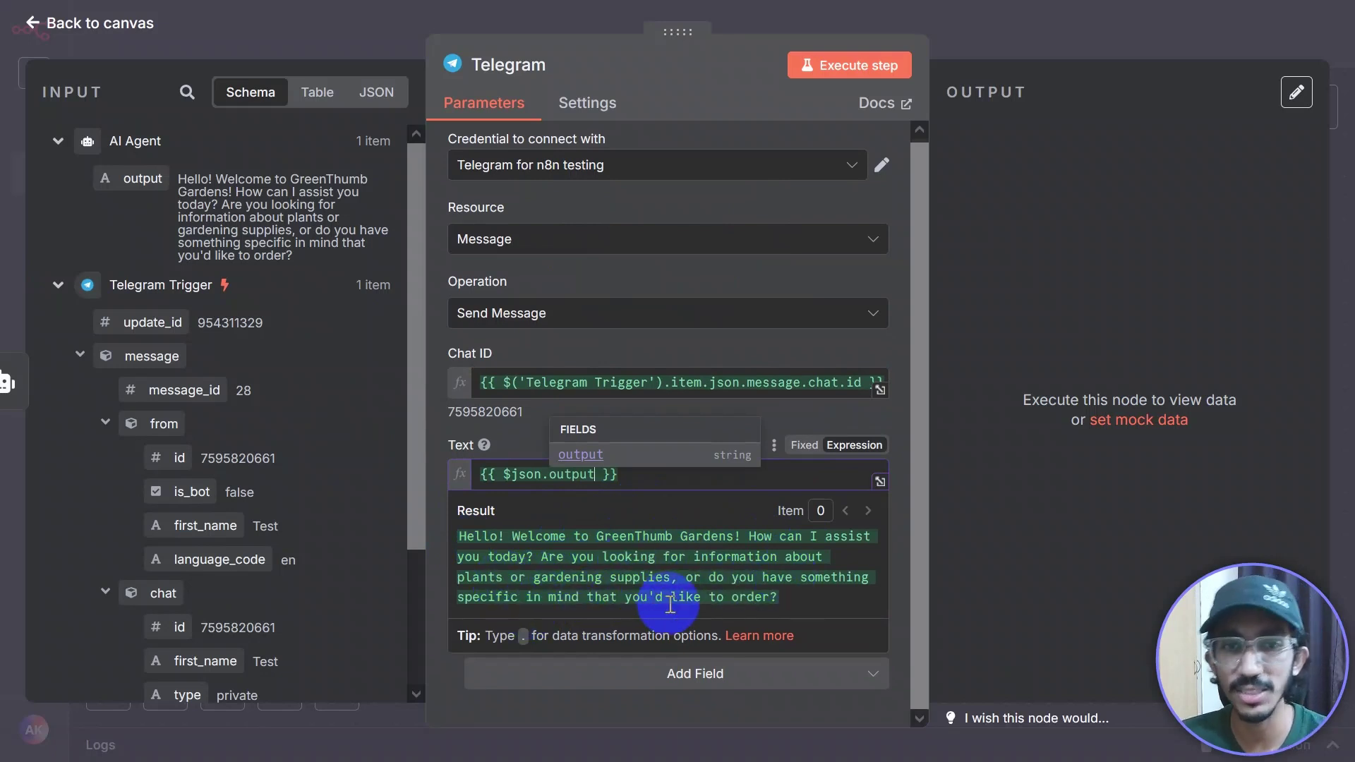
click(812, 605)
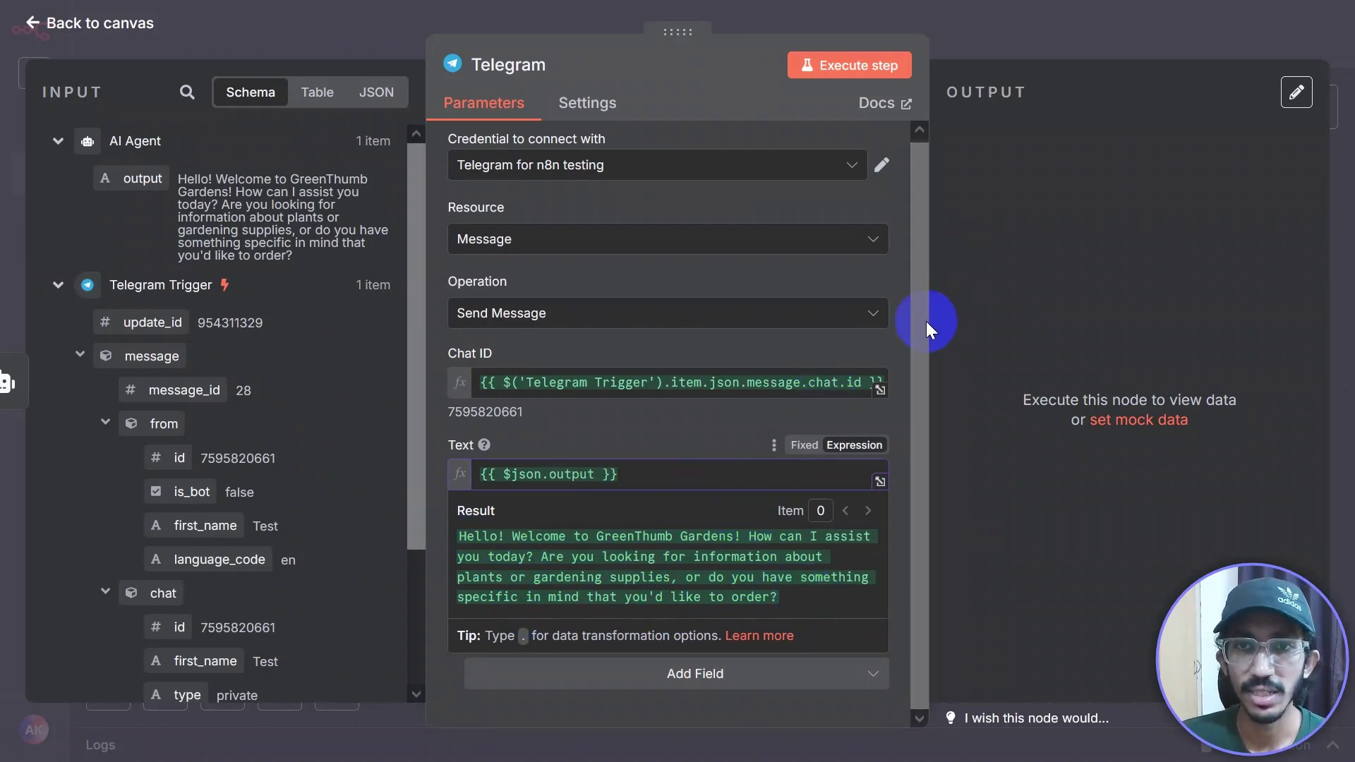
click(459, 432)
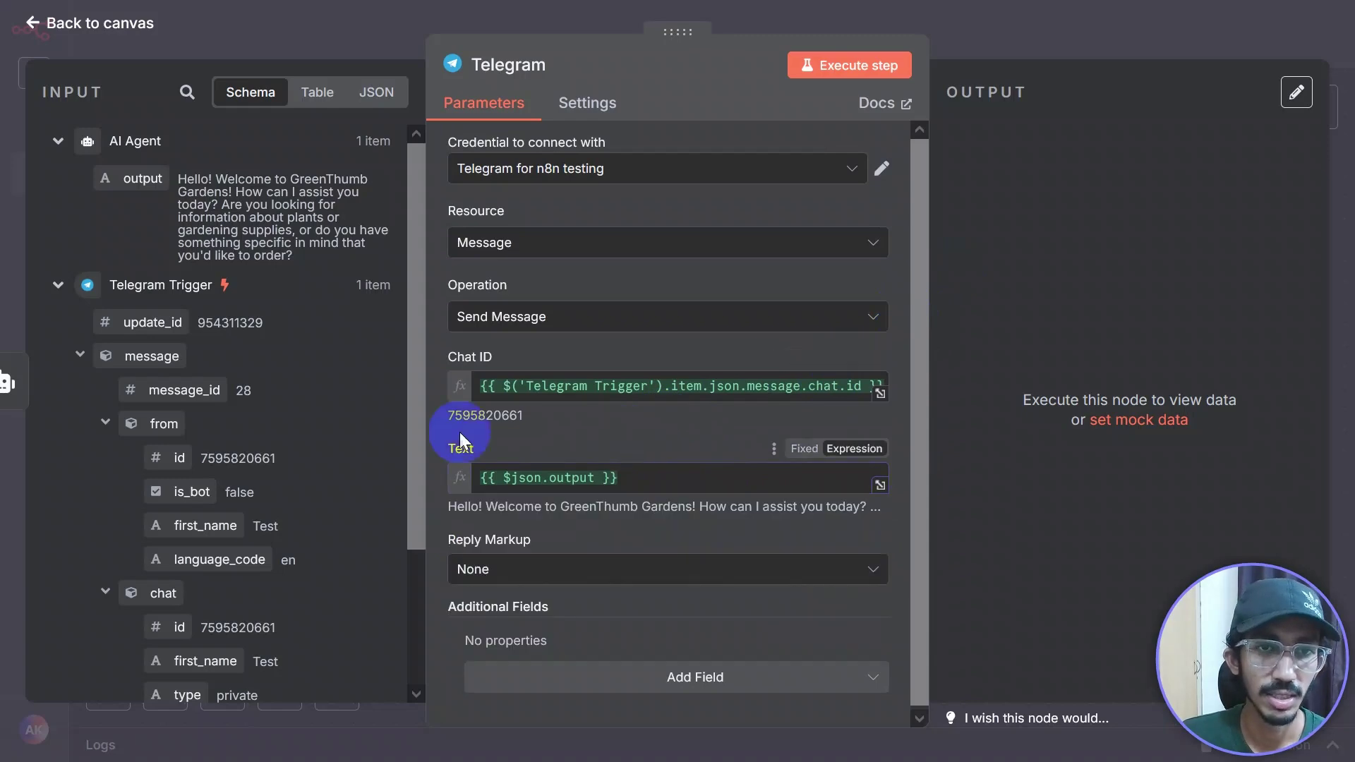
Step: Move the Telegram node right and execute it, posting the GreenThumb Gardens welcome to the chat
click(985, 41)
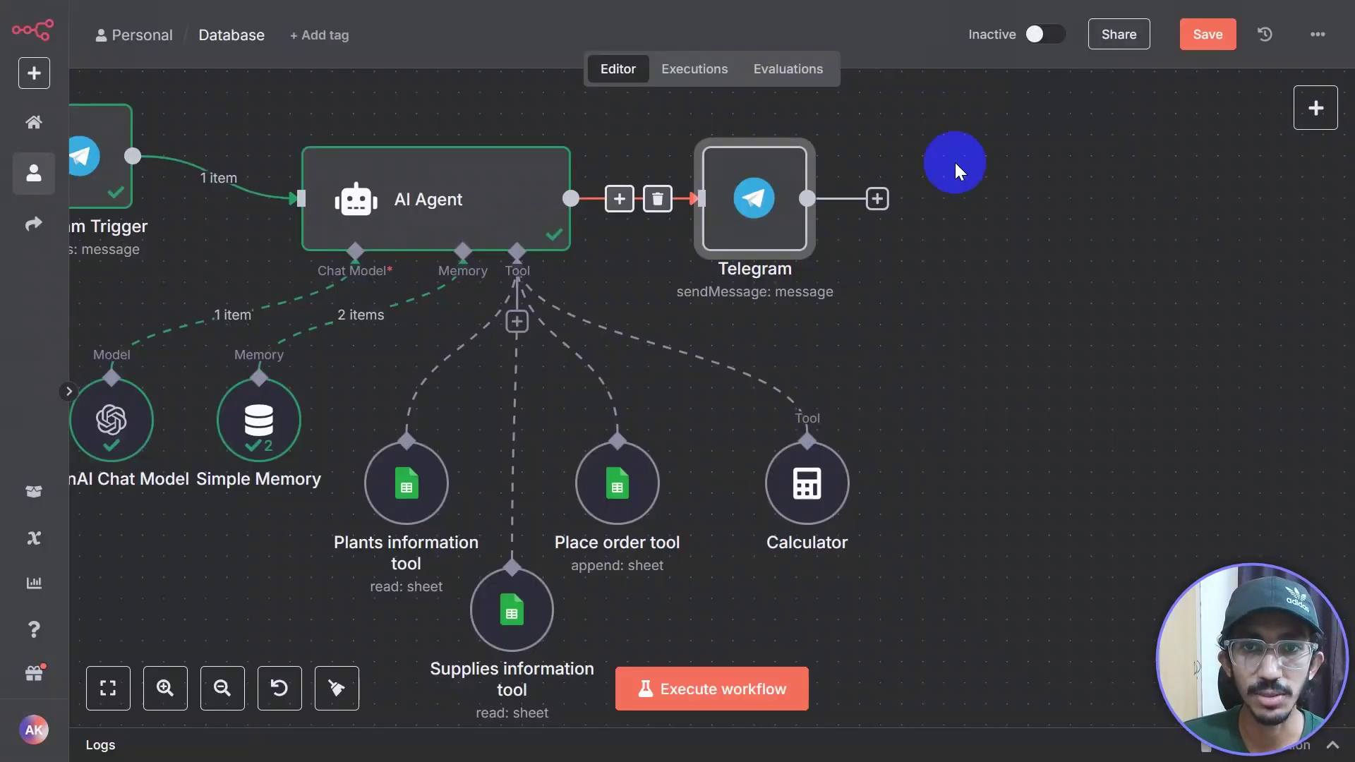
scroll(859, 324, down, 2)
scroll(898, 330, left, 1)
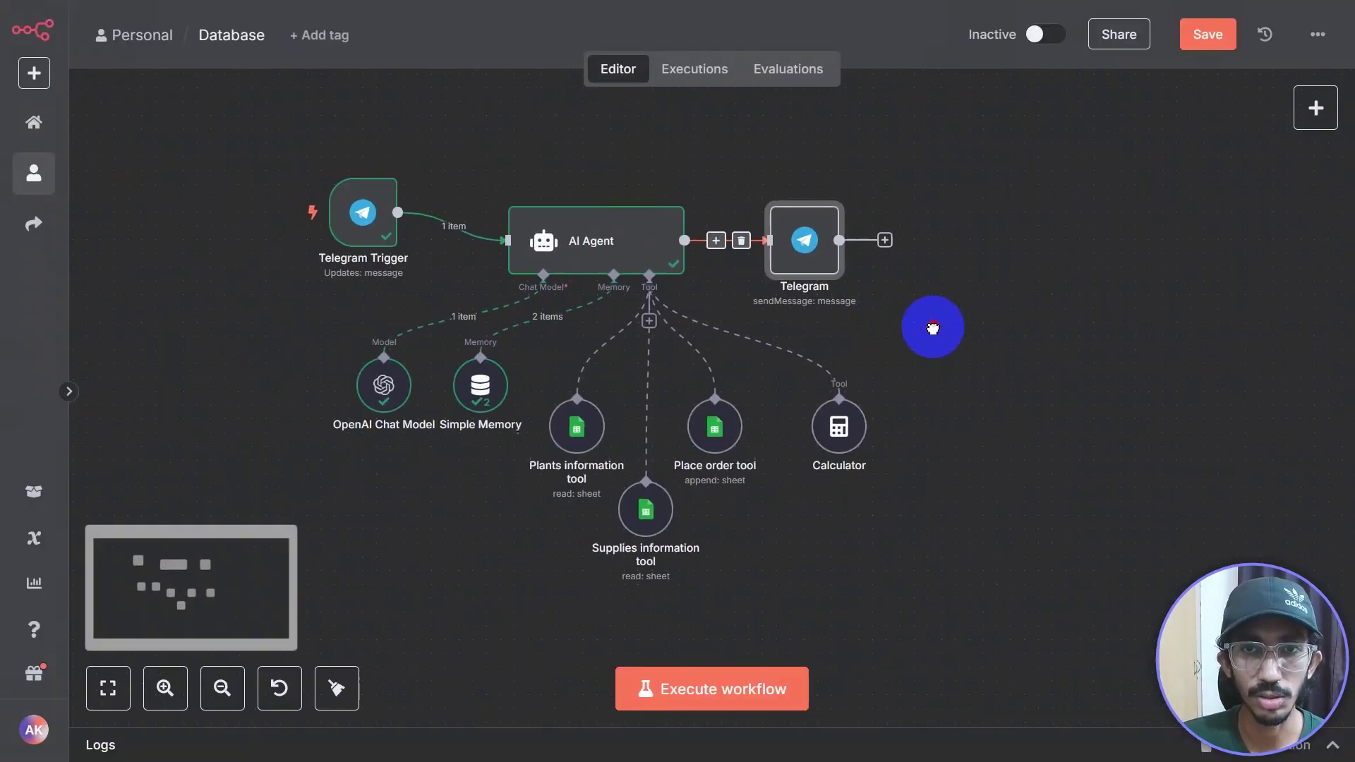
click(835, 248)
drag(834, 249, 891, 248)
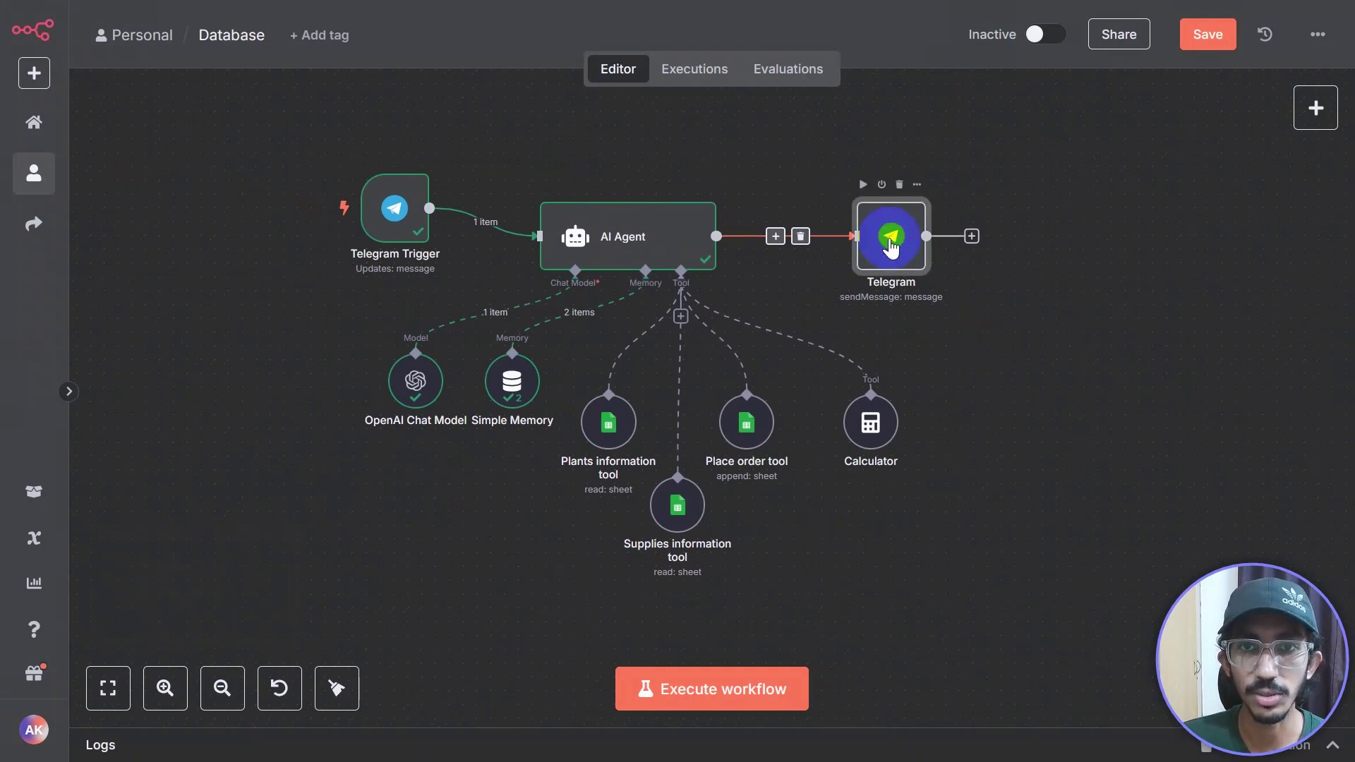
double_click(891, 247)
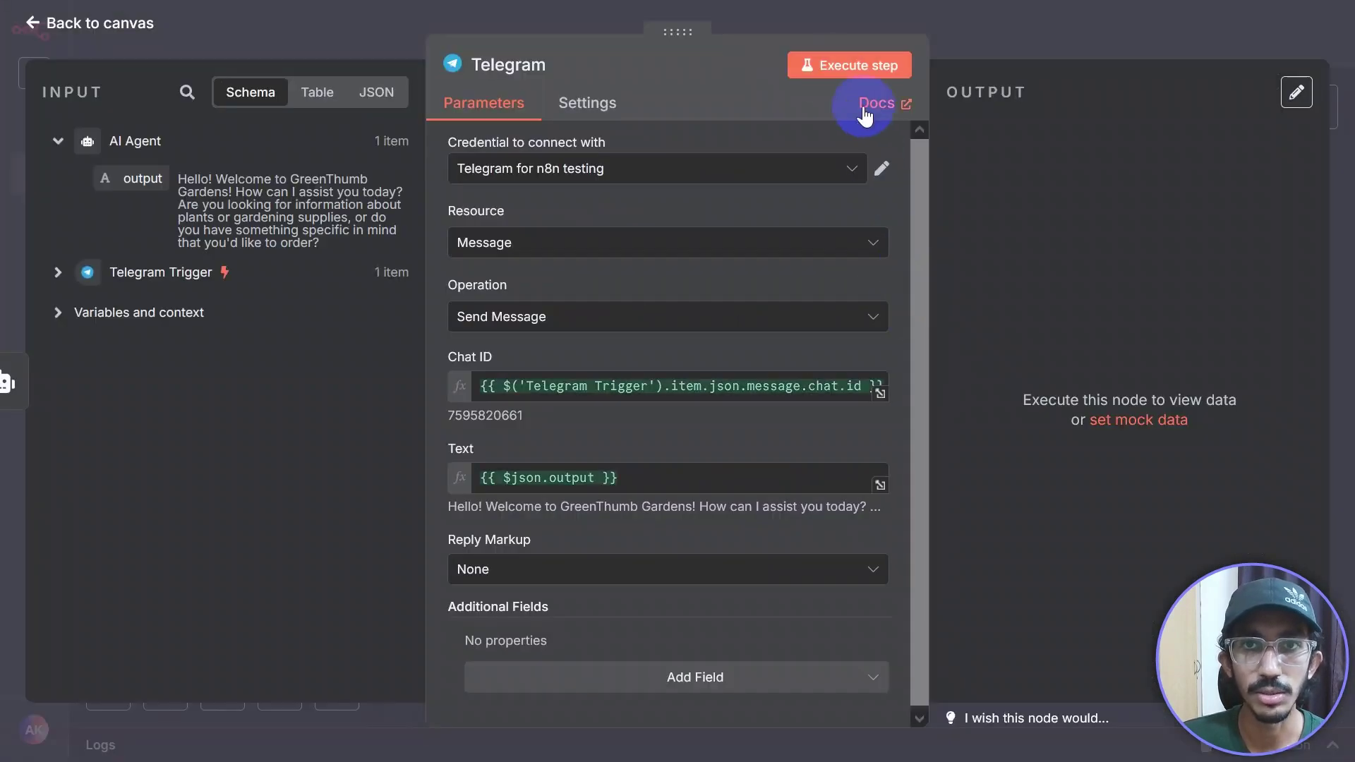
click(819, 68)
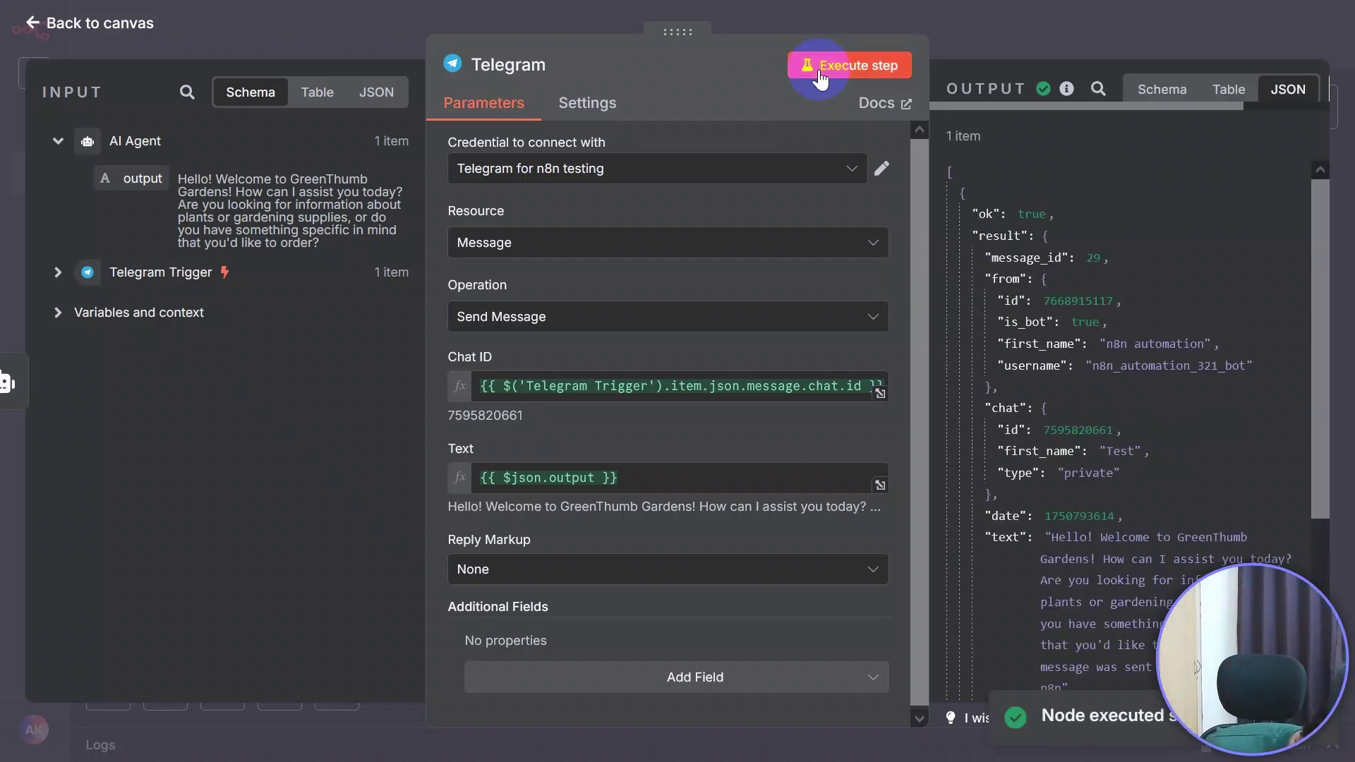
click(1079, 38)
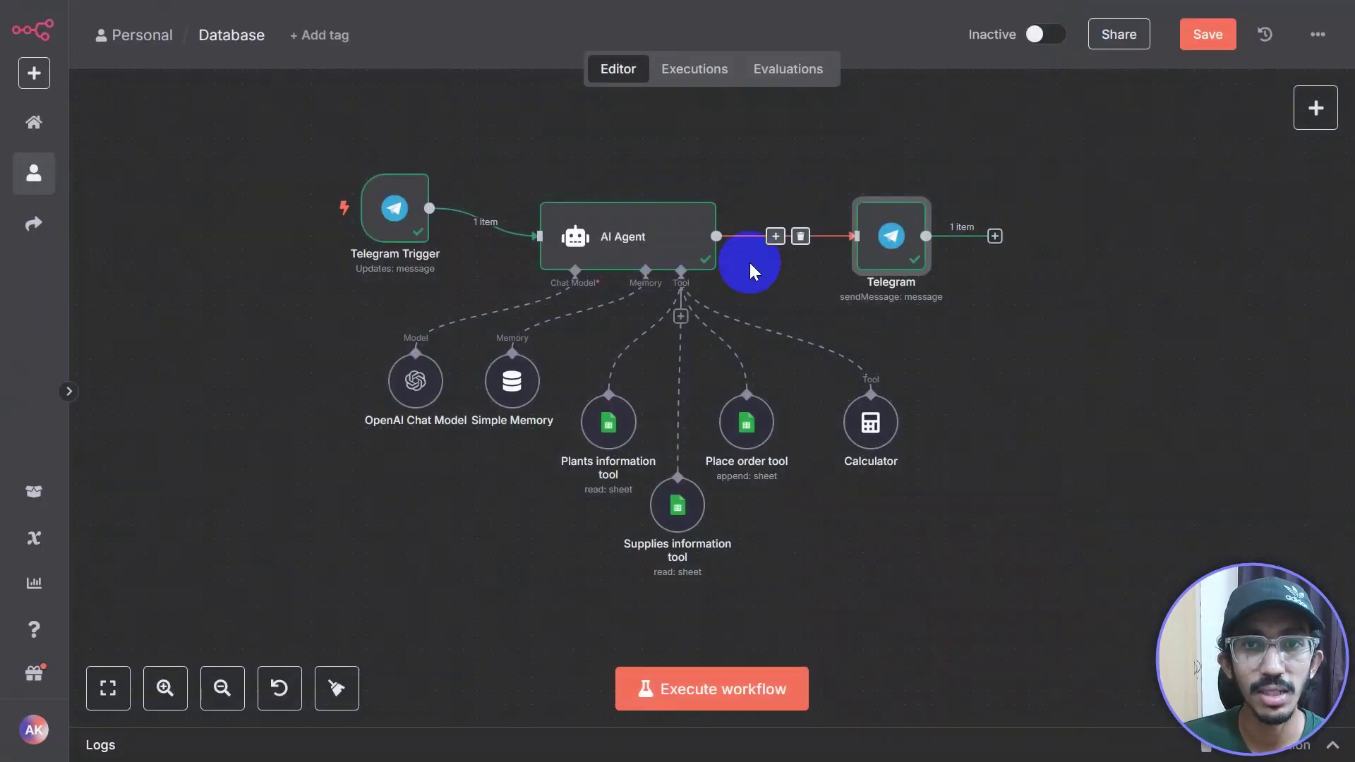
double_click(888, 259)
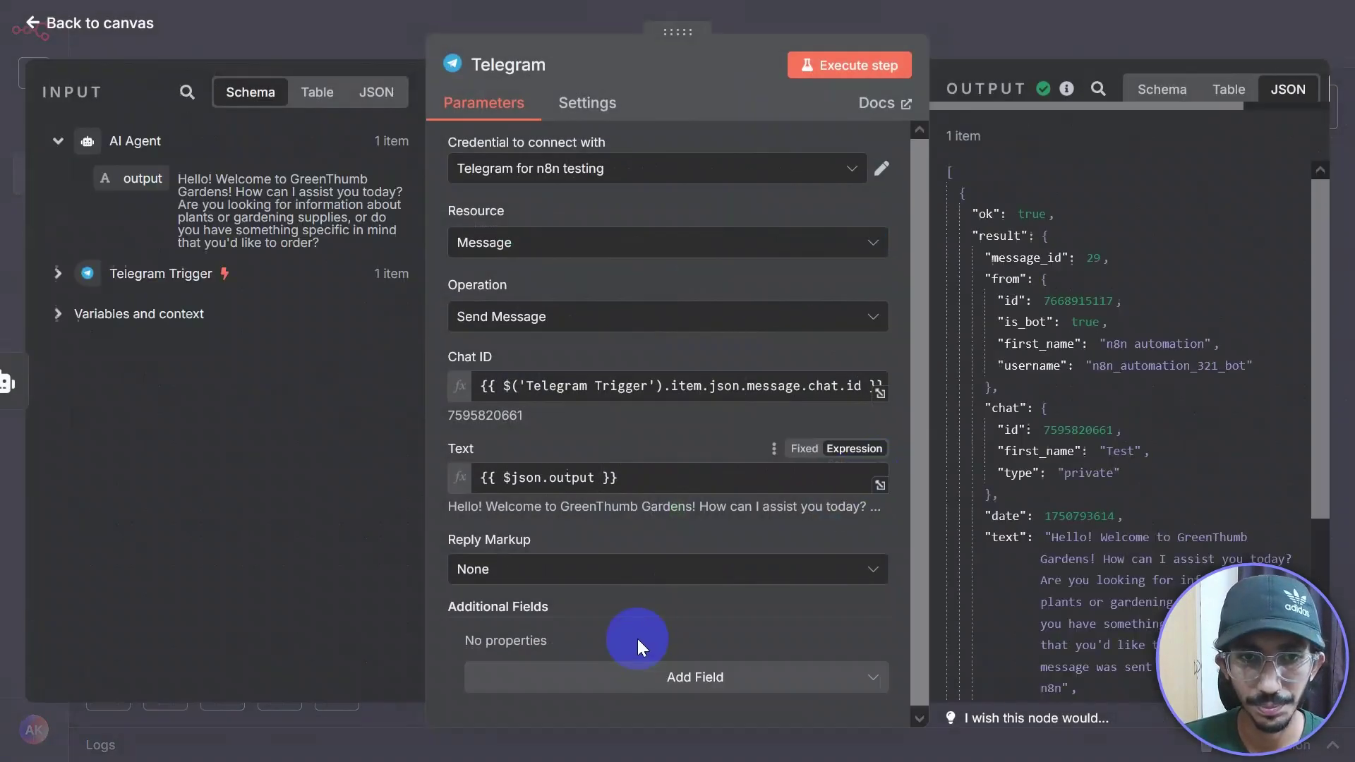
Step: Add the Append n8n Attribution option to the Telegram node and switch it off
click(690, 673)
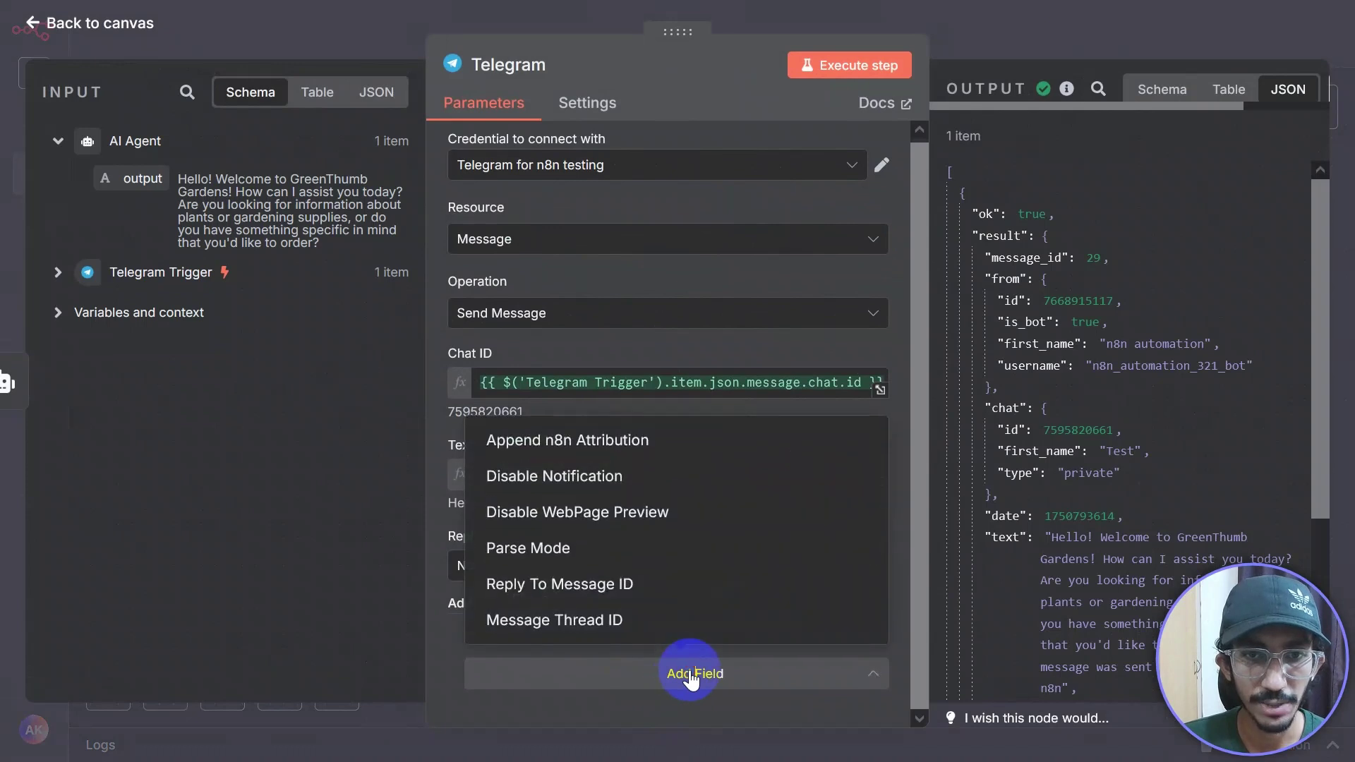
click(546, 450)
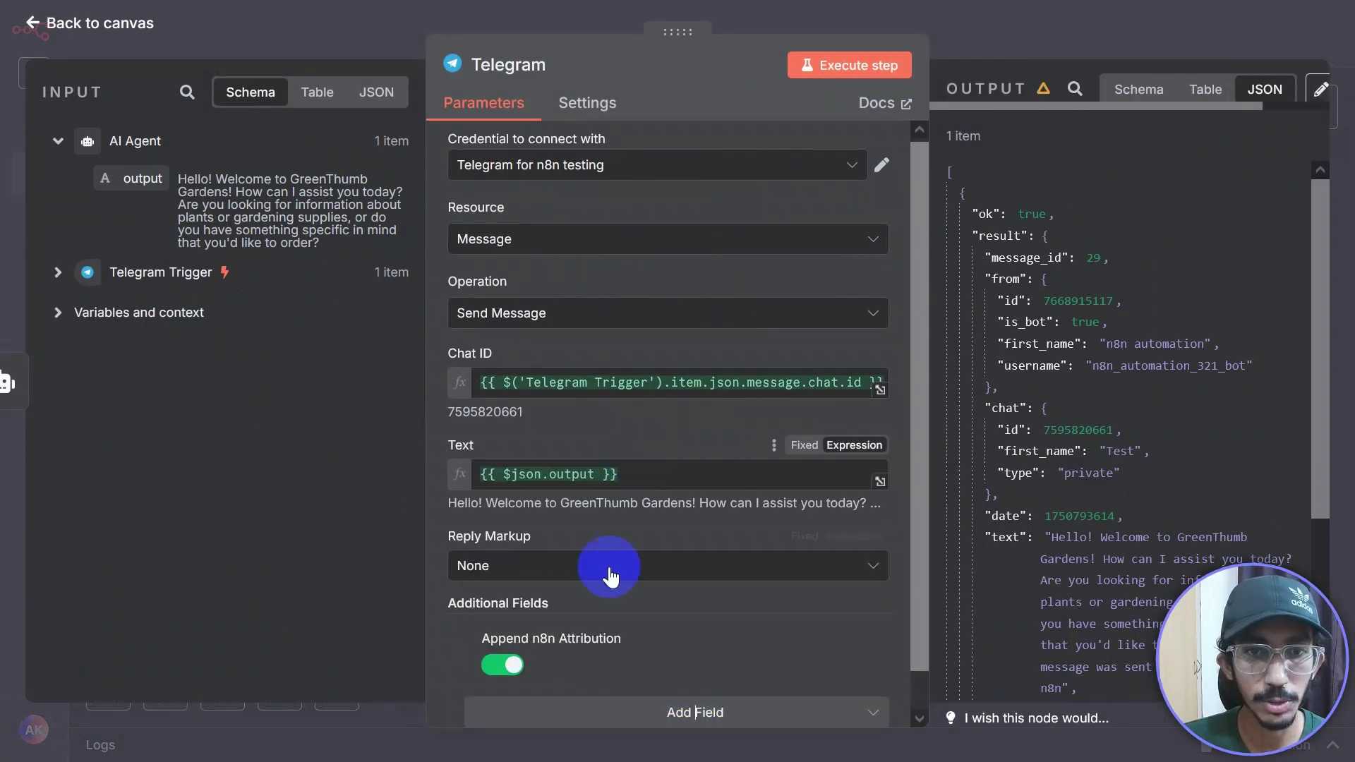
mouse_move(637, 600)
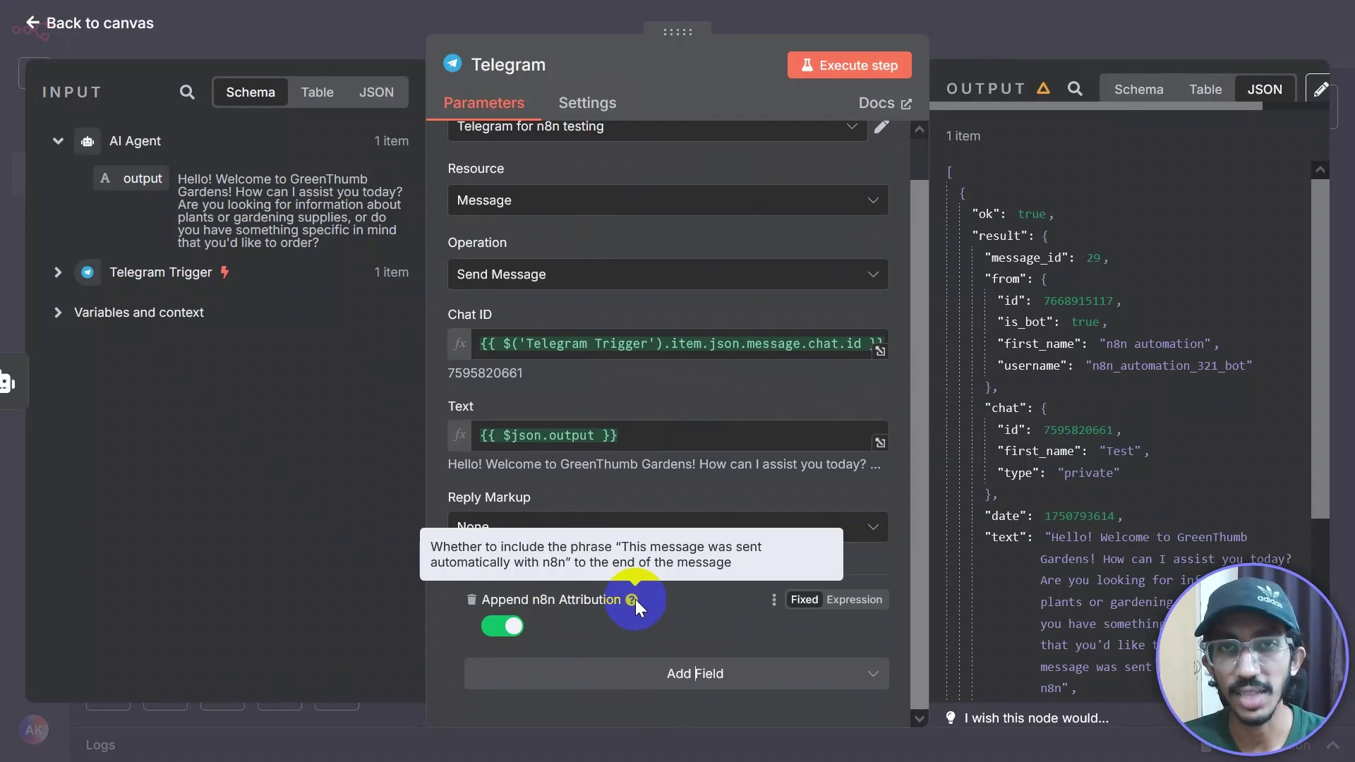
click(502, 626)
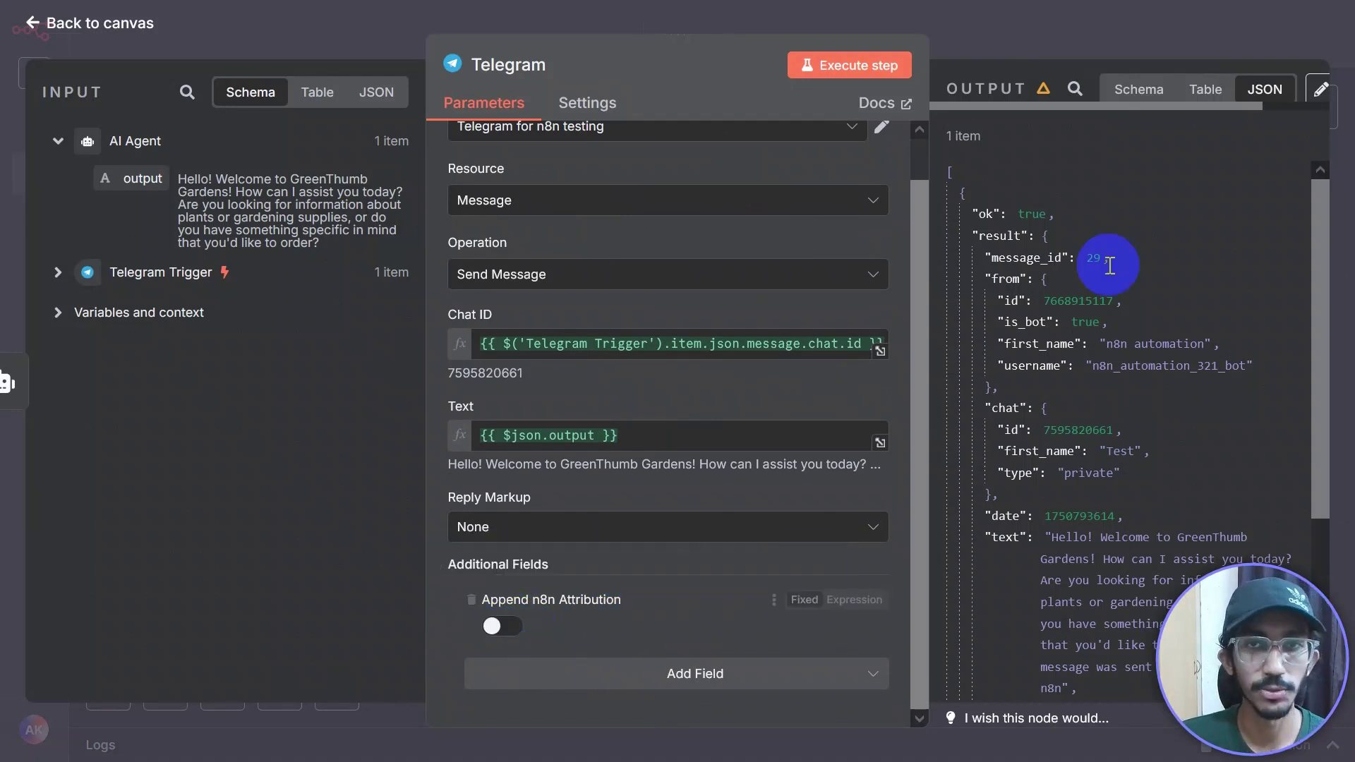
click(1130, 19)
scroll(959, 315, down, 2)
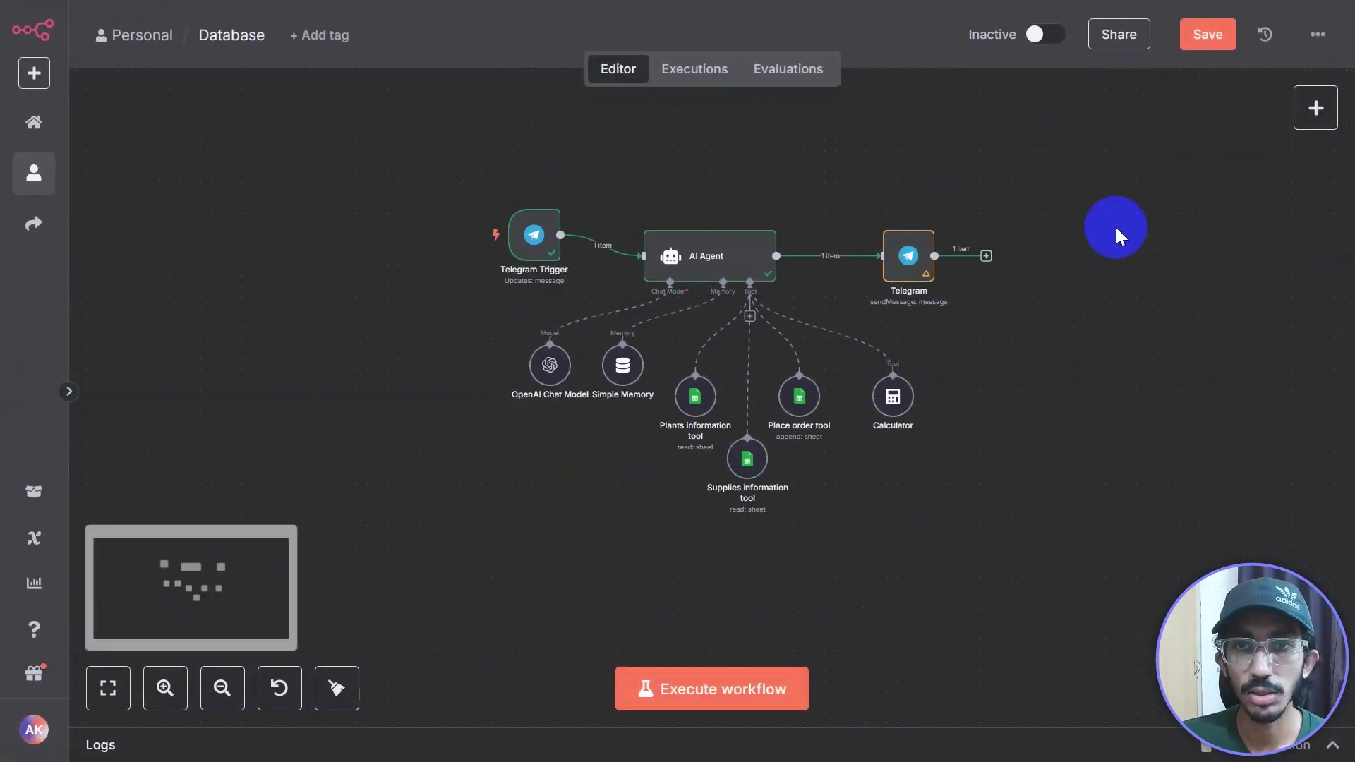
Step: Save the workflow, switch it to Active, and acknowledge the Workflow activated notice
click(1207, 34)
drag(1013, 426, 898, 431)
click(1042, 34)
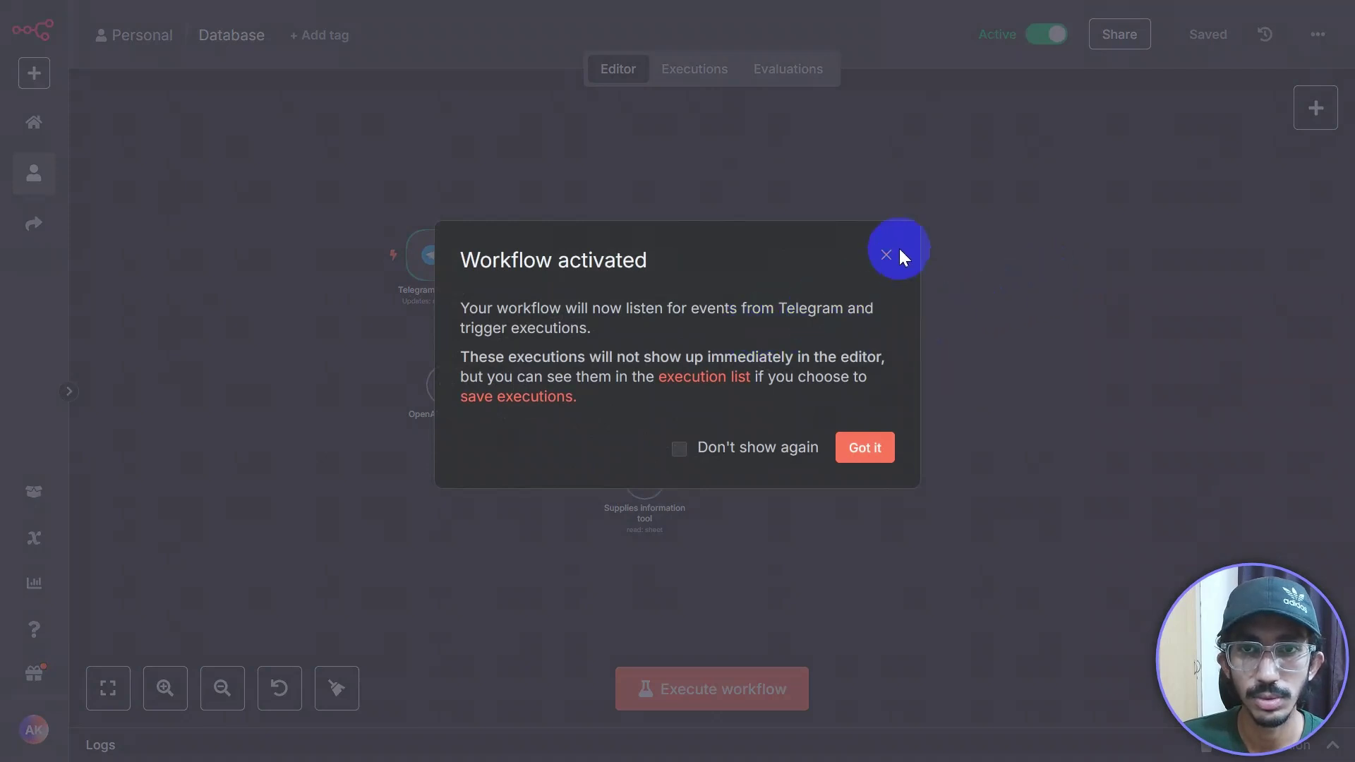
click(865, 449)
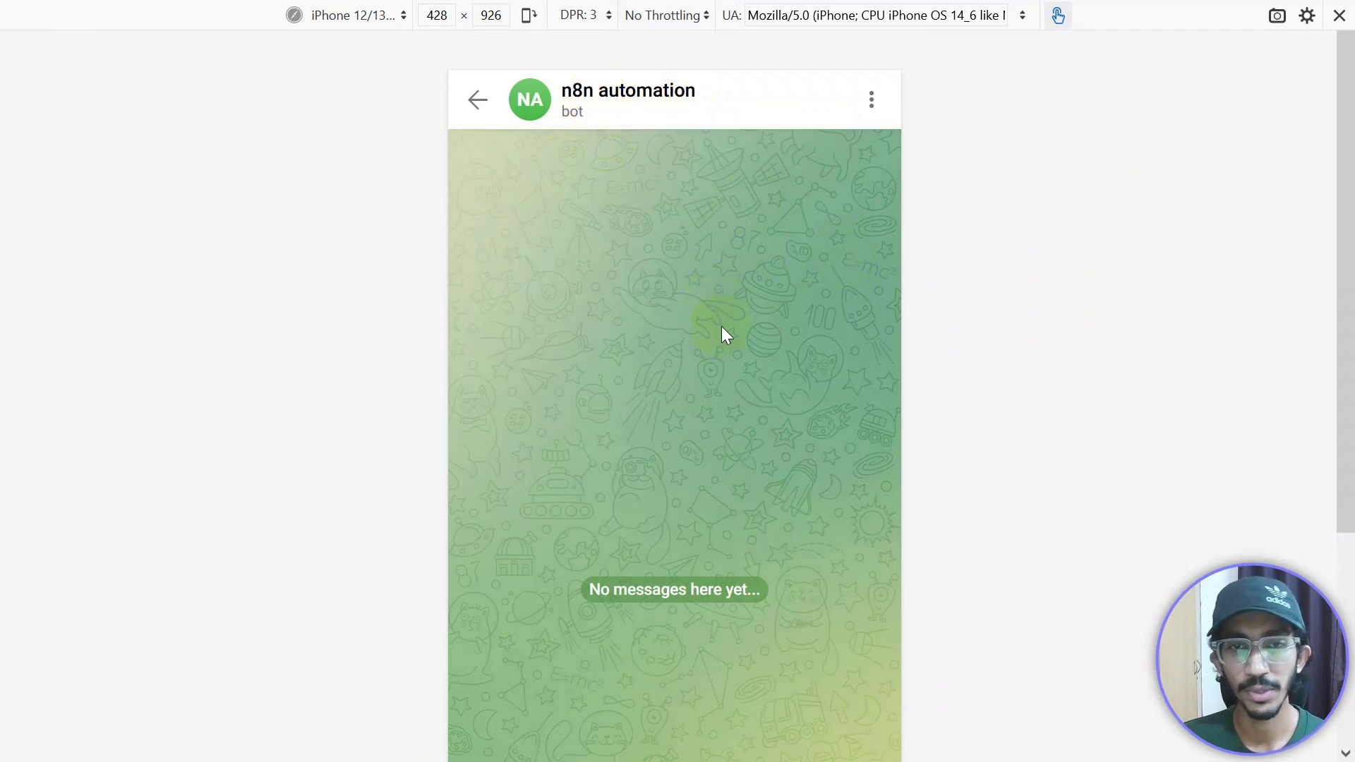
Step: Send /start to the n8n automation bot with the START button
scroll(1131, 502, down, 4)
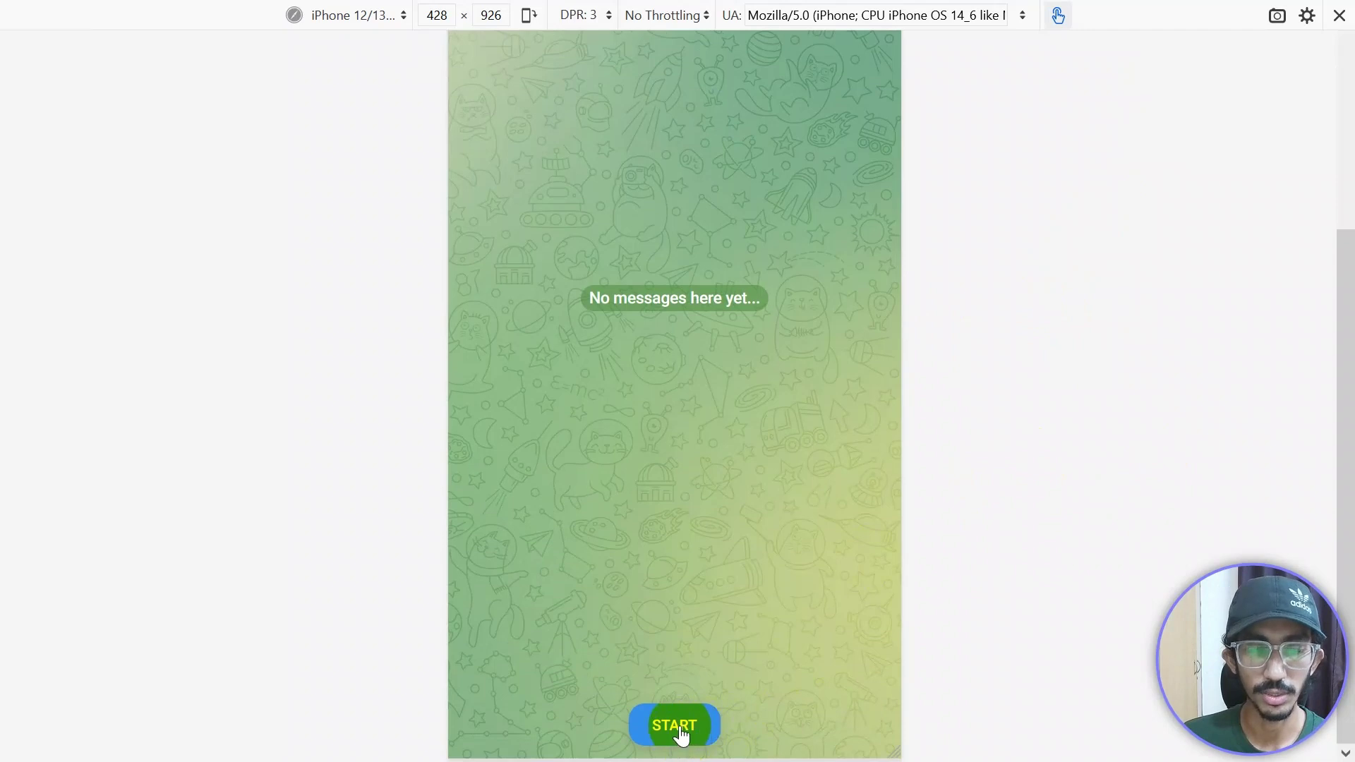
click(679, 732)
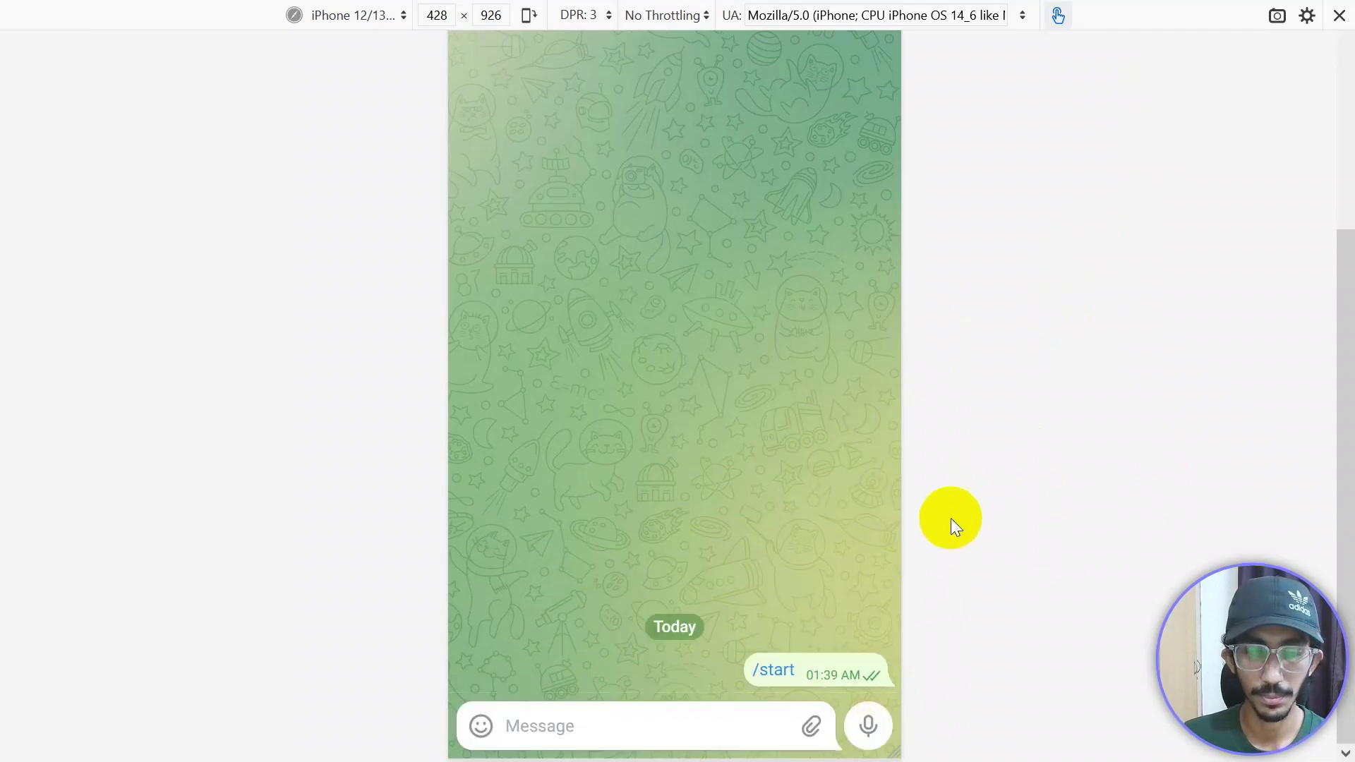
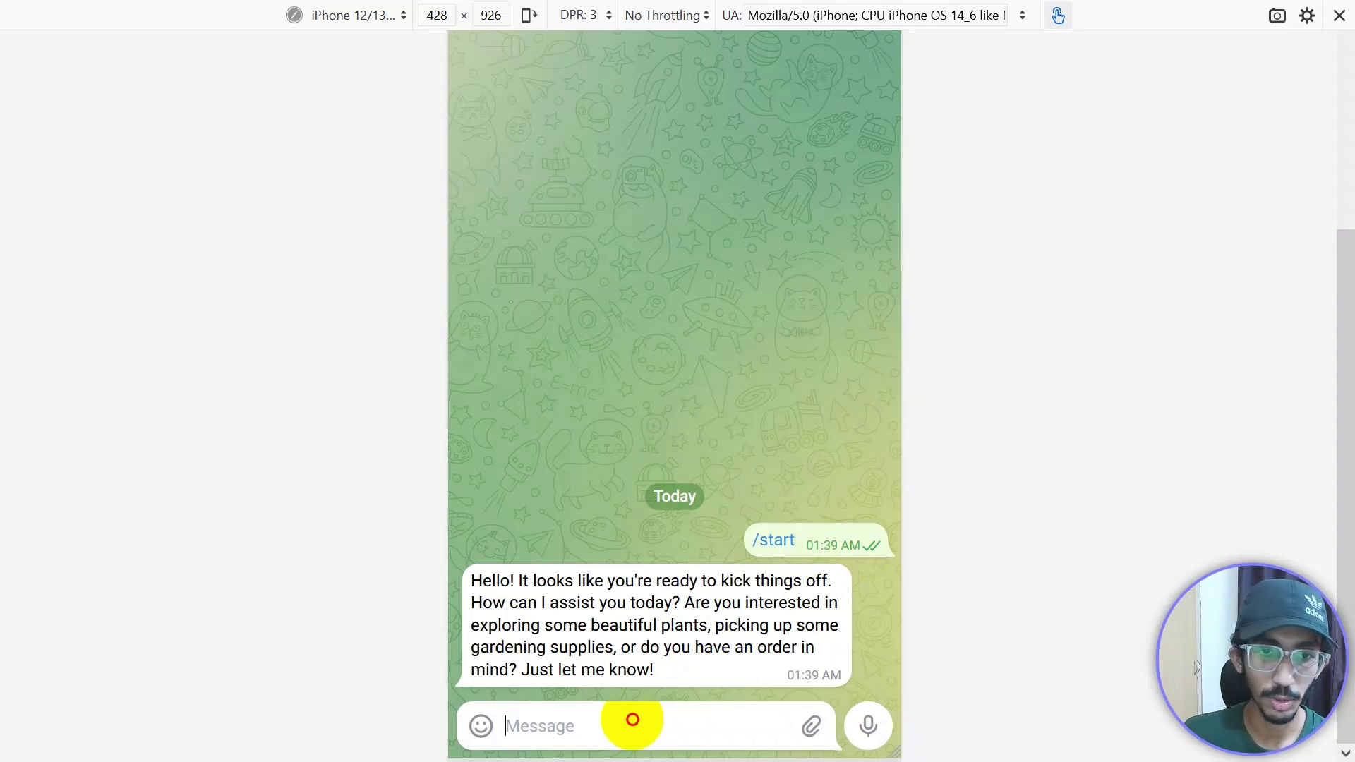
Step: Ask the bot: 'Do you have any house plants that thrive in low light and easy to maintain?'
text(D)
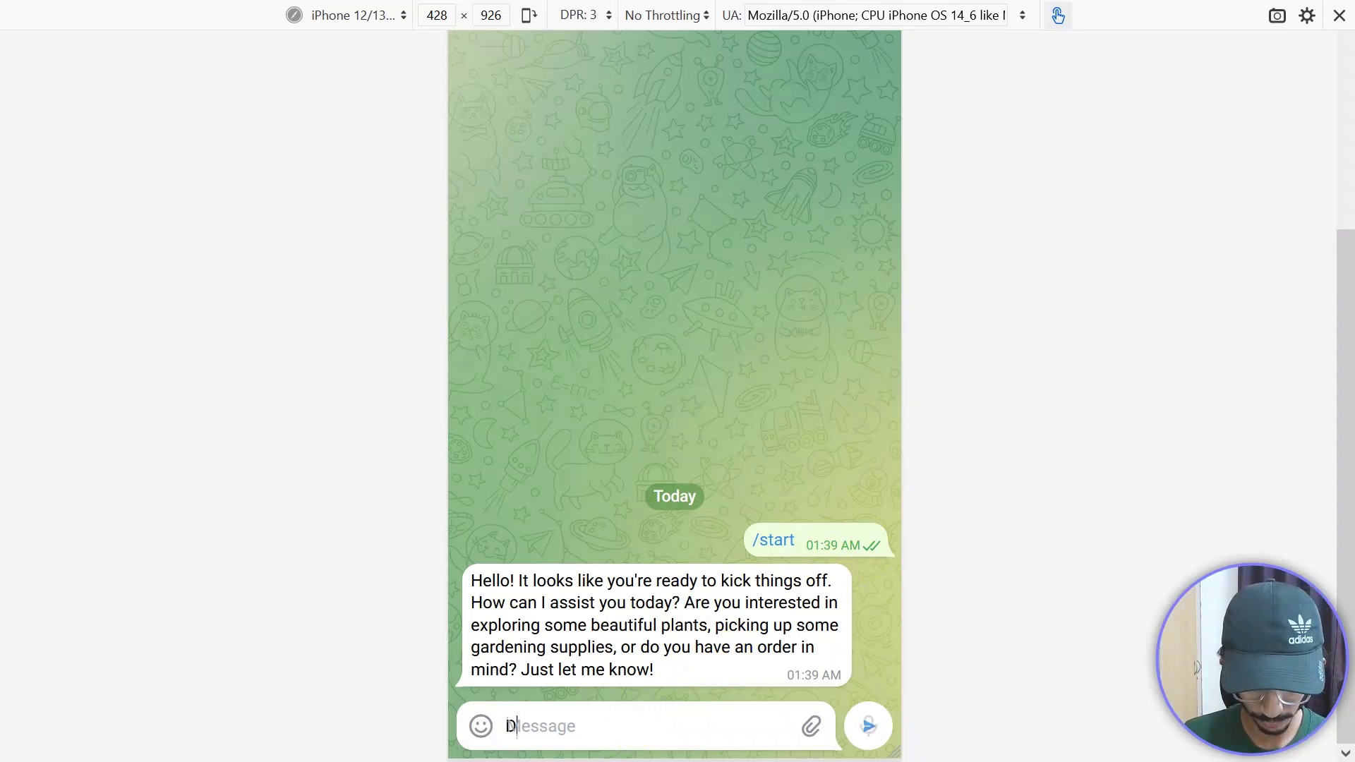
text(o you hav)
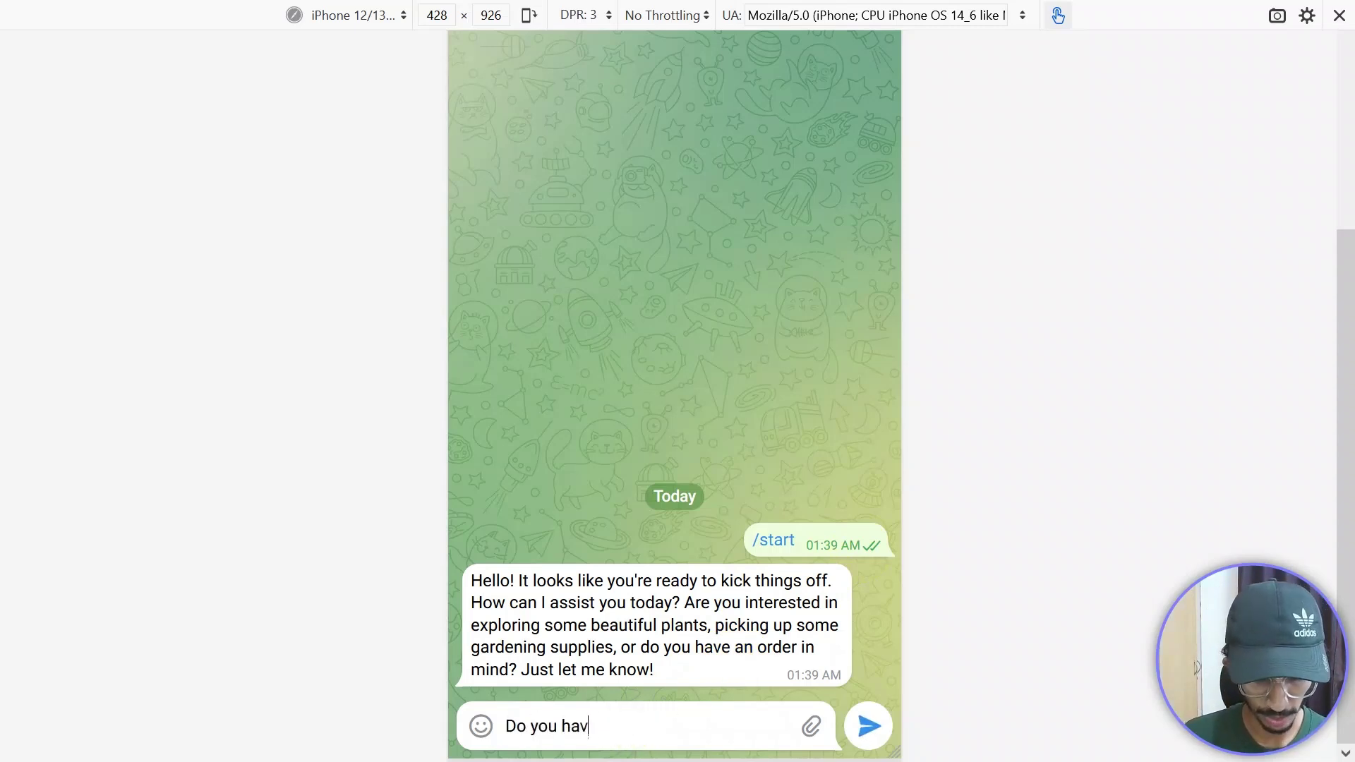
text(e any house plants)
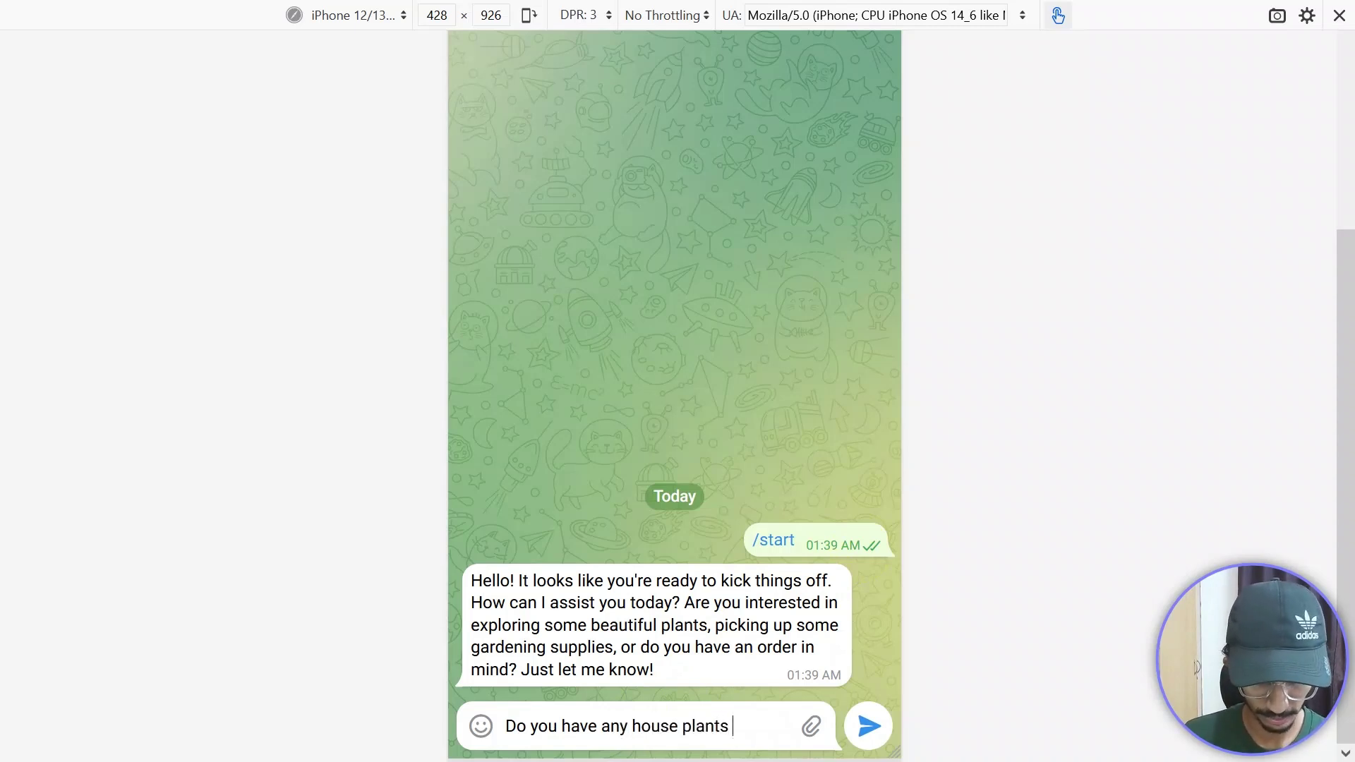
text( that)
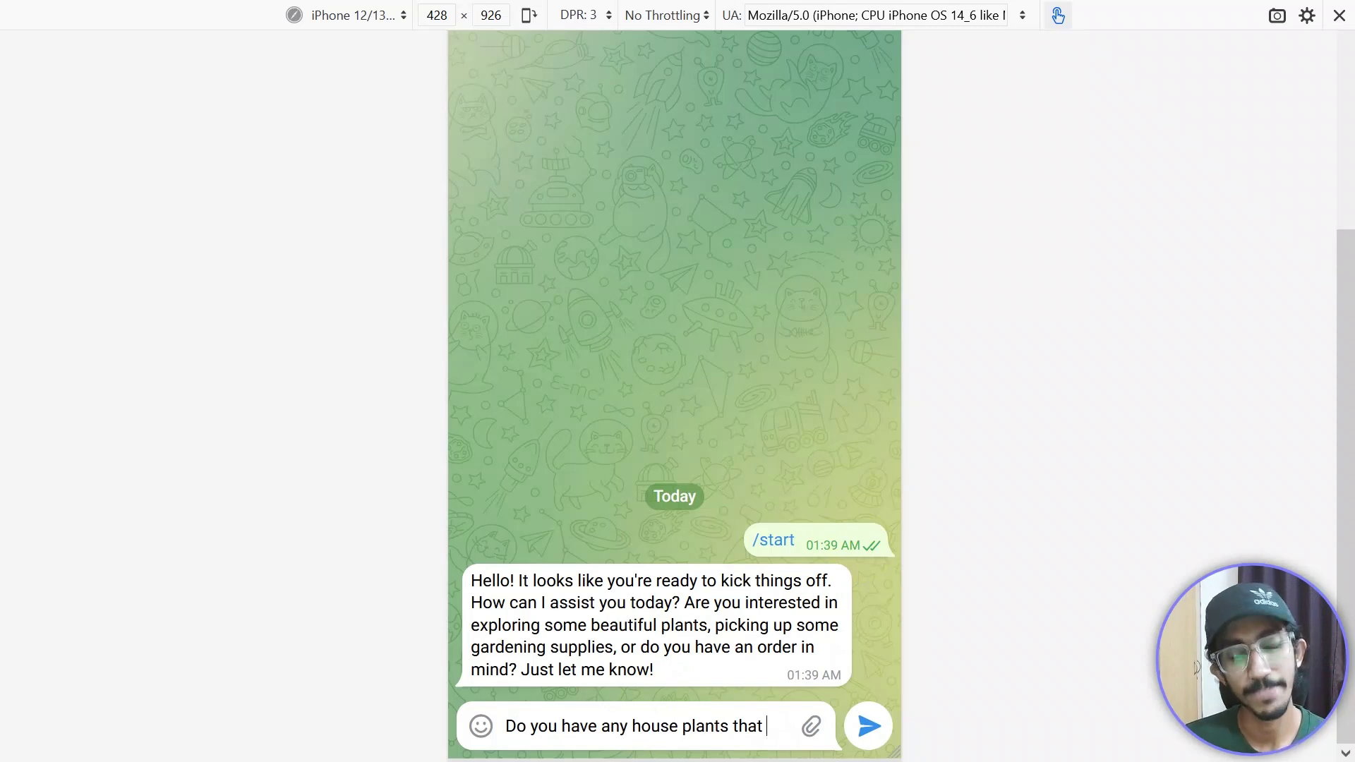
text( thri)
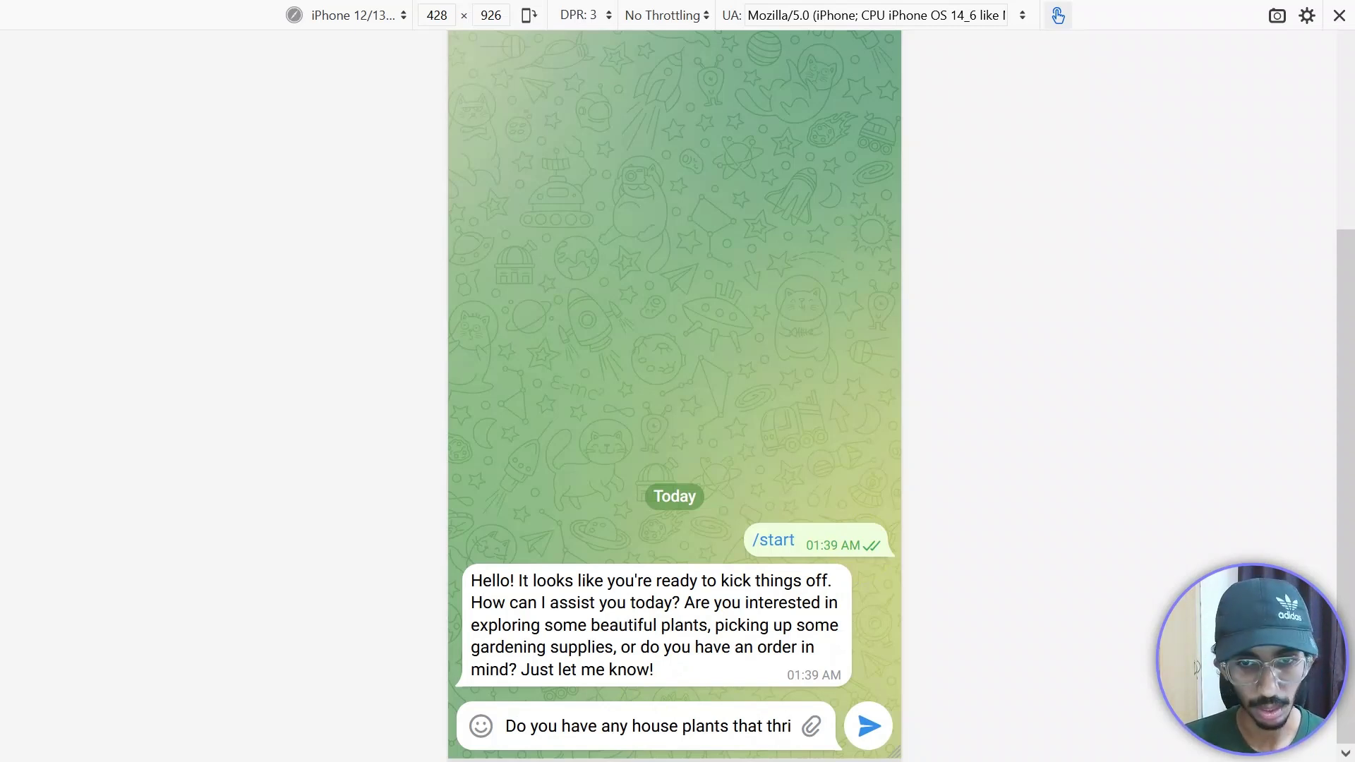
text(ve in low light)
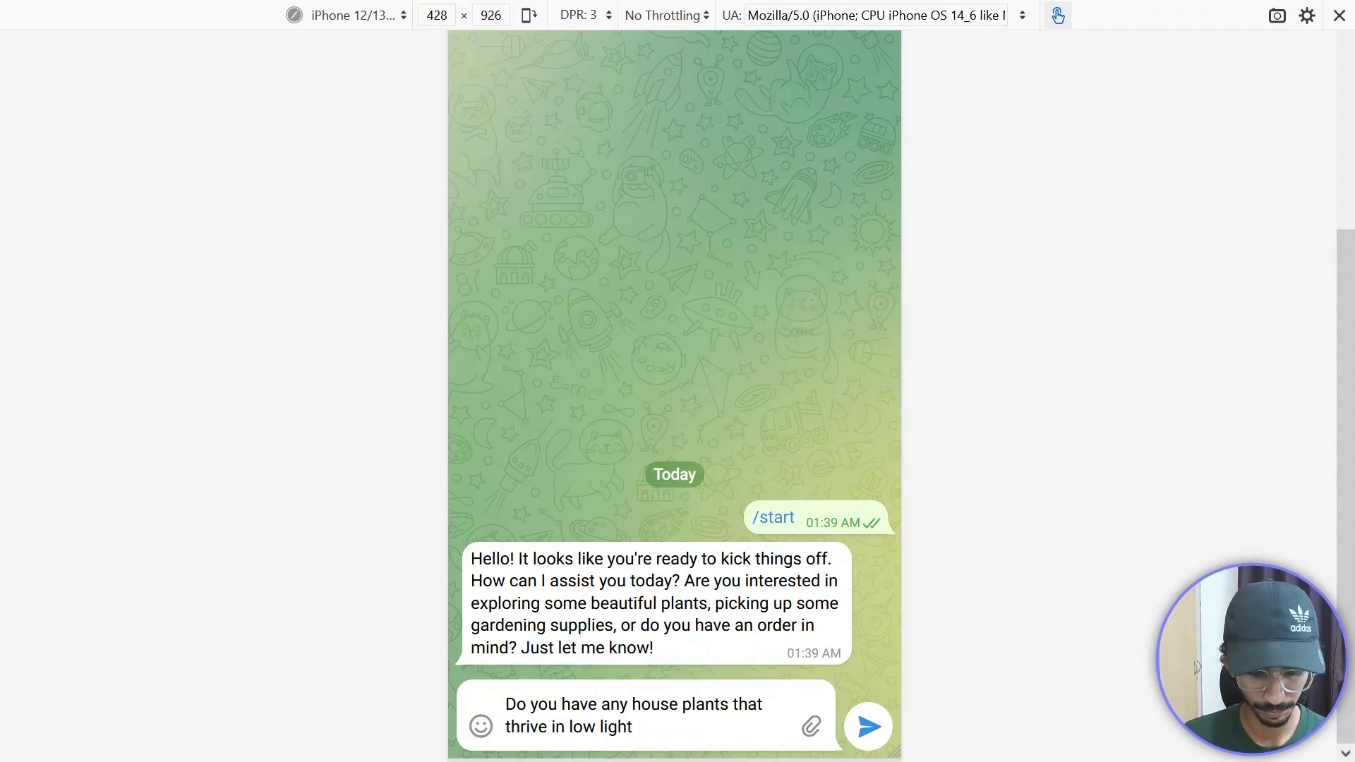
text( and easy to)
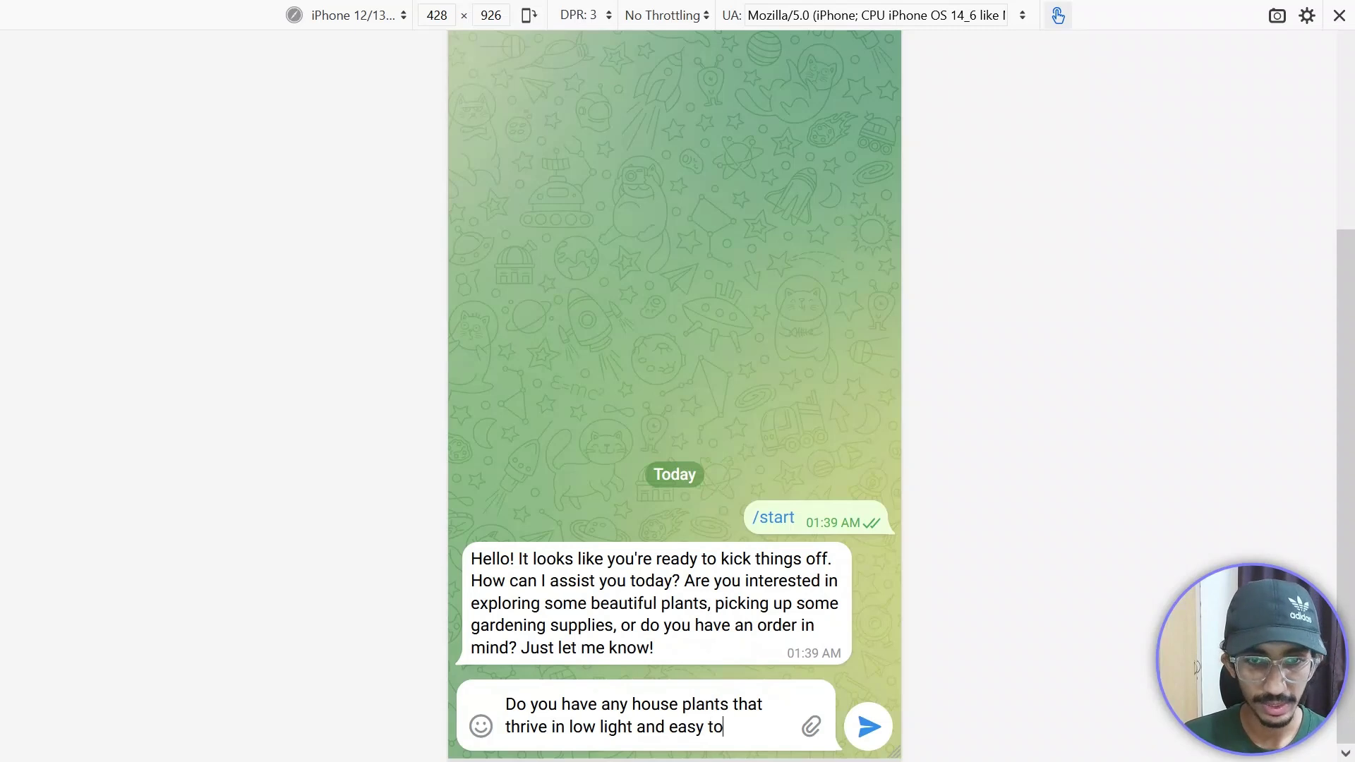
text( maintain)
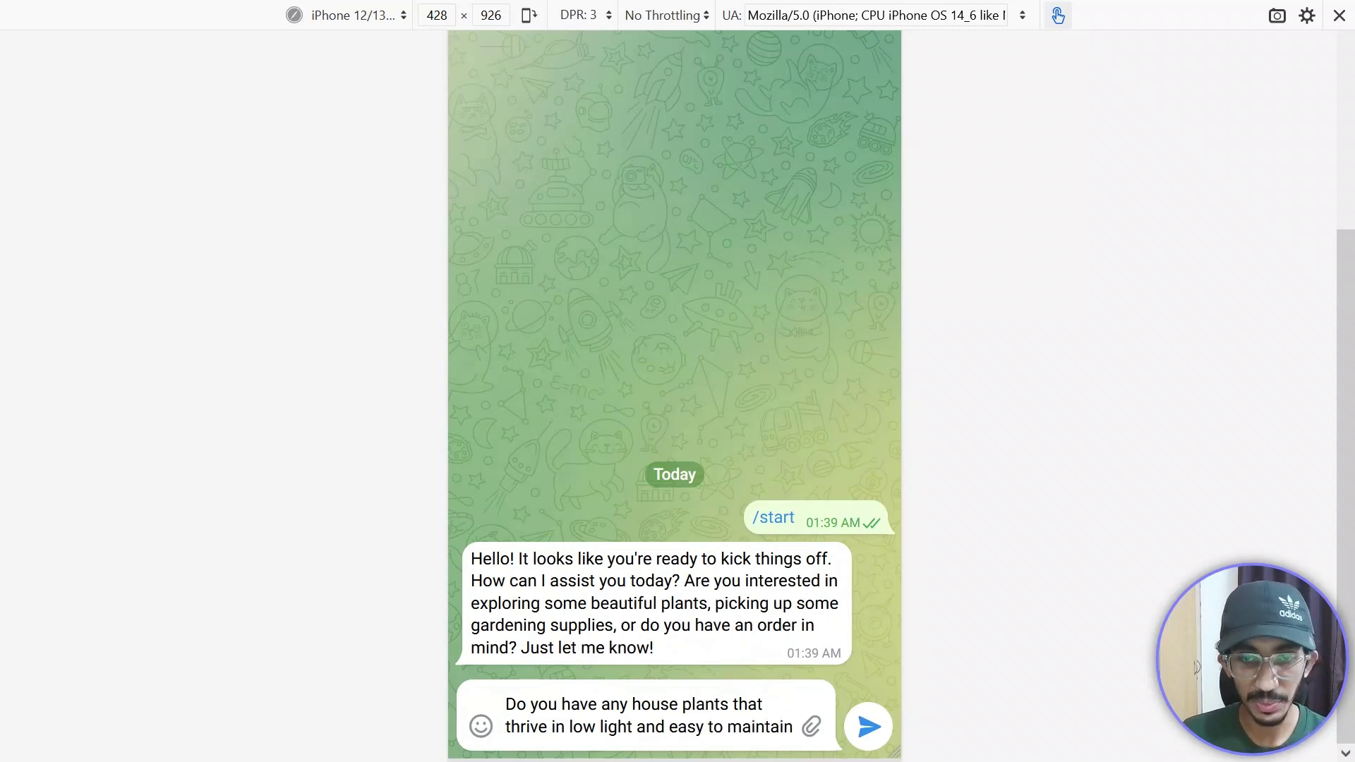
text(.)
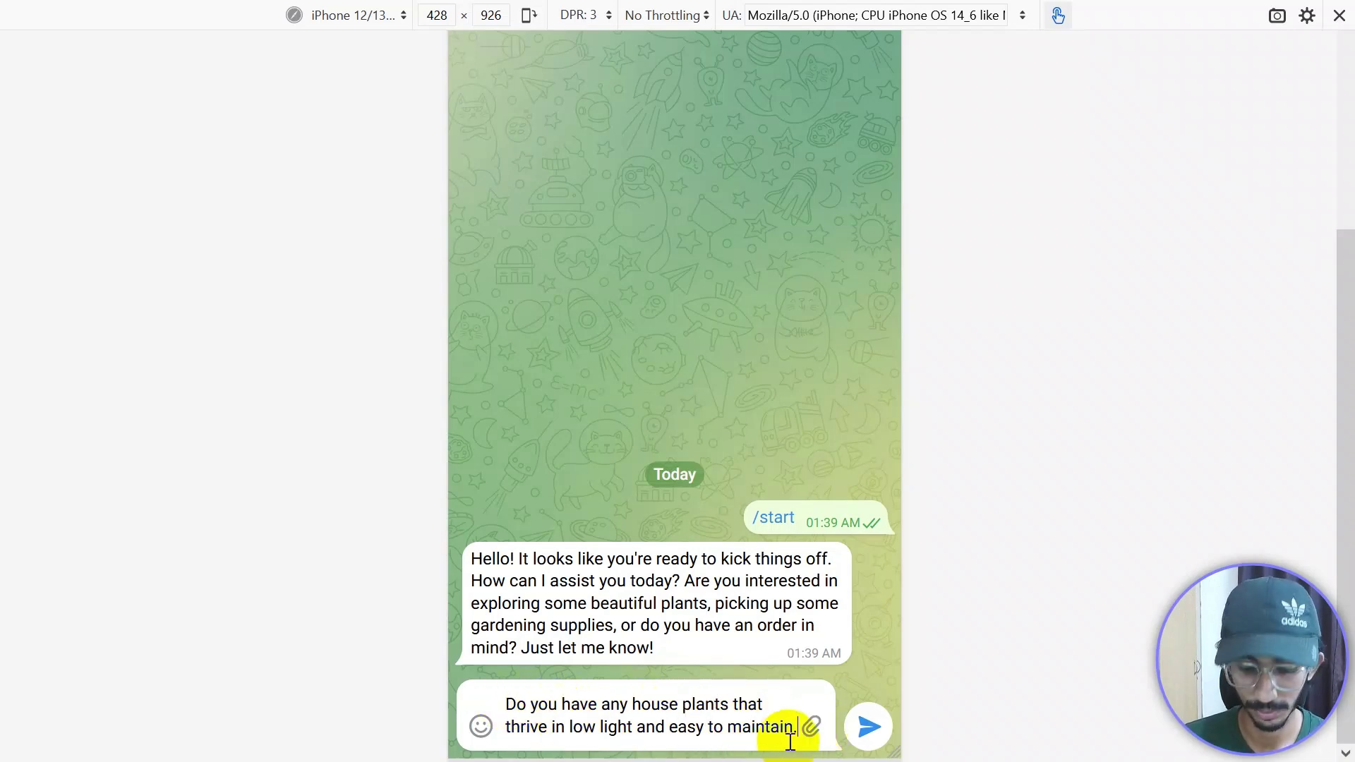
key(BackSpace)
text(?)
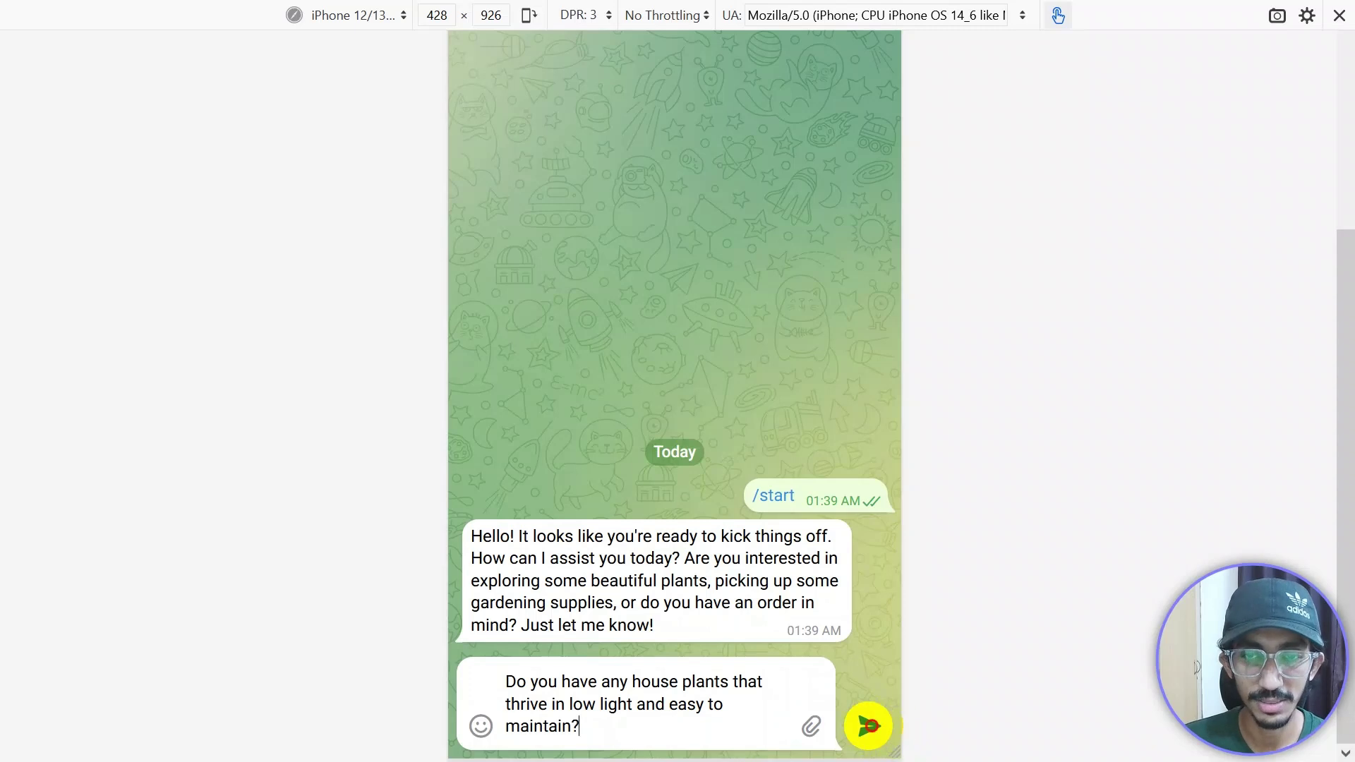
click(868, 726)
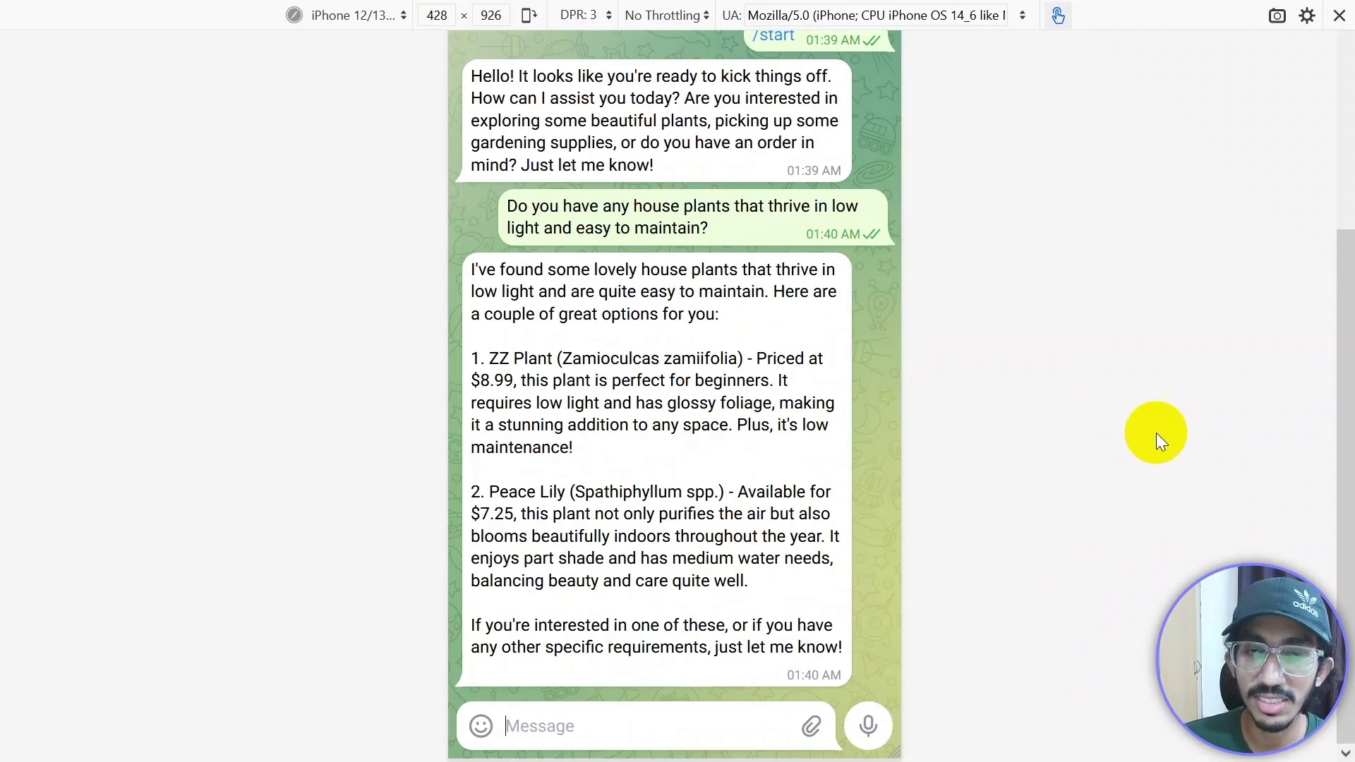
Step: Read the bot's reply recommending a ZZ Plant at $8.99 and a Peace Lily at $7.25
click(633, 208)
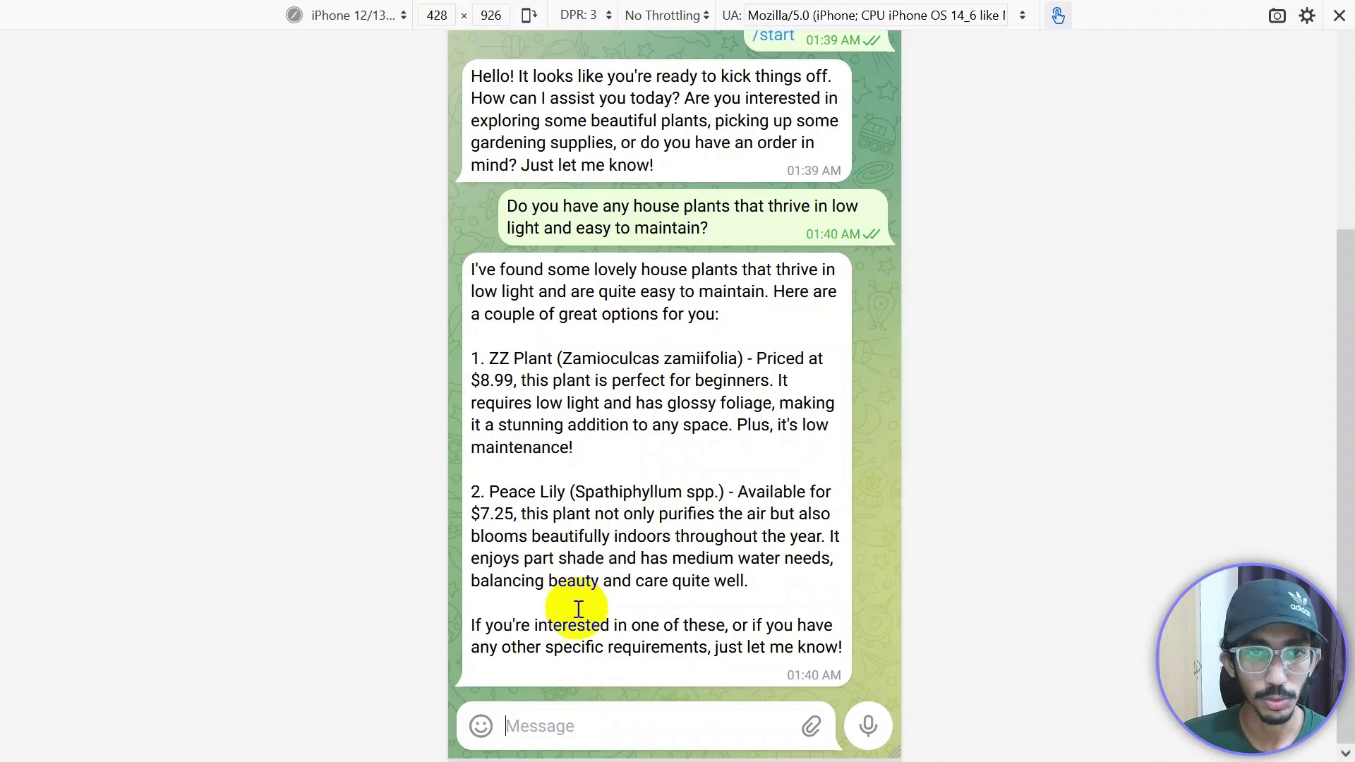
Step: Send 'Great! I want 2 peace lilies then', correcting the spelling of lilies
double_click(565, 627)
text(G)
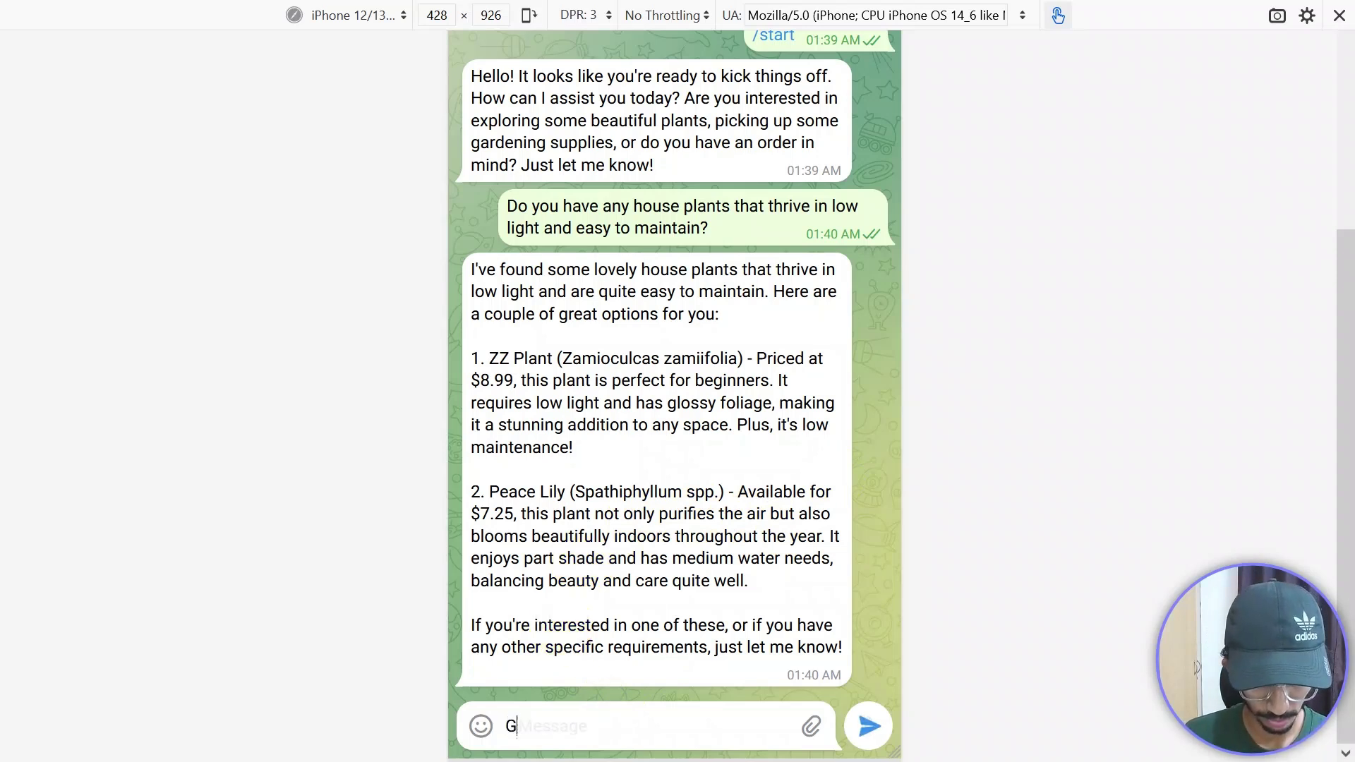
text(reat! )
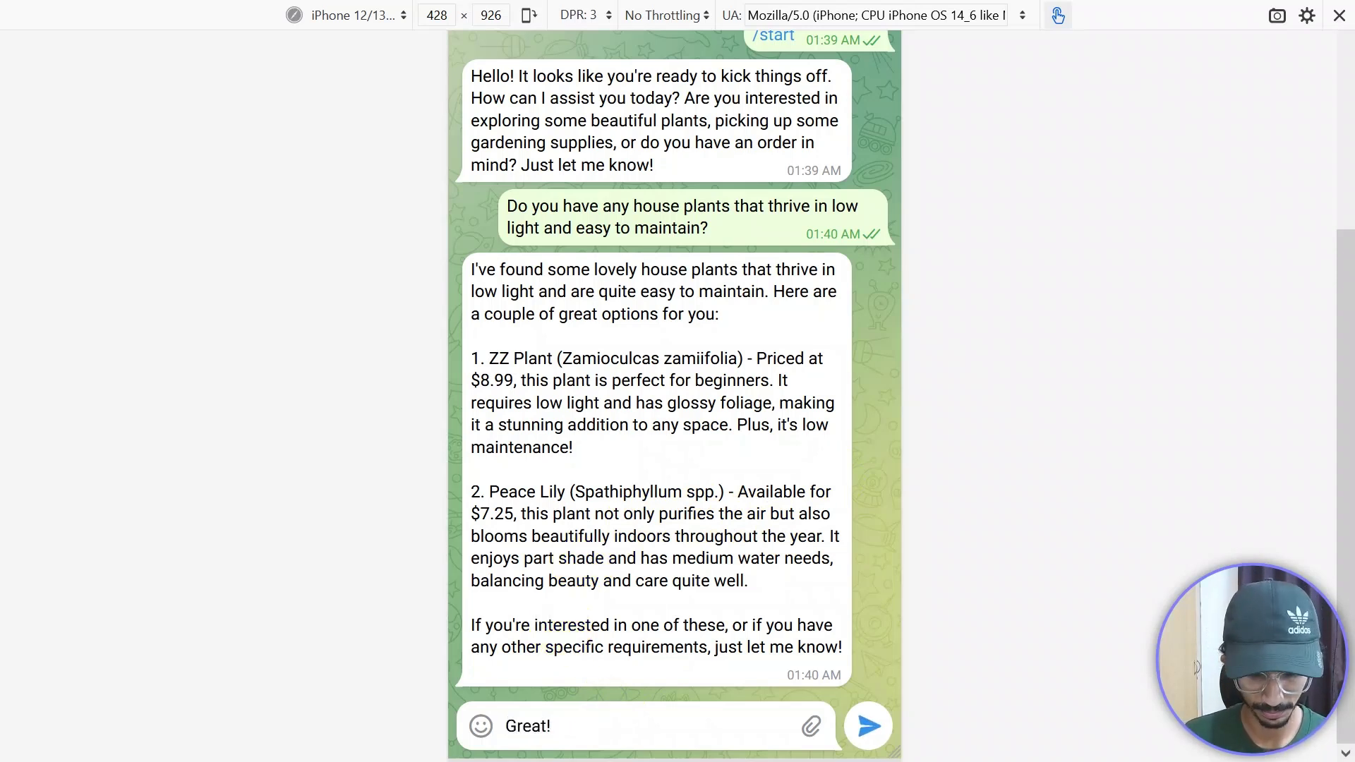
text(I want )
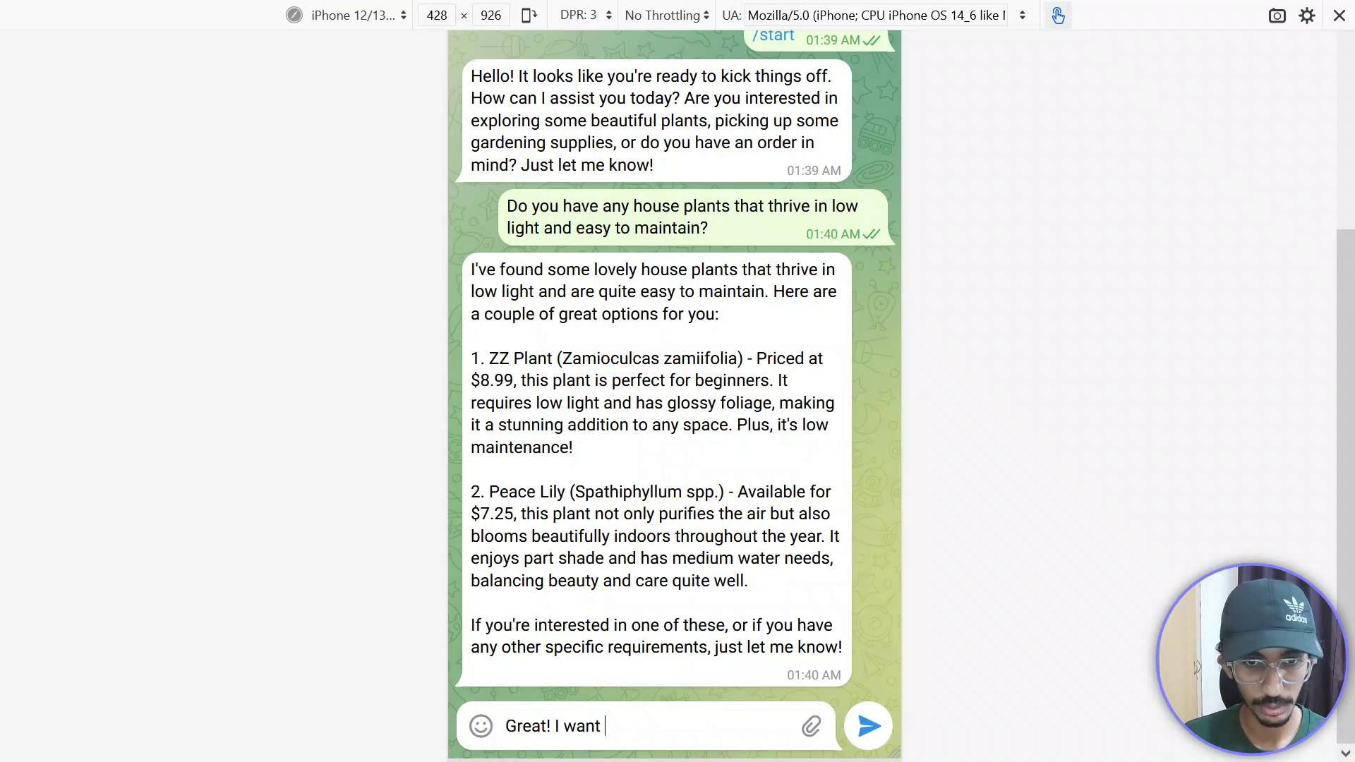
text(2)
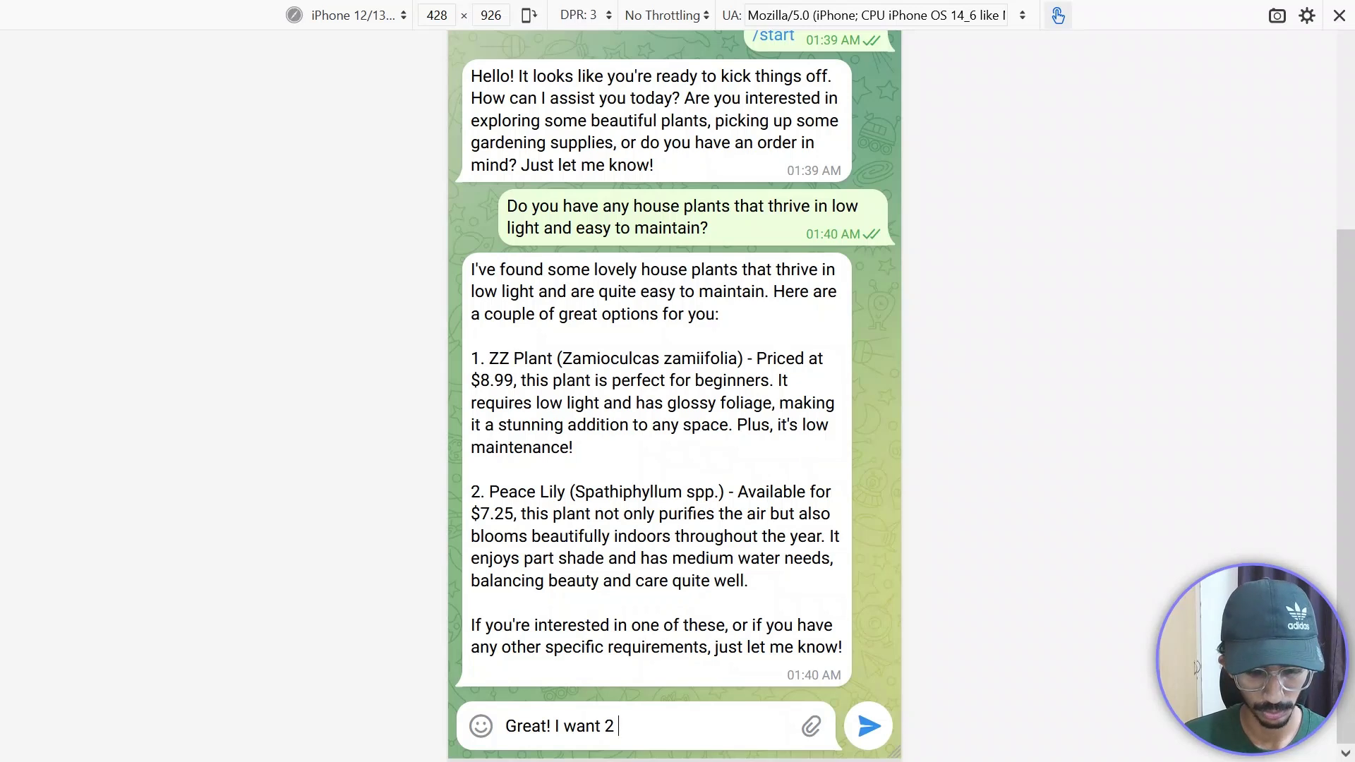
text( peace lillies t)
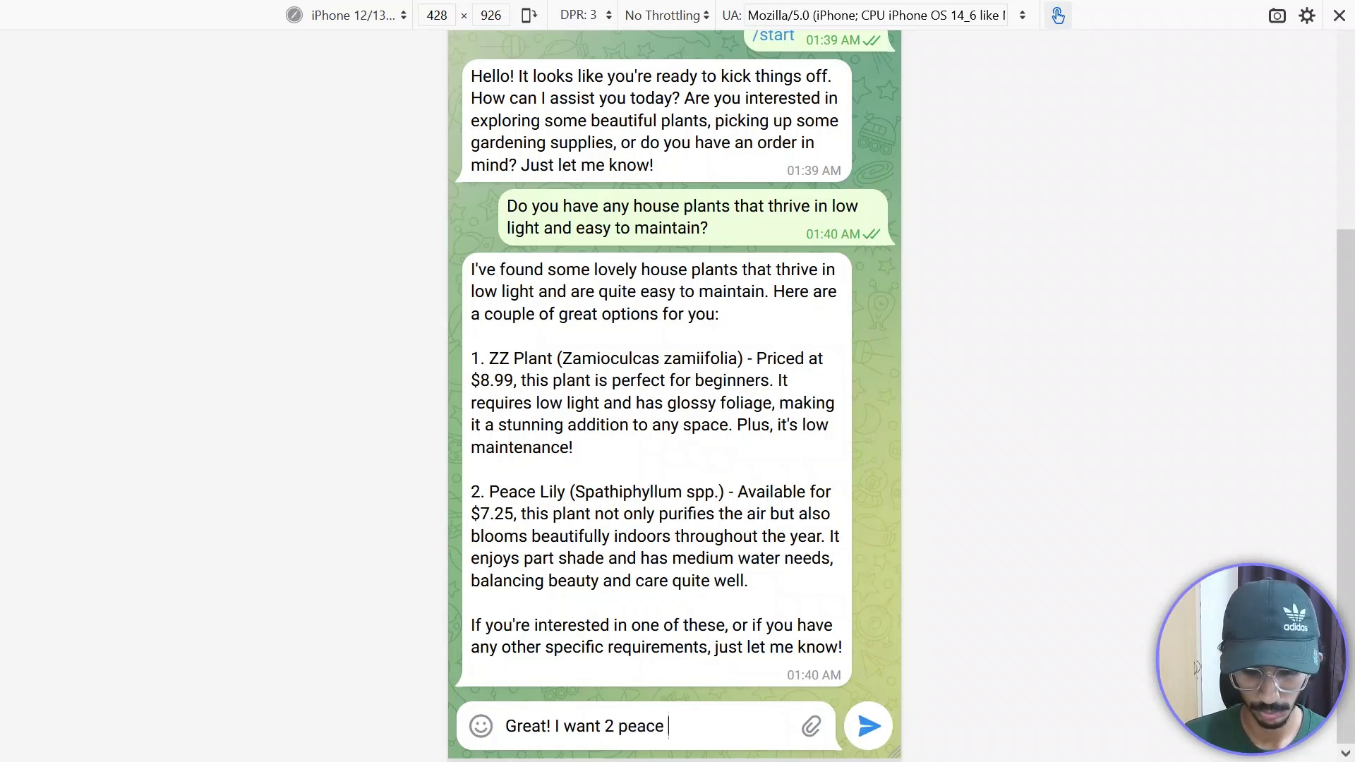
text(hen)
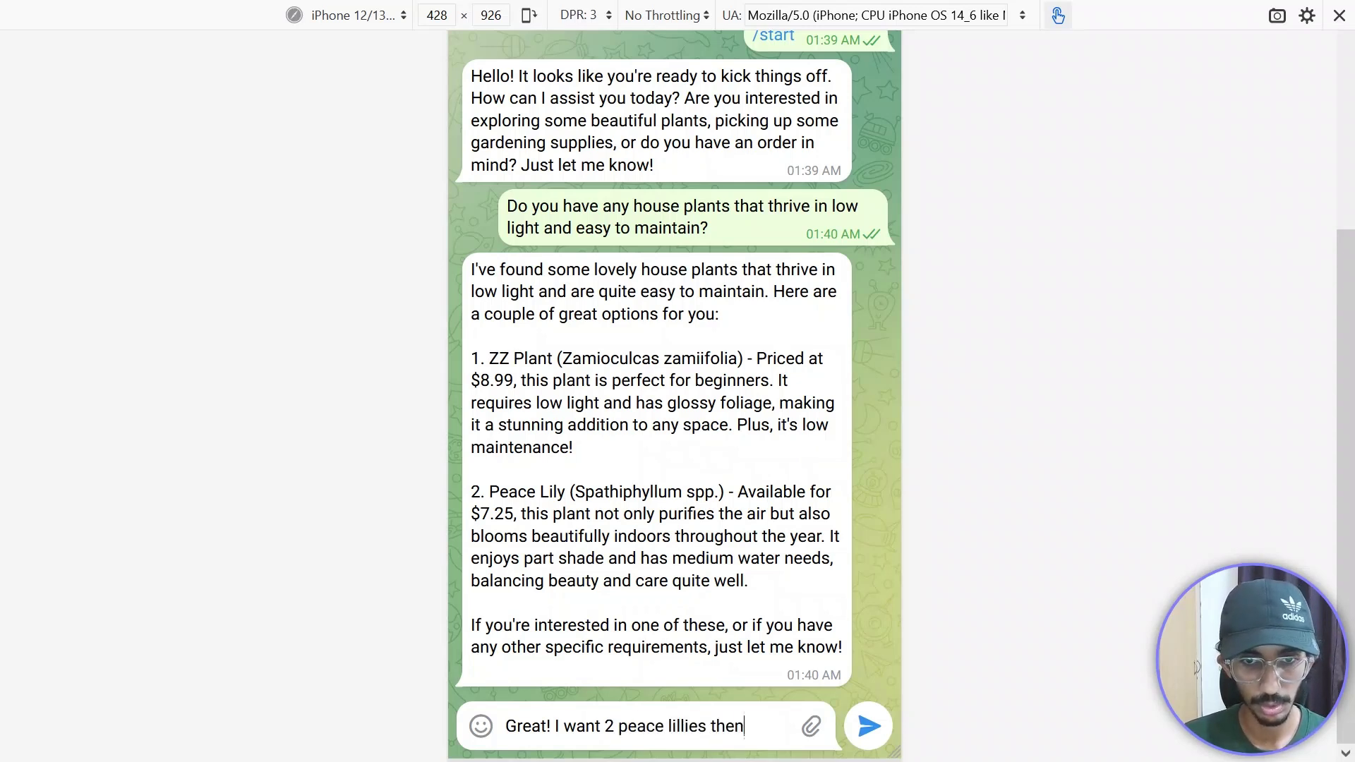
click(685, 727)
key(BackSpace)
click(765, 727)
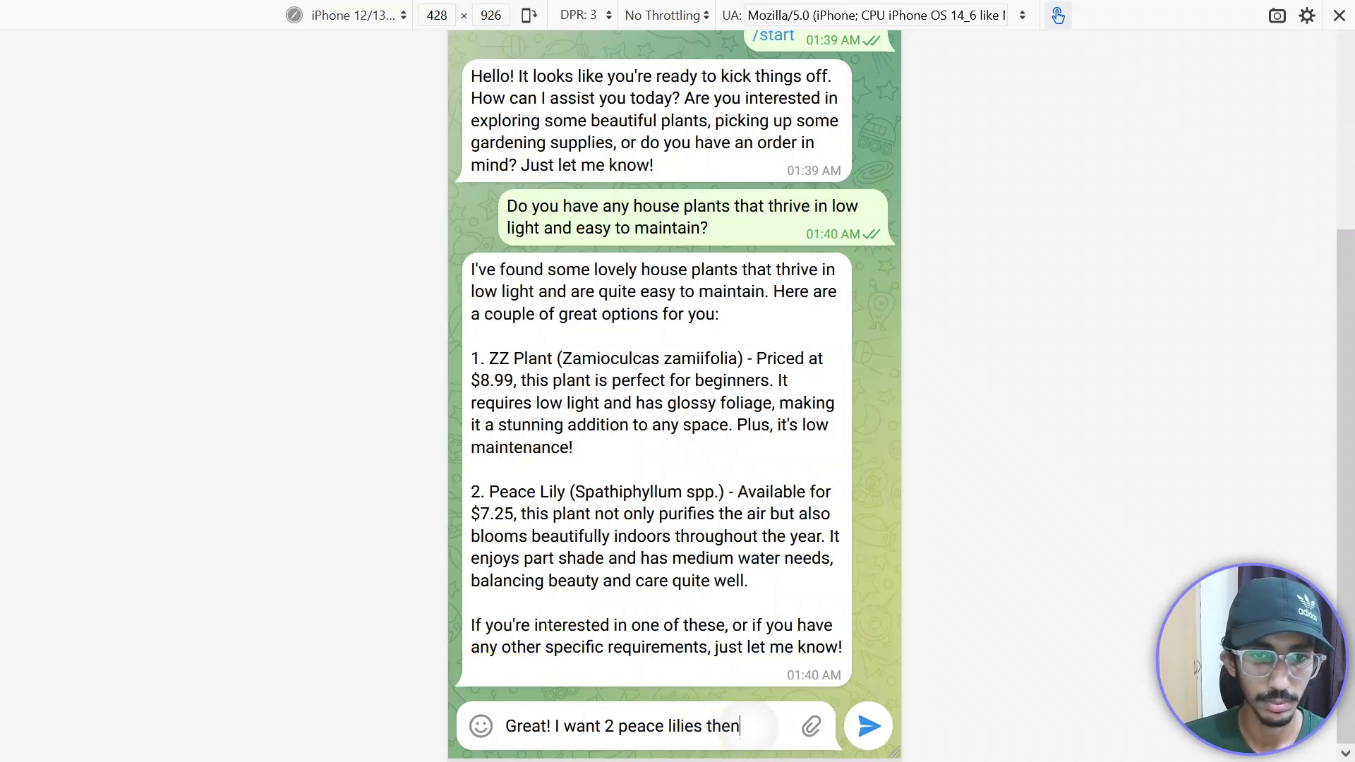
key(Return)
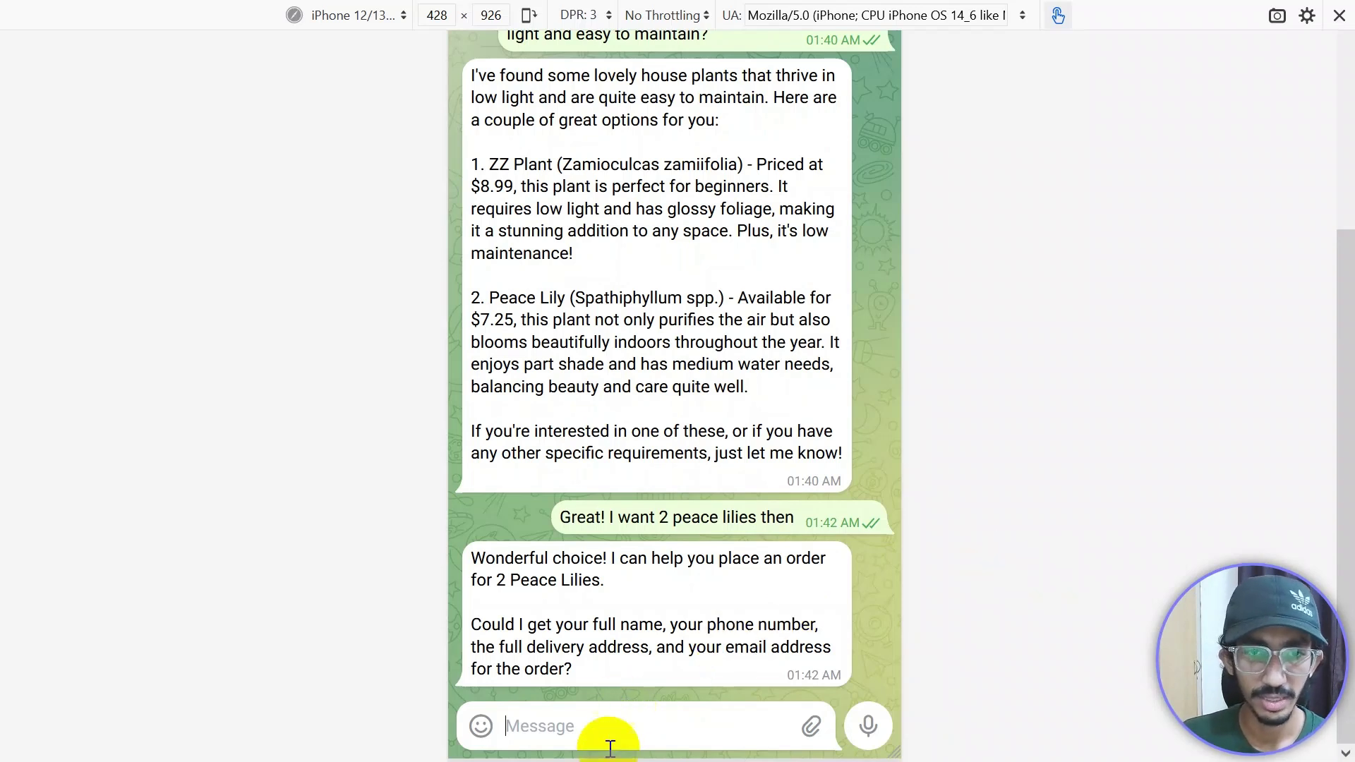
Step: Type the customer's name, phone number and delivery address into the message box, fixing typos
text(Name:)
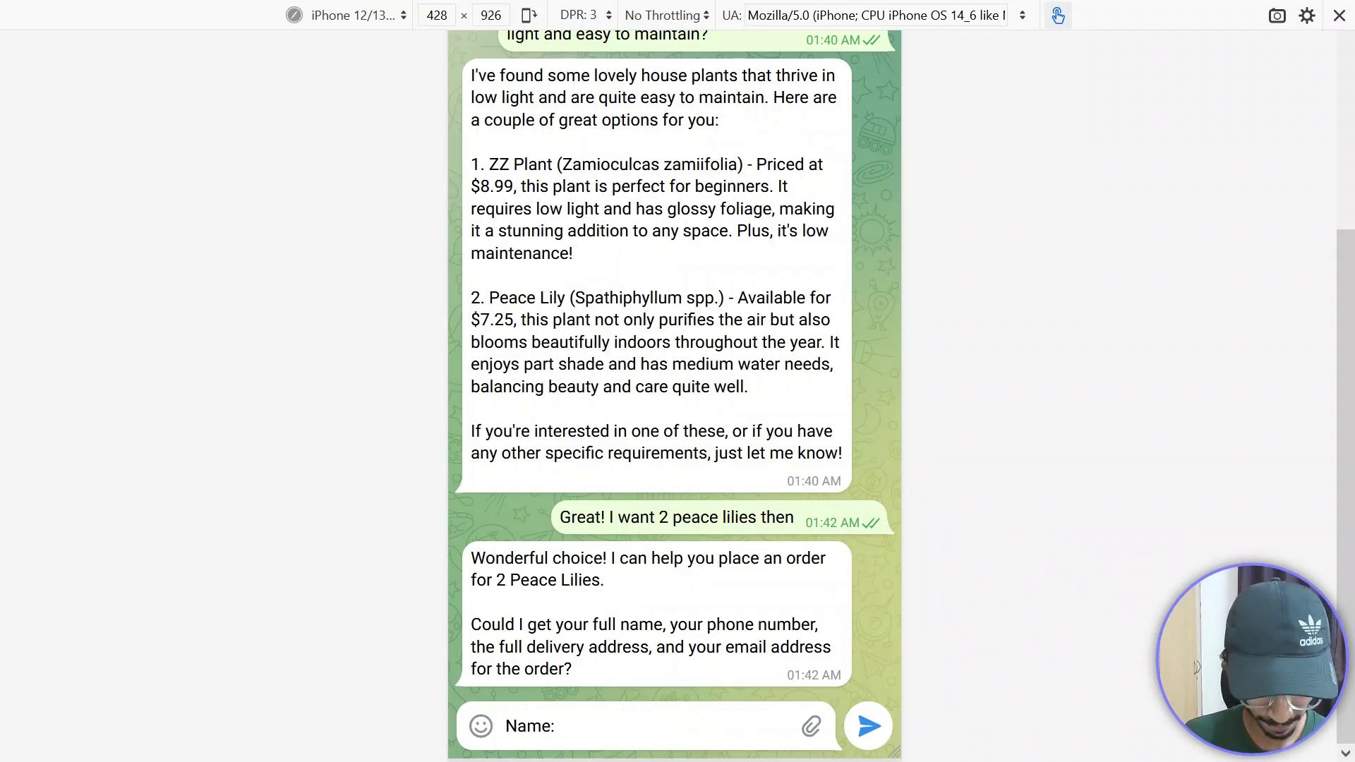
text( Sherlock)
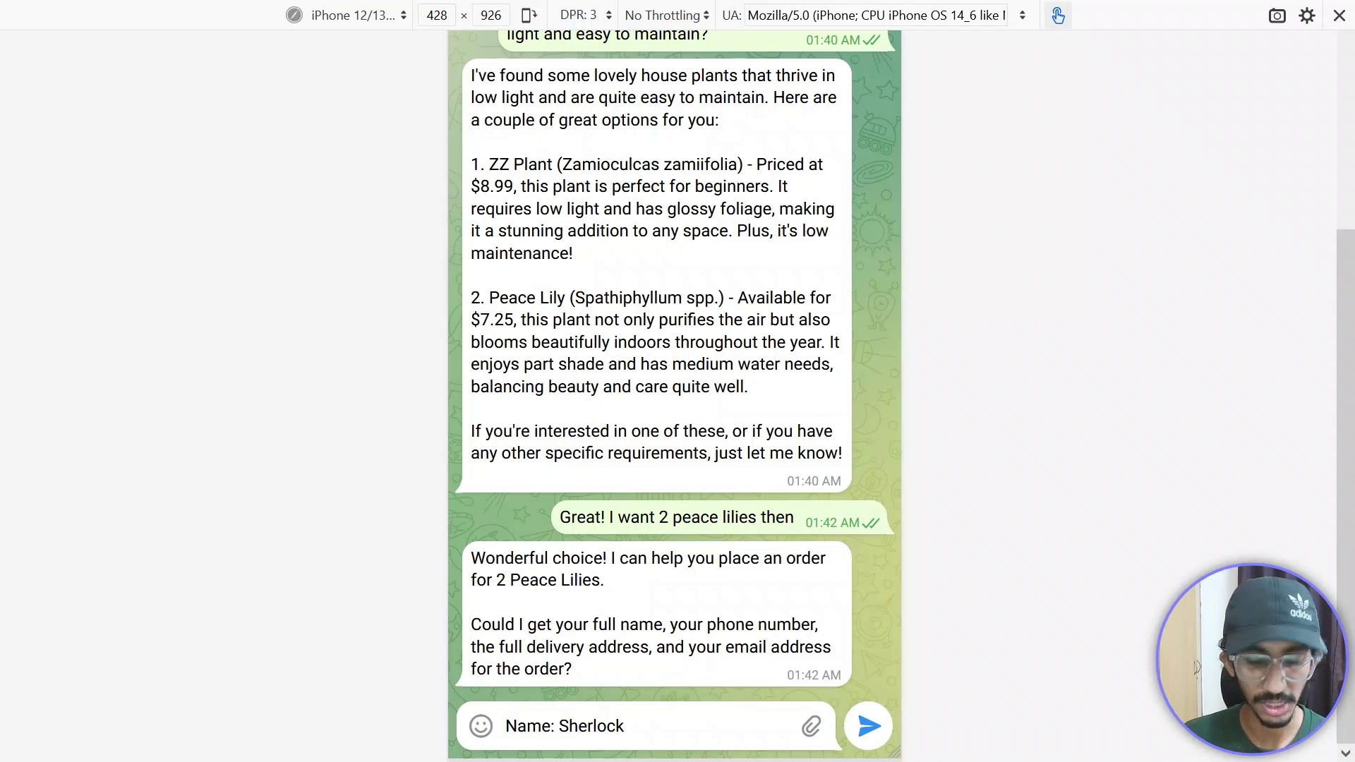
text(,)
text( Ph)
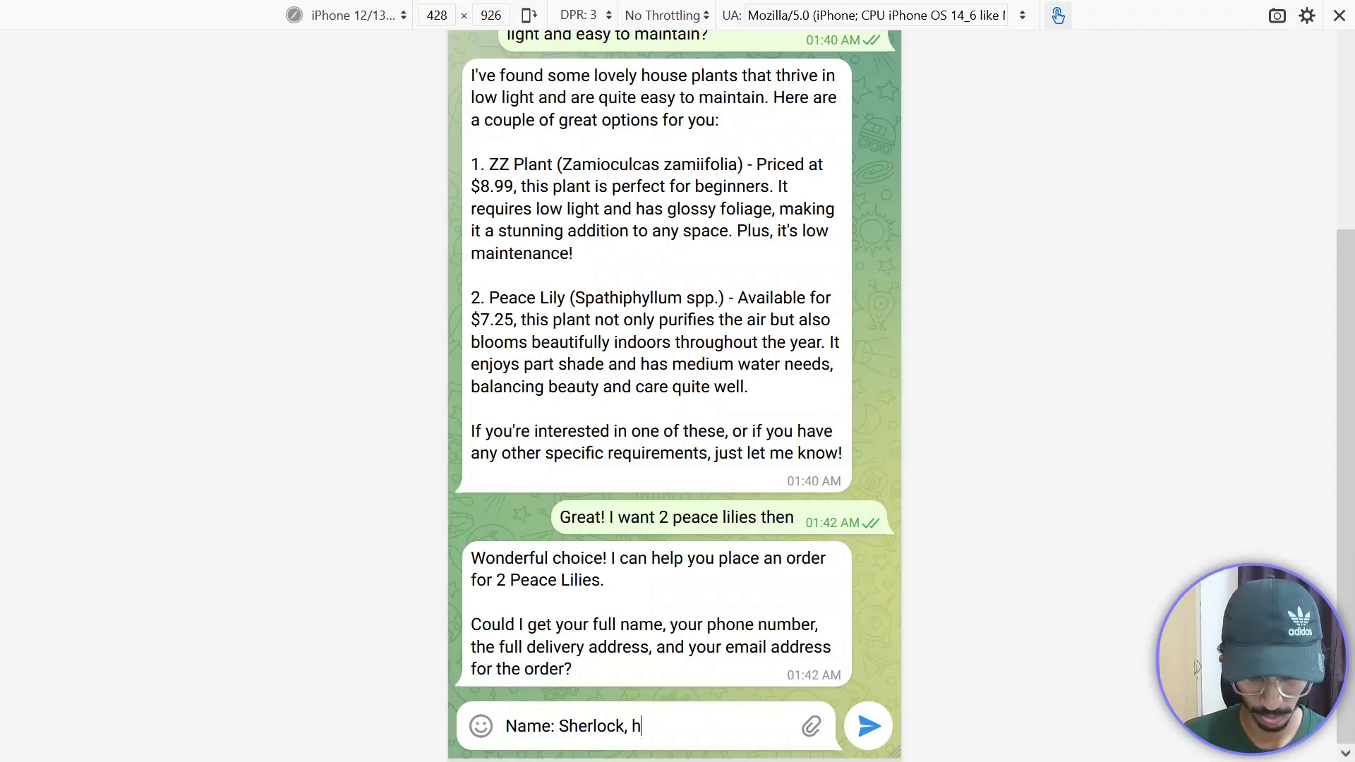
key(BackSpace)
text(Phone)
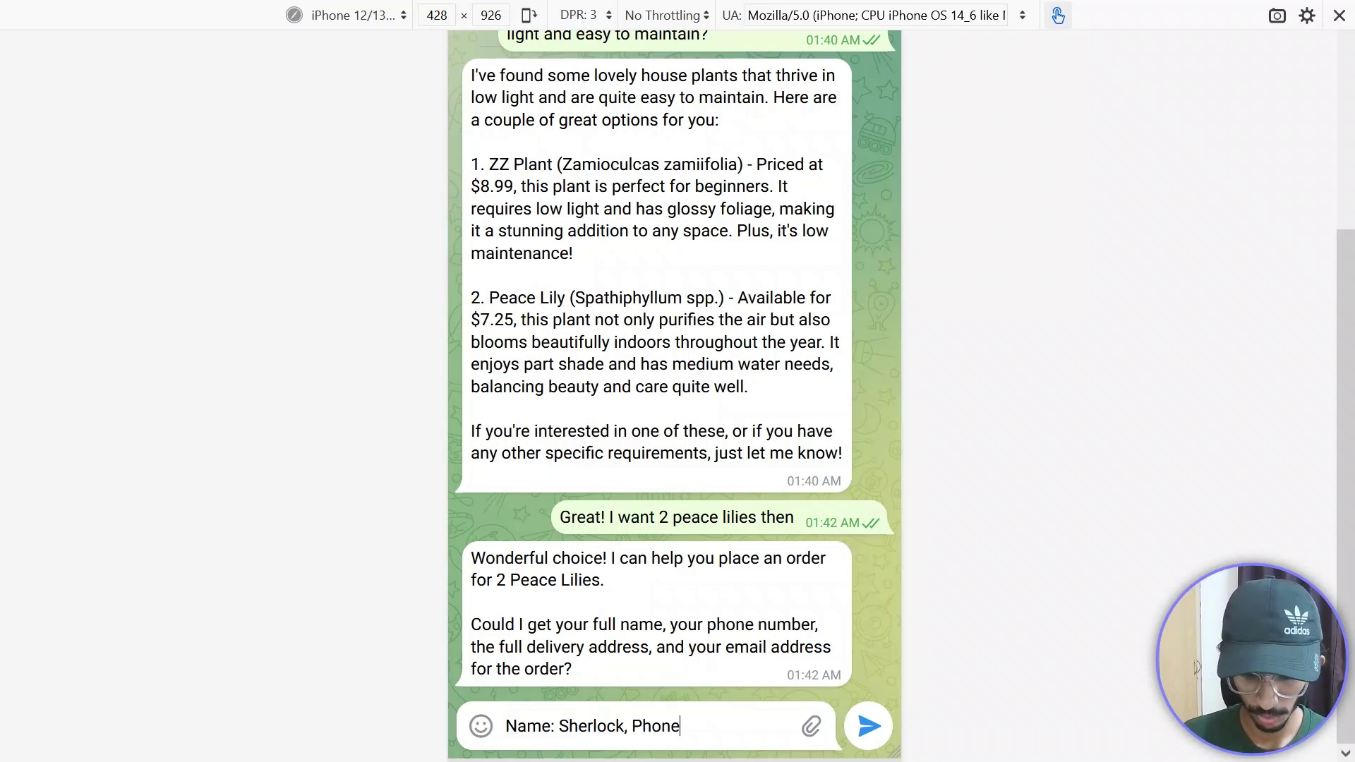
text(: 123456789)
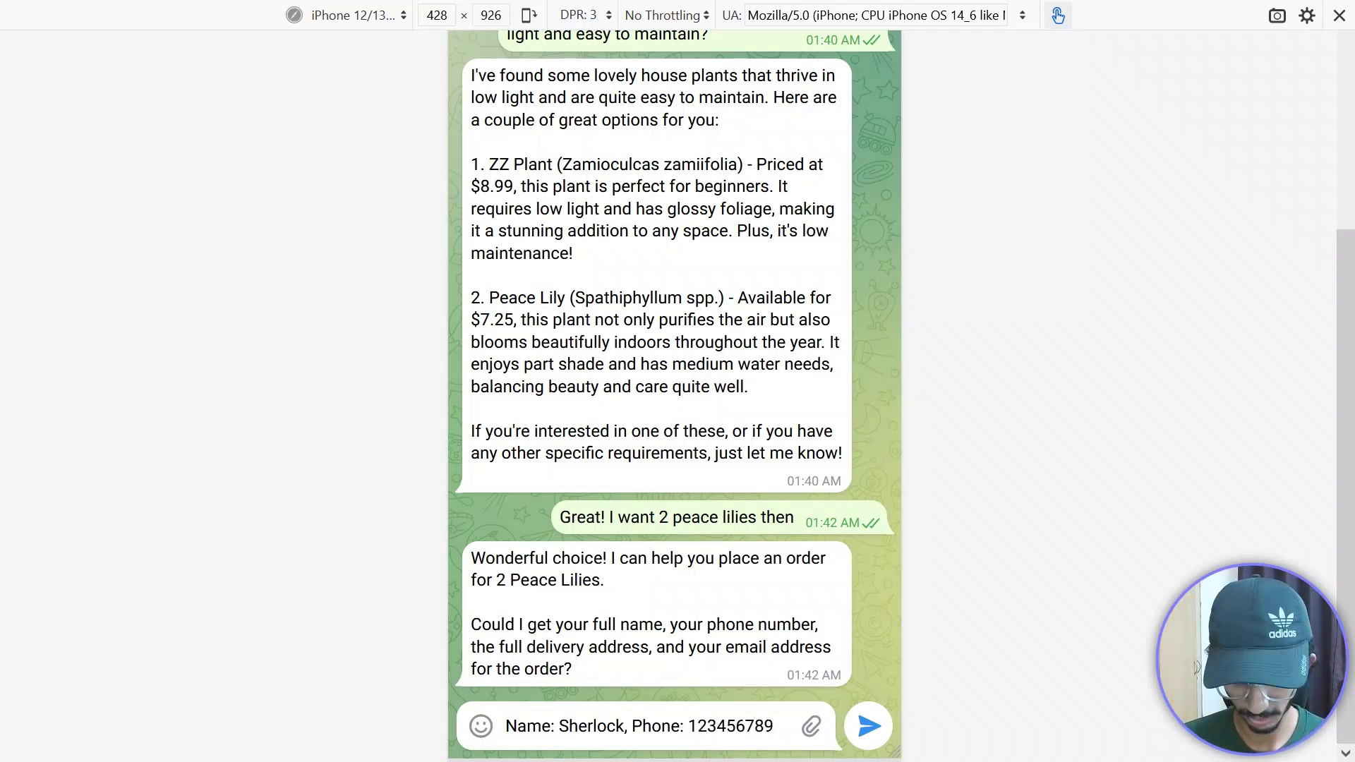
text(, )
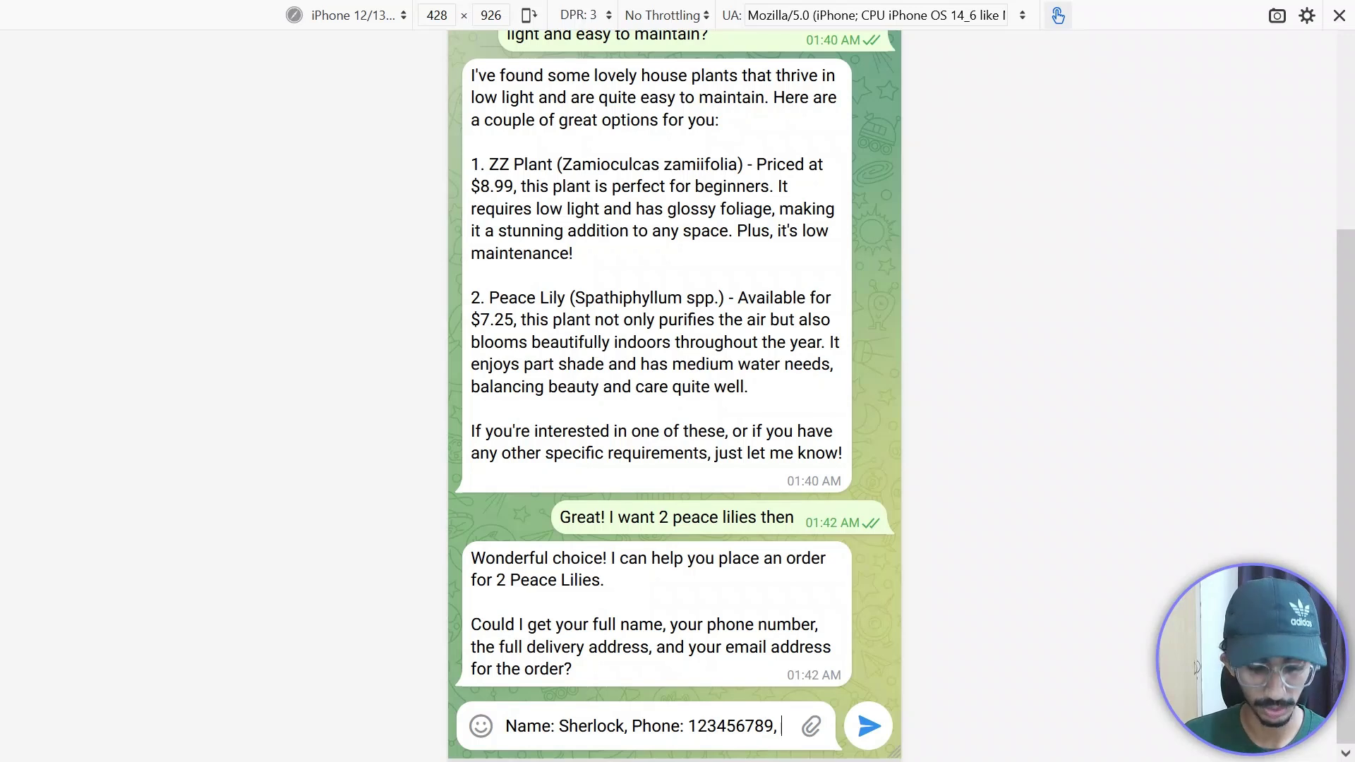
text(Delivery add)
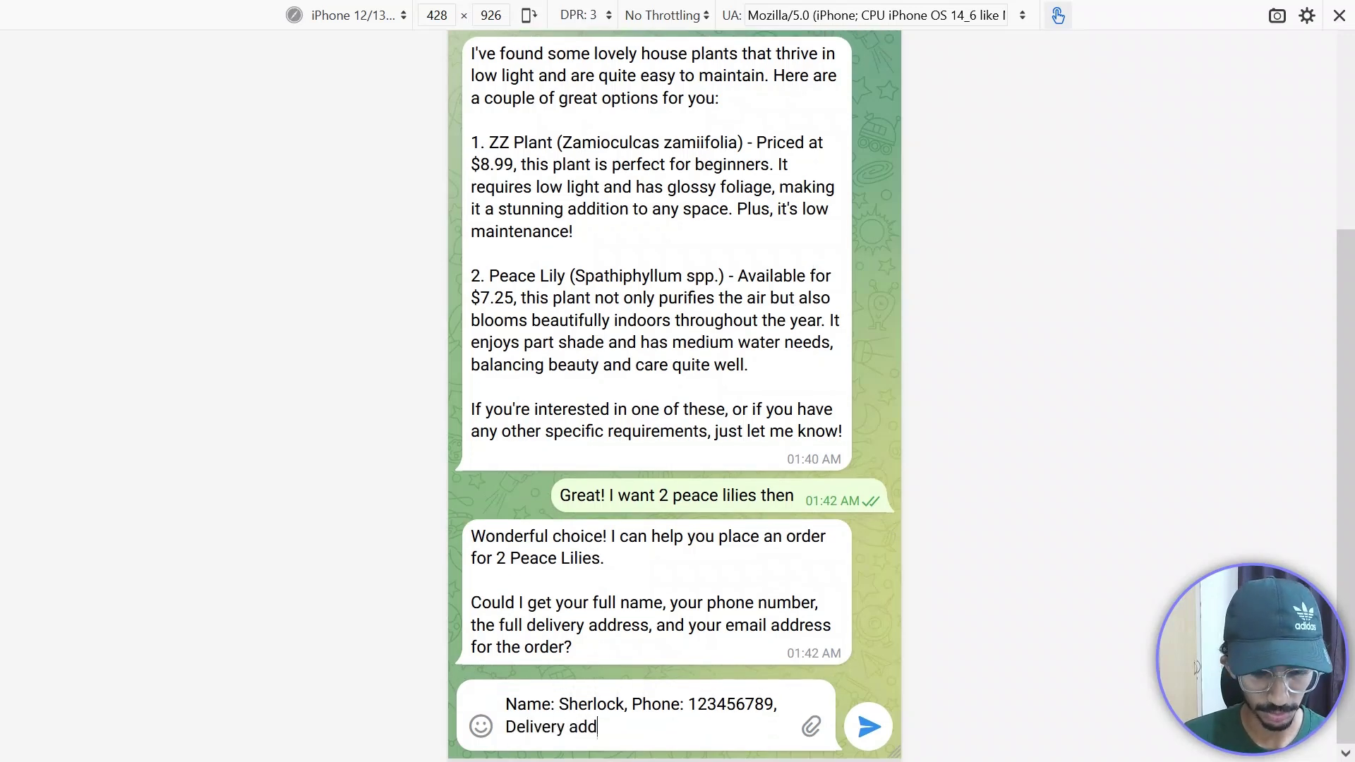
text(ress:)
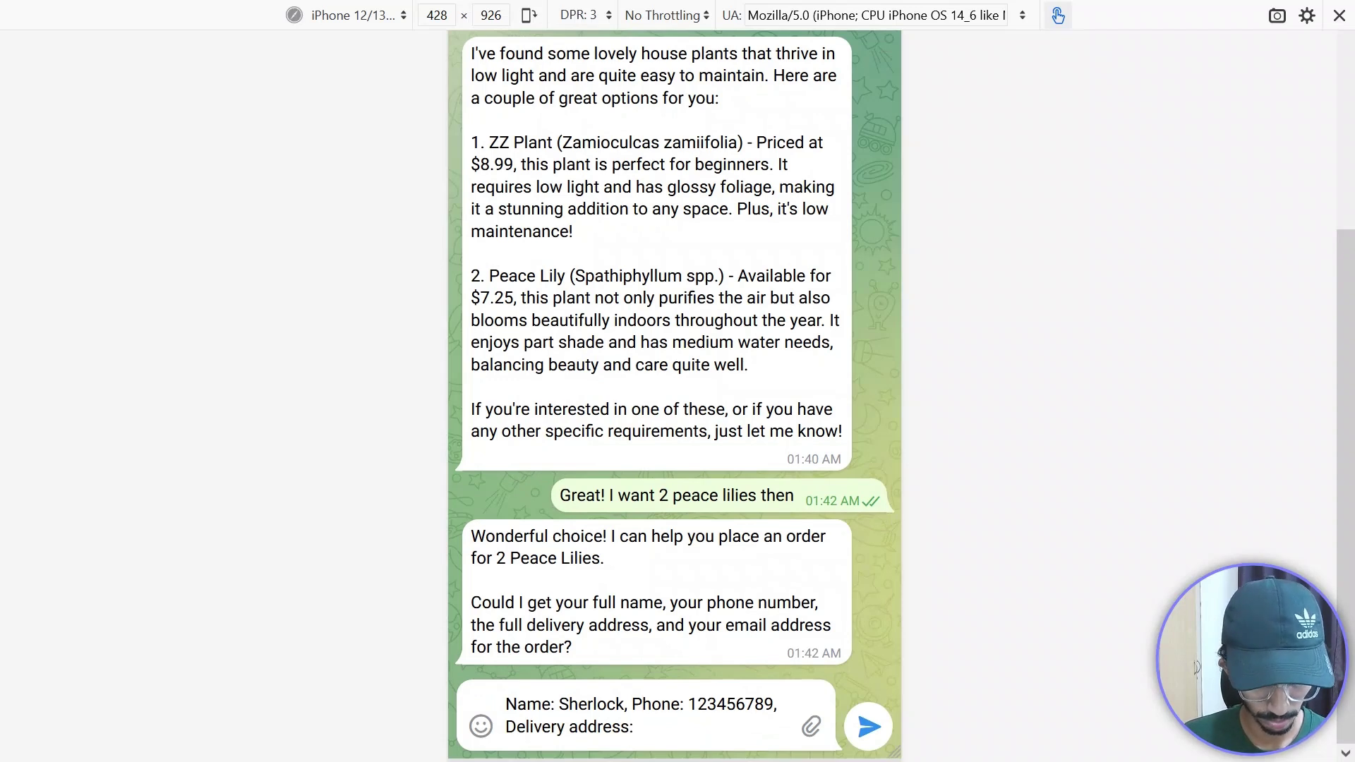
text( 221)
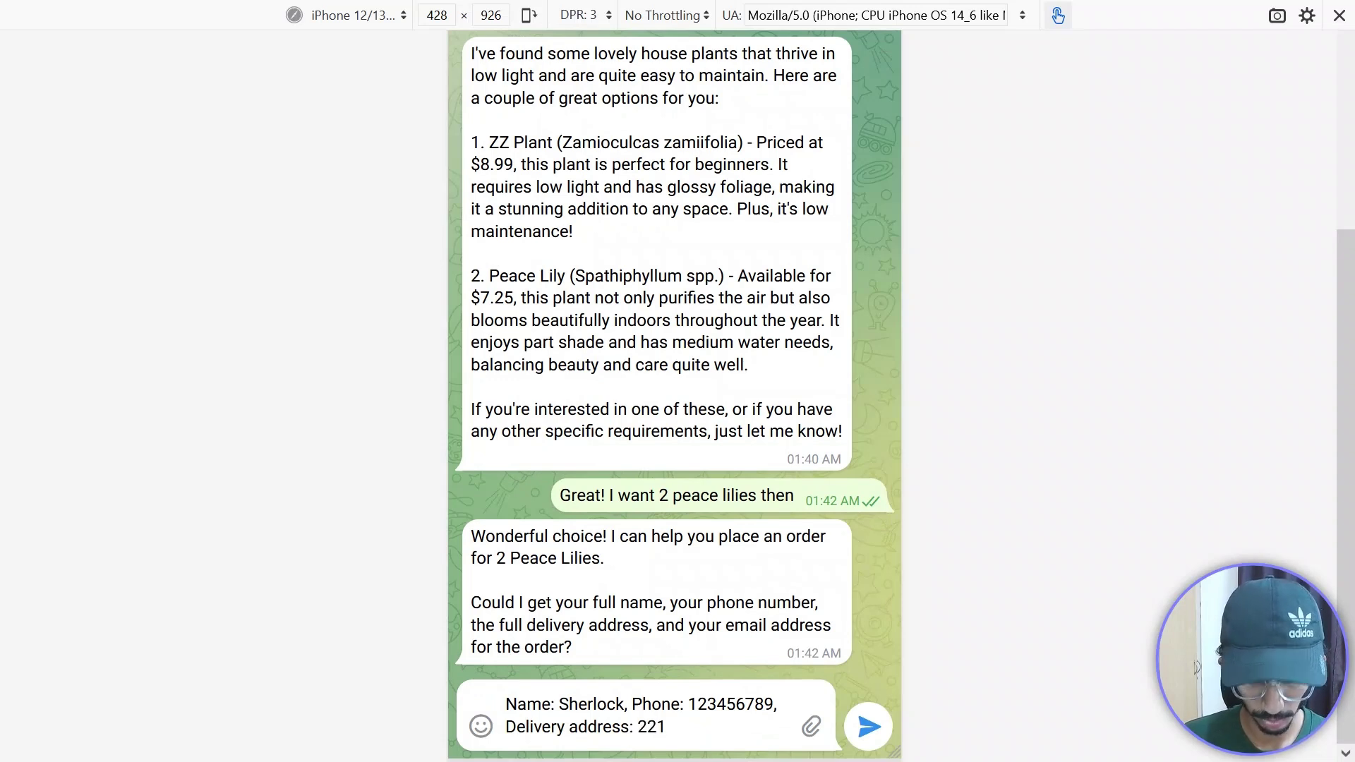
text(b baker s)
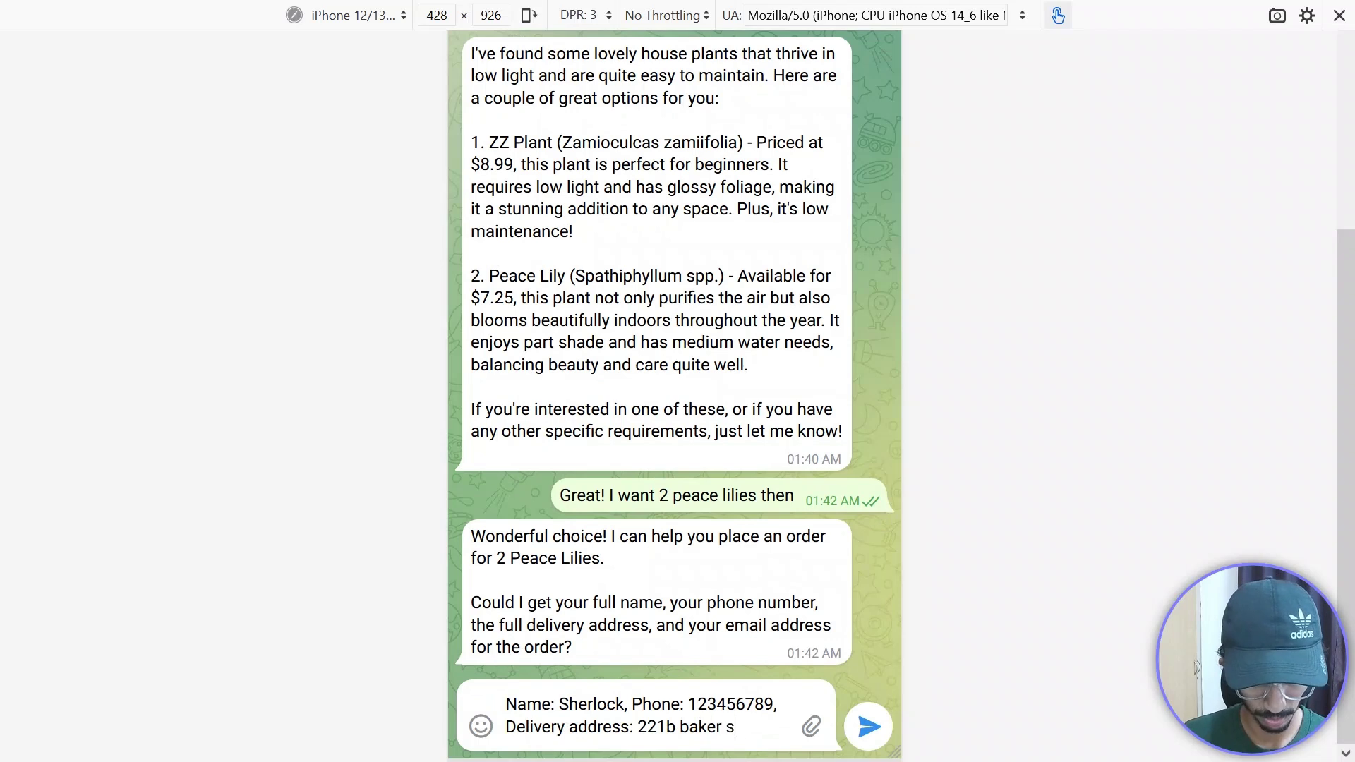
text(etr)
key(BackSpace)
key(BackSpace)
key(BackSpace)
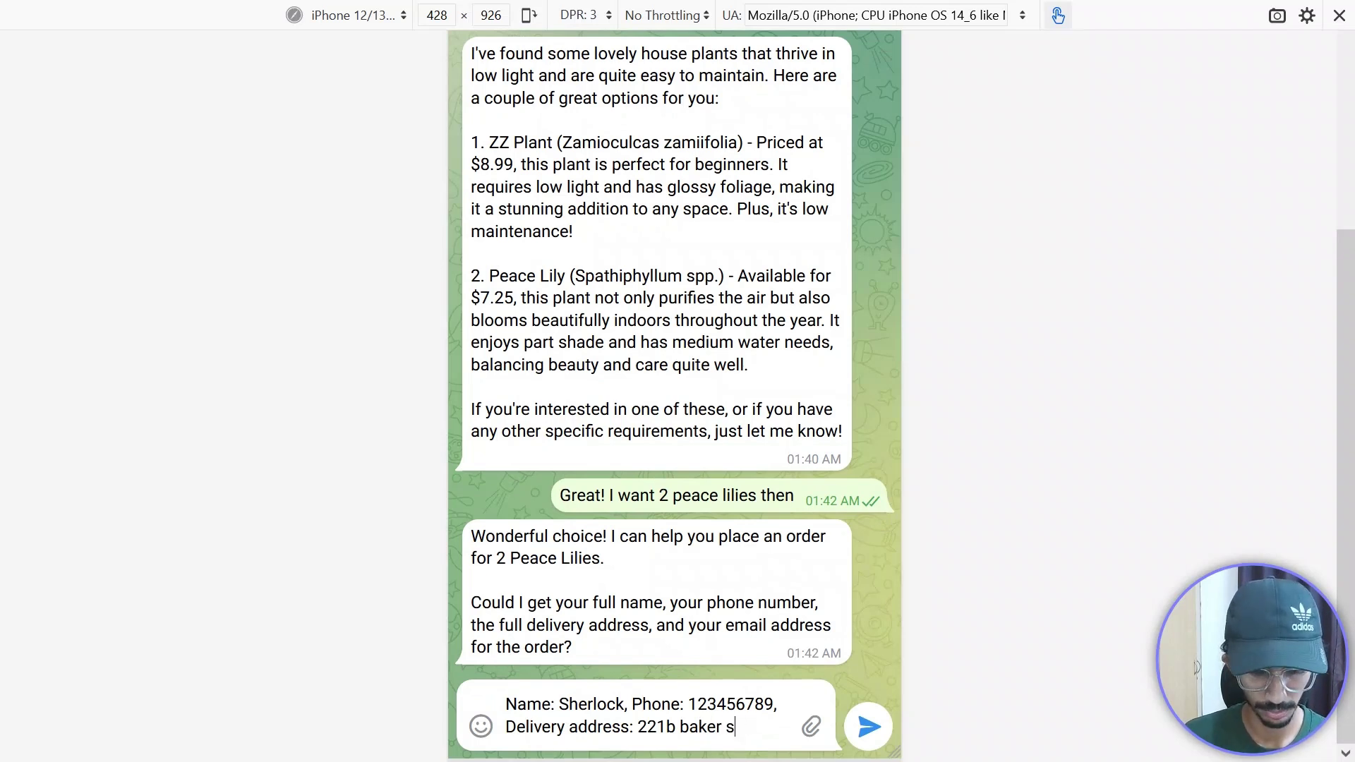
text(treet)
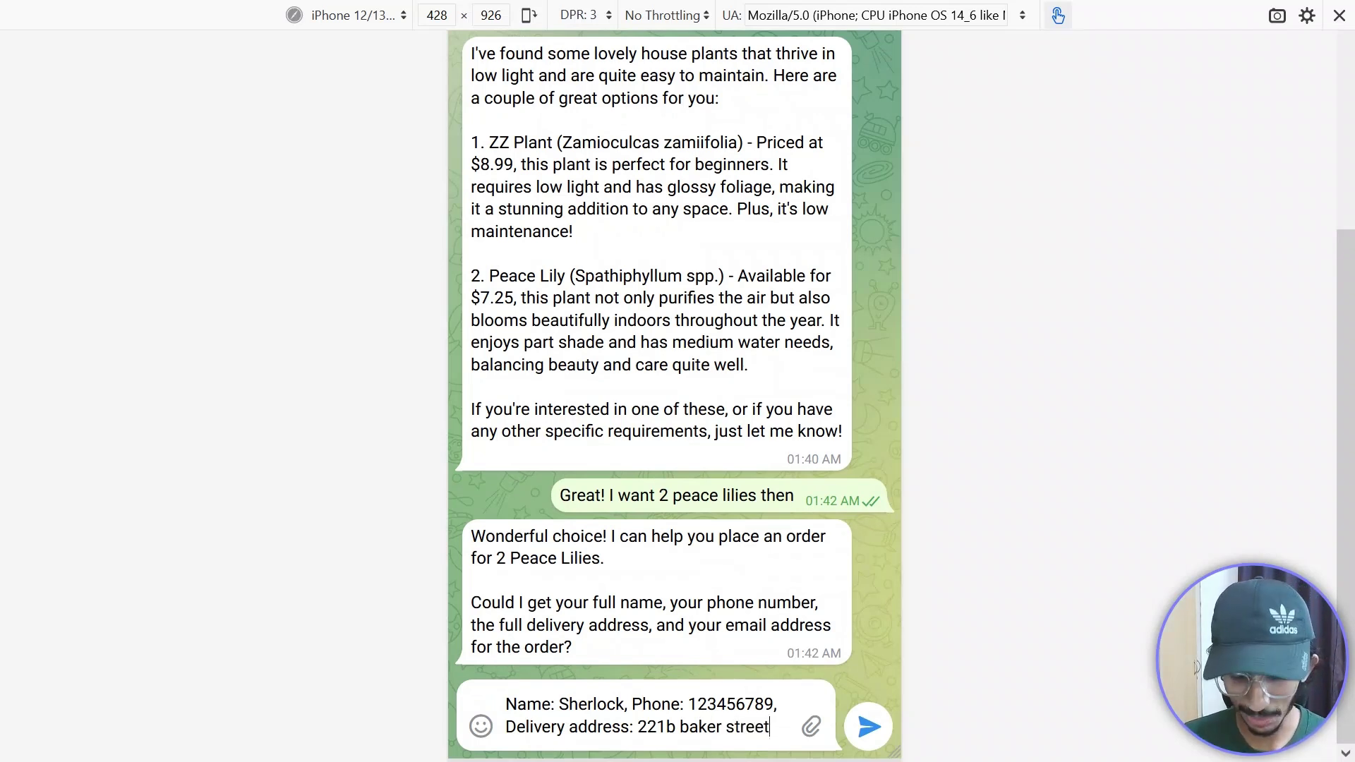
text(,)
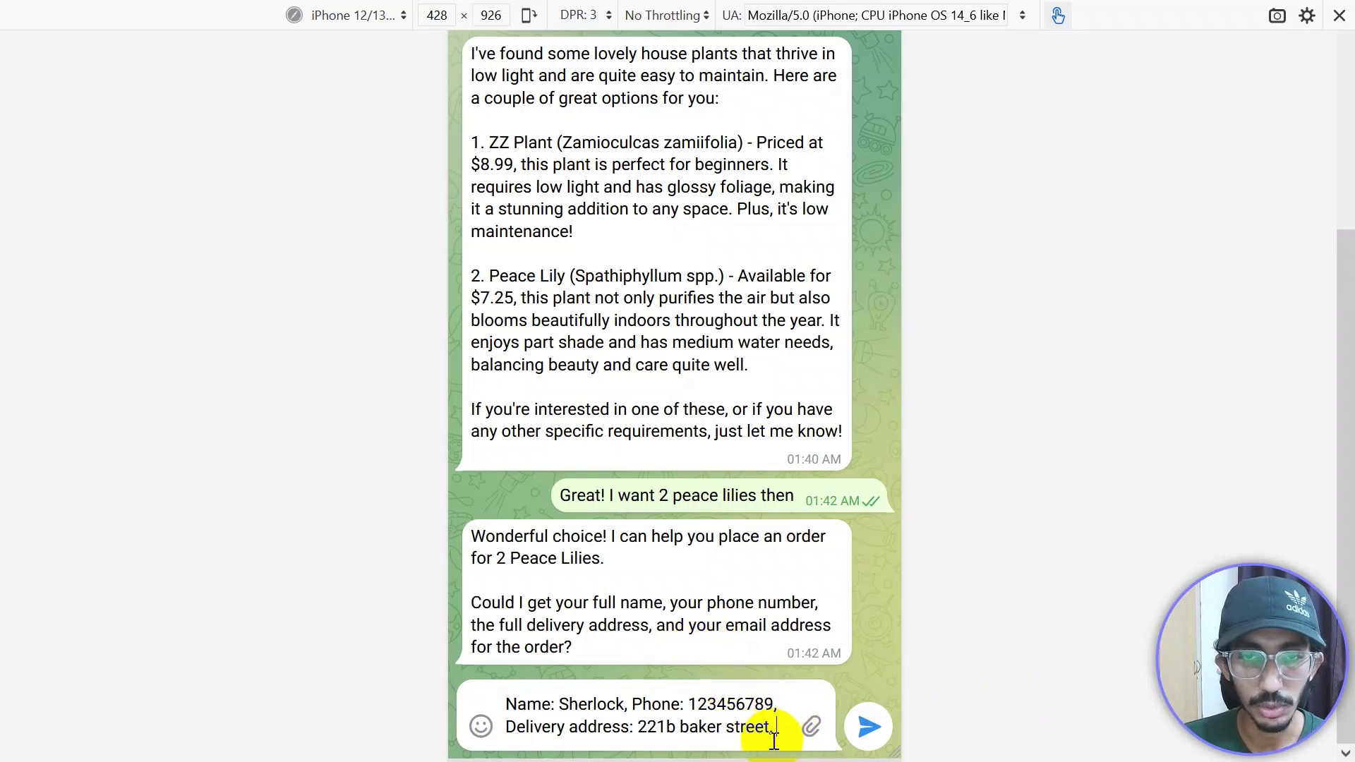
Step: Add the customer's email address, replacing the stray quote with @
text(email)
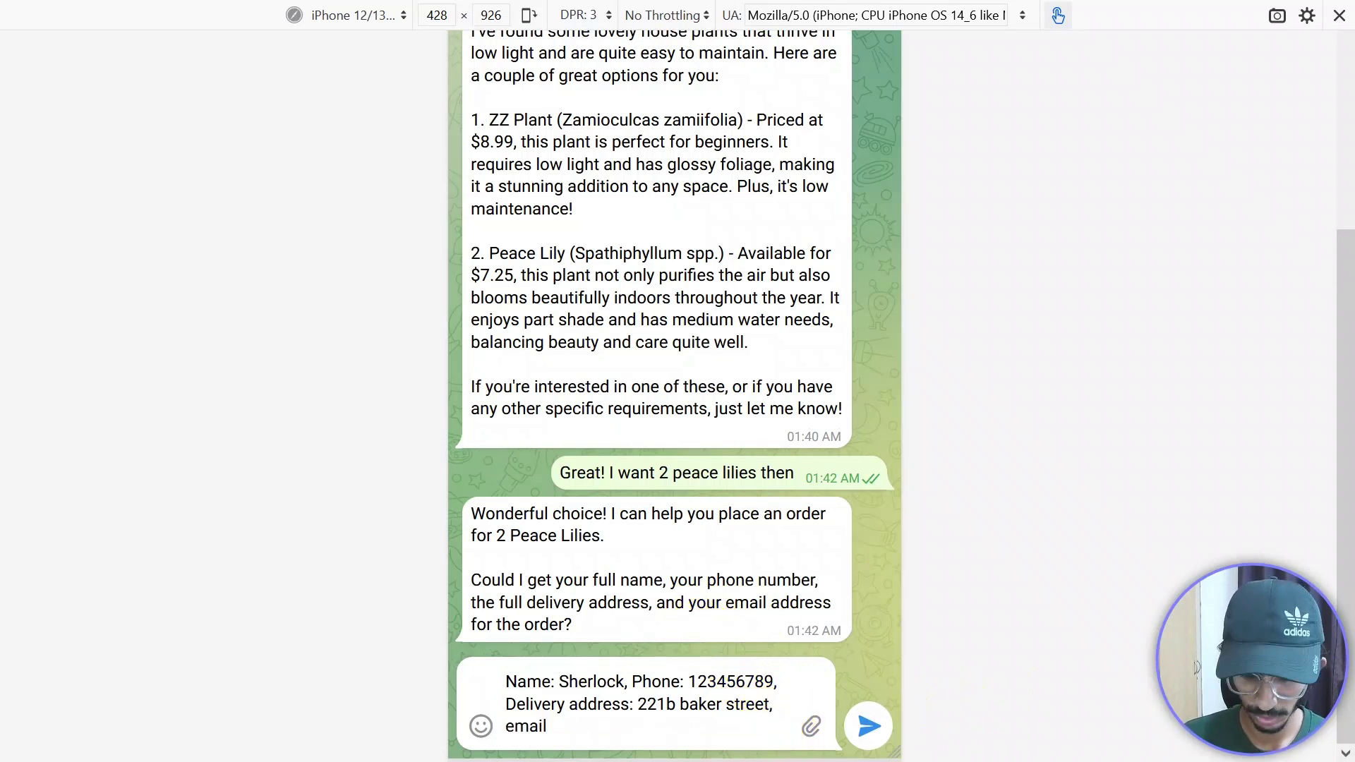
text(: )
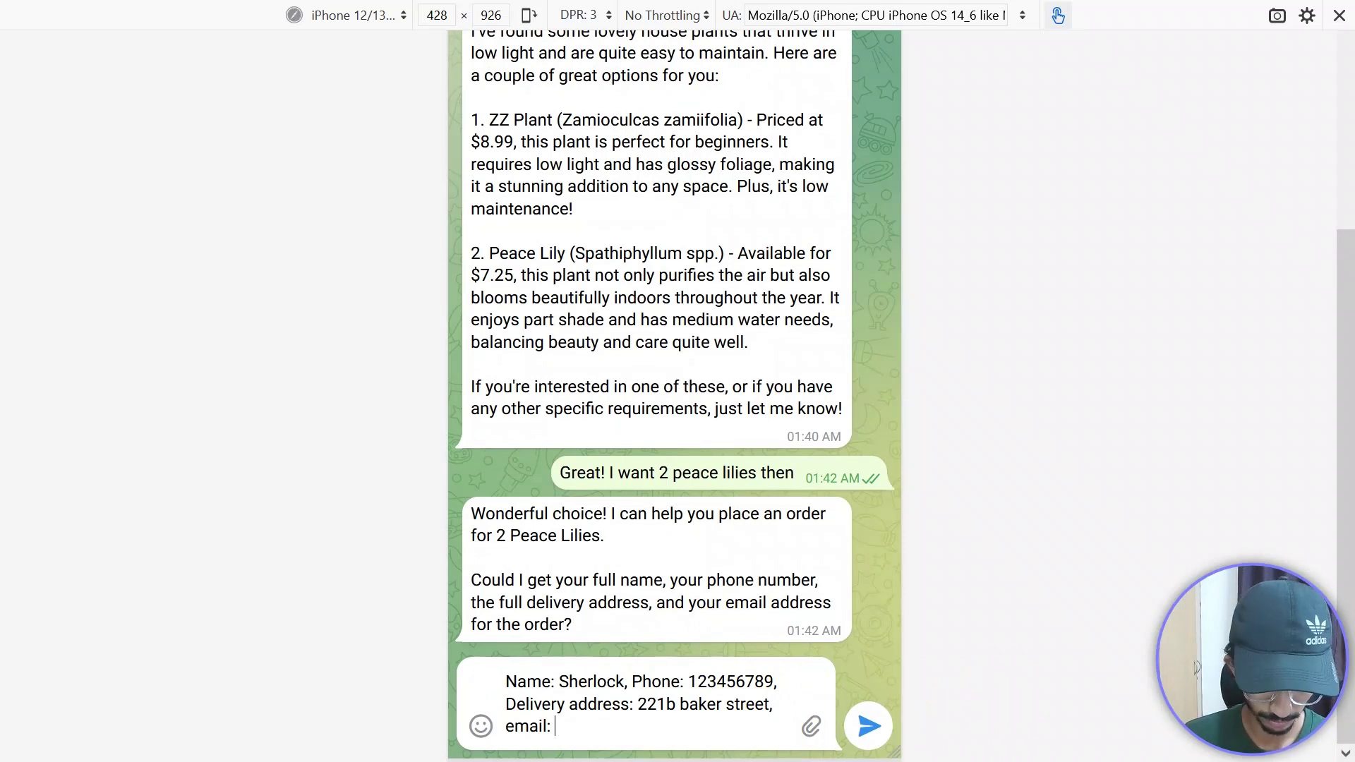
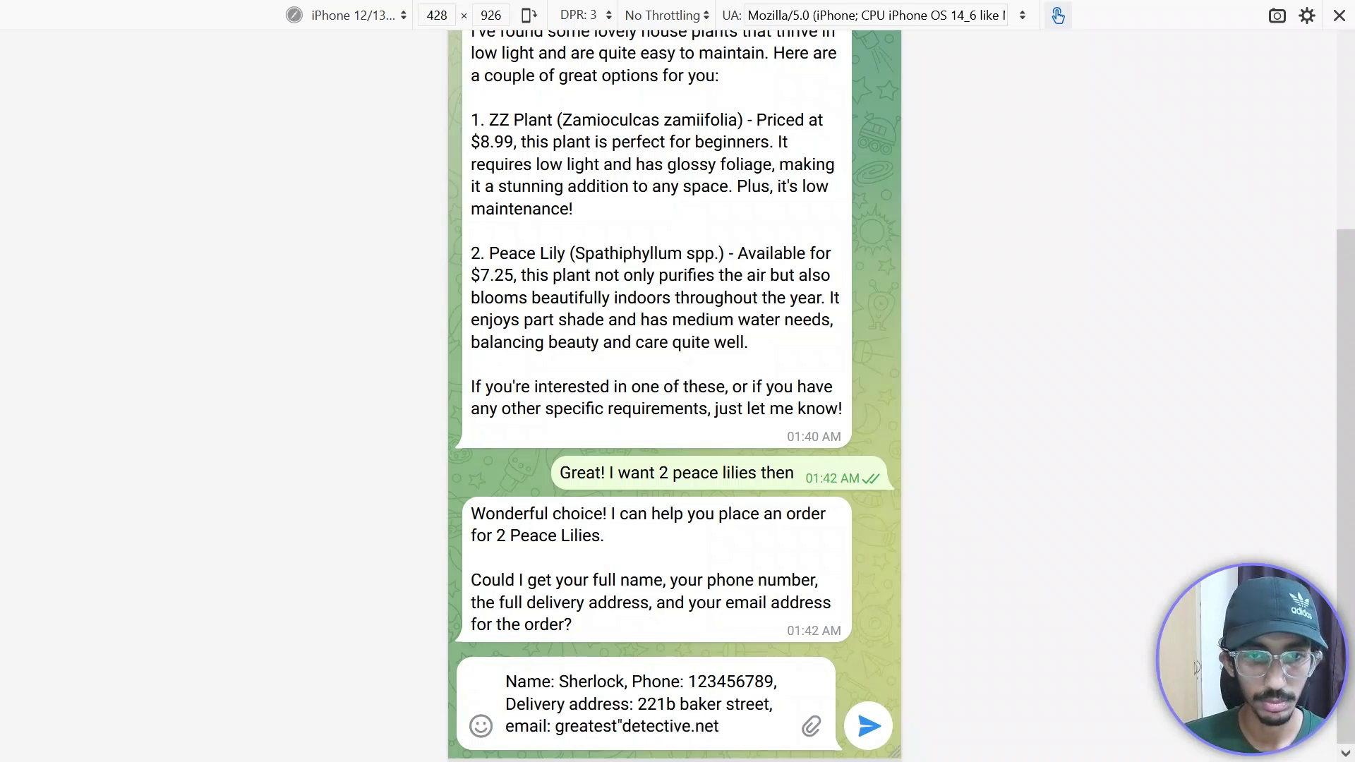
click(624, 736)
key(BackSpace)
text(@)
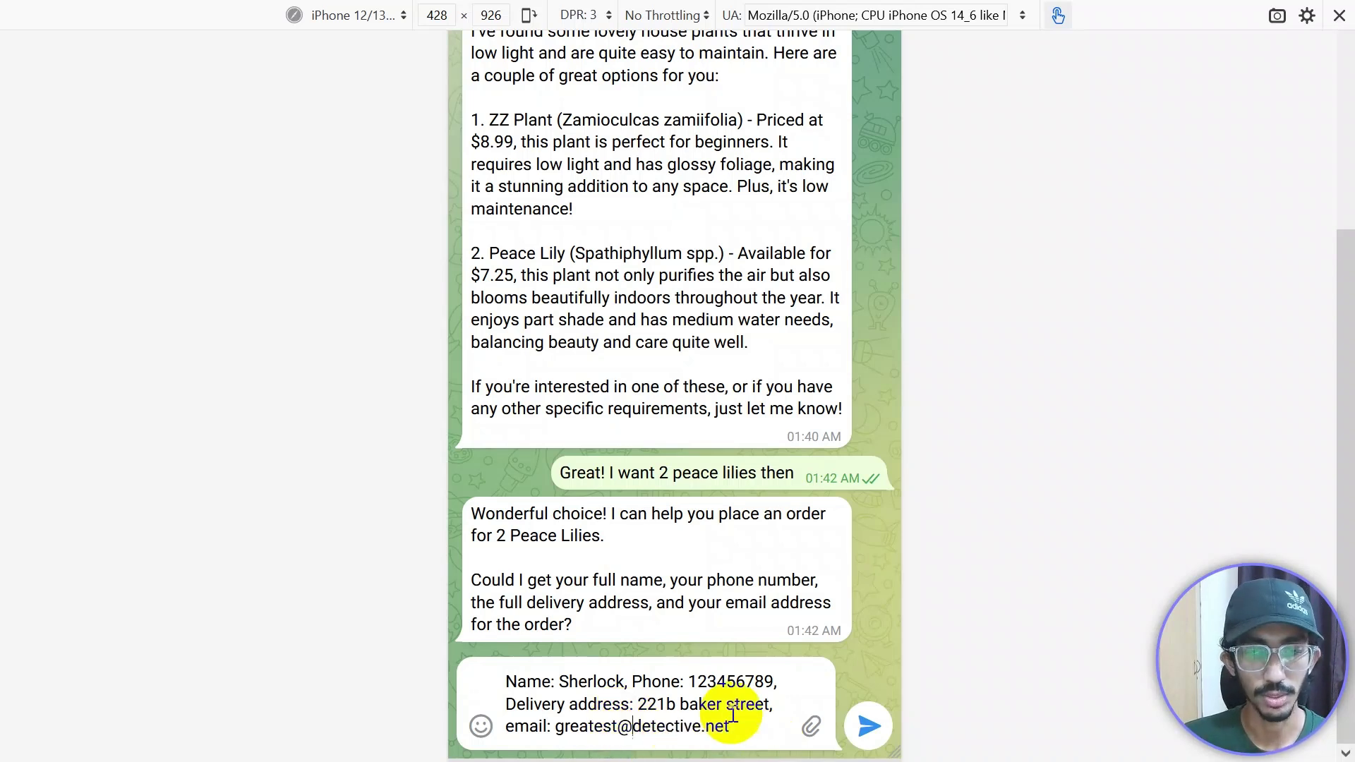
double_click(536, 676)
click(536, 676)
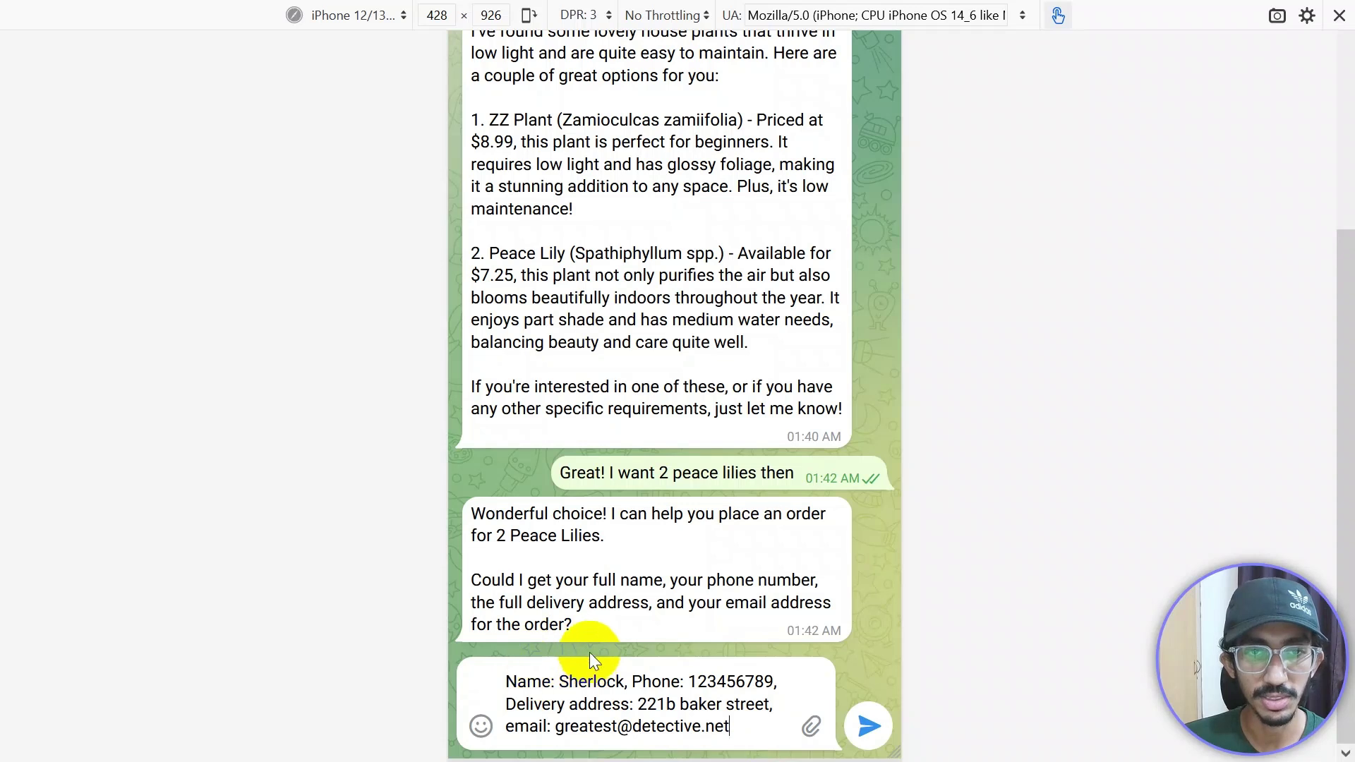
Step: Send the contact details, then confirm the order summary with 'Yes! All is correct!'
click(864, 748)
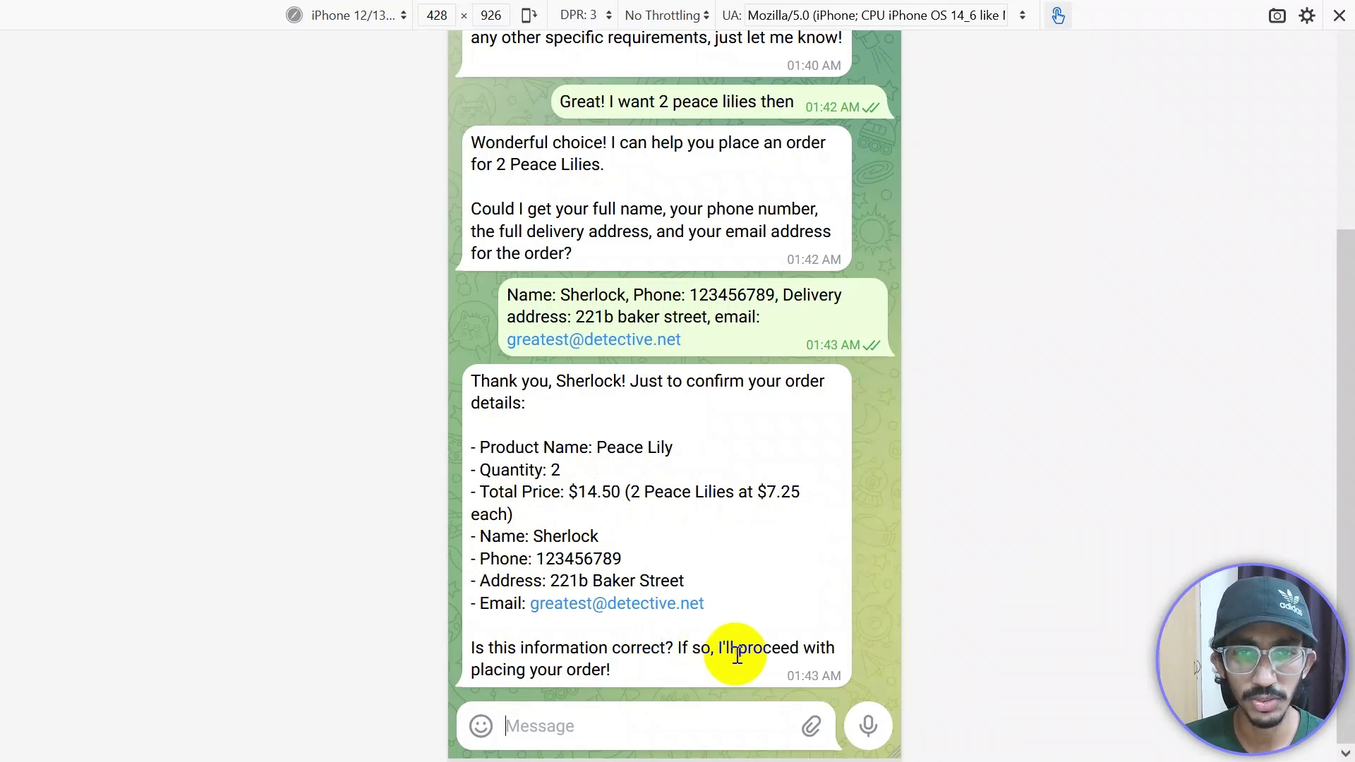
click(589, 725)
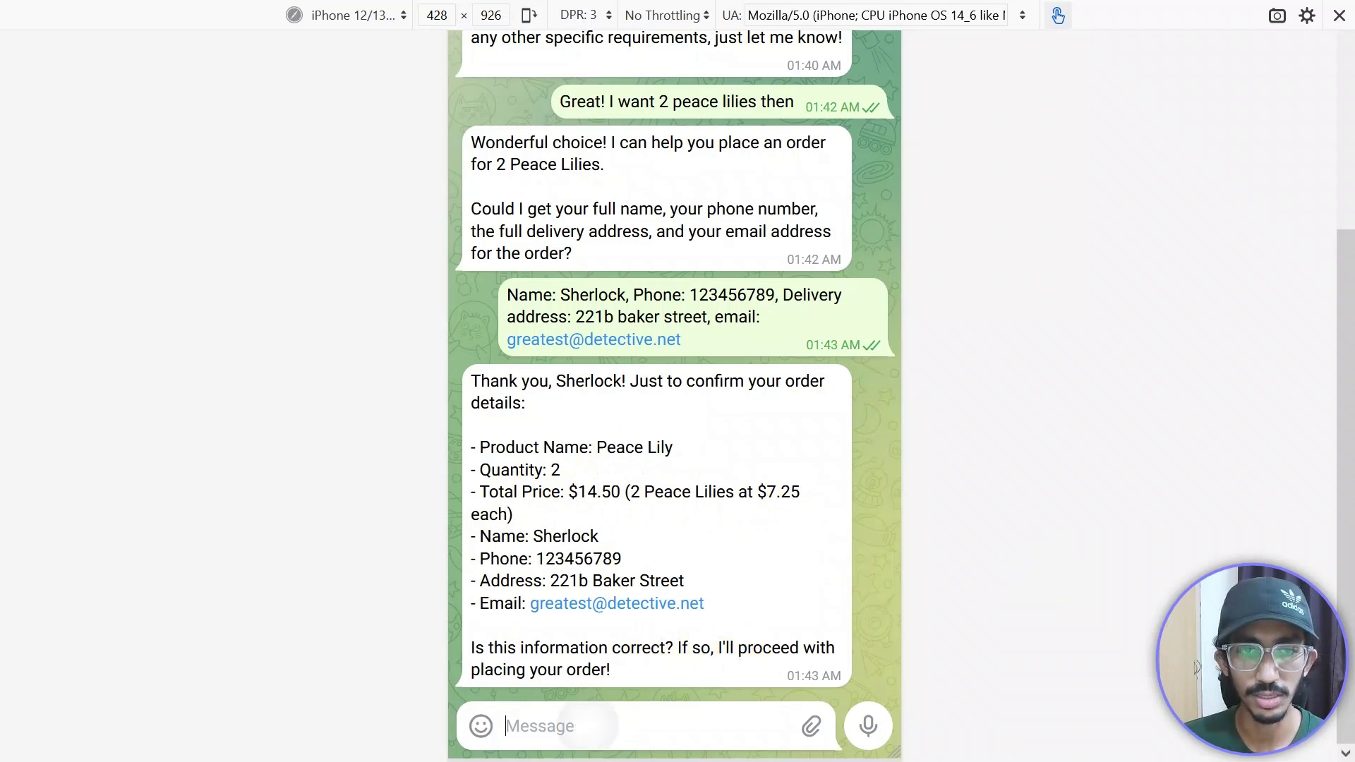
text(Yes!)
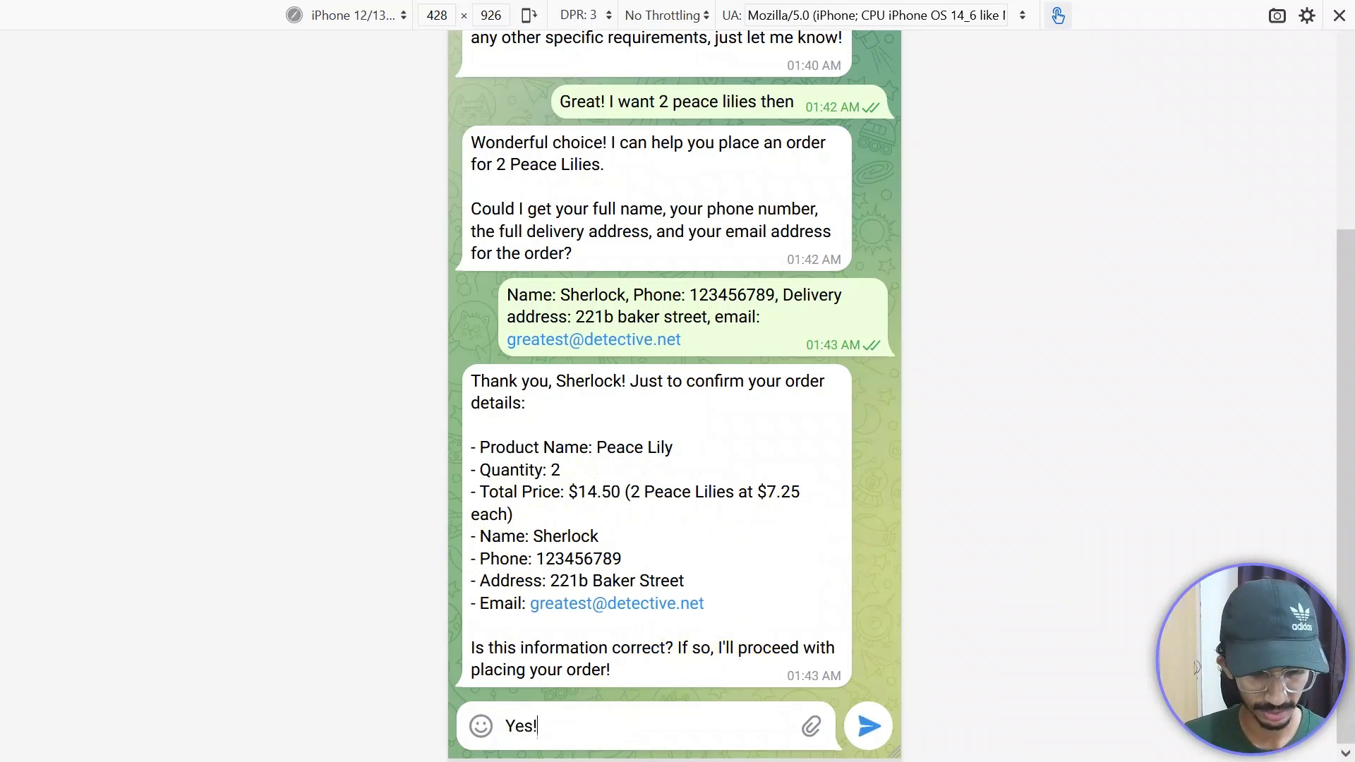
text( All is opc)
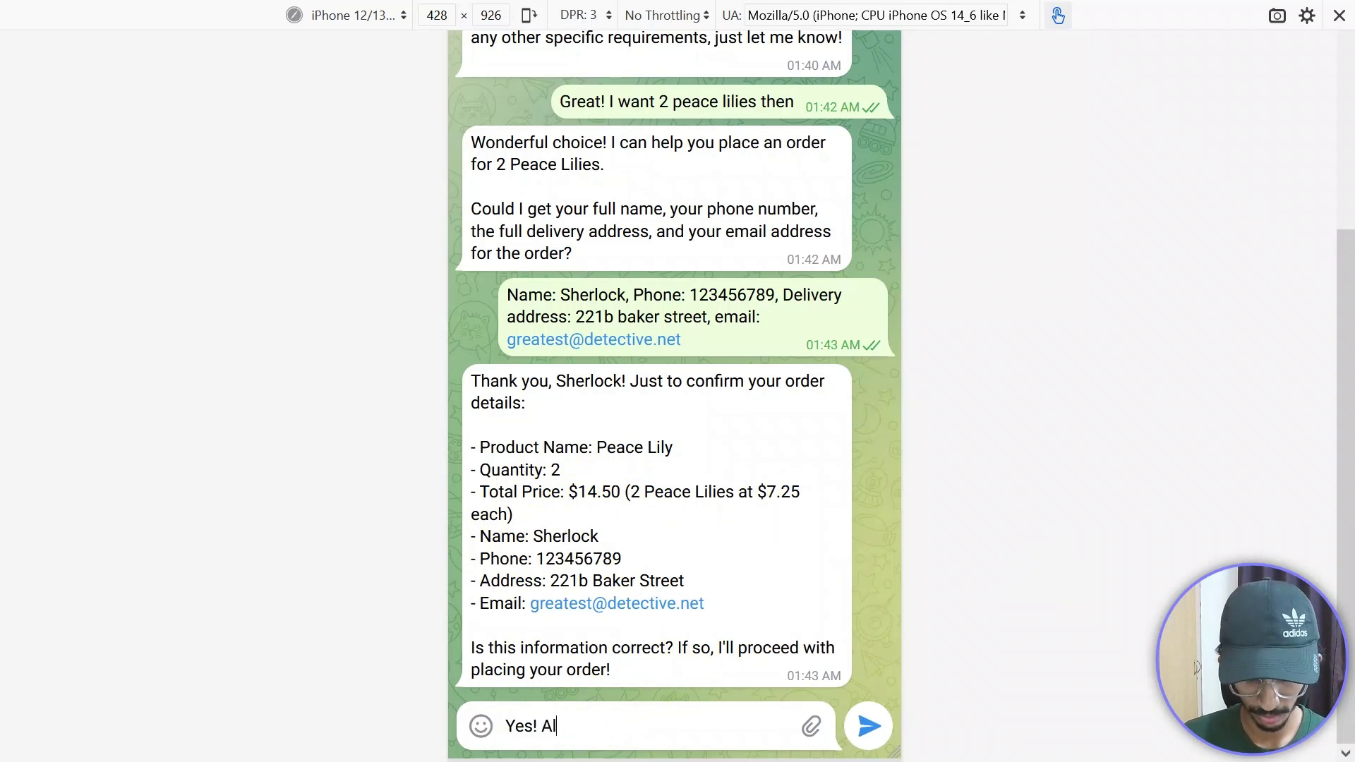
key(BackSpace)
key(BackSpace)
key(BackSpace)
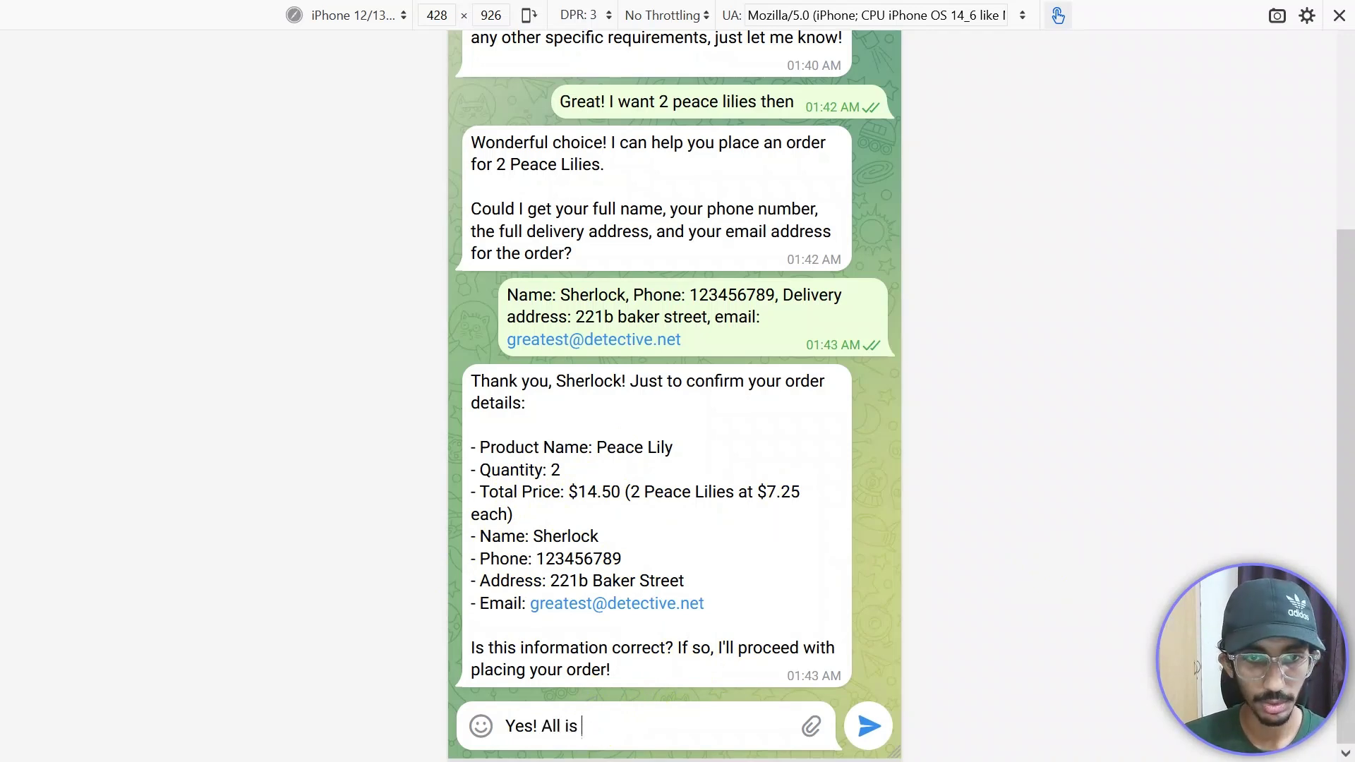
text(correct!)
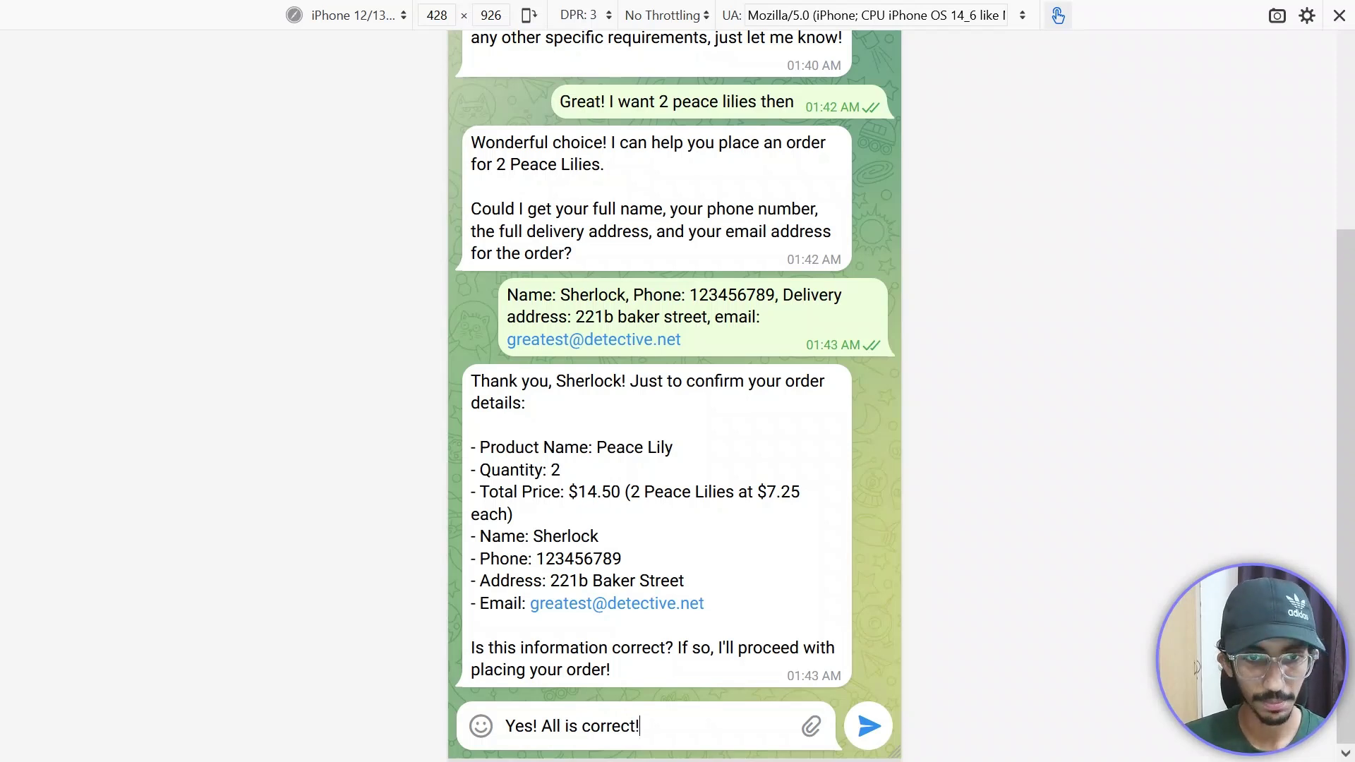
key(Return)
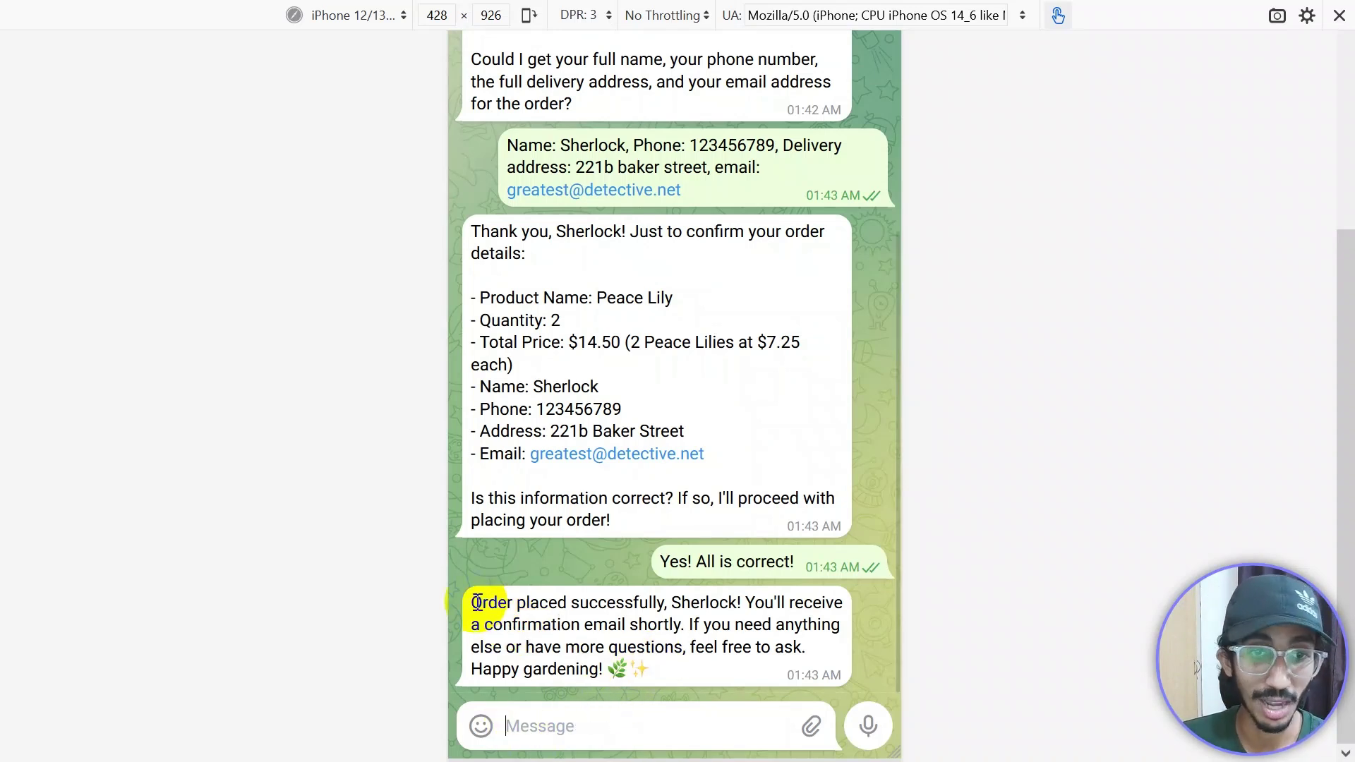
Step: Scroll through the full bot conversation, then switch to the GreenThumbDB spreadsheet
mouse_move(654, 606)
mouse_down()
mouse_move(654, 678)
mouse_move(645, 604)
mouse_up()
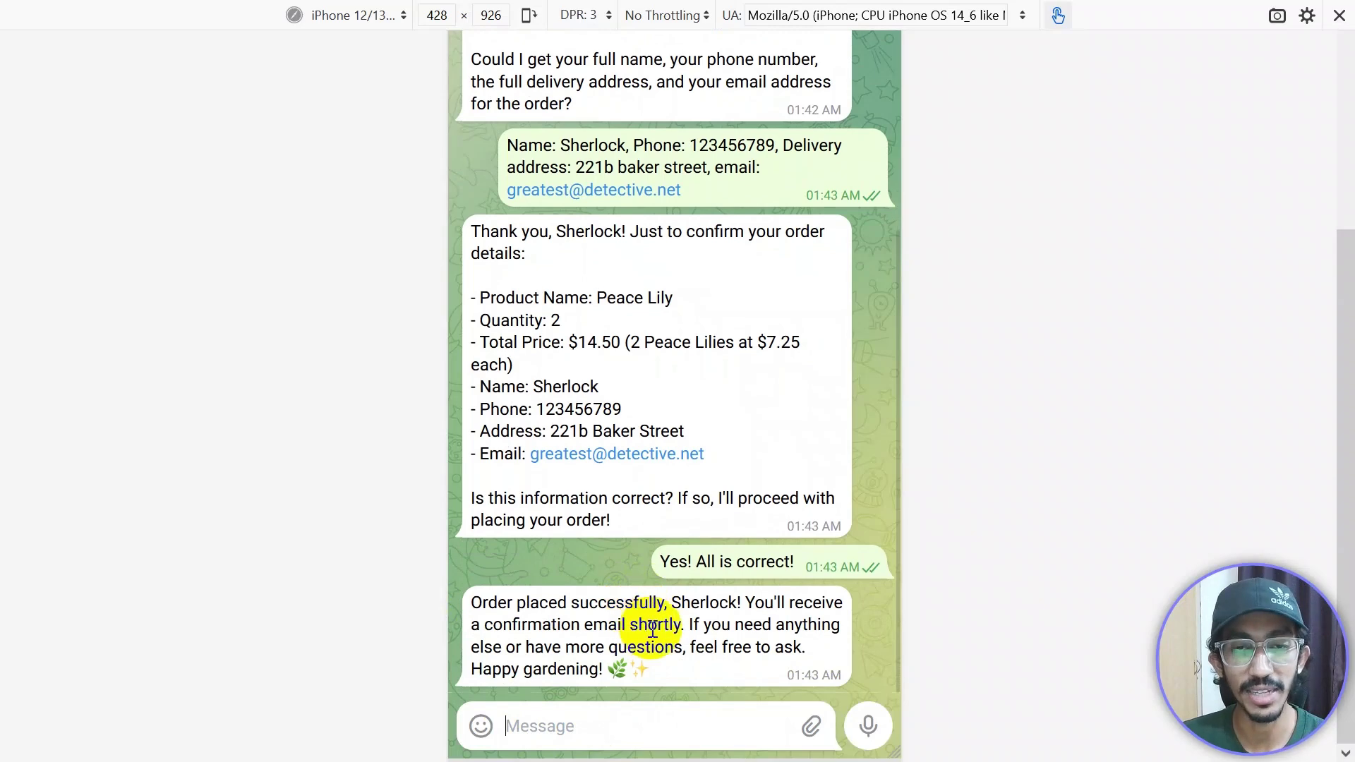
scroll(727, 599, up, 5)
scroll(727, 599, up, 2)
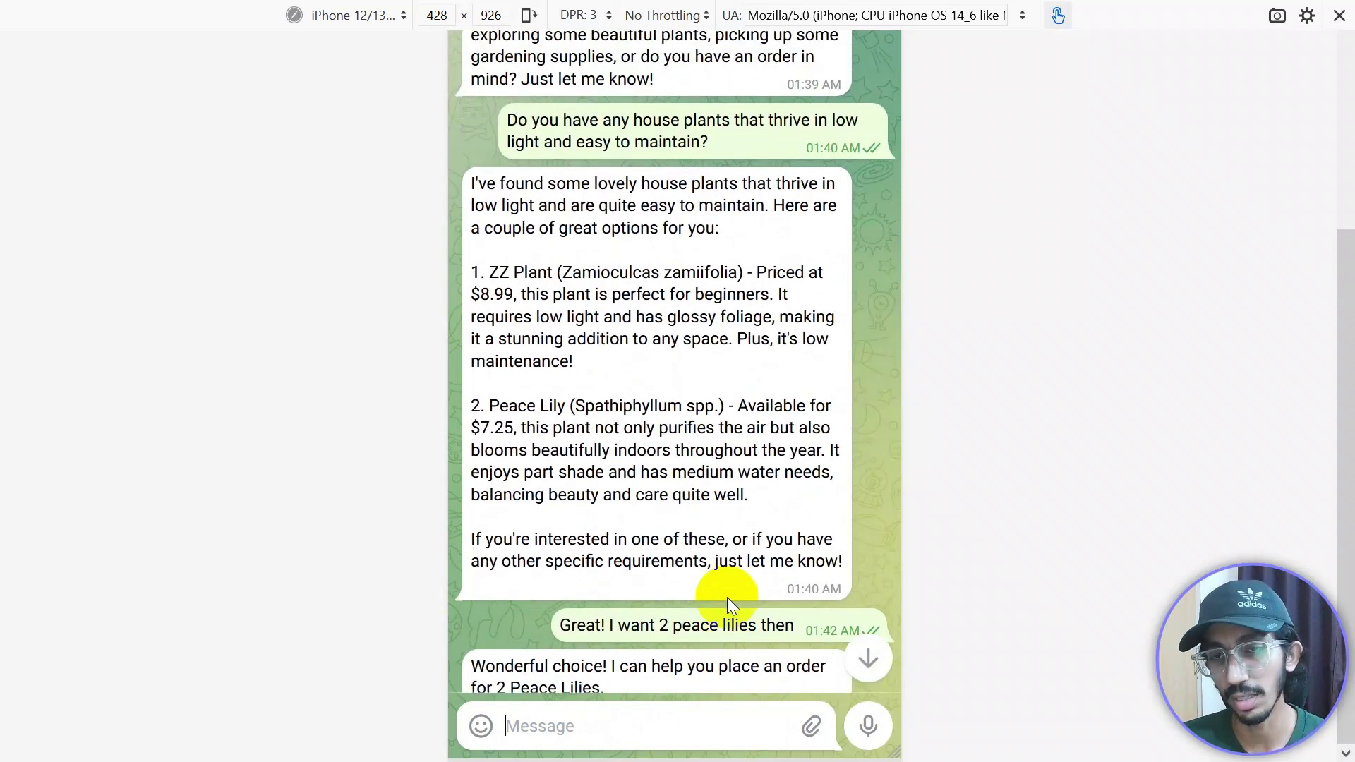
drag(1344, 339, 1344, 120)
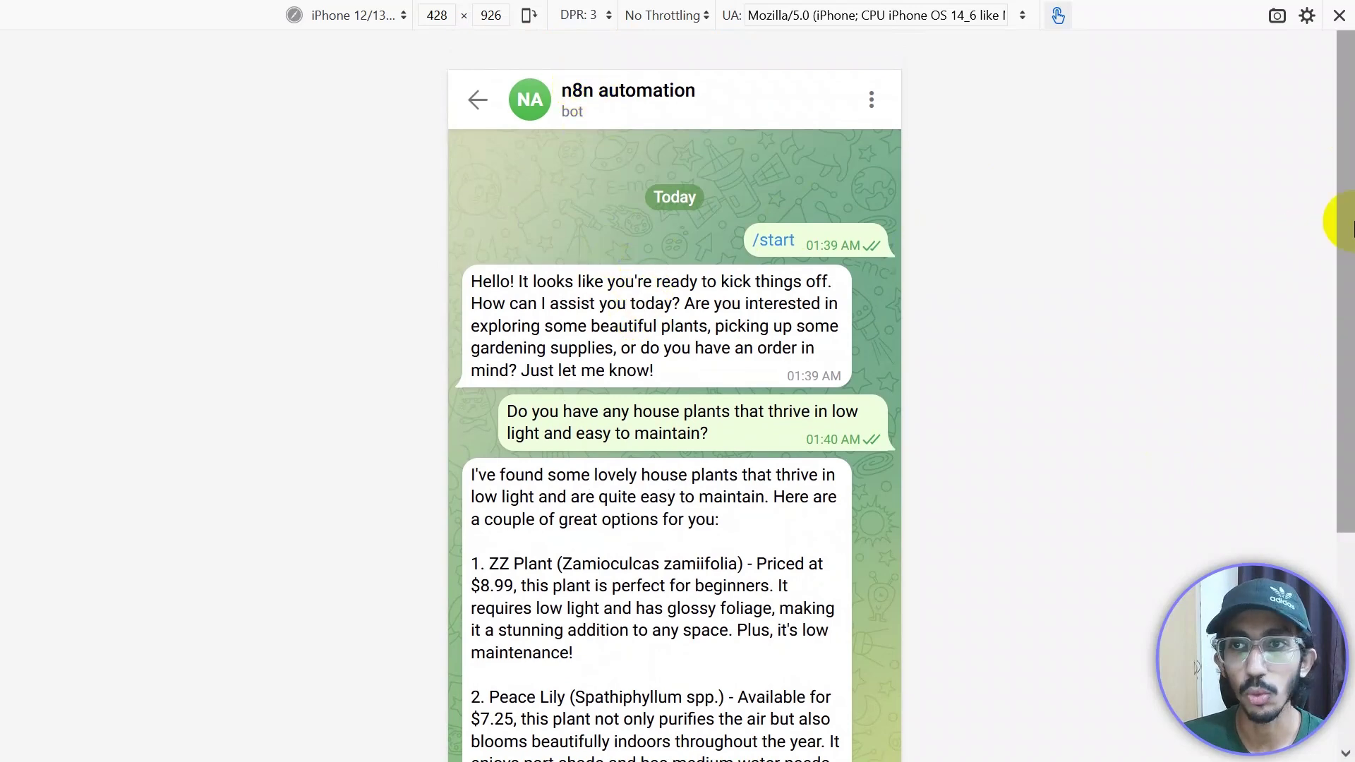
drag(1344, 221, 1345, 467)
scroll(676, 575, down, 10)
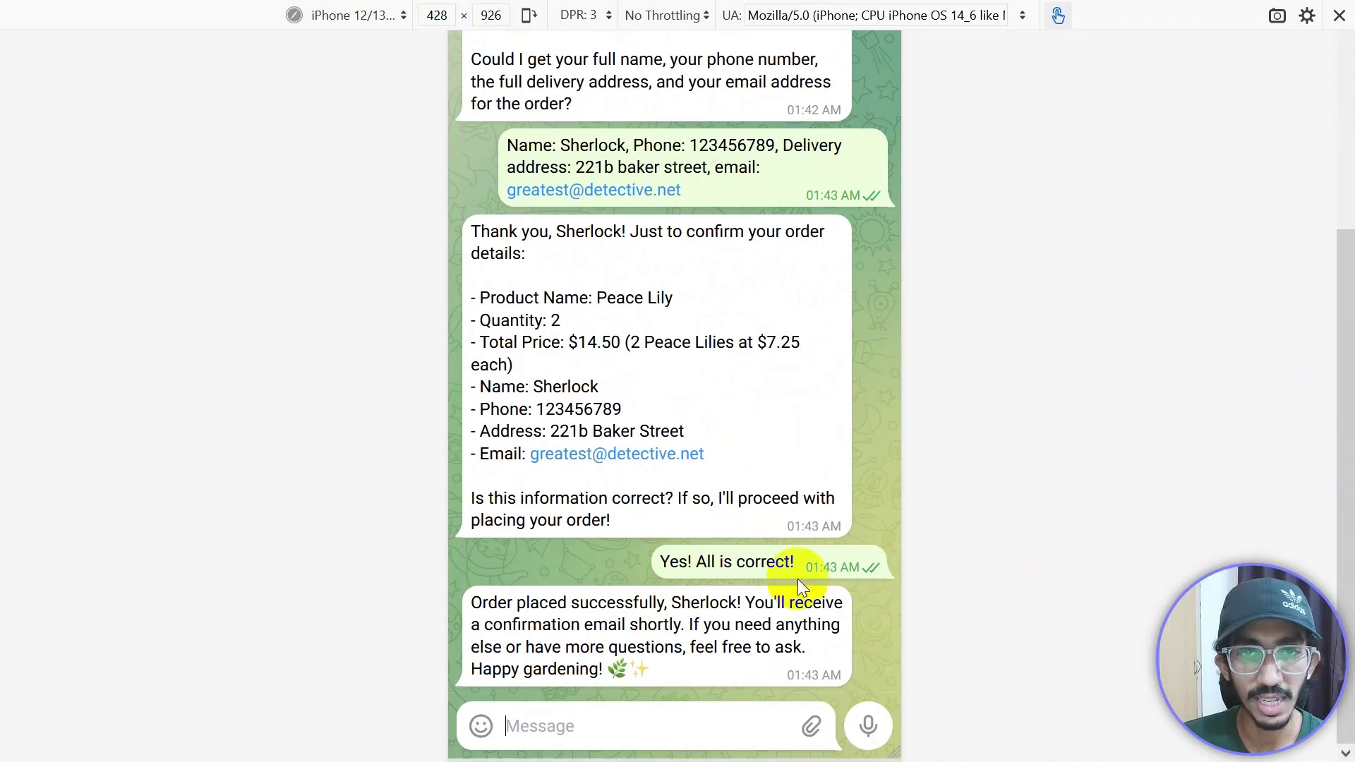
scroll(679, 590, up, 10)
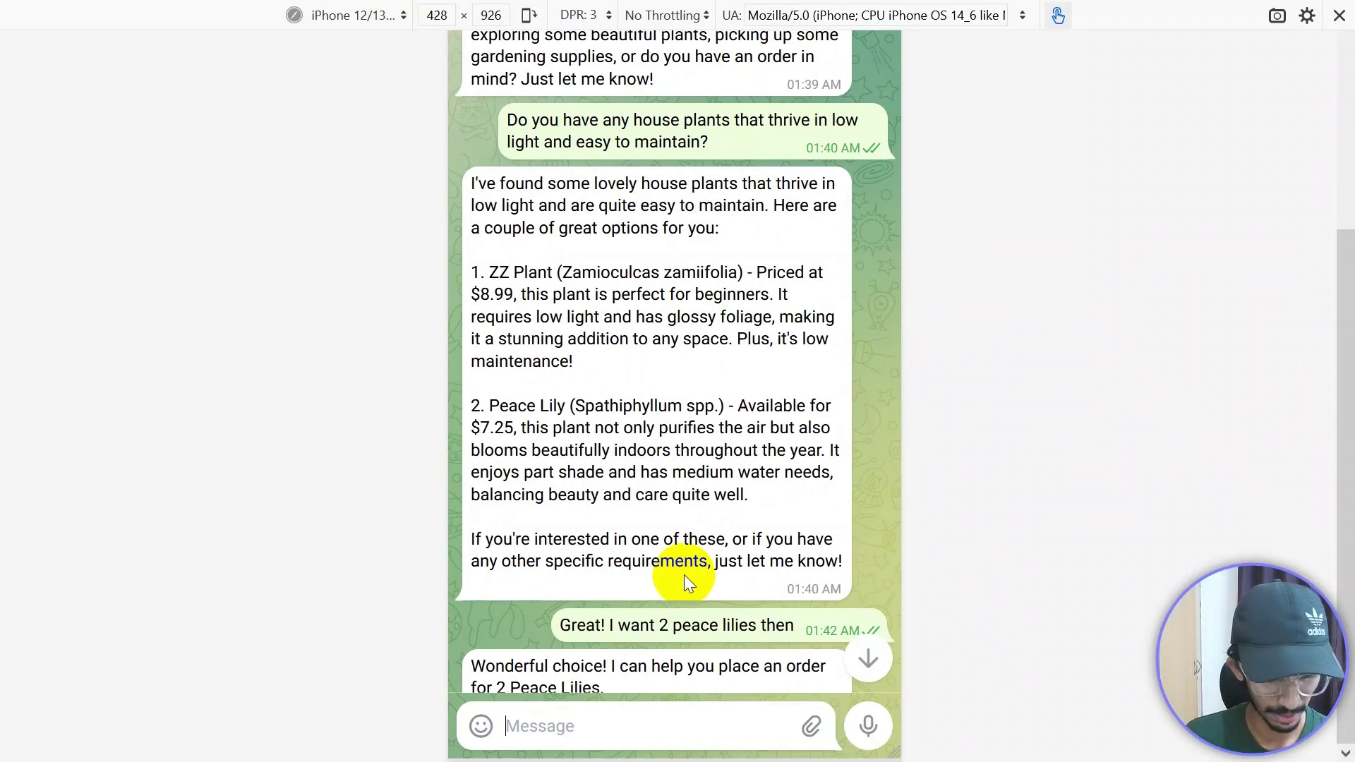
key(ctrl+Tab)
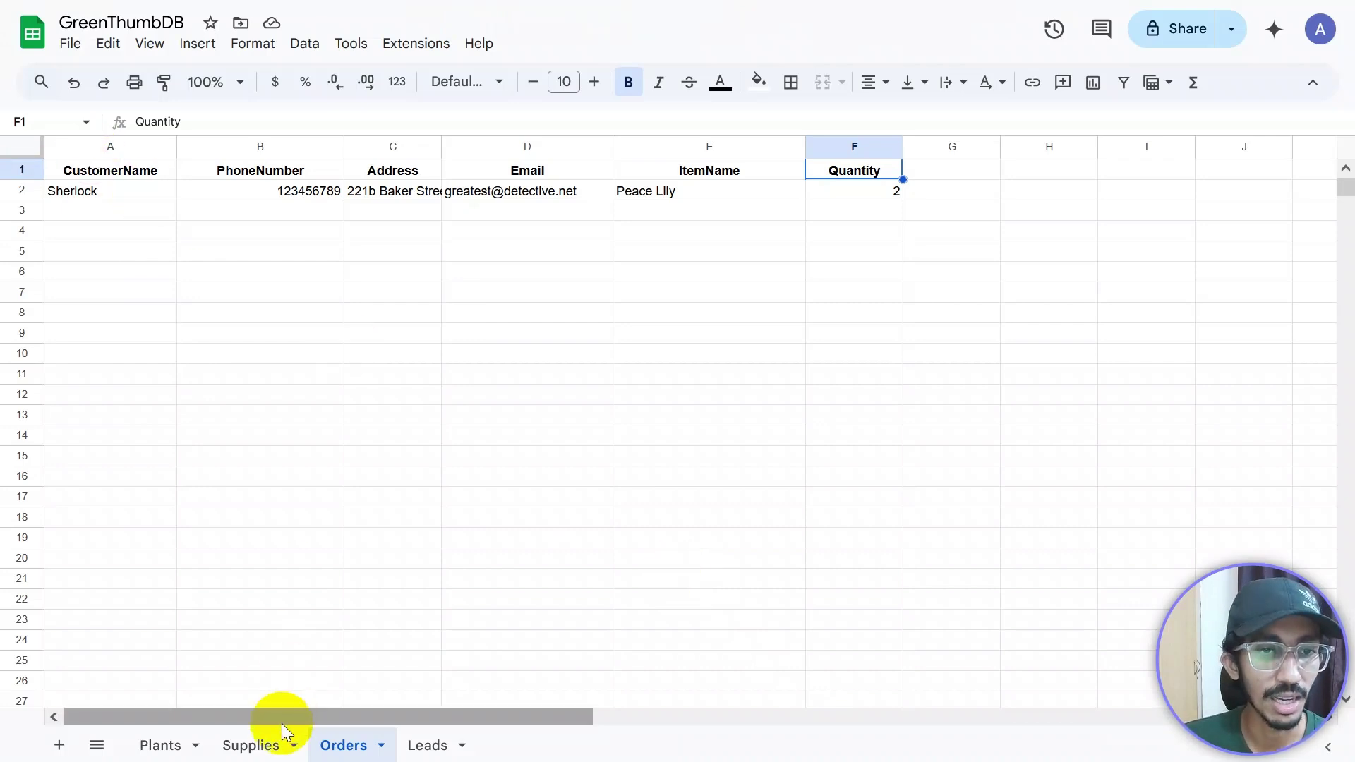
Step: Widen the Address (C) and Email (D) columns to show the logged order's full values
drag(295, 721, 188, 726)
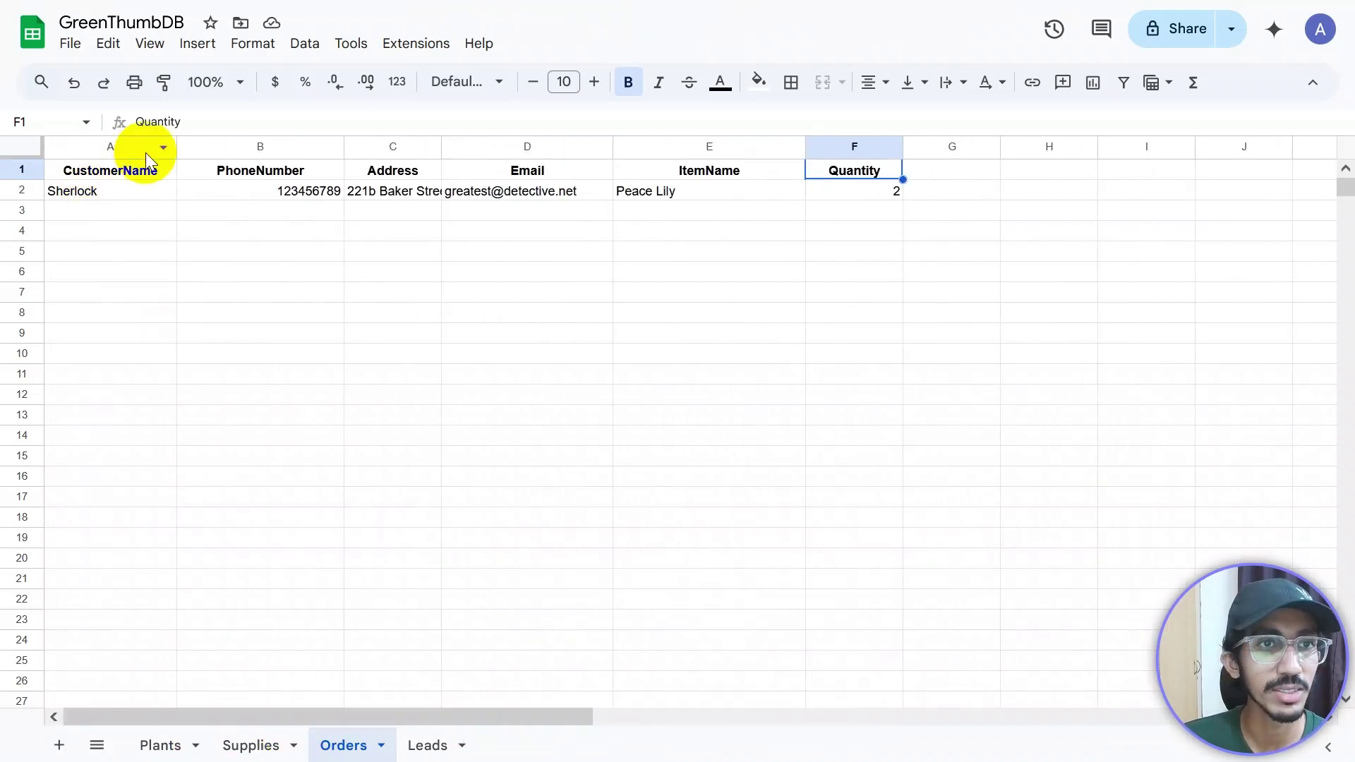
click(108, 187)
click(268, 196)
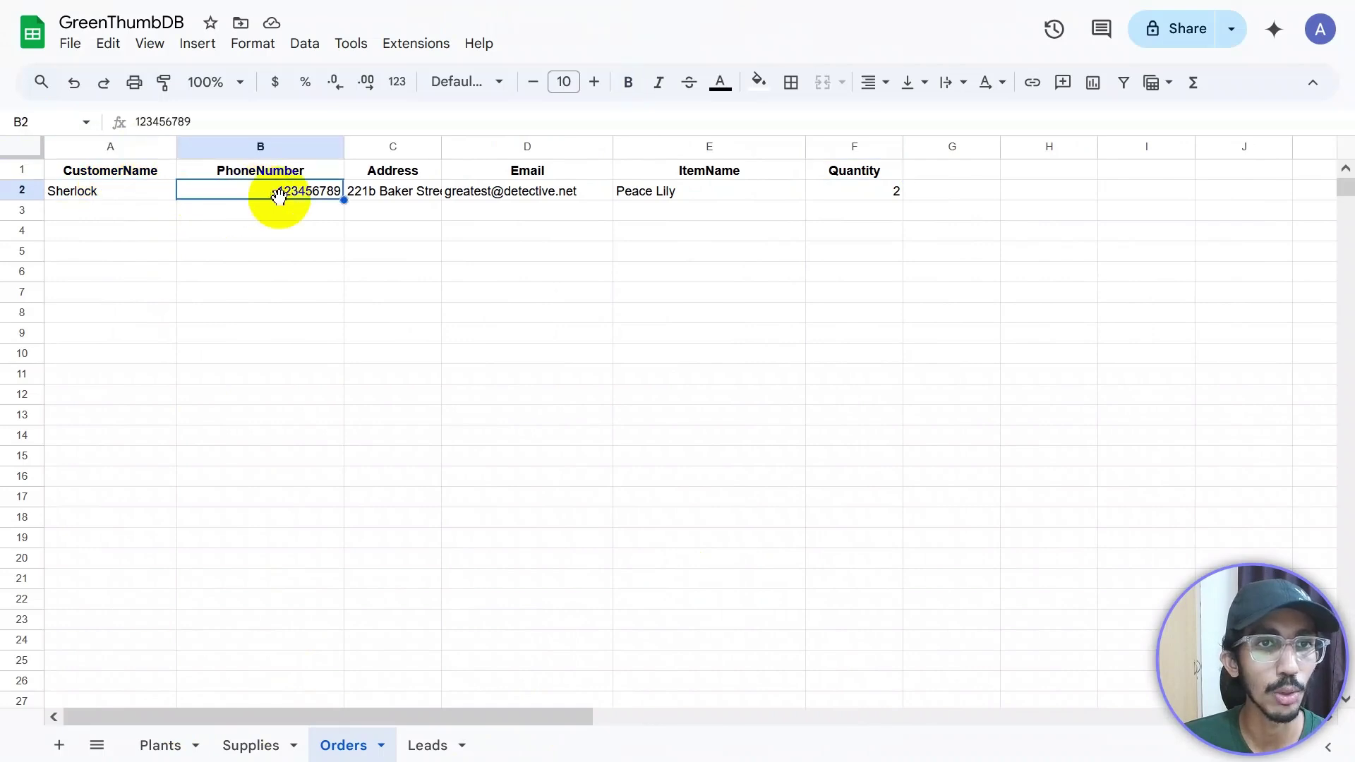
drag(441, 146, 512, 146)
drag(685, 146, 811, 146)
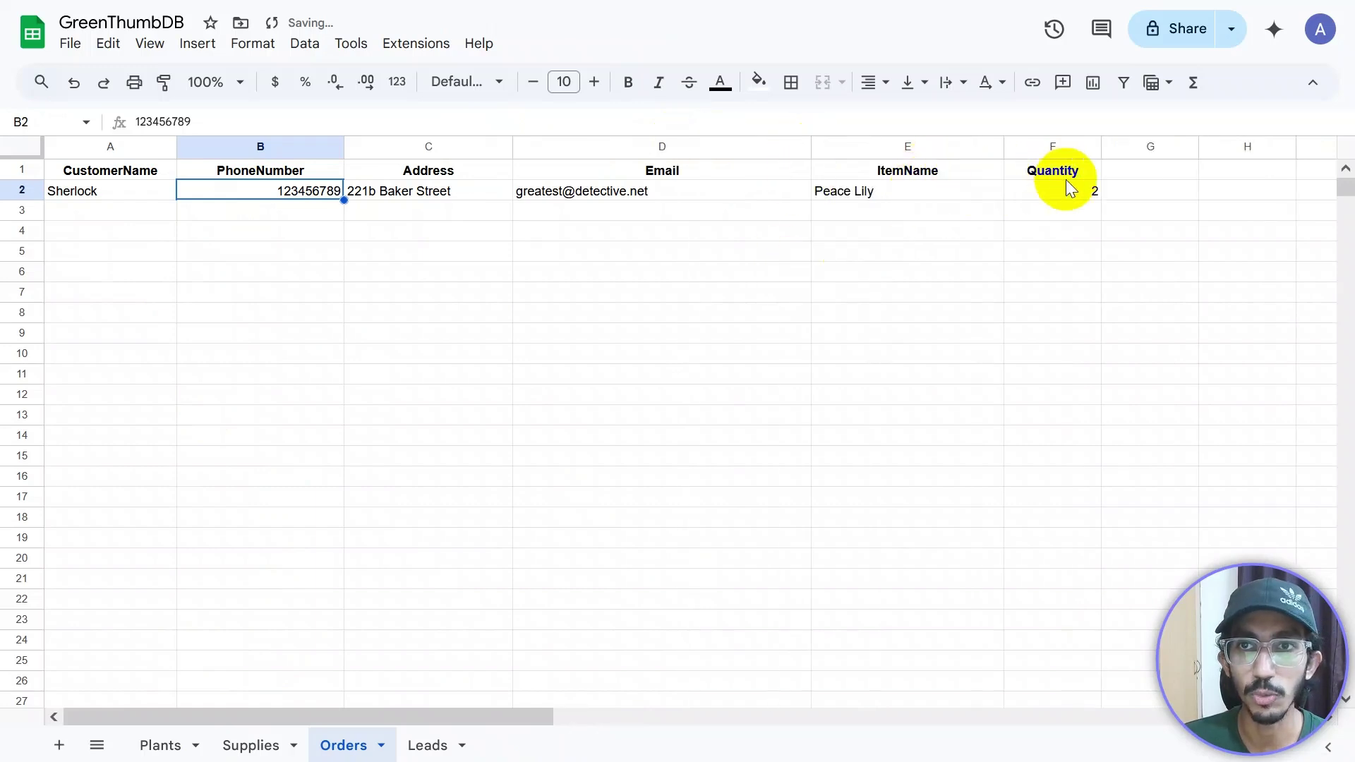
click(187, 290)
Step: Review the order row A2:F2, glance at the Leads sheet, and return to Orders
drag(97, 191, 1089, 187)
click(603, 336)
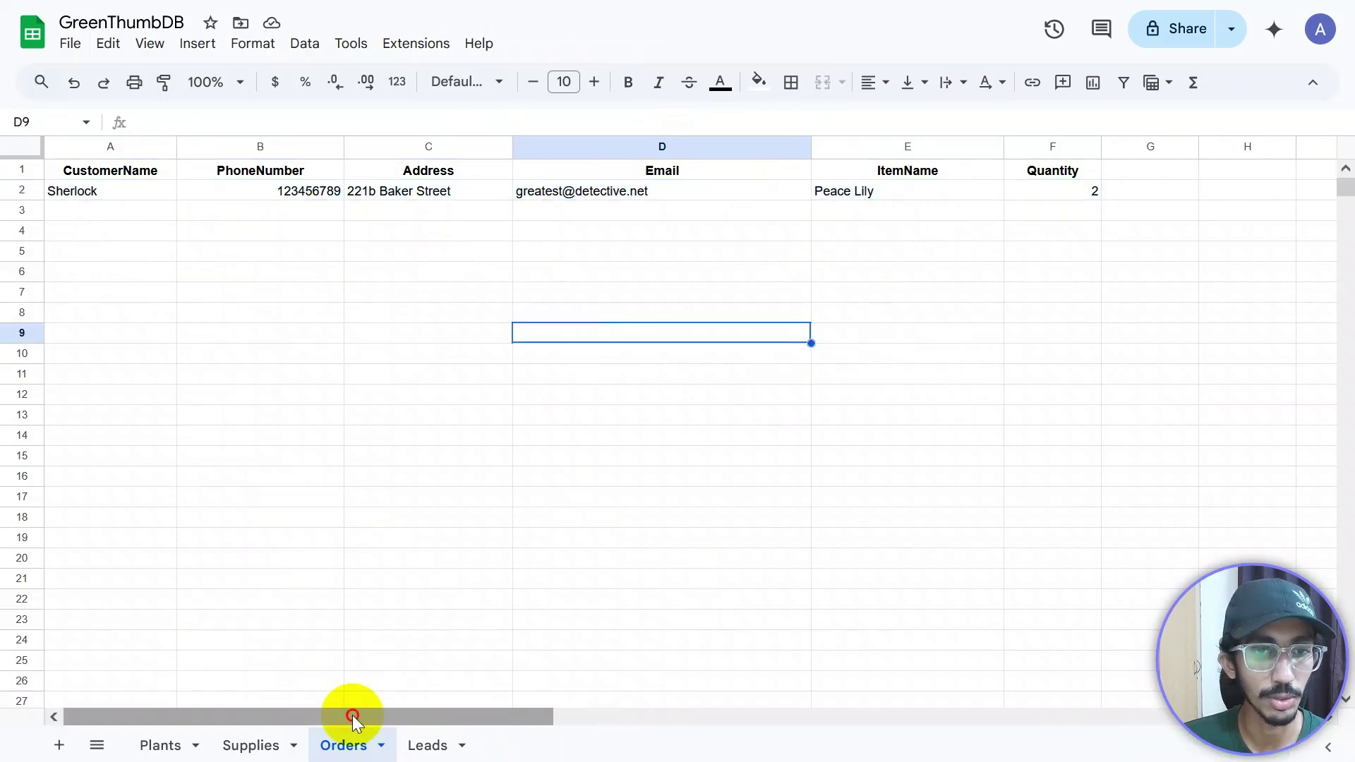
mouse_move(353, 715)
mouse_down()
mouse_move(630, 717)
mouse_move(352, 716)
mouse_up()
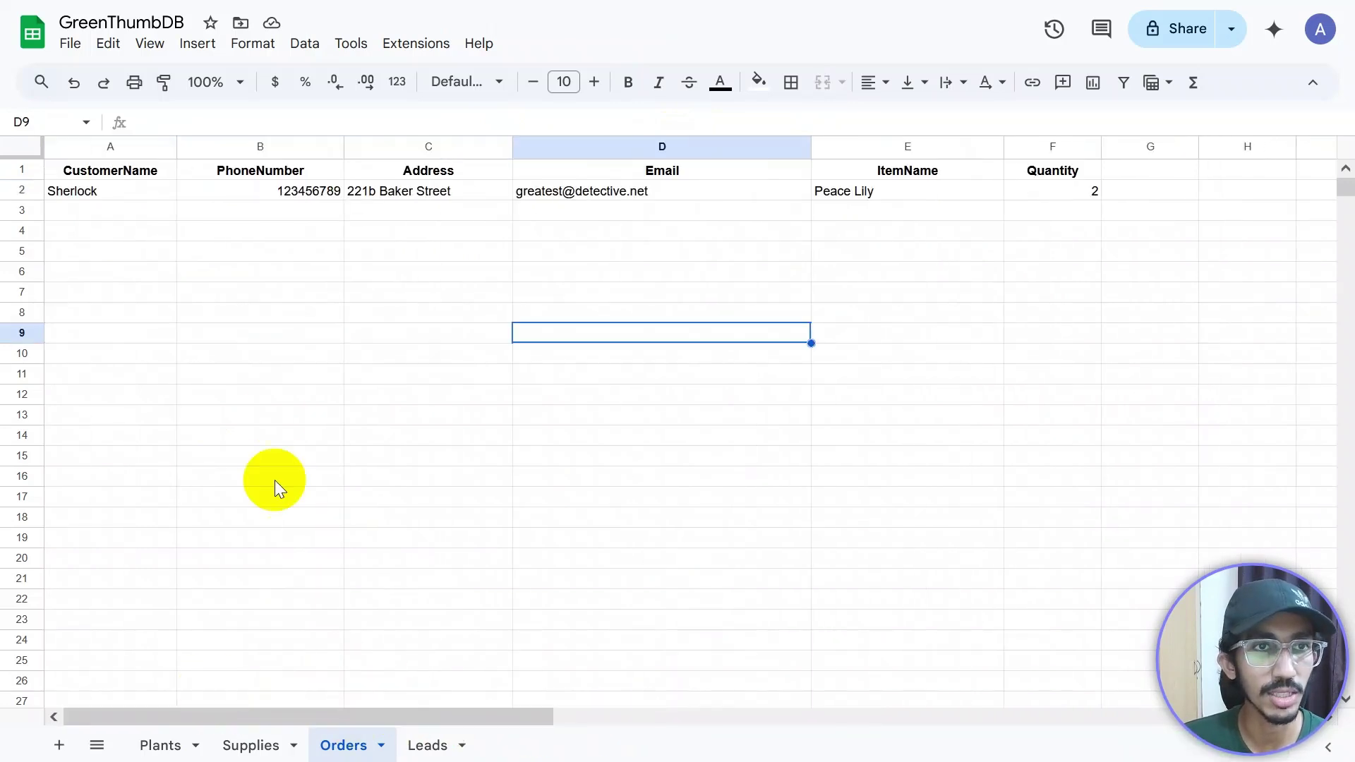
click(443, 752)
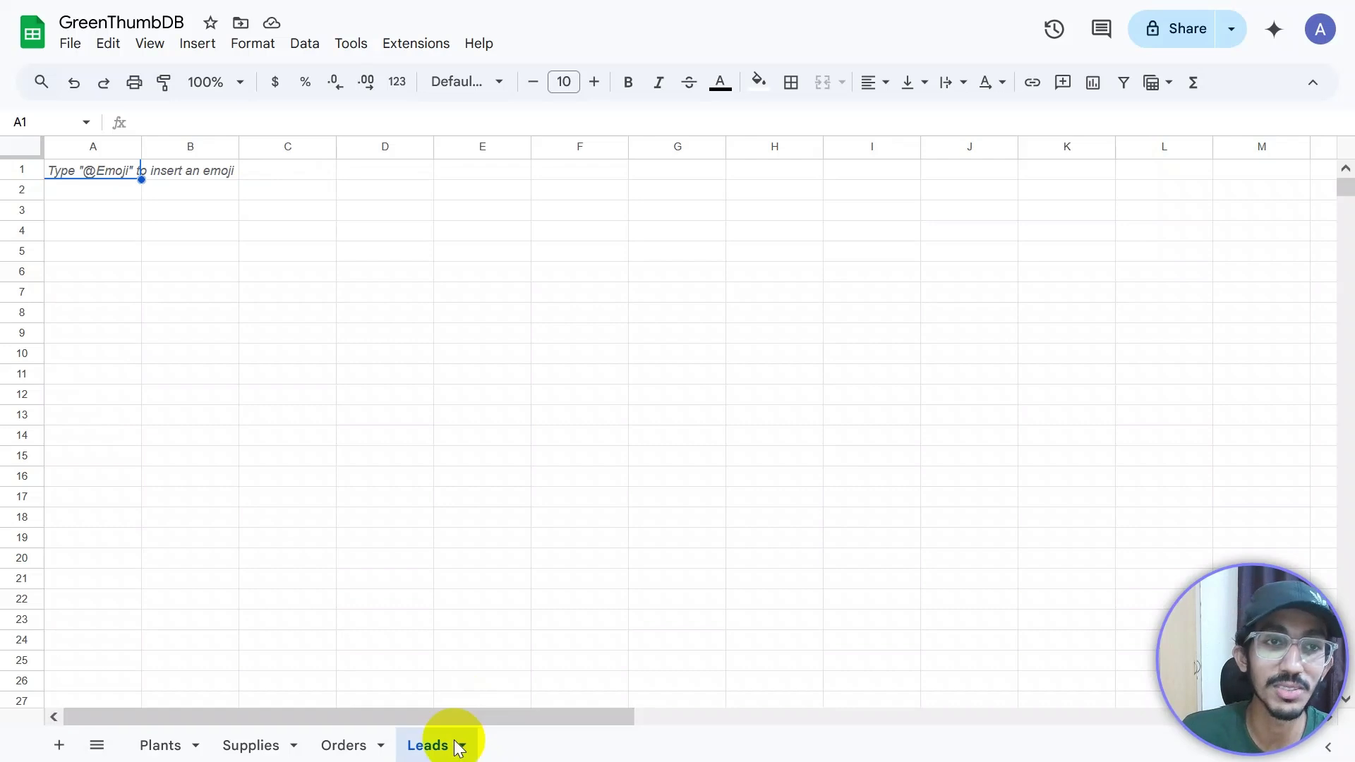
click(367, 748)
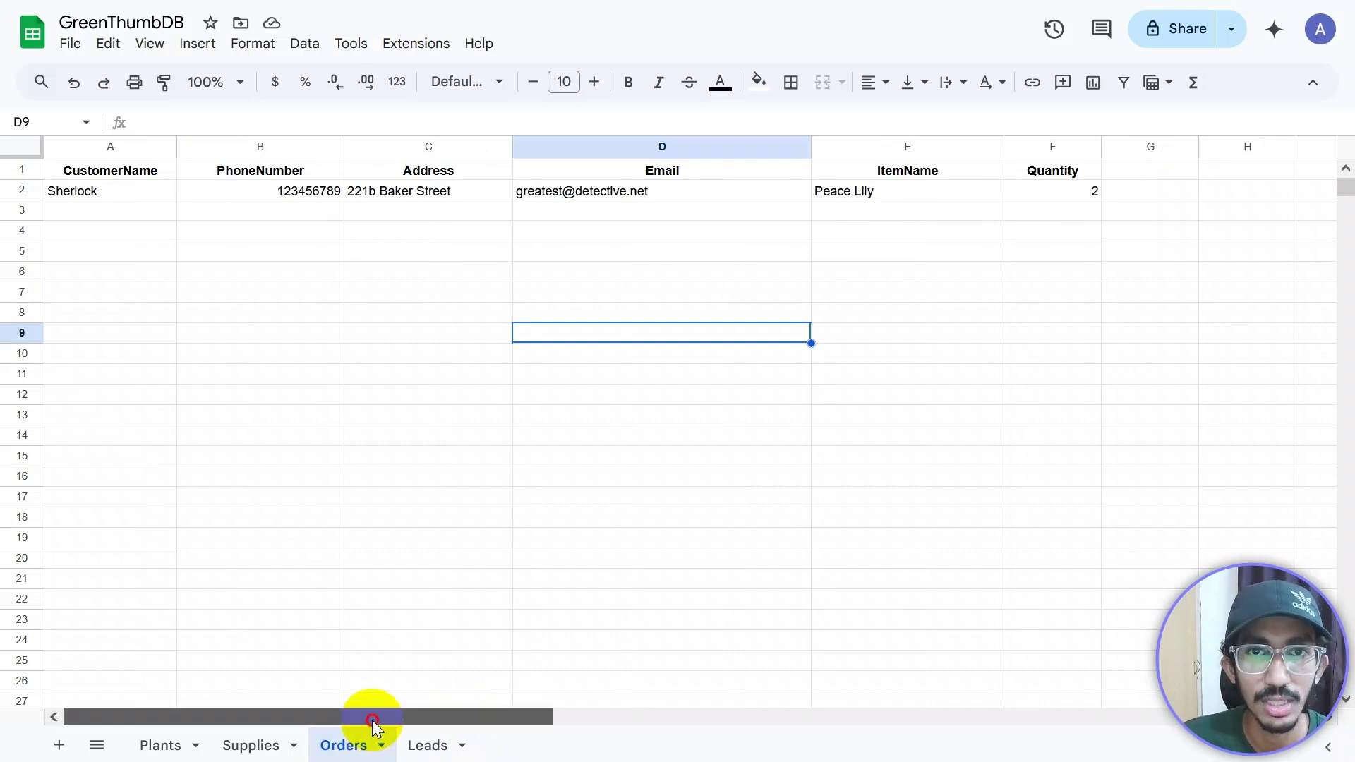
drag(371, 720, 275, 716)
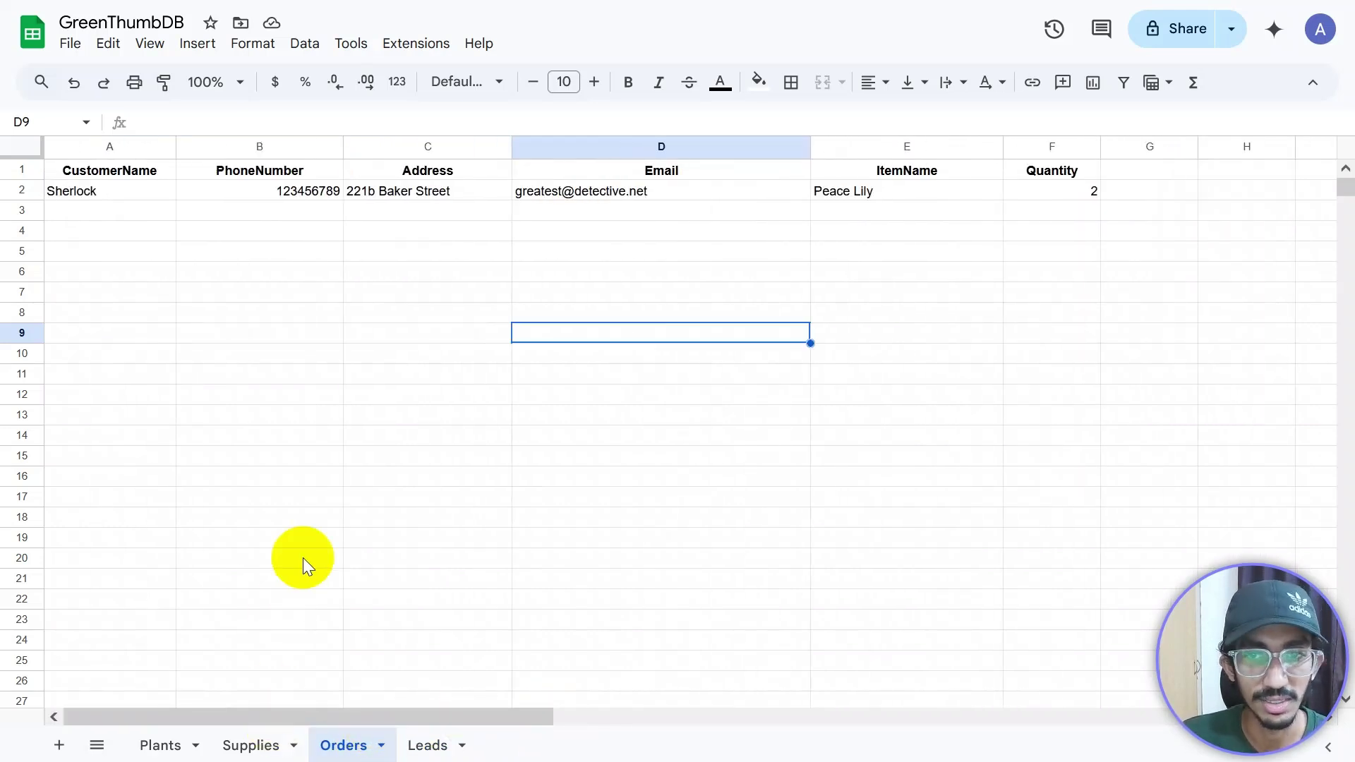